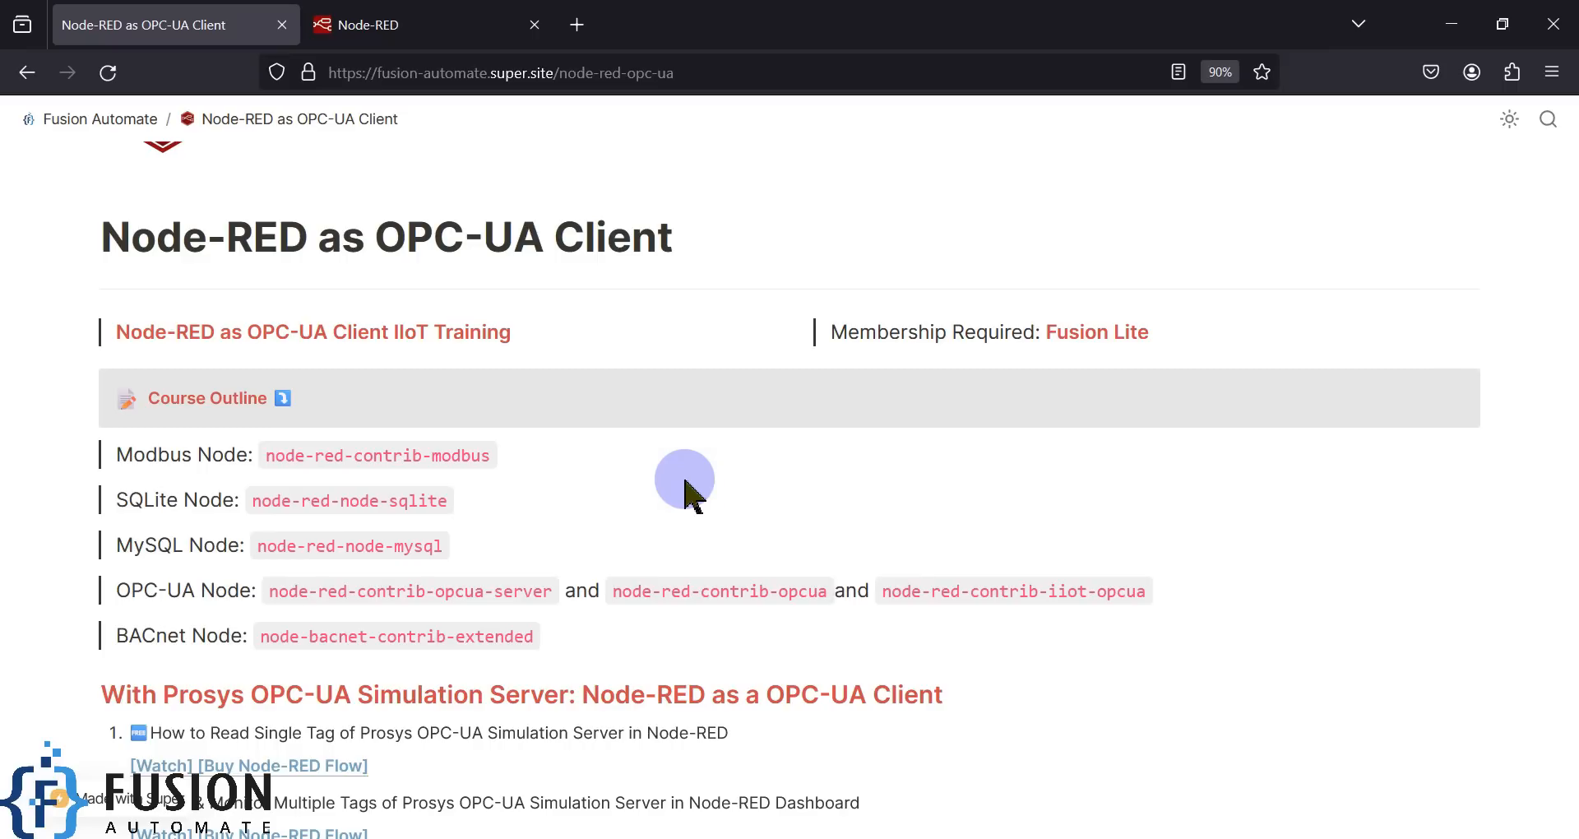
- Scroll down to the OPC-UA Data Logging lessons and highlight 'CSV File' in the first lesson
{"action": "scroll", "coordinate": [634, 493], "scroll_direction": "down", "scroll_amount": 4}
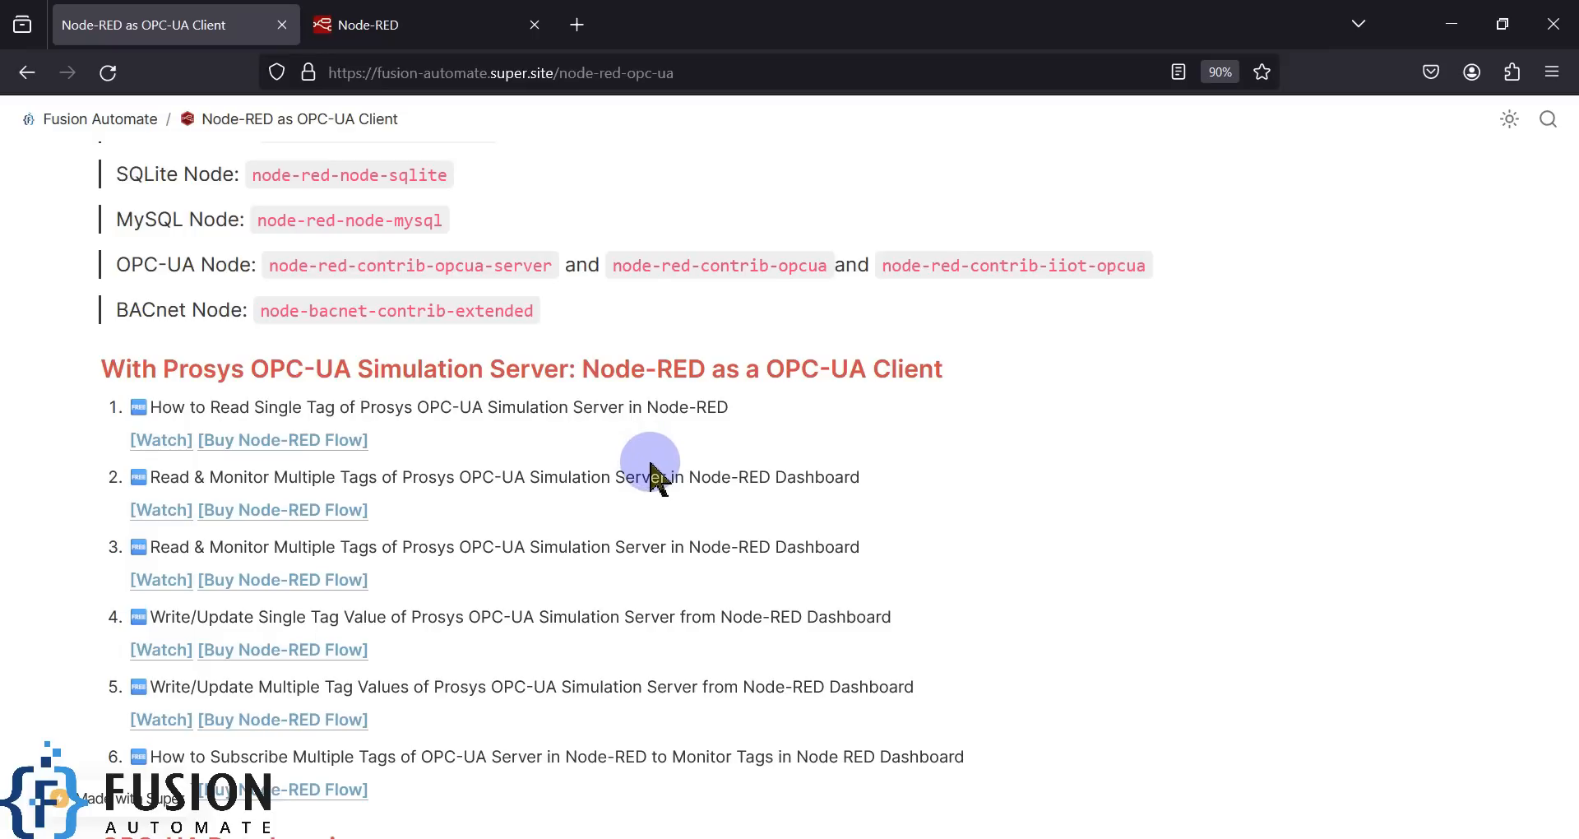
{"action": "scroll", "coordinate": [701, 481], "scroll_direction": "down", "scroll_amount": 3}
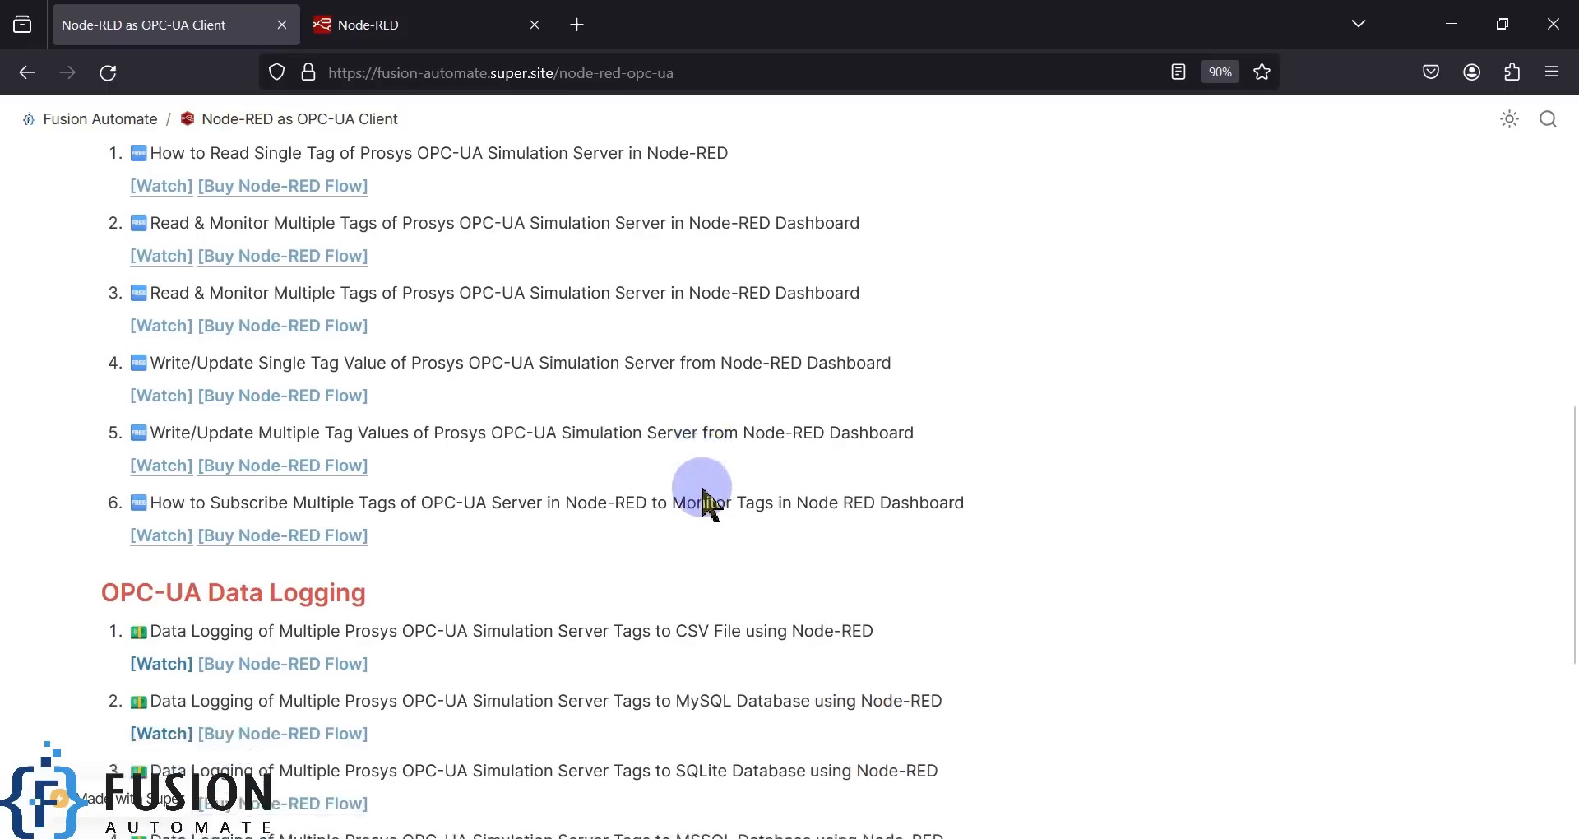
{"action": "scroll", "coordinate": [702, 494], "scroll_direction": "down", "scroll_amount": 2}
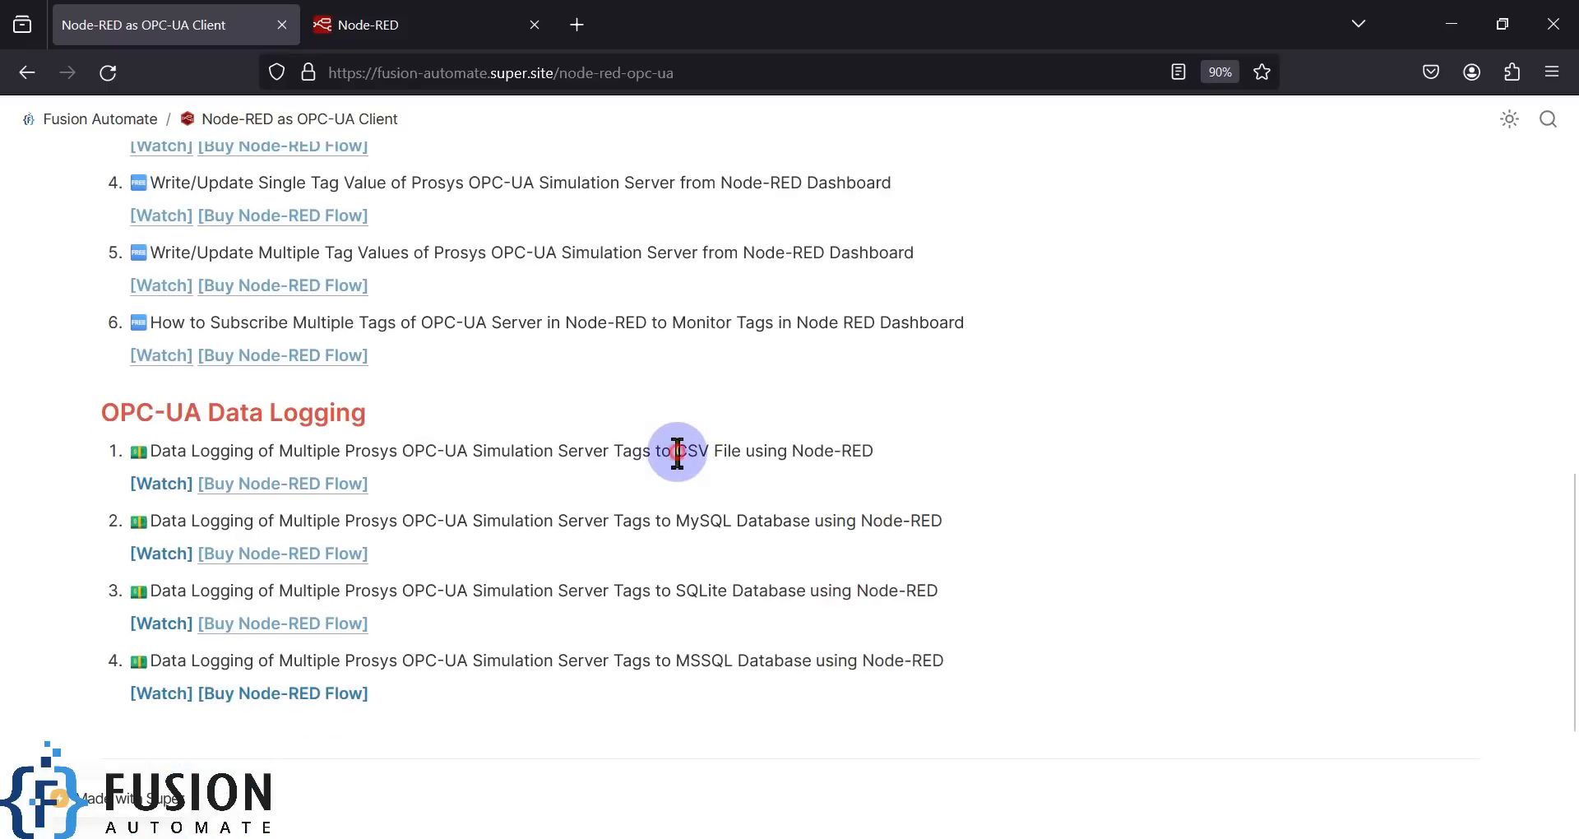
{"action": "left_click_drag", "start_coordinate": [677, 451], "coordinate": [741, 452]}
- Highlight MySQL and SQLite in the next lessons, then the full CSV logging lesson title
{"action": "double_click", "coordinate": [697, 522]}
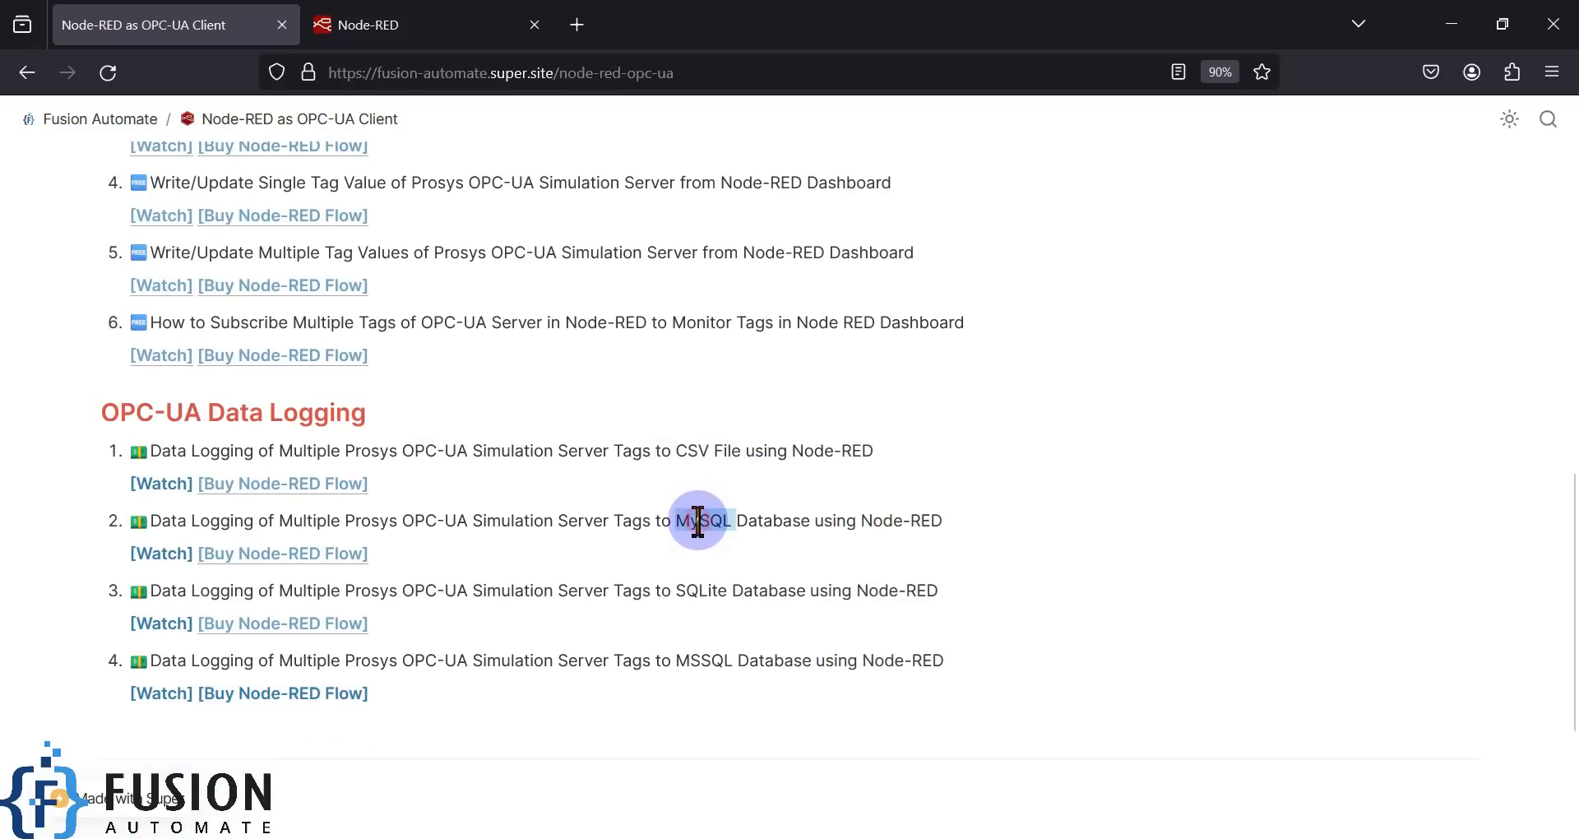
{"action": "double_click", "coordinate": [702, 591]}
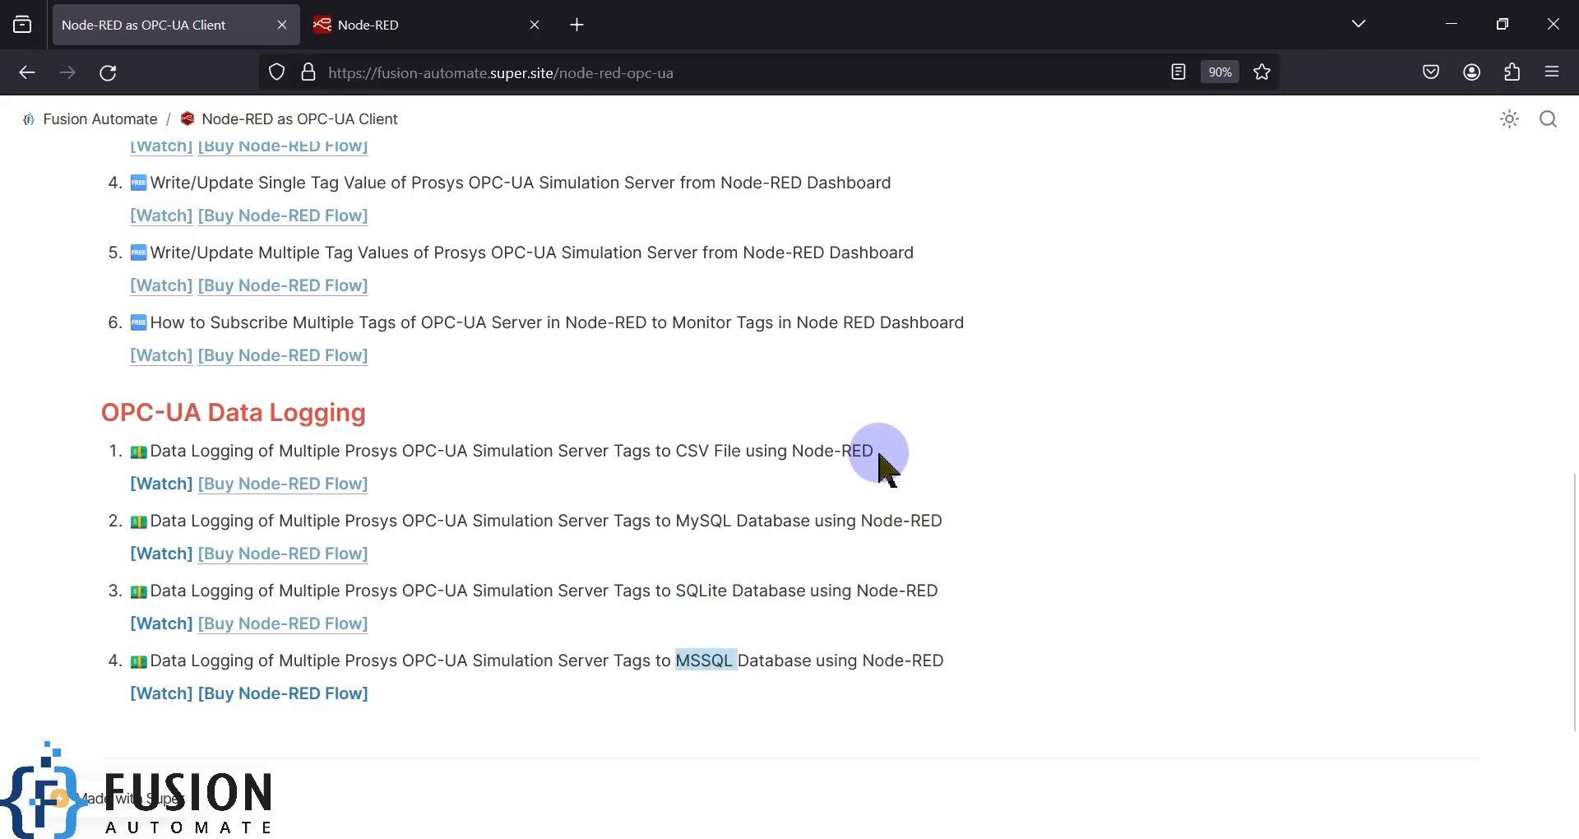
{"action": "left_click_drag", "start_coordinate": [878, 452], "coordinate": [150, 452]}
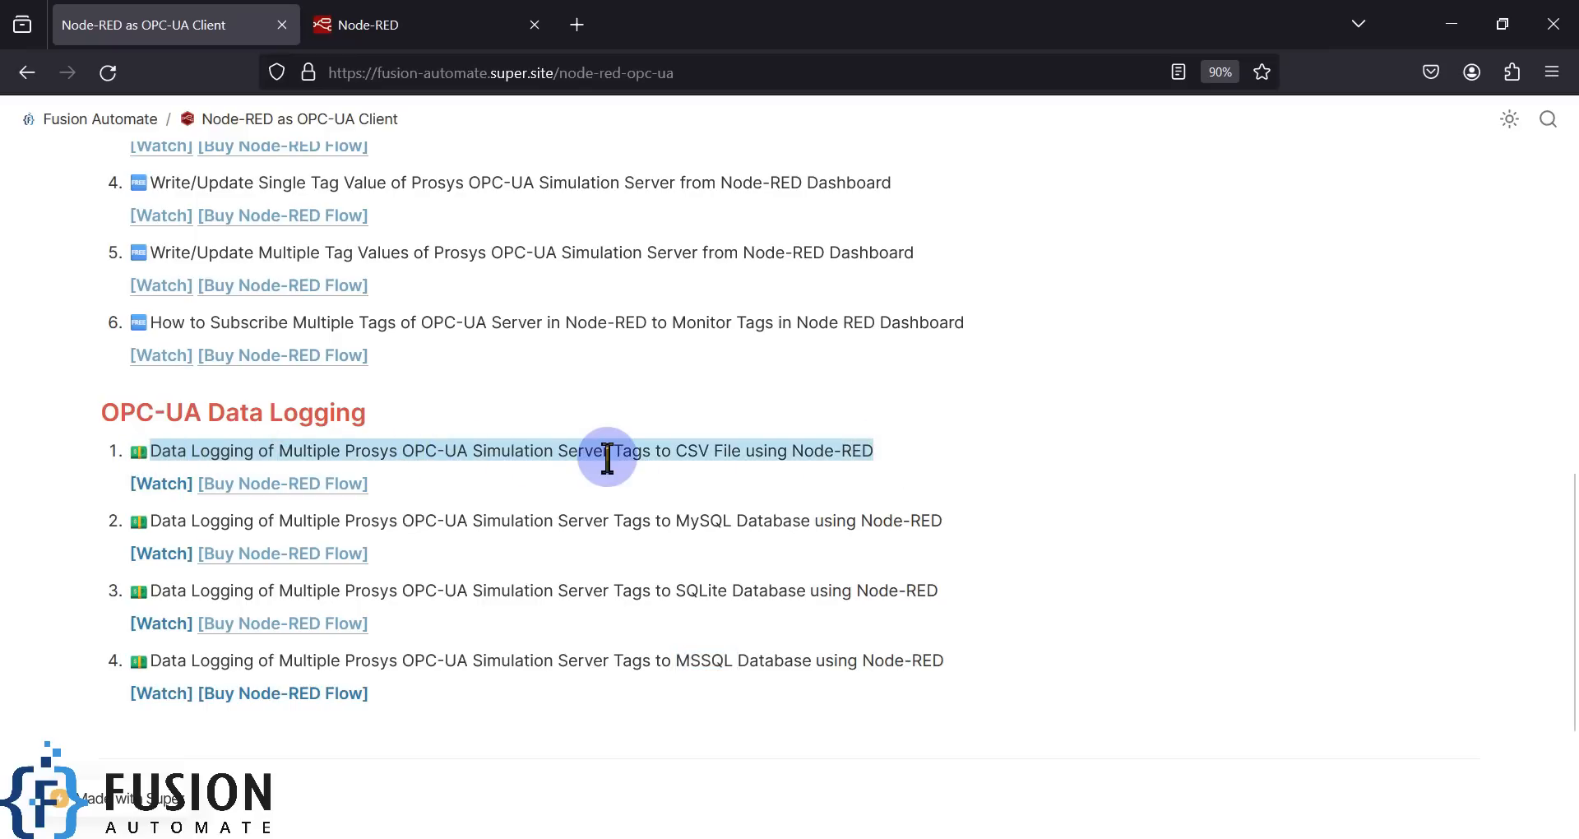
{"action": "left_click", "coordinate": [753, 461]}
- Bring up Prosys, highlight its opc.tcp connection address, then return to the Node-RED tab
{"action": "left_click", "coordinate": [535, 837]}
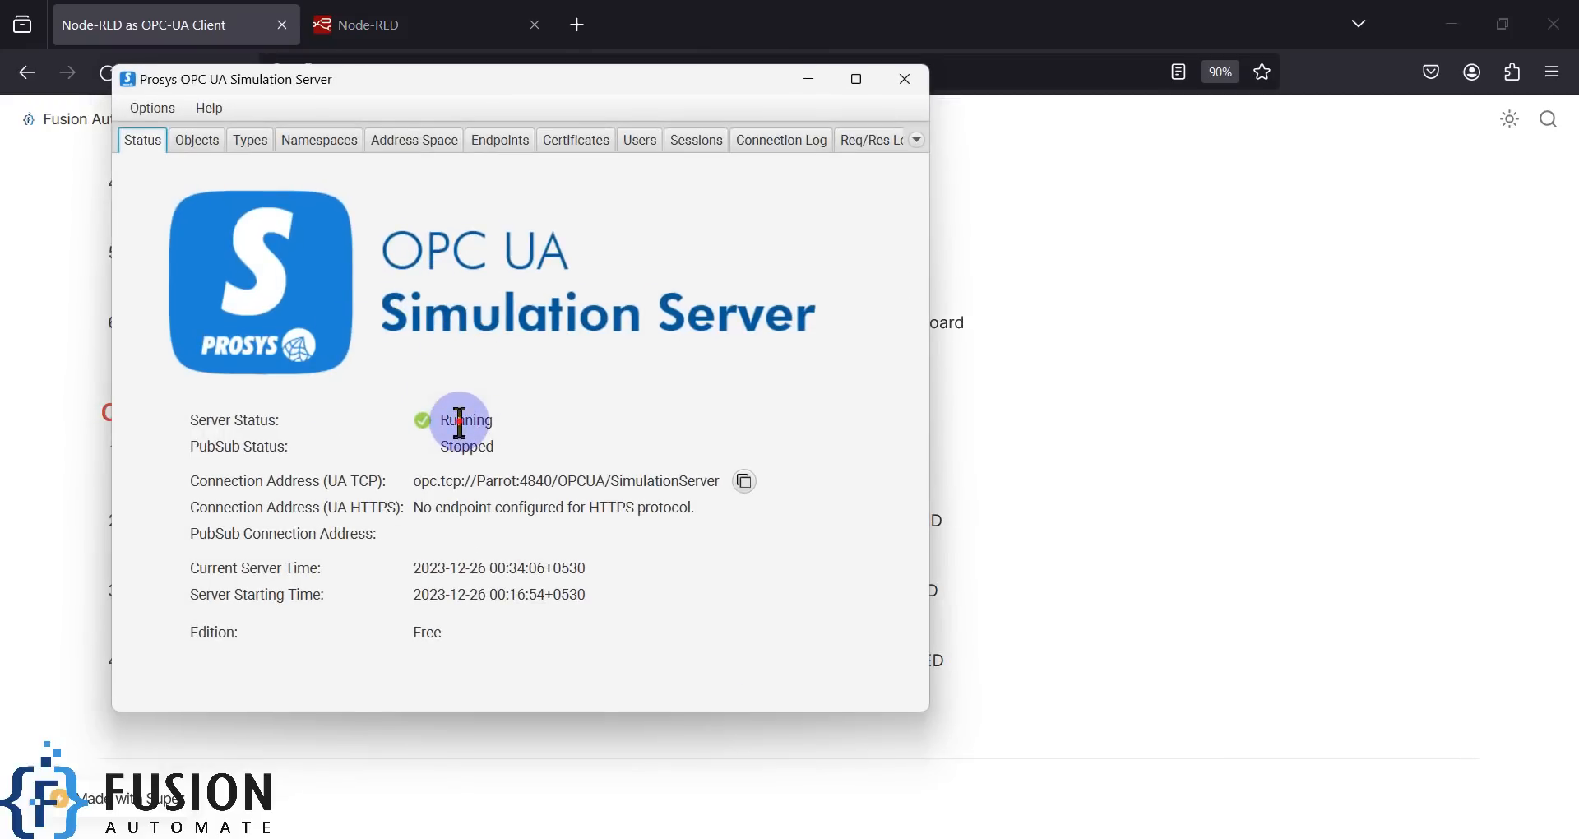
{"action": "triple_click", "coordinate": [482, 491]}
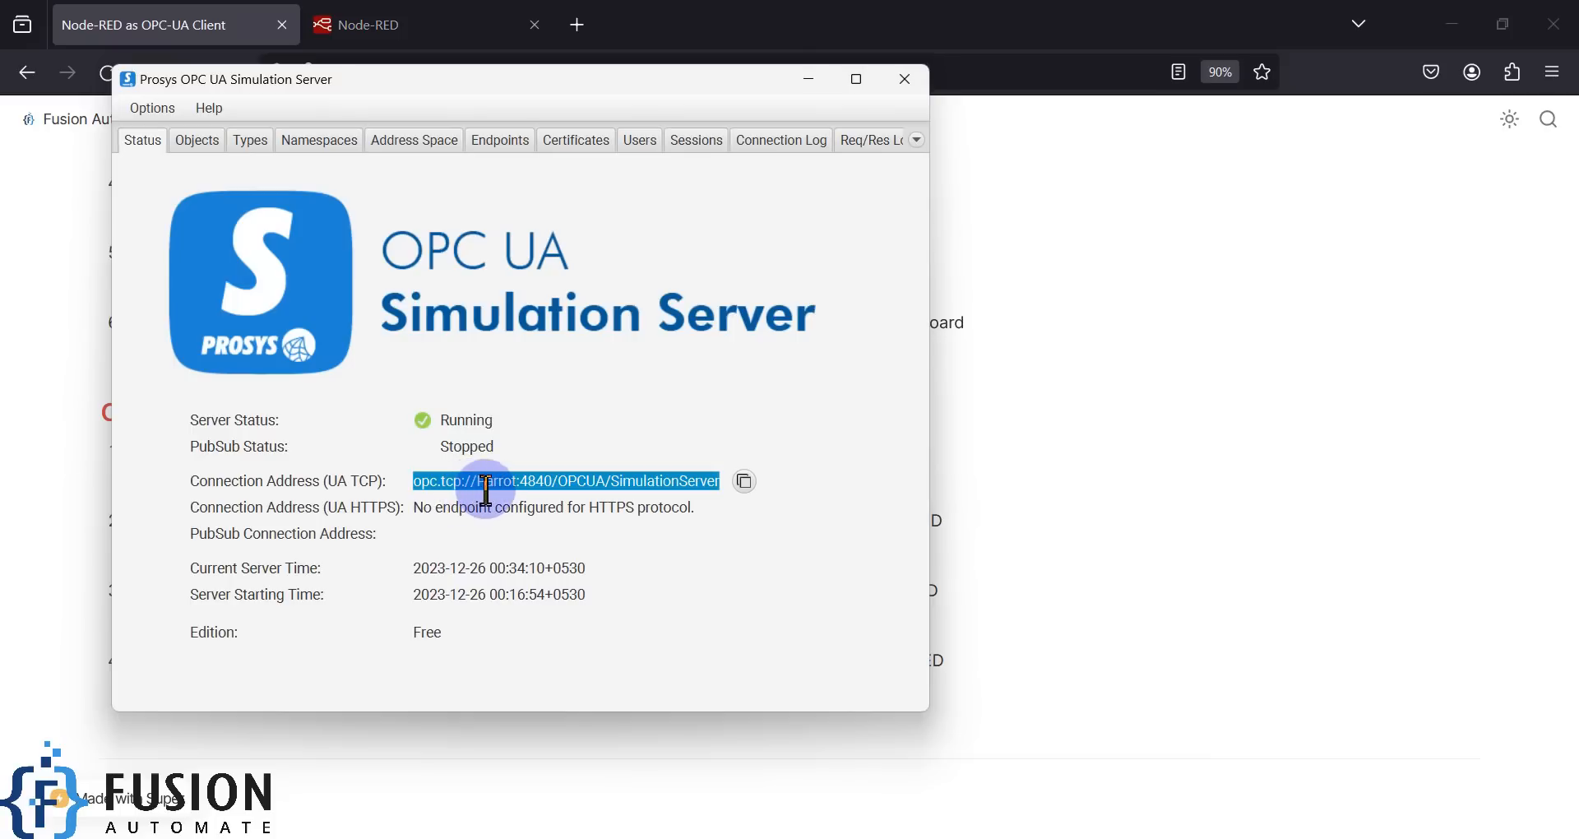
{"action": "left_click", "coordinate": [486, 491]}
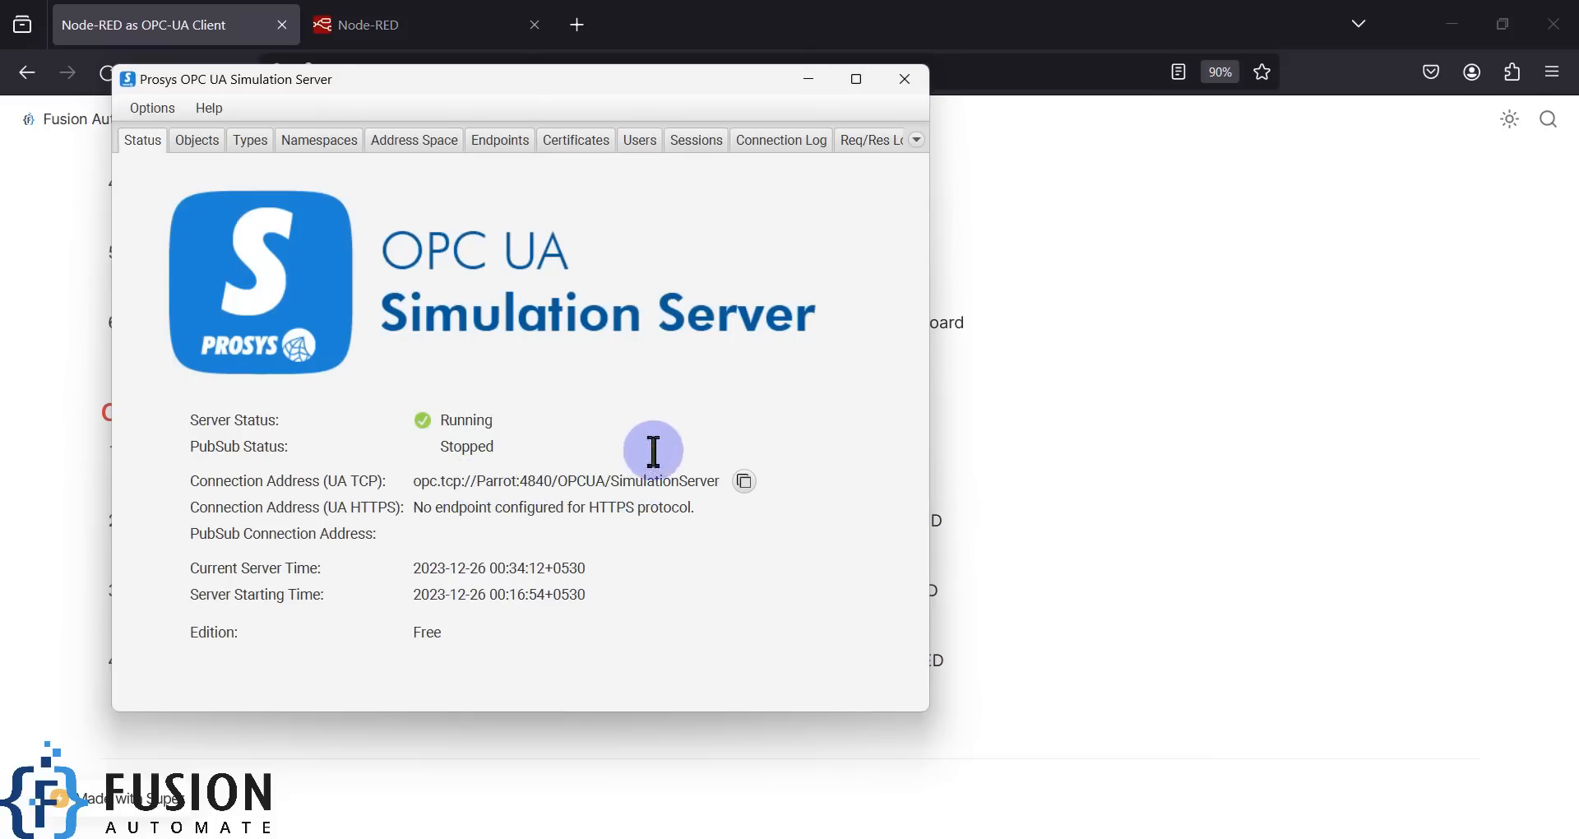
{"action": "left_click", "coordinate": [444, 25]}
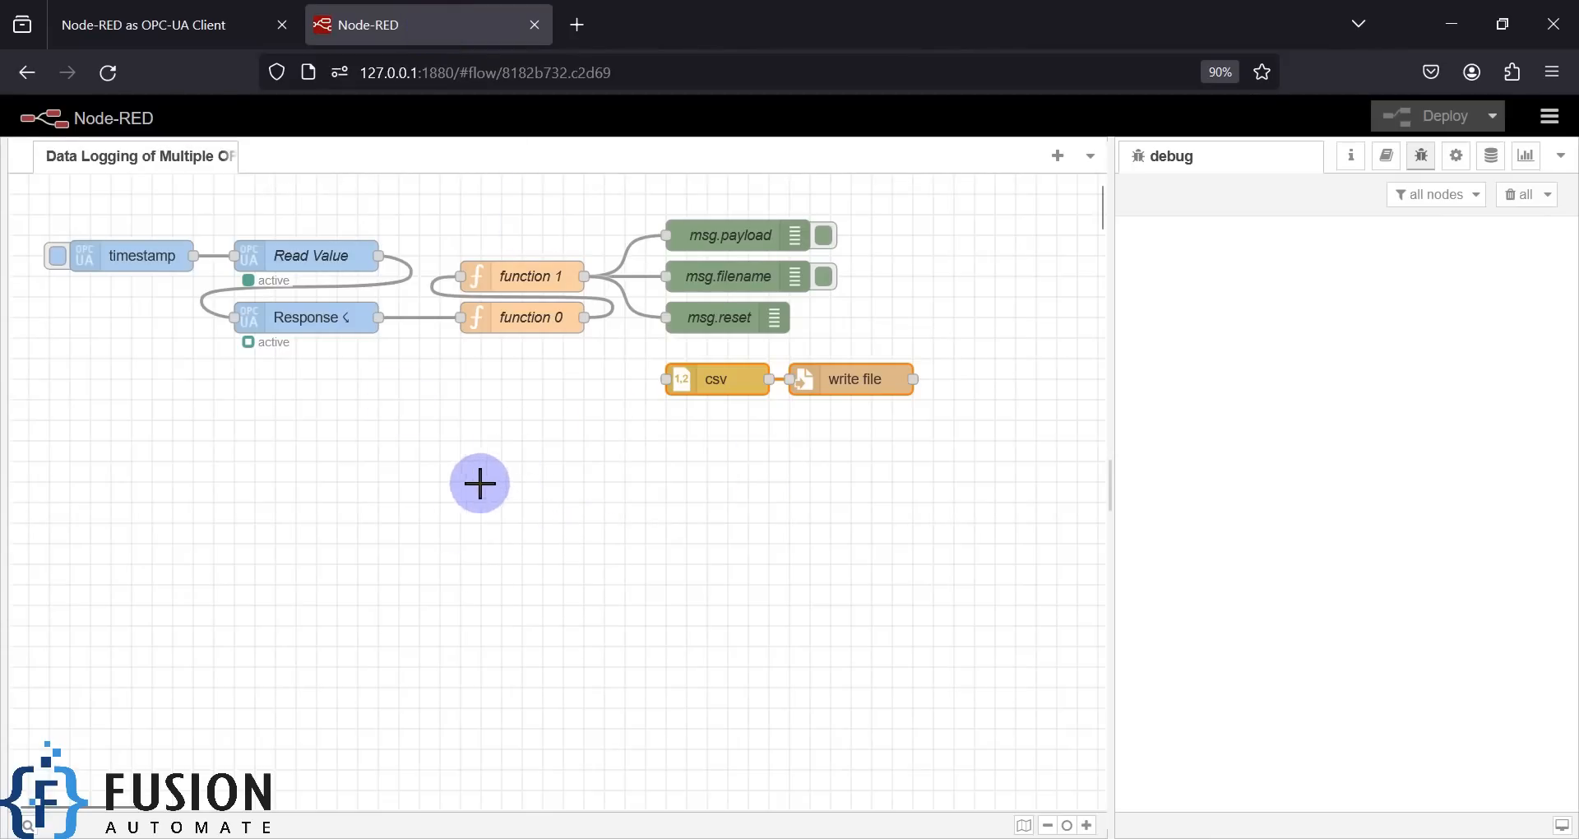
{"action": "left_click", "coordinate": [306, 259]}
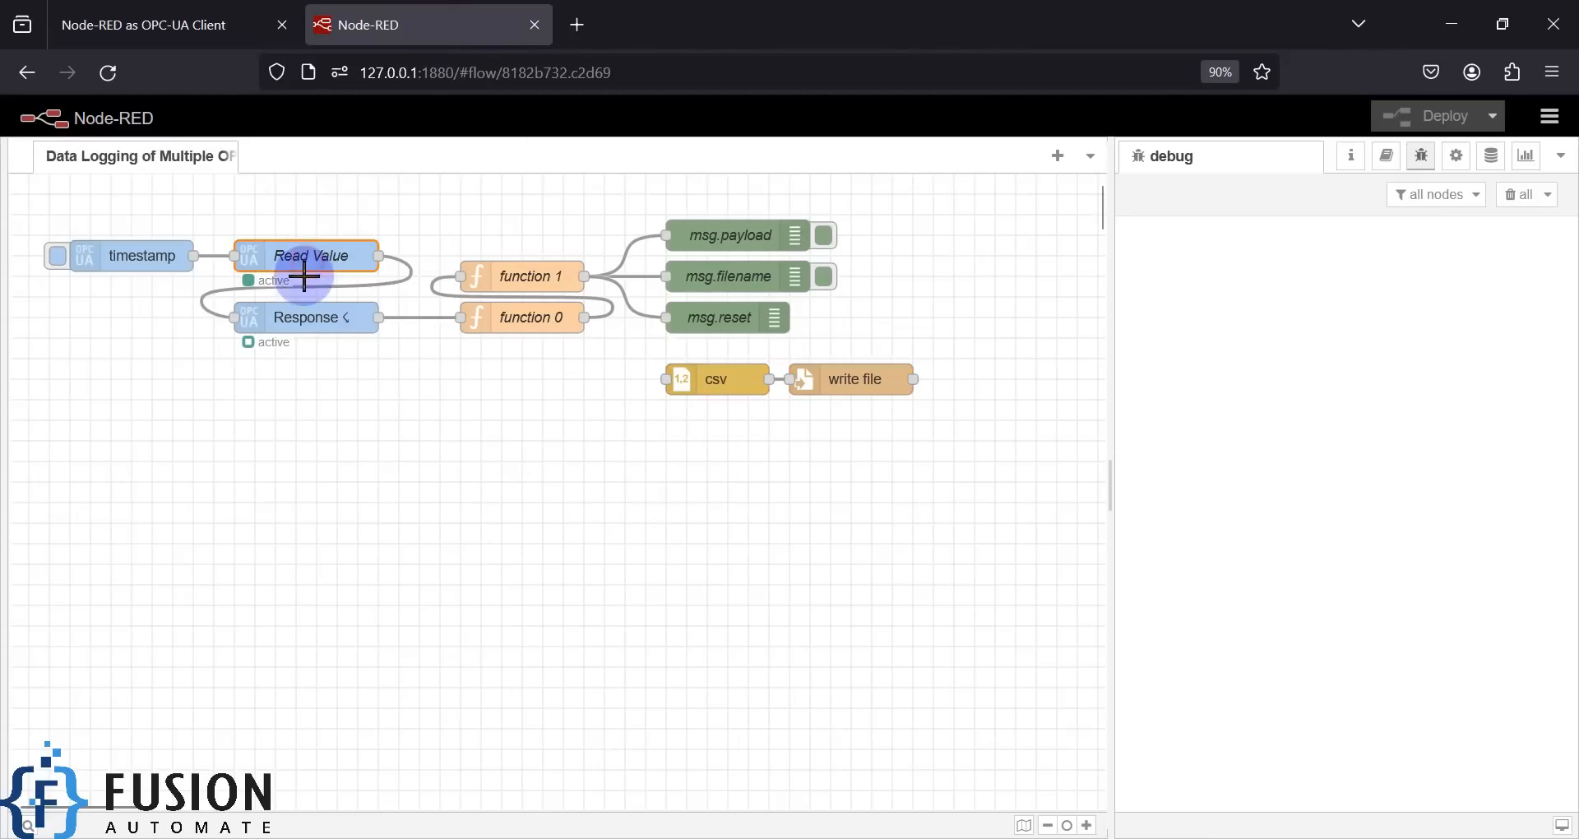
{"action": "left_click", "coordinate": [304, 321]}
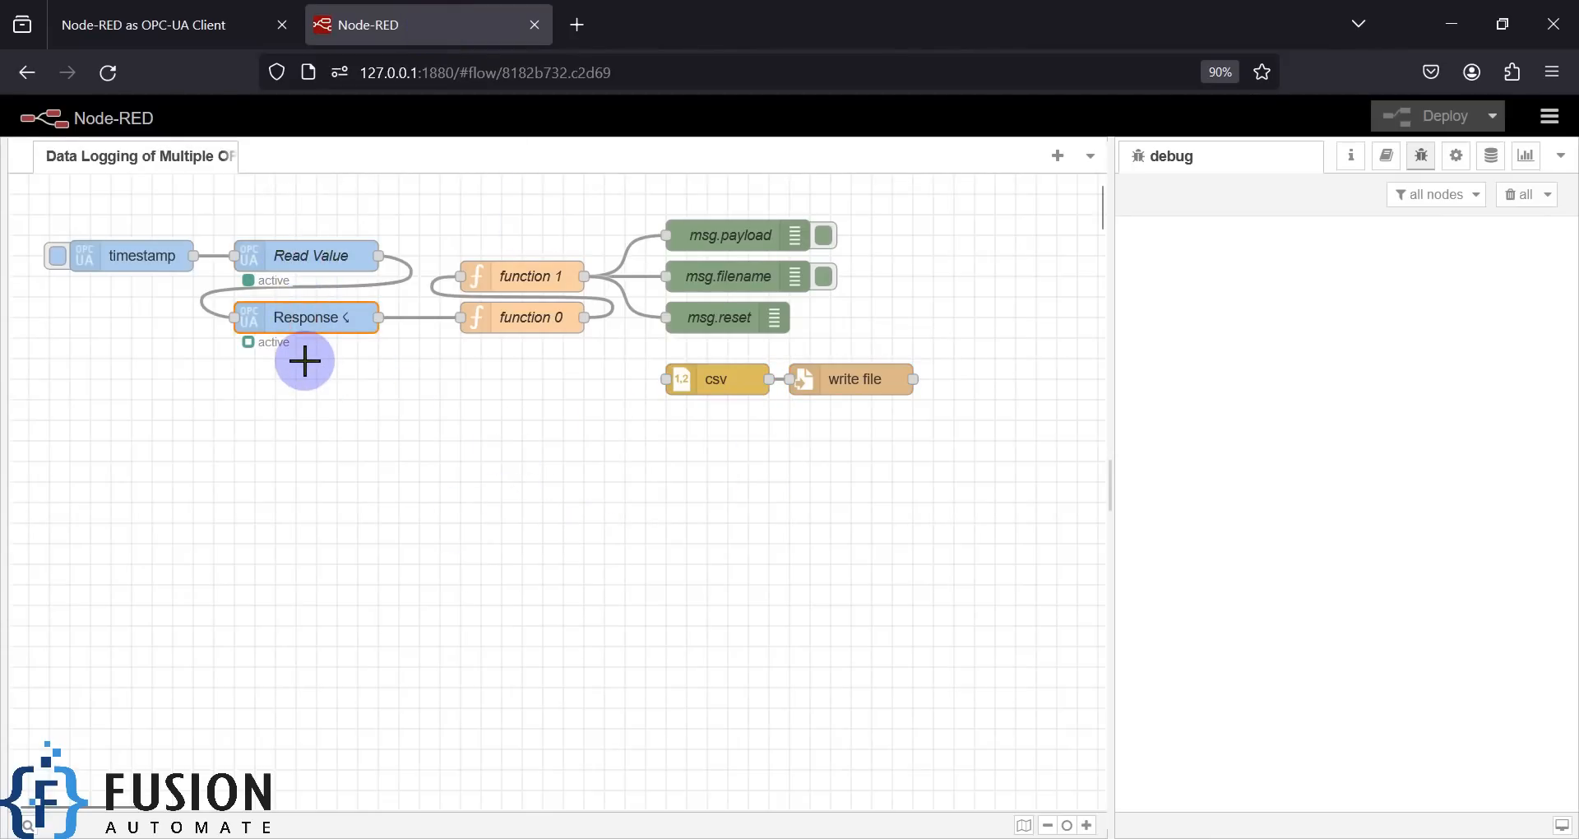
{"action": "double_click", "coordinate": [306, 255]}
{"action": "left_click", "coordinate": [978, 302]}
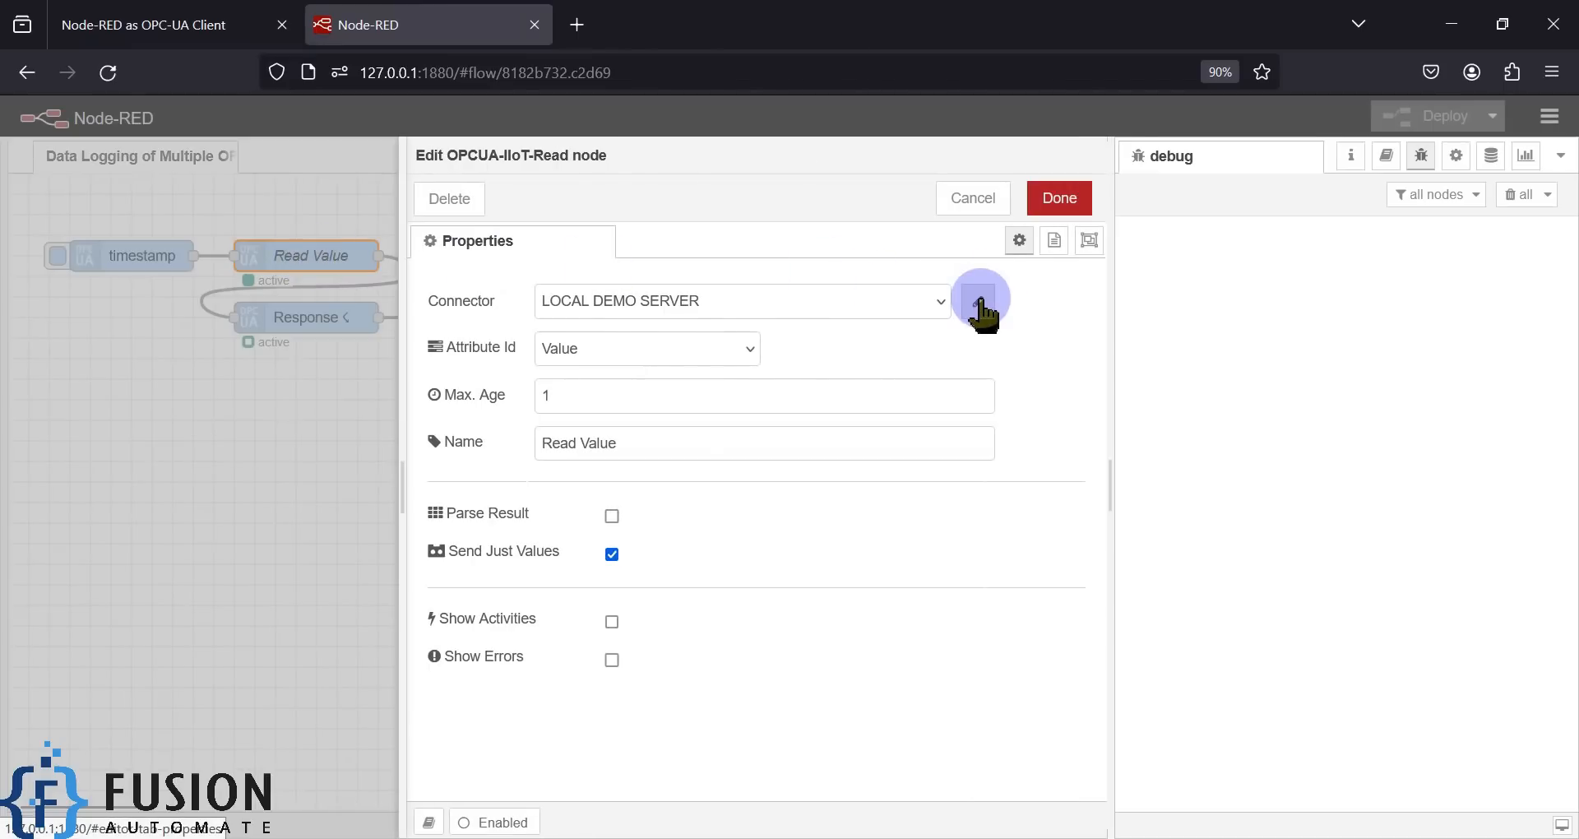
{"action": "left_click_drag", "start_coordinate": [895, 399], "coordinate": [496, 403]}
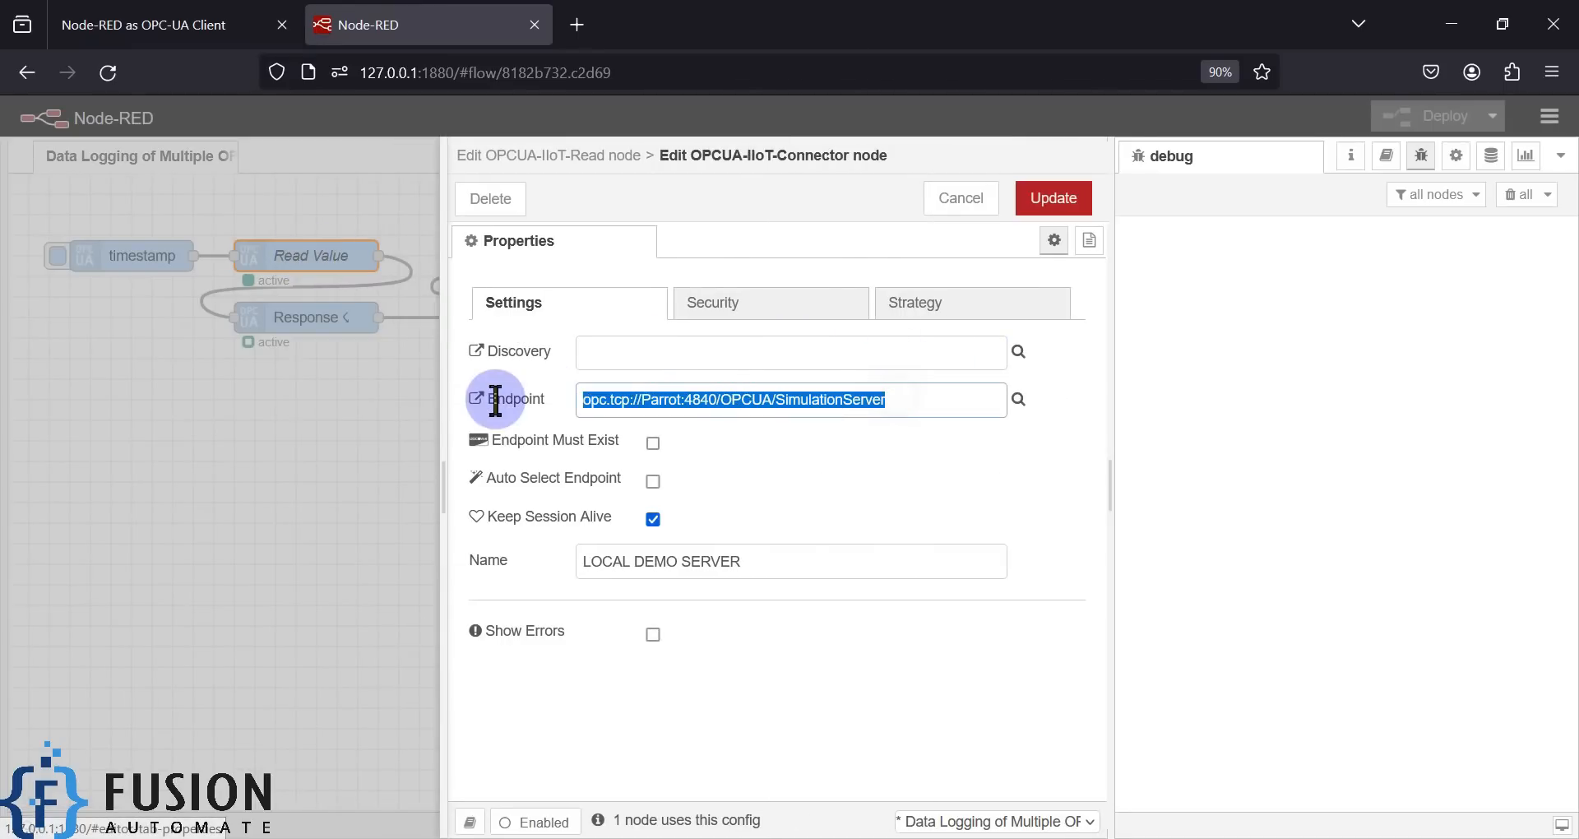
{"action": "left_click", "coordinate": [948, 201]}
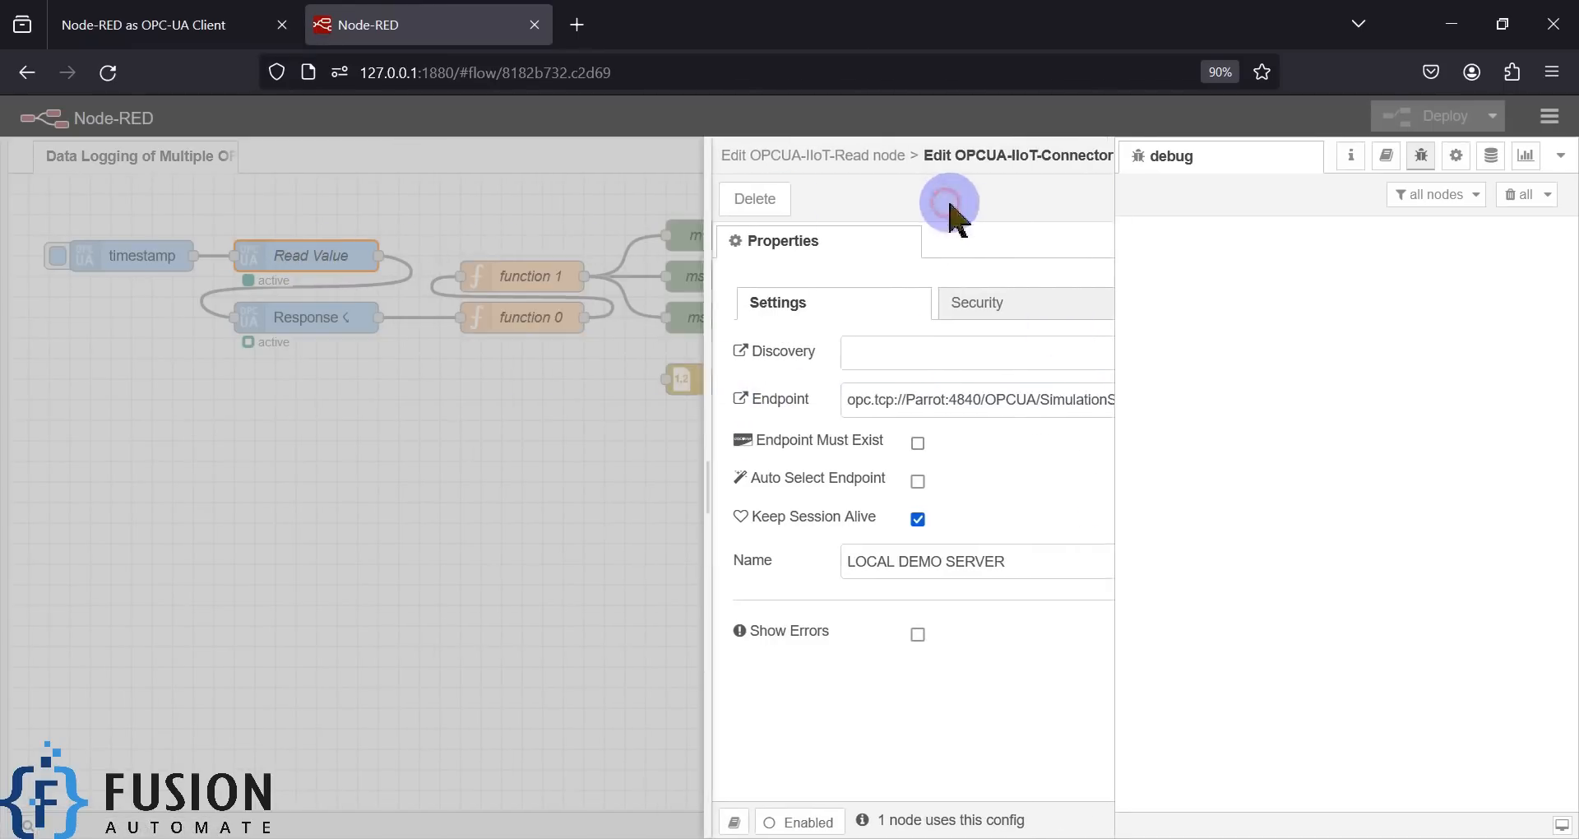
{"action": "left_click", "coordinate": [977, 200]}
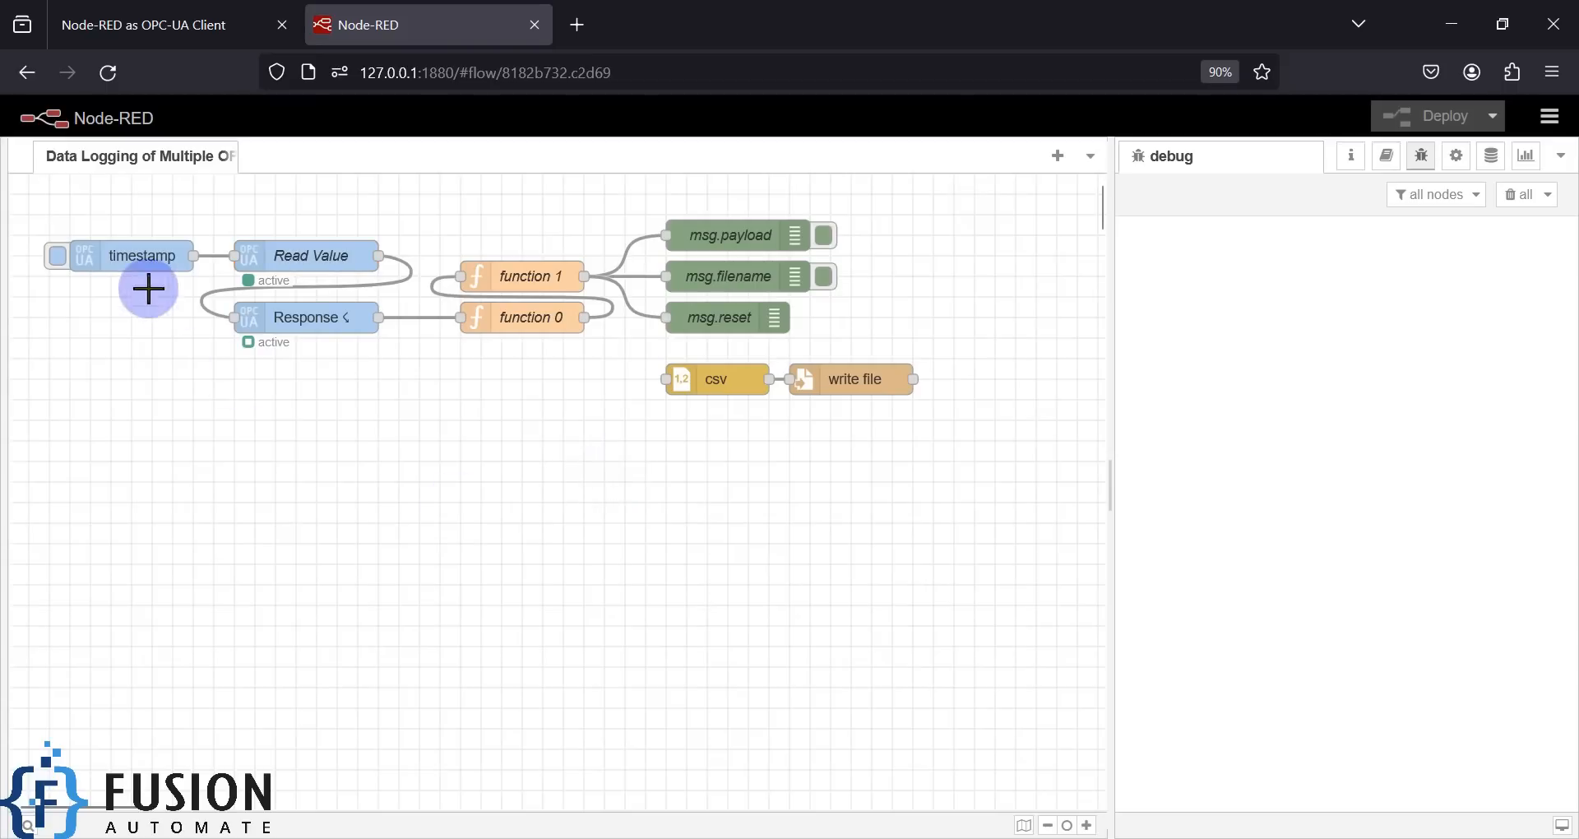
{"action": "left_click_drag", "start_coordinate": [29, 212], "coordinate": [954, 459]}
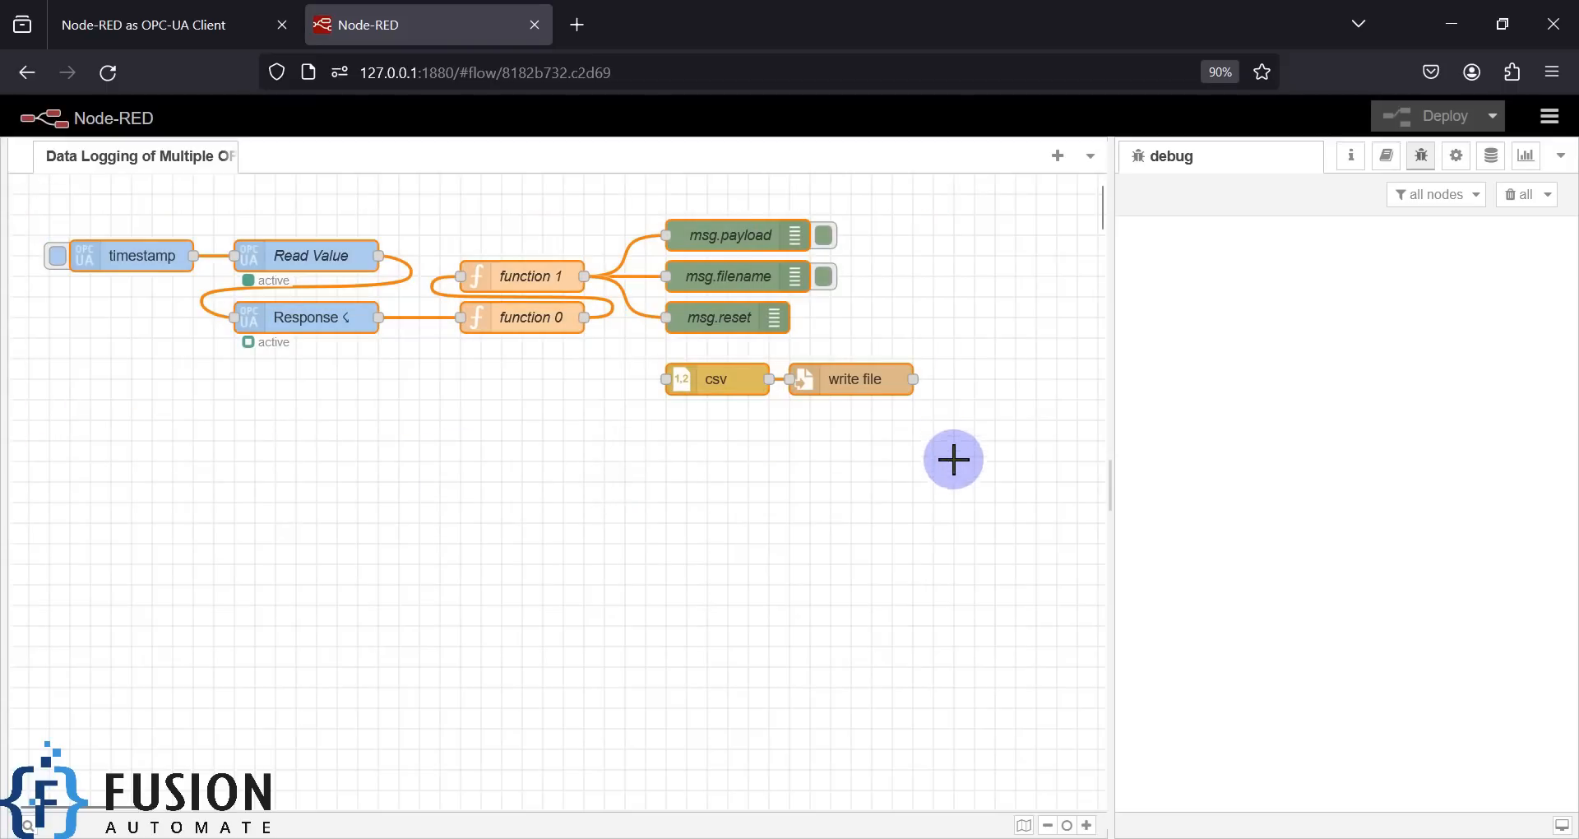
{"action": "left_click_drag", "start_coordinate": [45, 218], "coordinate": [436, 378]}
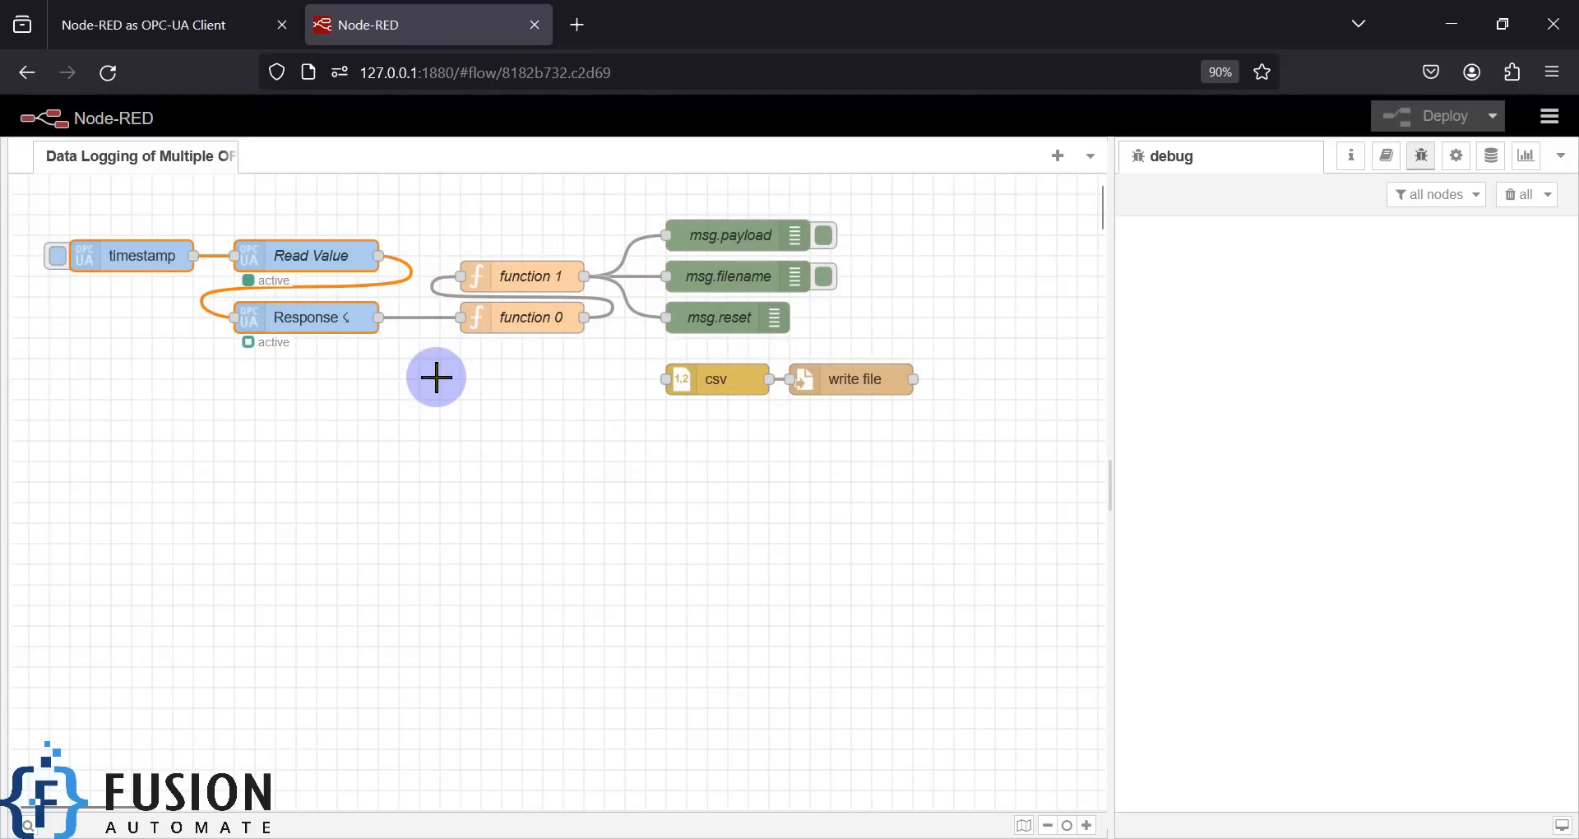
{"action": "left_click", "coordinate": [1550, 117]}
{"action": "left_click", "coordinate": [1316, 506]}
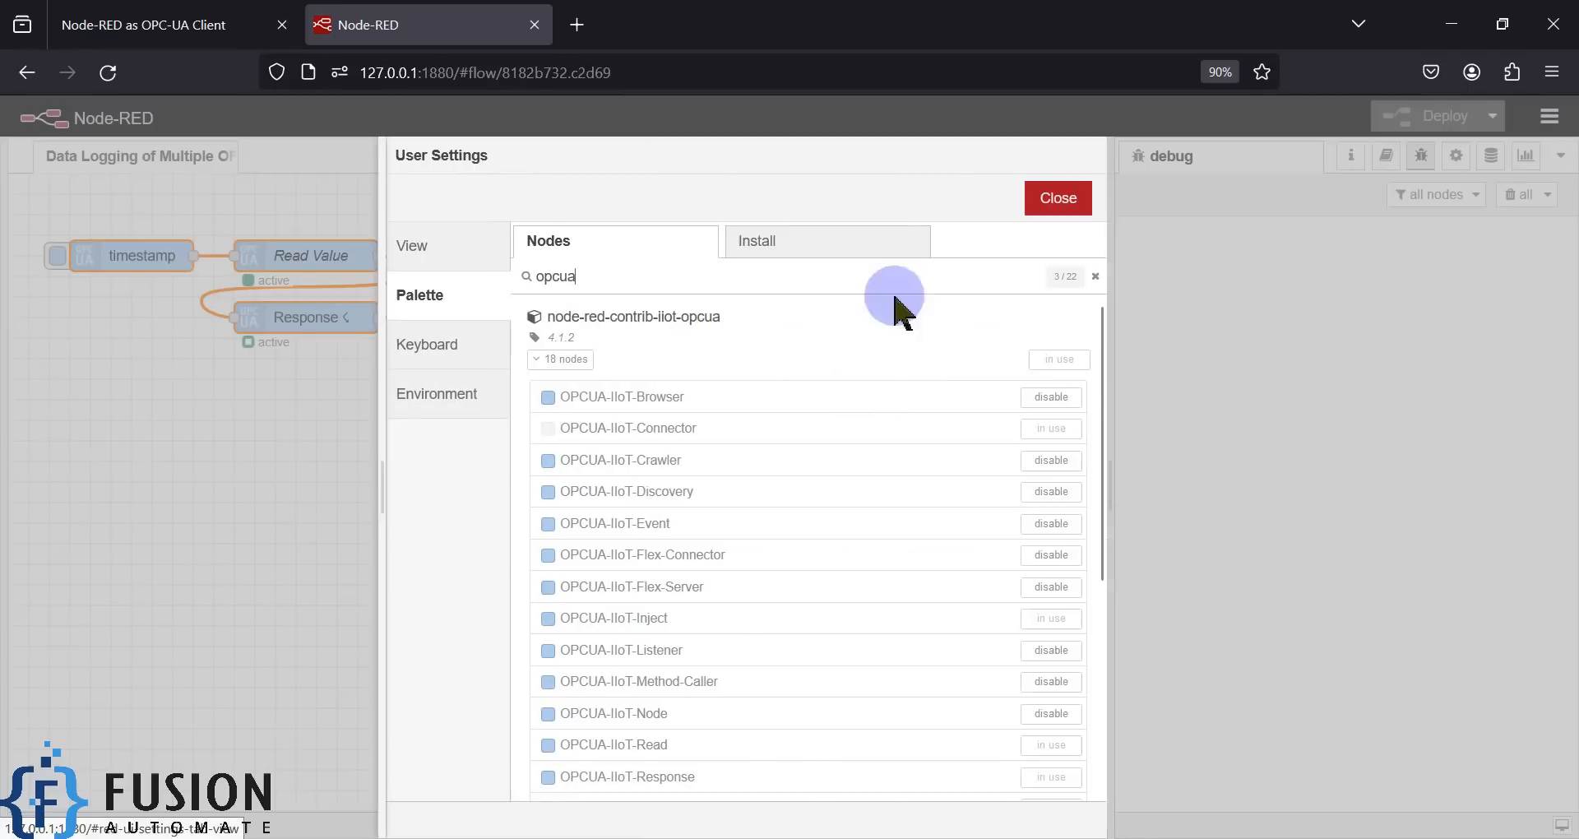
{"action": "triple_click", "coordinate": [586, 316]}
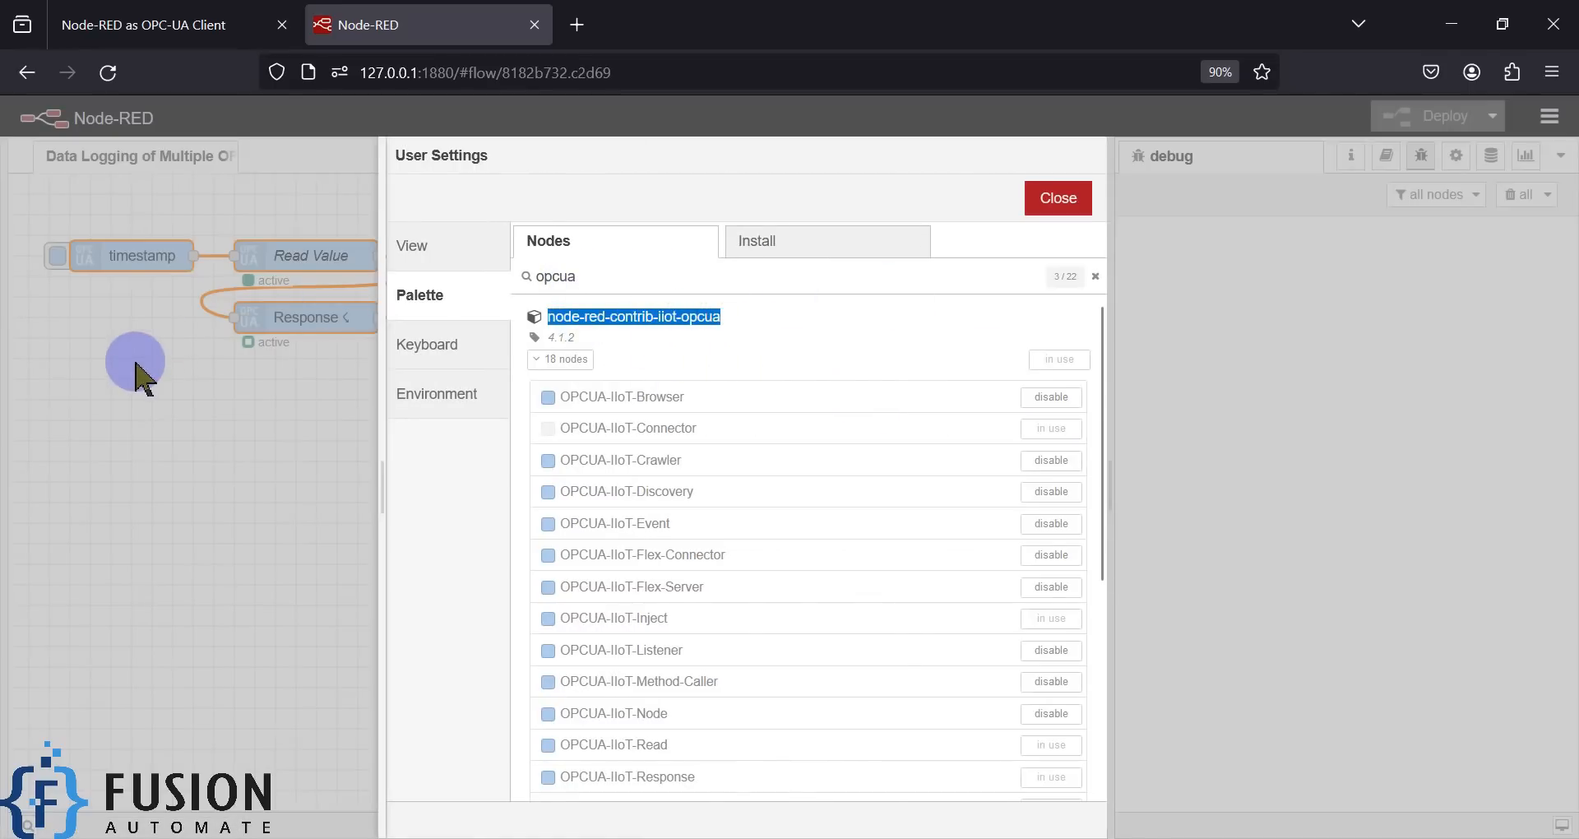
{"action": "left_click", "coordinate": [546, 837]}
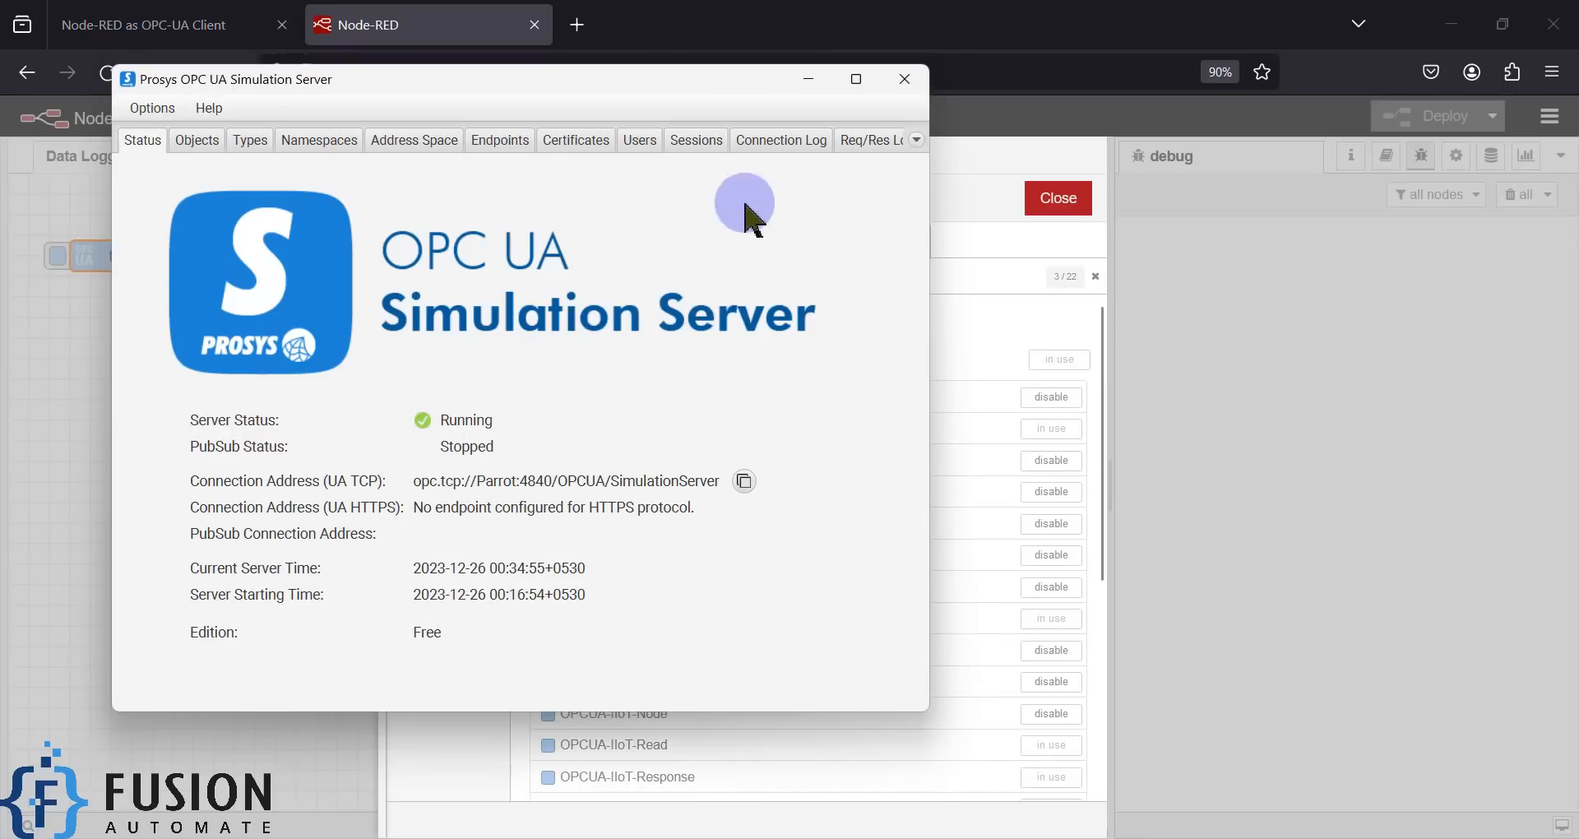
{"action": "left_click", "coordinate": [808, 78]}
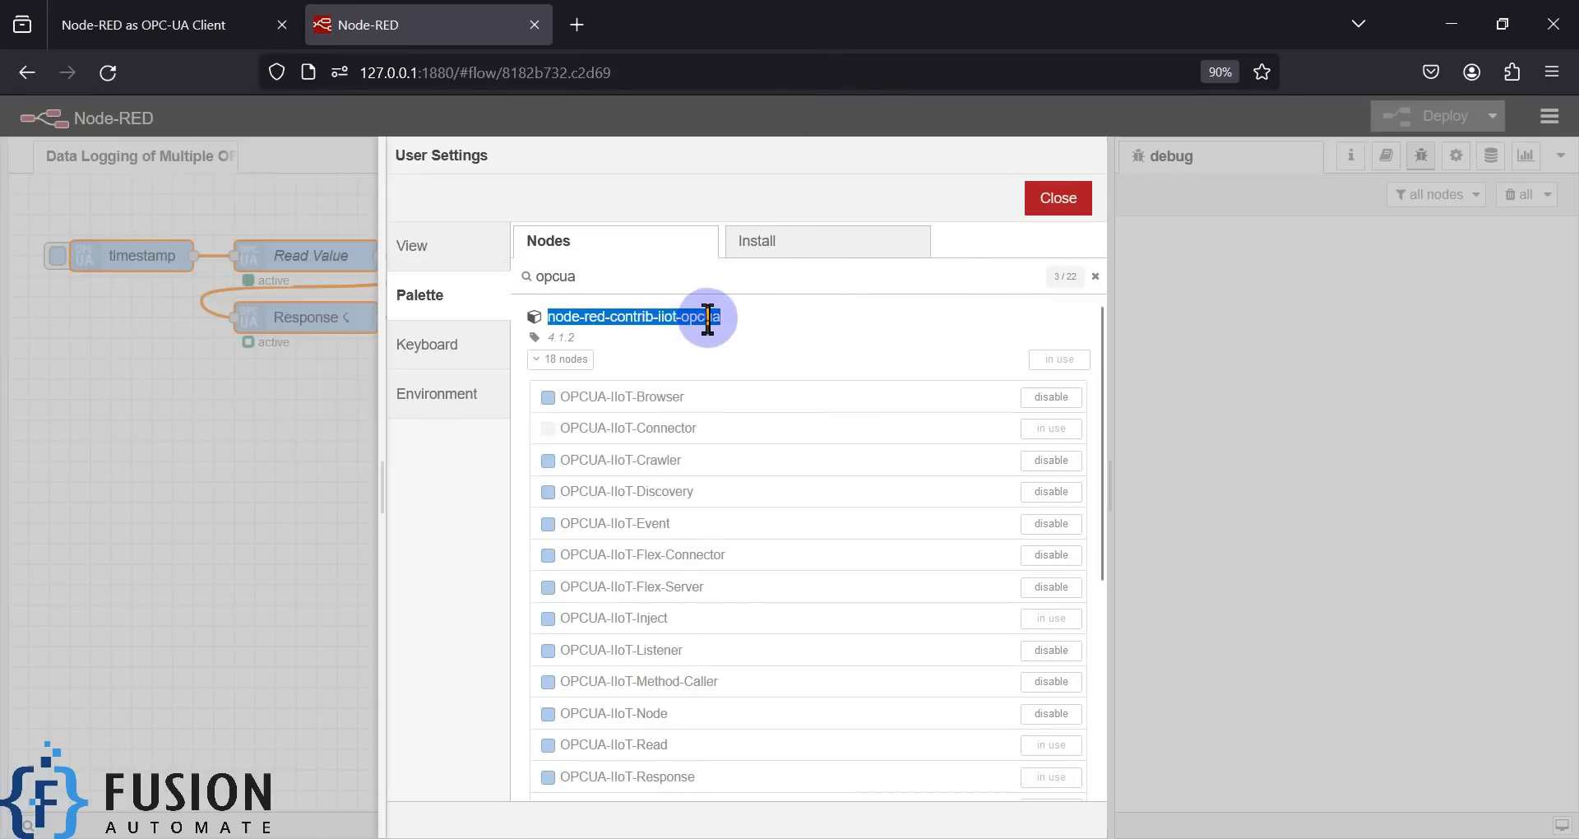
{"action": "left_click", "coordinate": [1059, 197]}
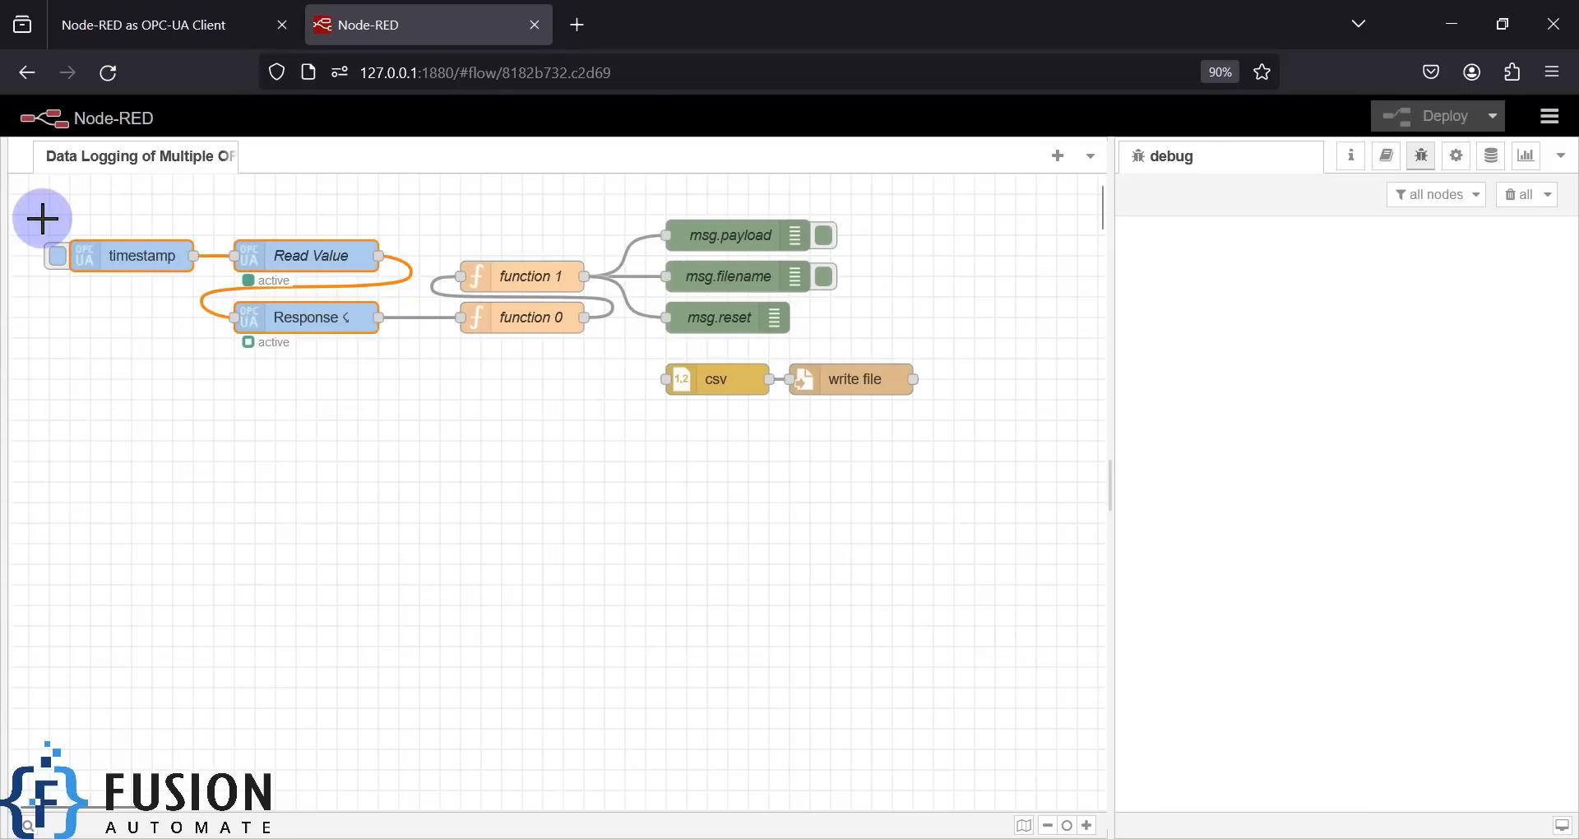
- Open the timestamp inject node's list of OPC UA tags with the debug sidebar hidden
{"action": "left_click", "coordinate": [99, 339]}
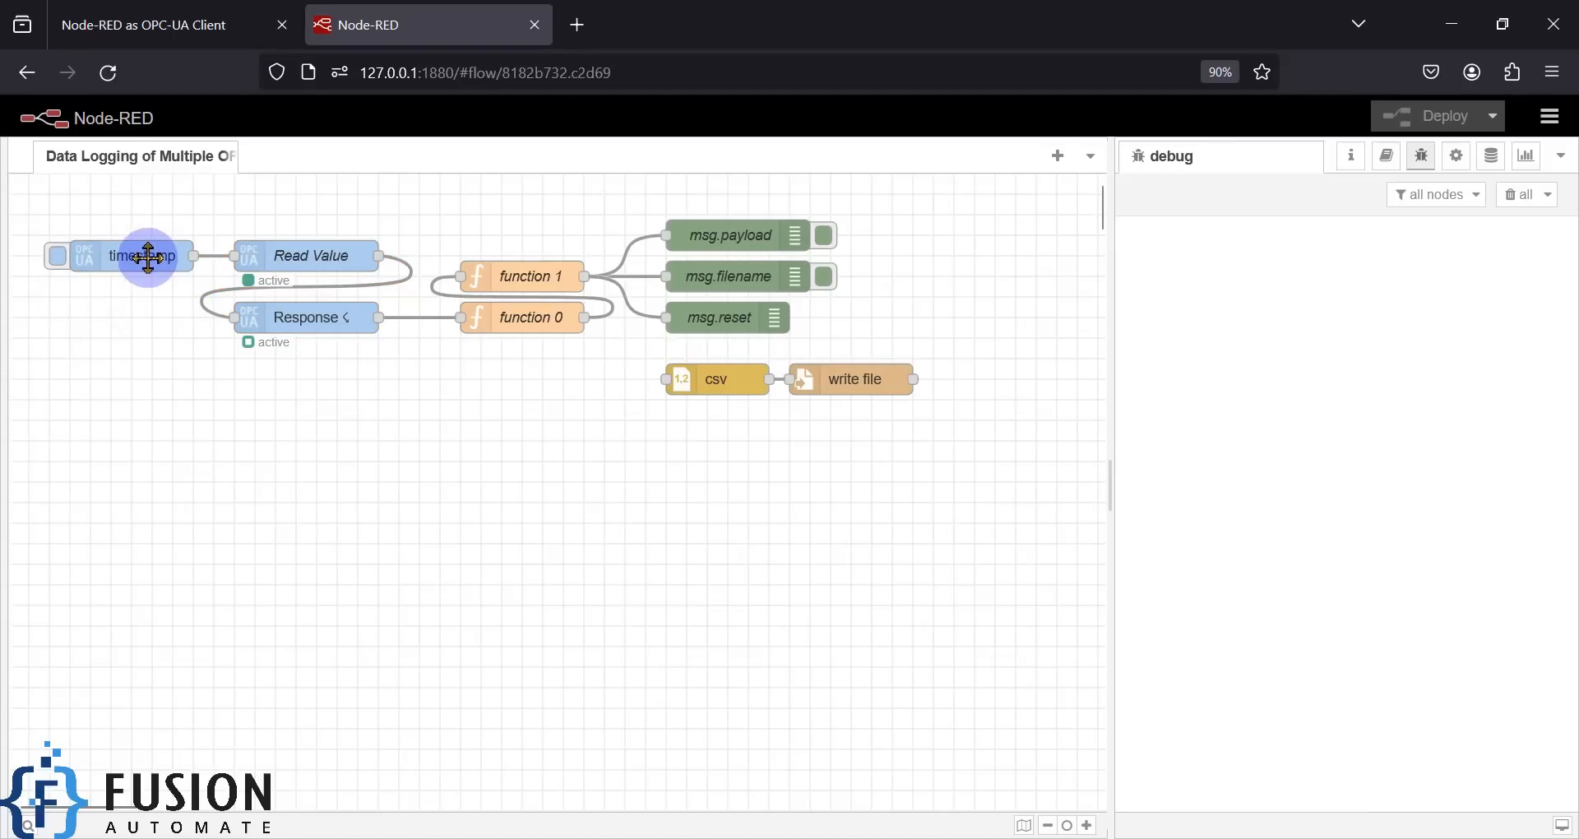
{"action": "double_click", "coordinate": [146, 257]}
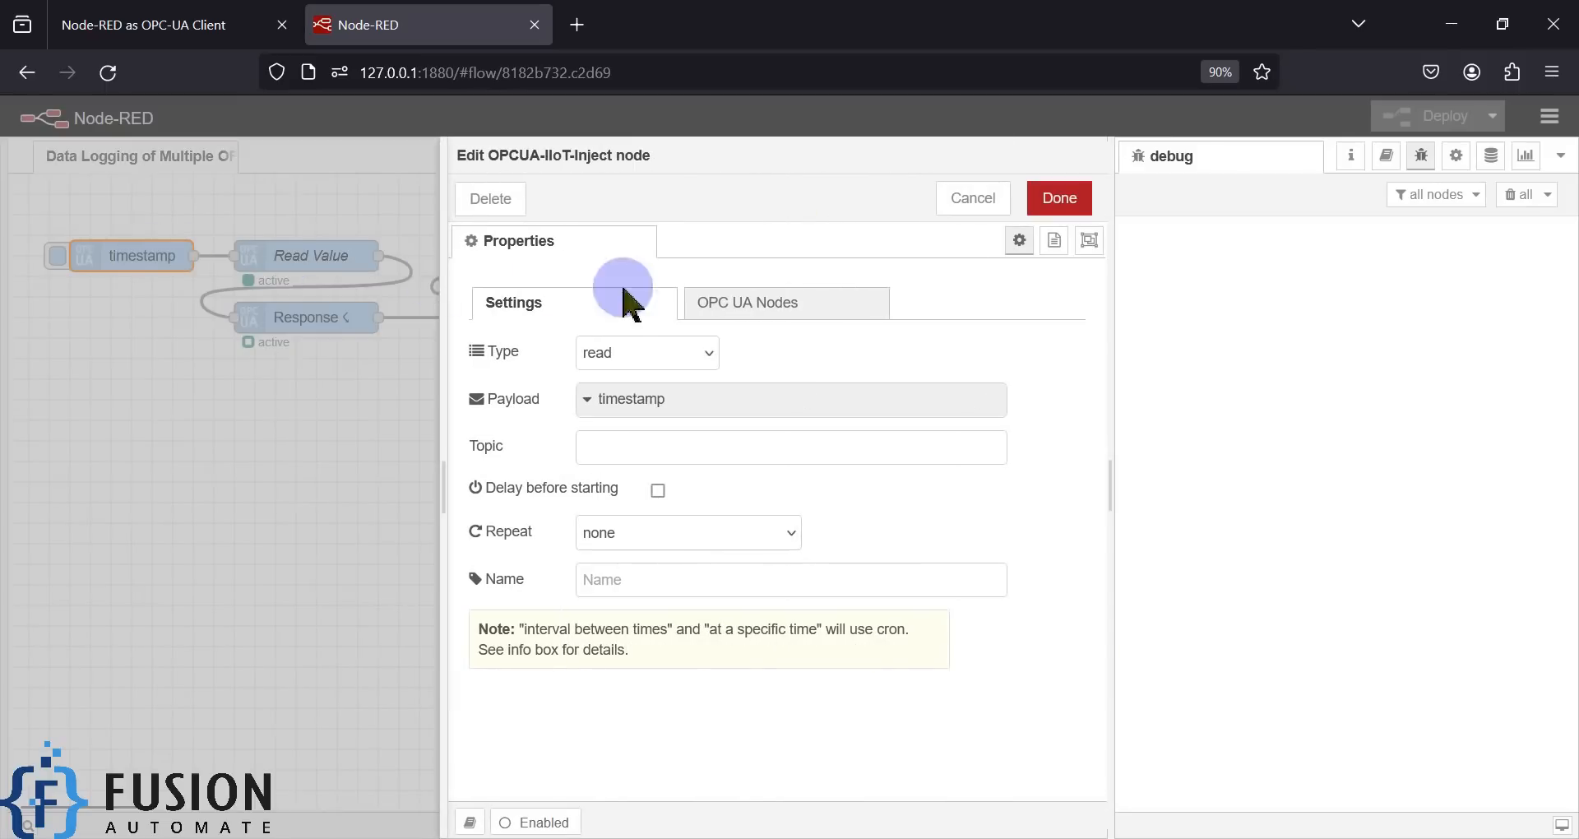
{"action": "left_click", "coordinate": [773, 308]}
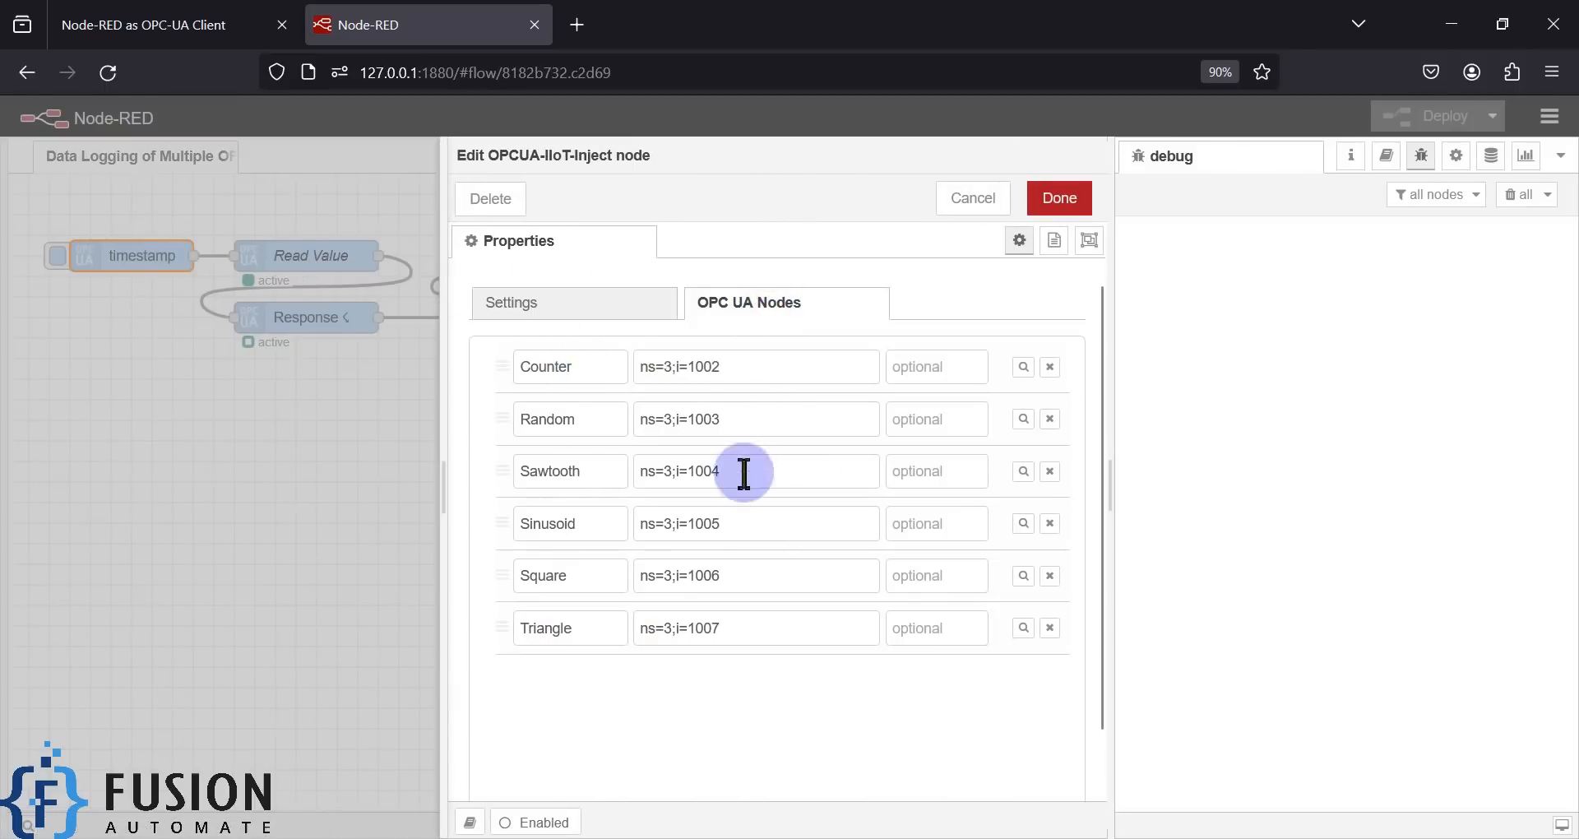
{"action": "left_click", "coordinate": [1109, 475]}
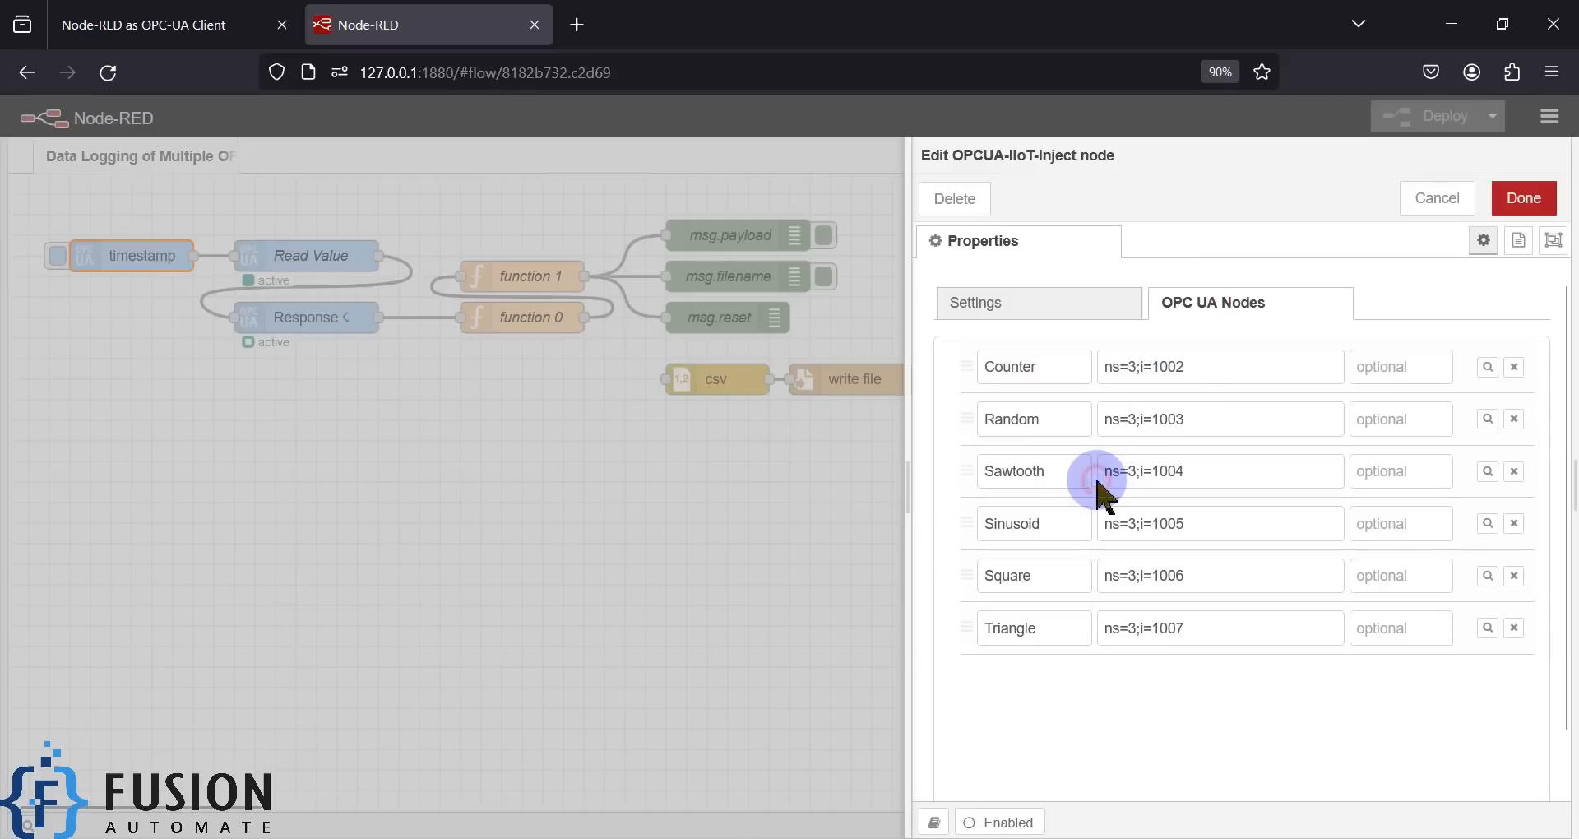
{"action": "left_click", "coordinate": [1036, 422]}
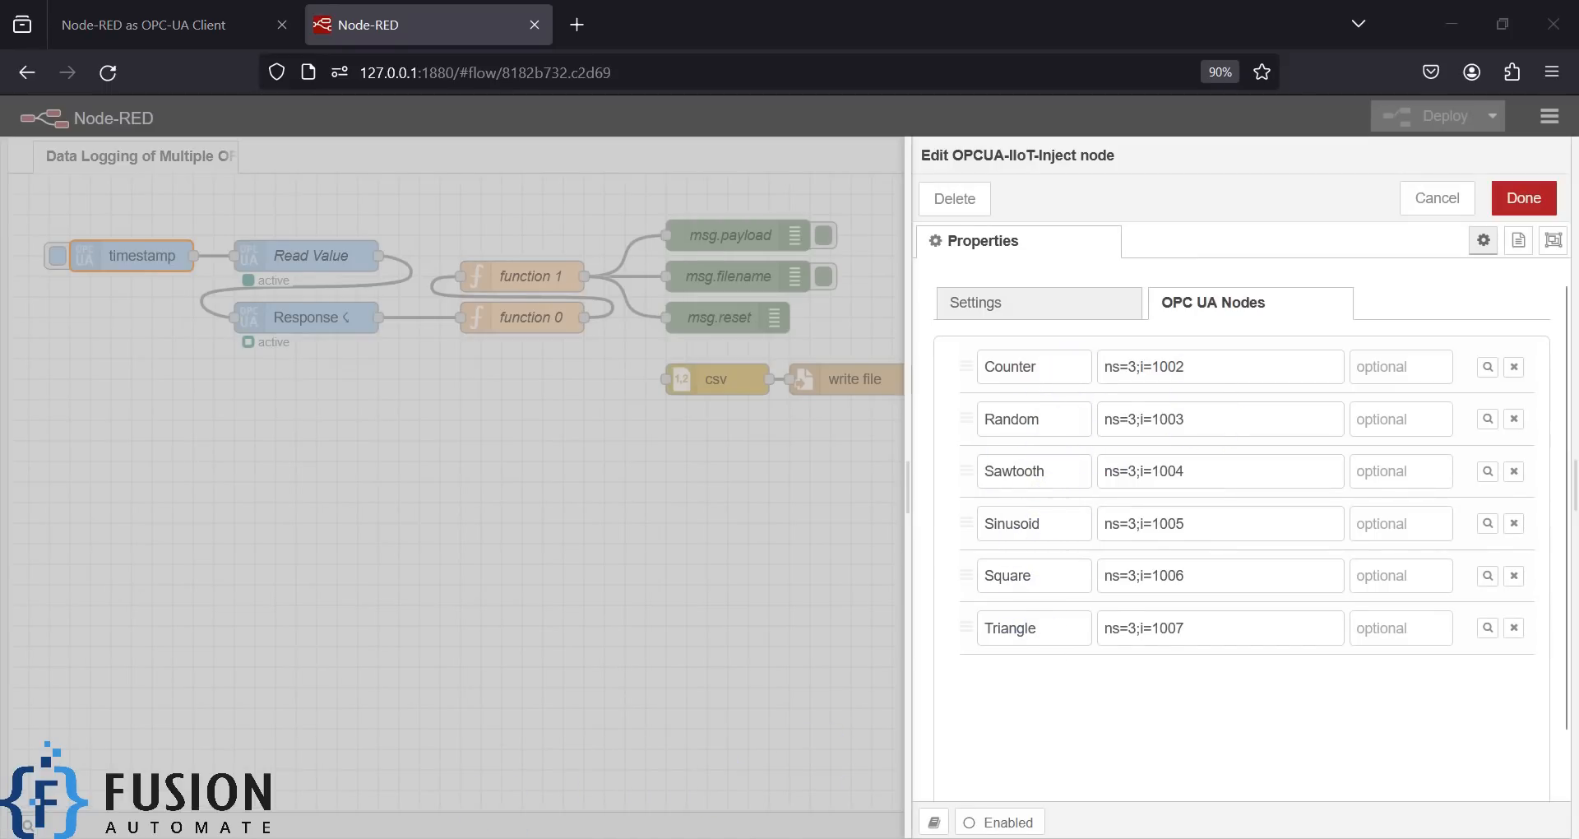
- In Prosys, check the node ids of Counter, Random, Sawtooth, Sinusoid, Square and Triangle, then minimize it
{"action": "key", "text": "alt+Tab"}
{"action": "left_click", "coordinate": [203, 141]}
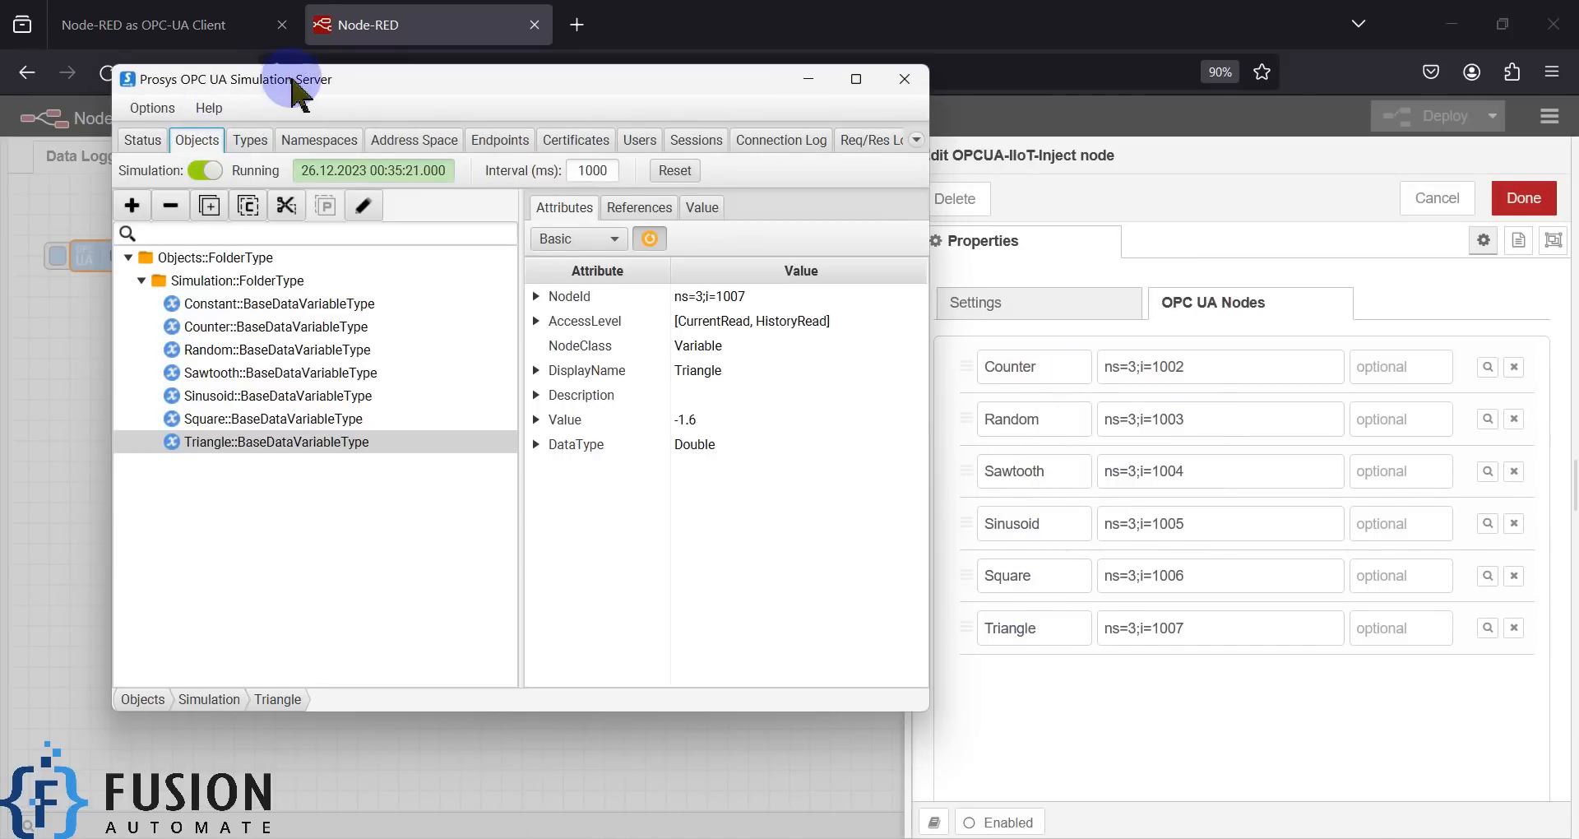
{"action": "left_click_drag", "start_coordinate": [294, 83], "coordinate": [245, 107]}
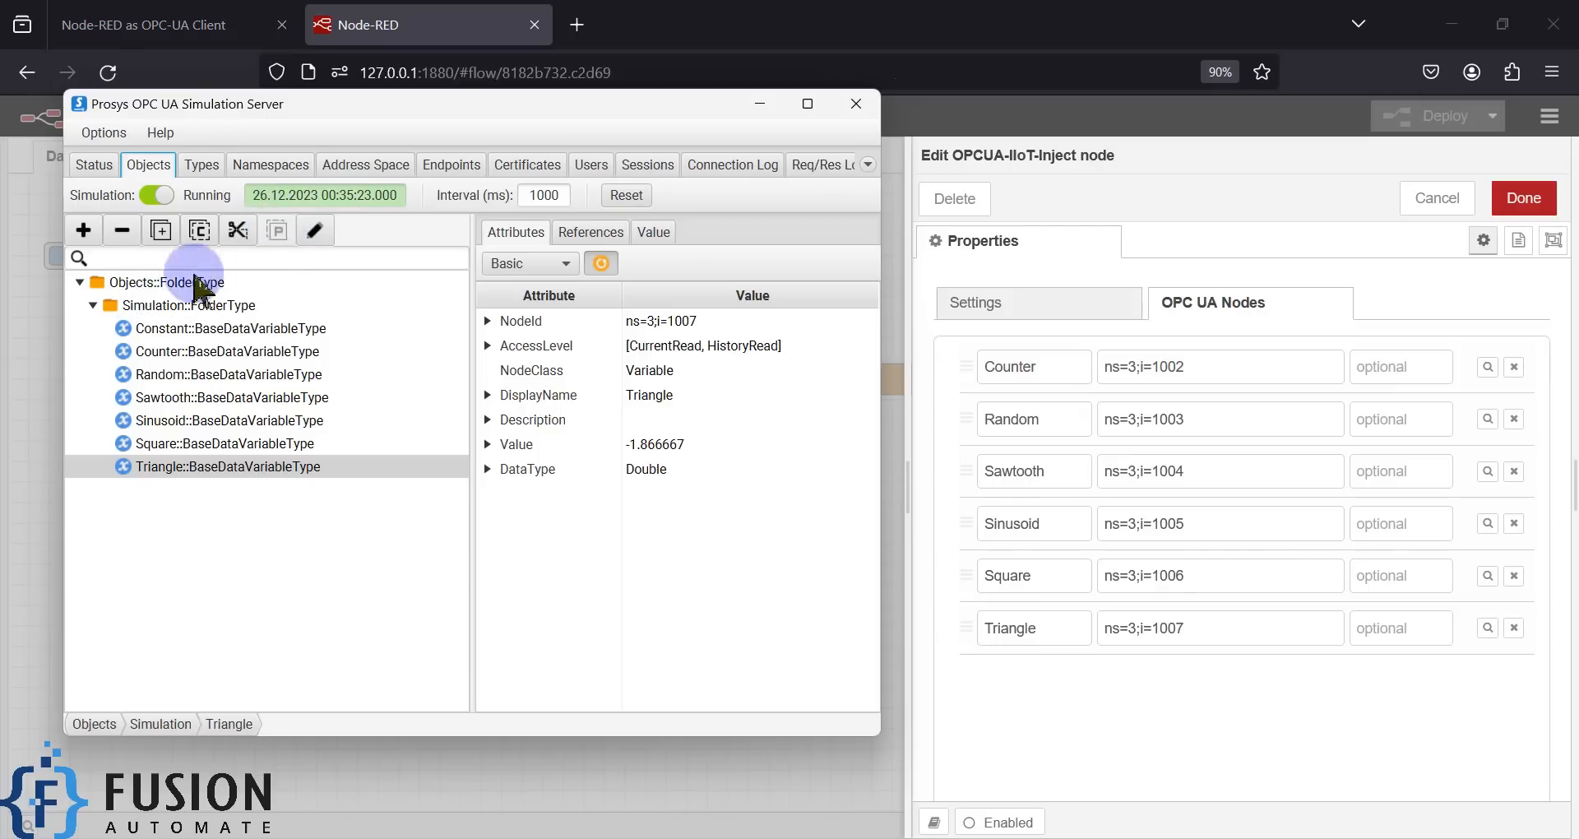
{"action": "left_click", "coordinate": [185, 351]}
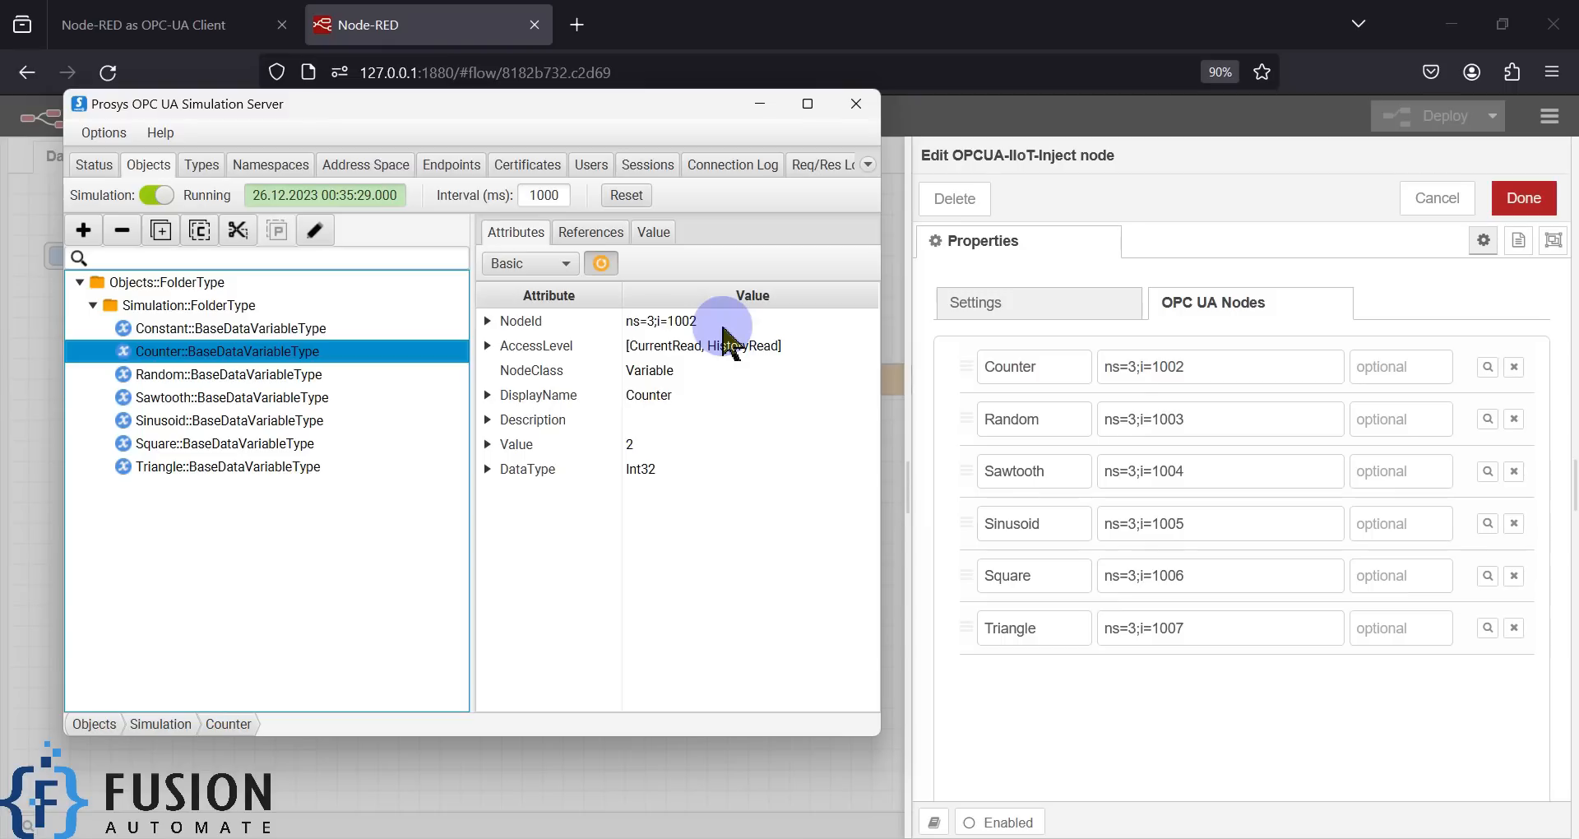
{"action": "left_click", "coordinate": [300, 375]}
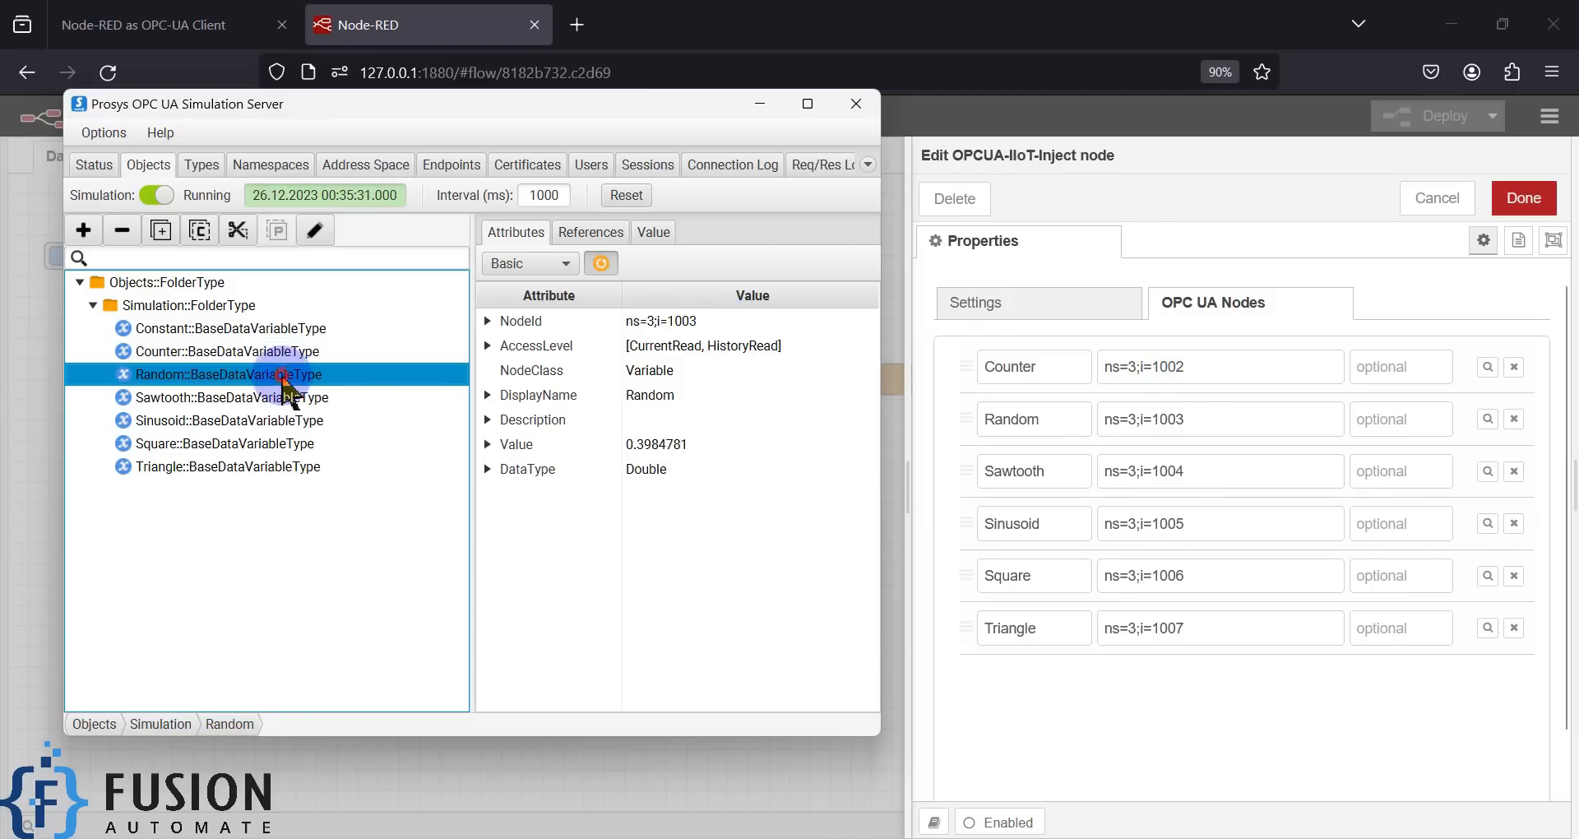
{"action": "left_click", "coordinate": [222, 398]}
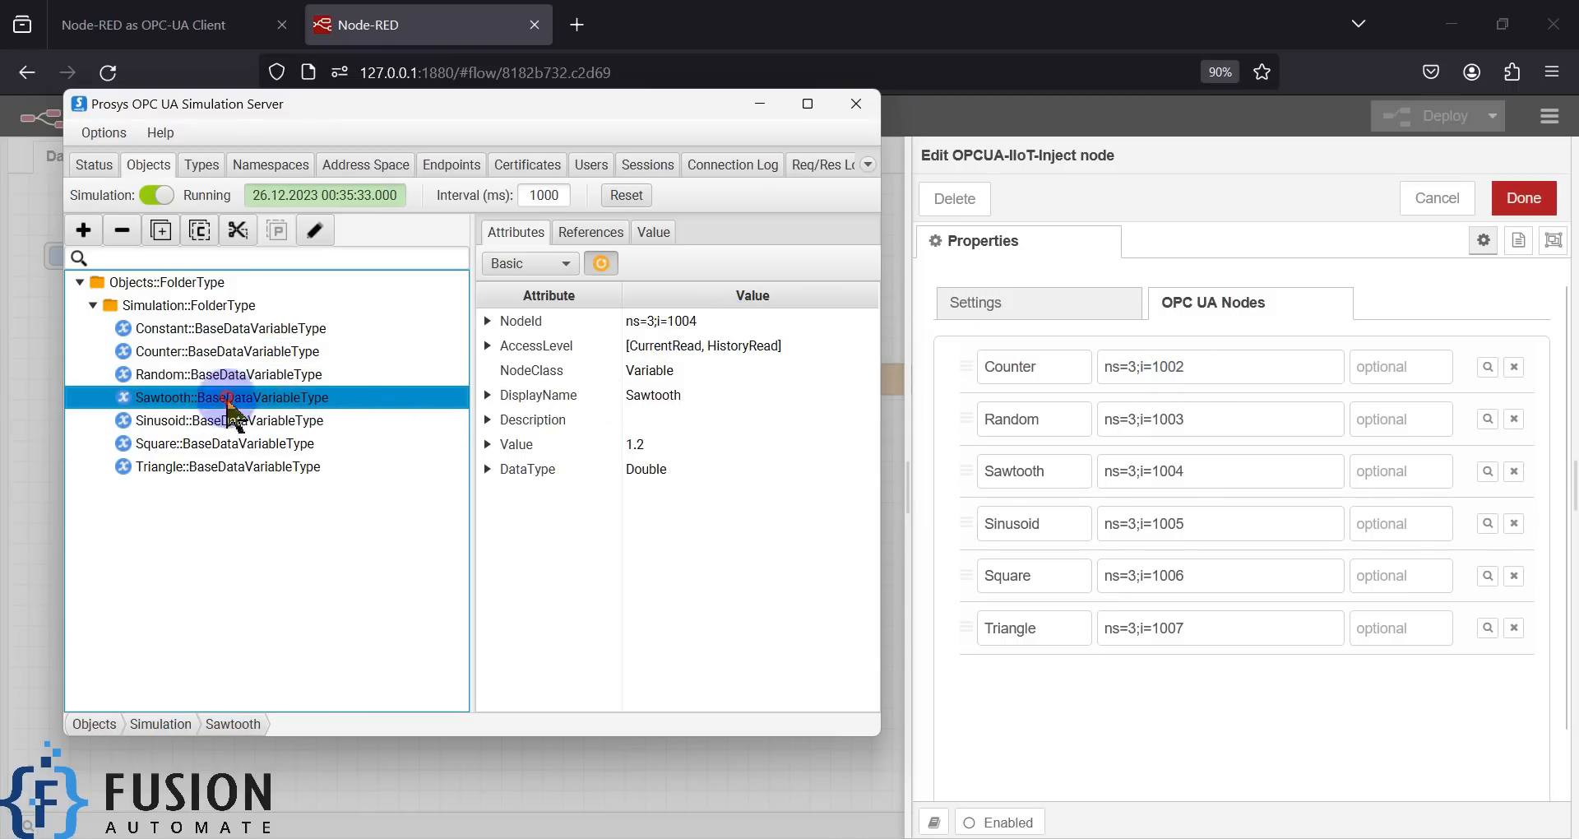
{"action": "left_click", "coordinate": [275, 420]}
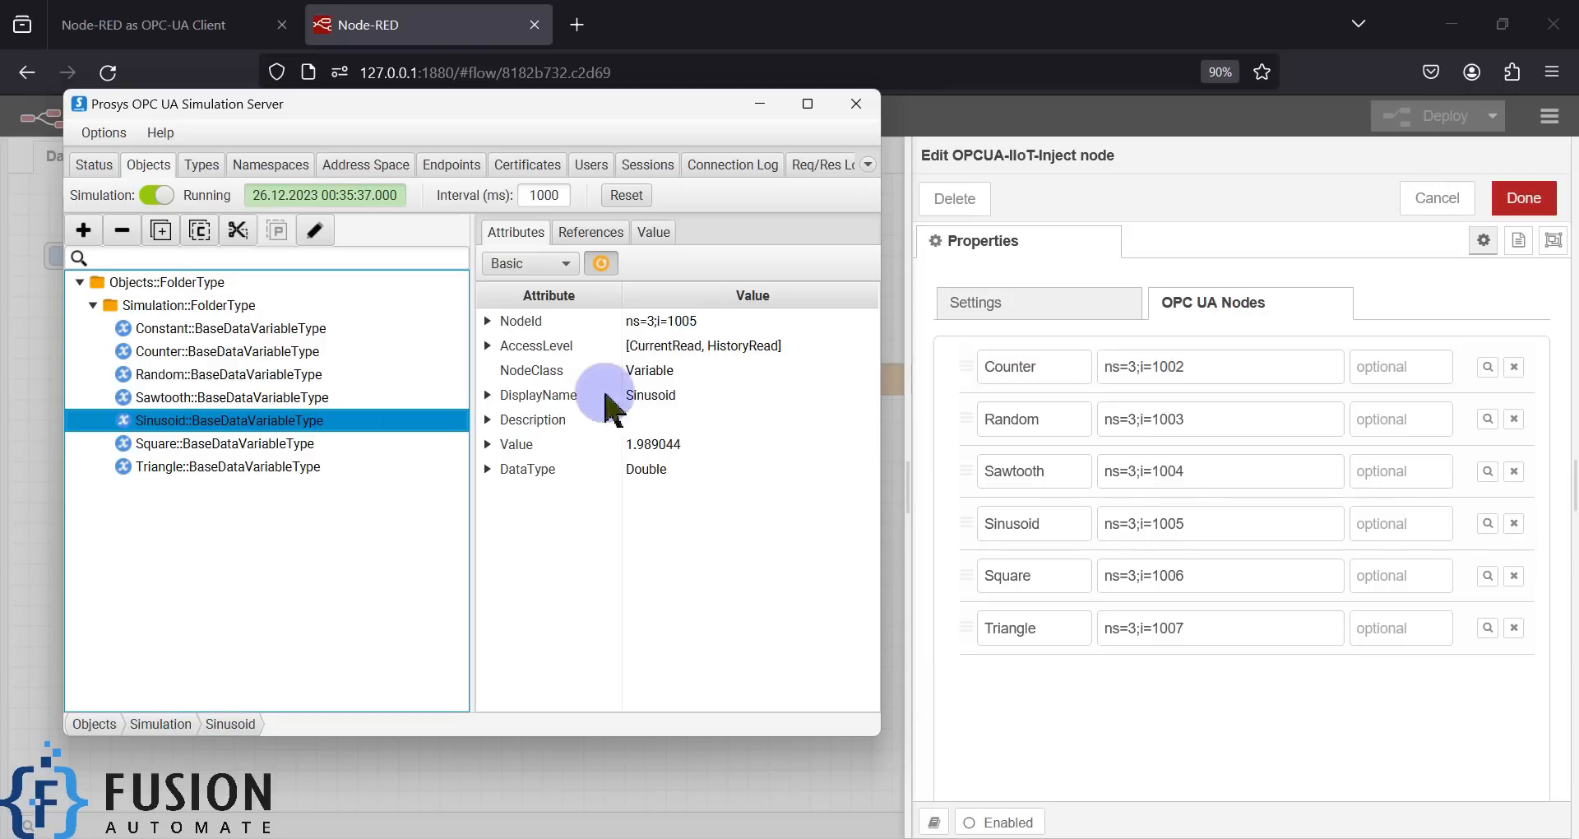
{"action": "left_click", "coordinate": [284, 445]}
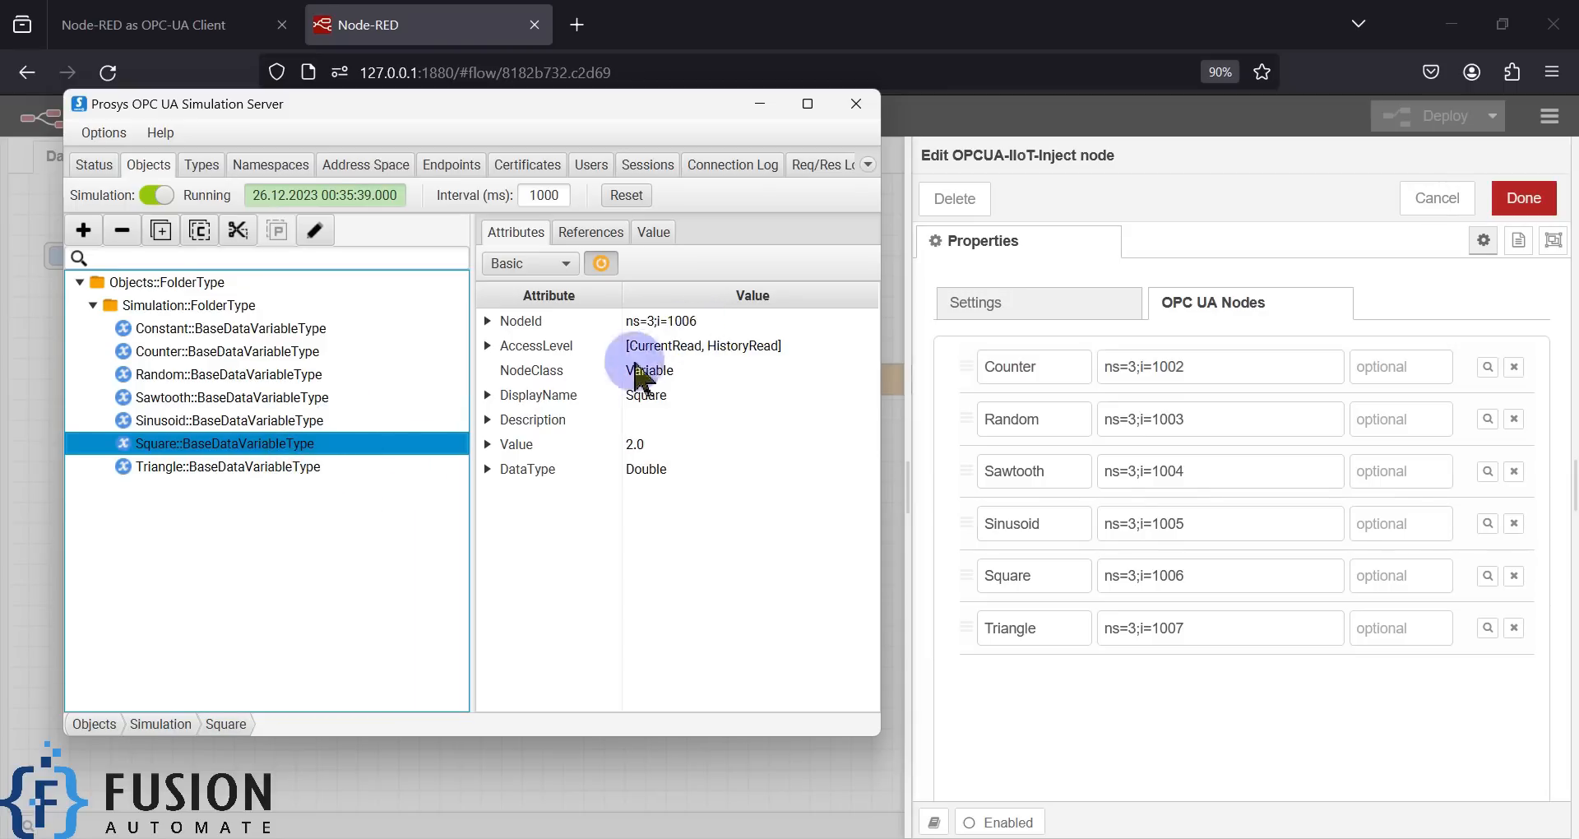
{"action": "left_click", "coordinate": [279, 468]}
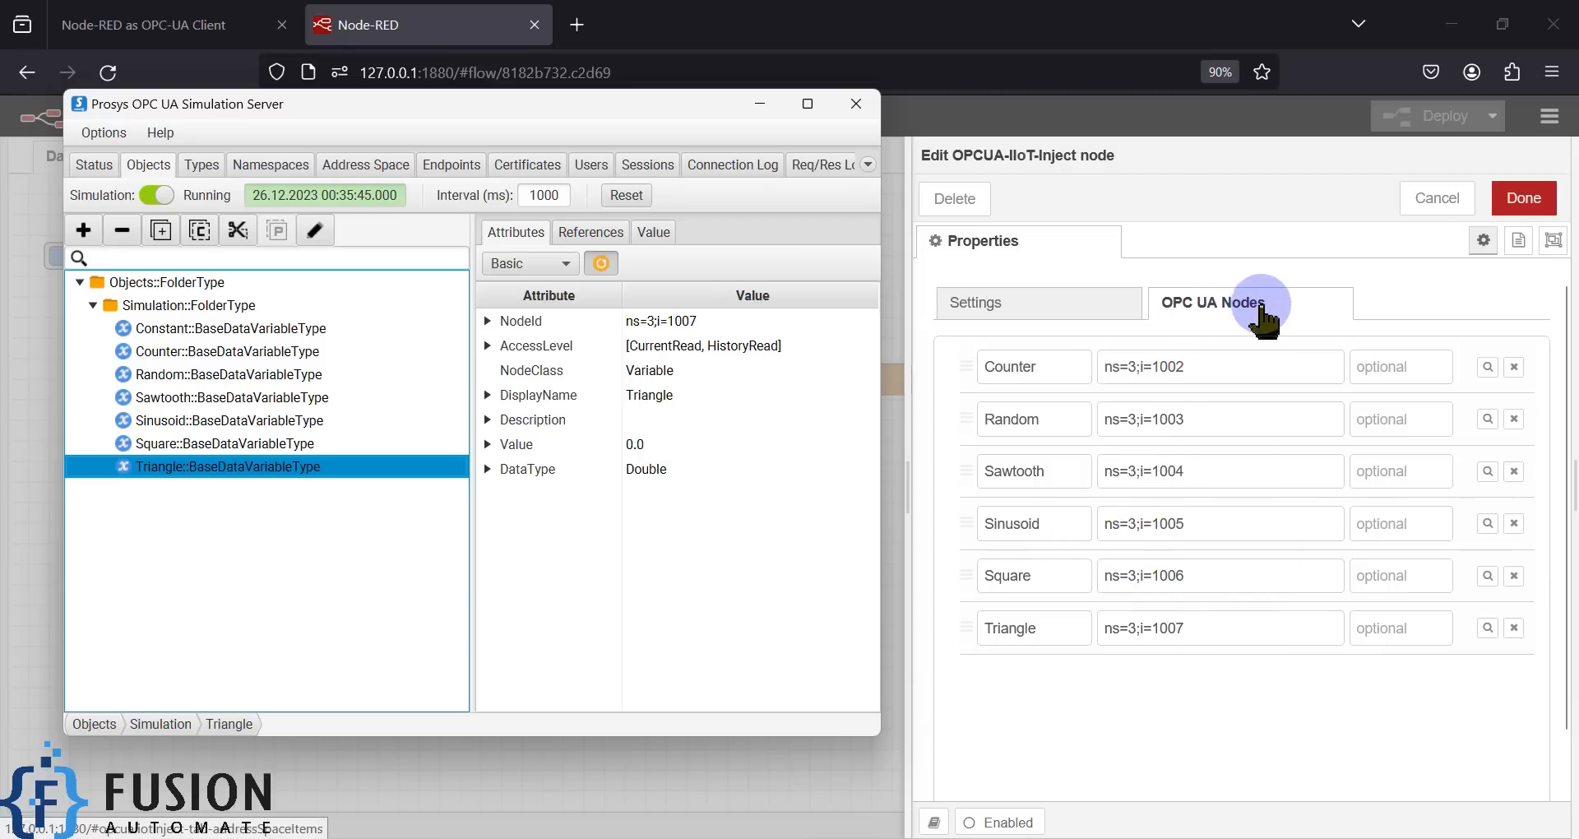
{"action": "left_click", "coordinate": [760, 104]}
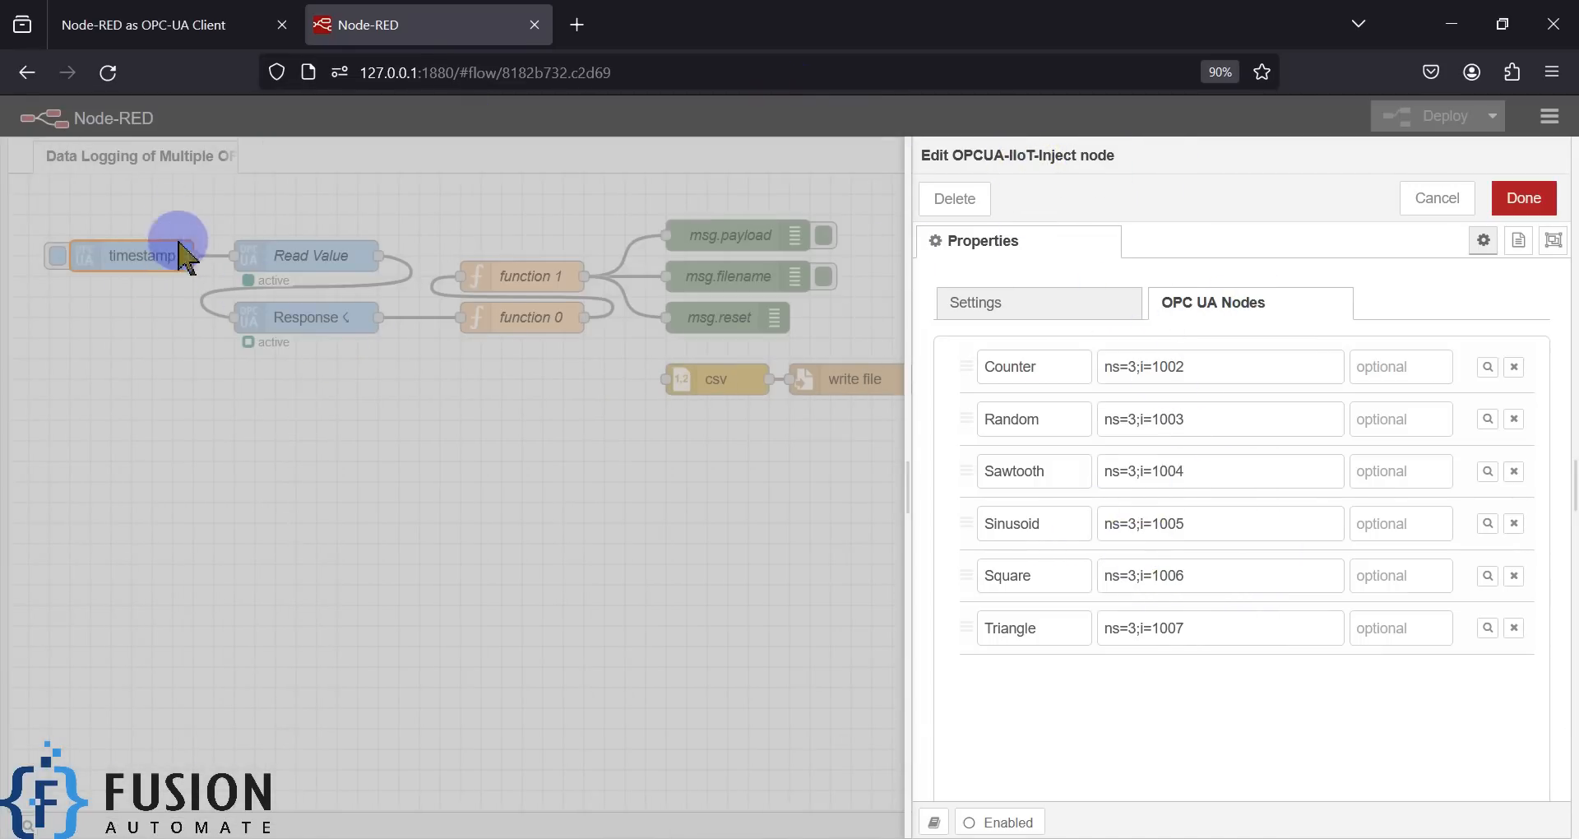
- Confirm the timestamp inject node's type stays 'read' in Settings and close it with Done
{"action": "left_click", "coordinate": [1053, 302]}
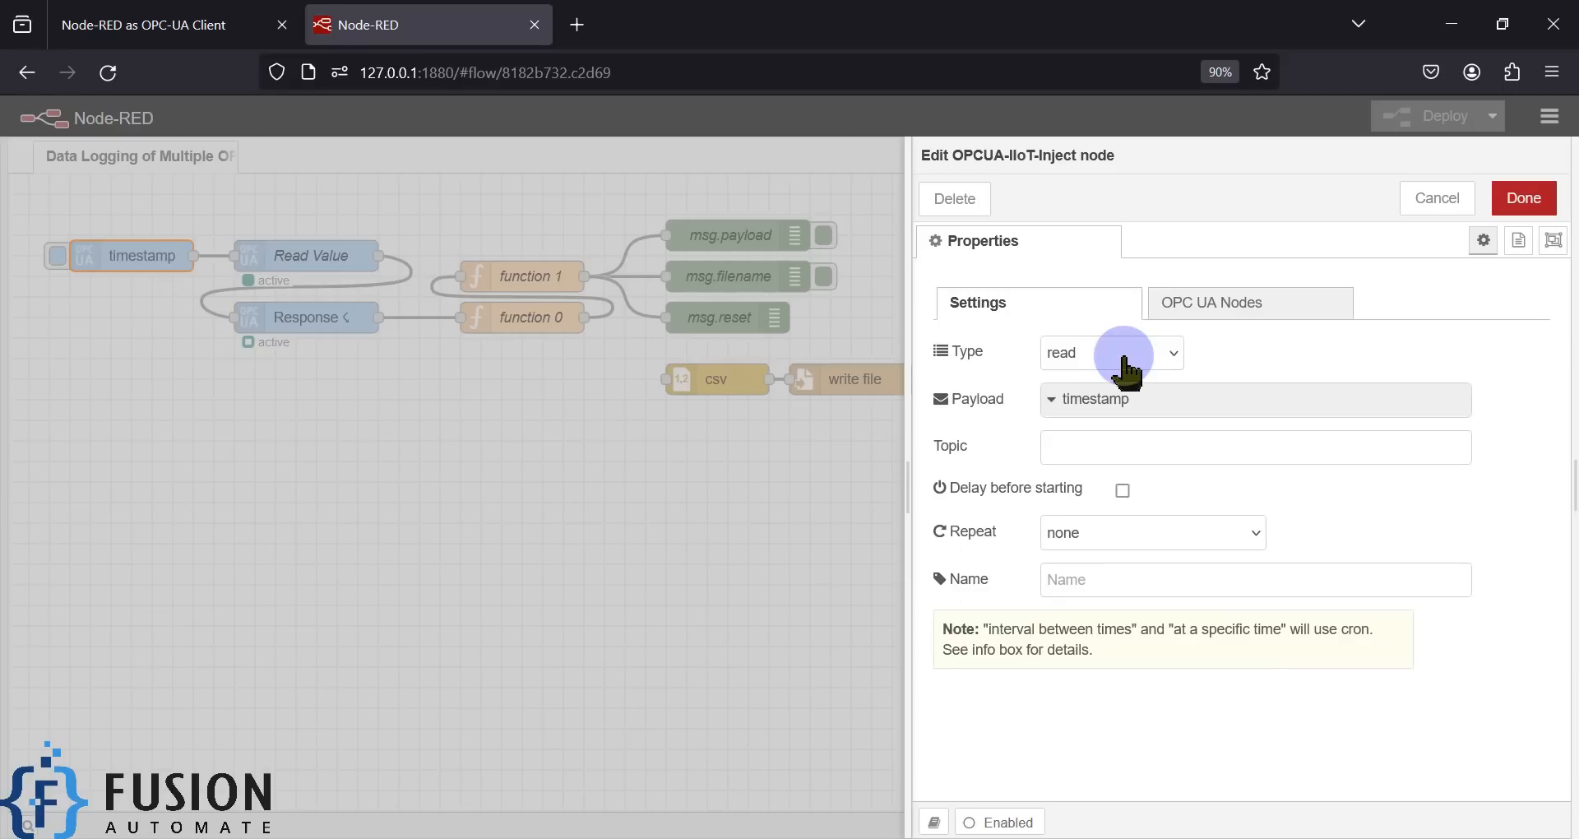
{"action": "left_click", "coordinate": [1096, 354]}
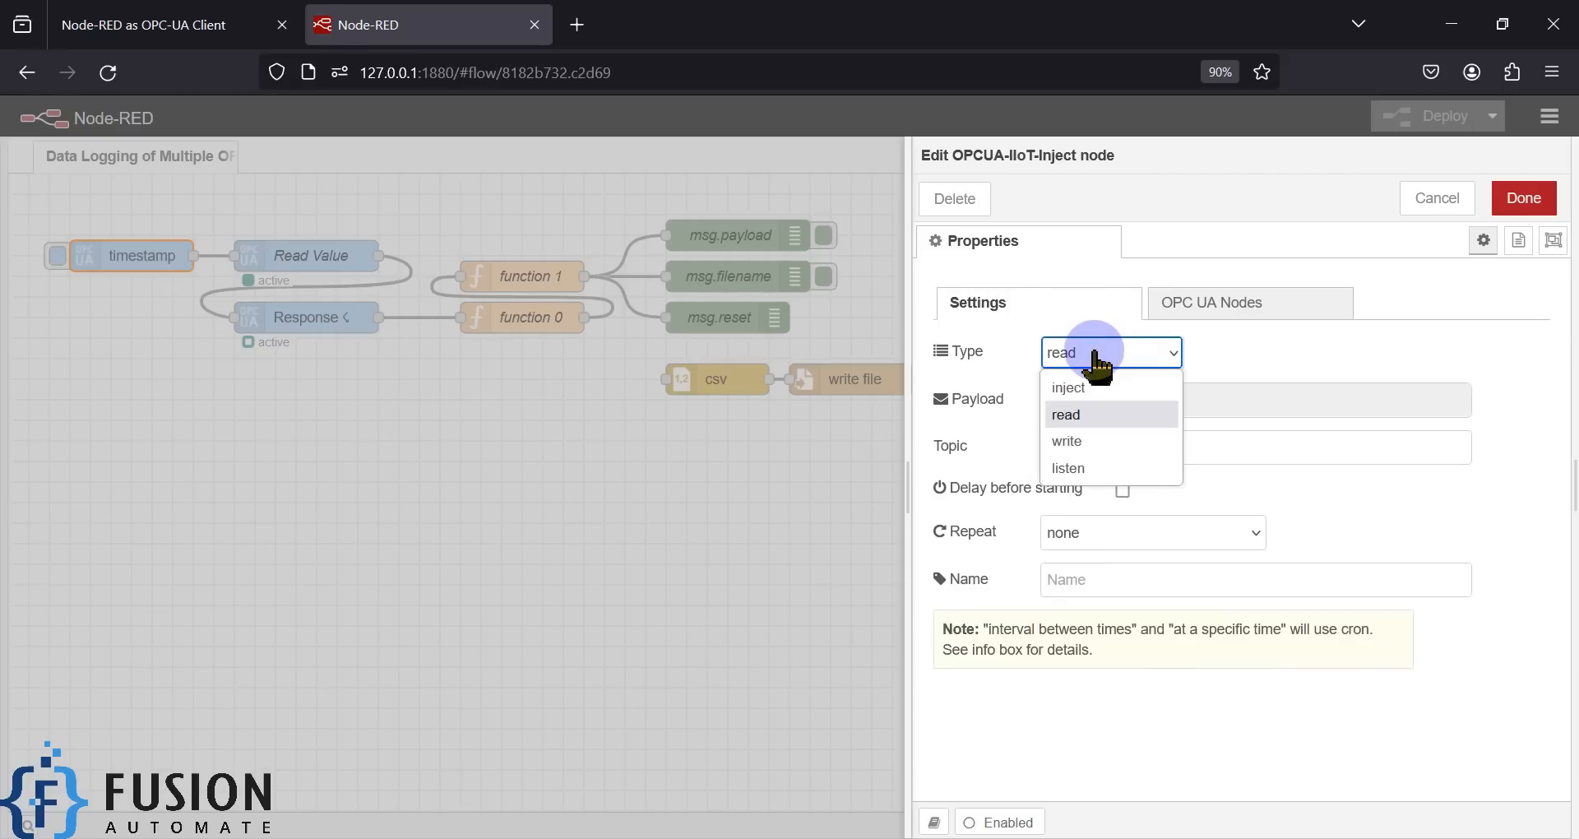
{"action": "left_click", "coordinate": [1095, 353]}
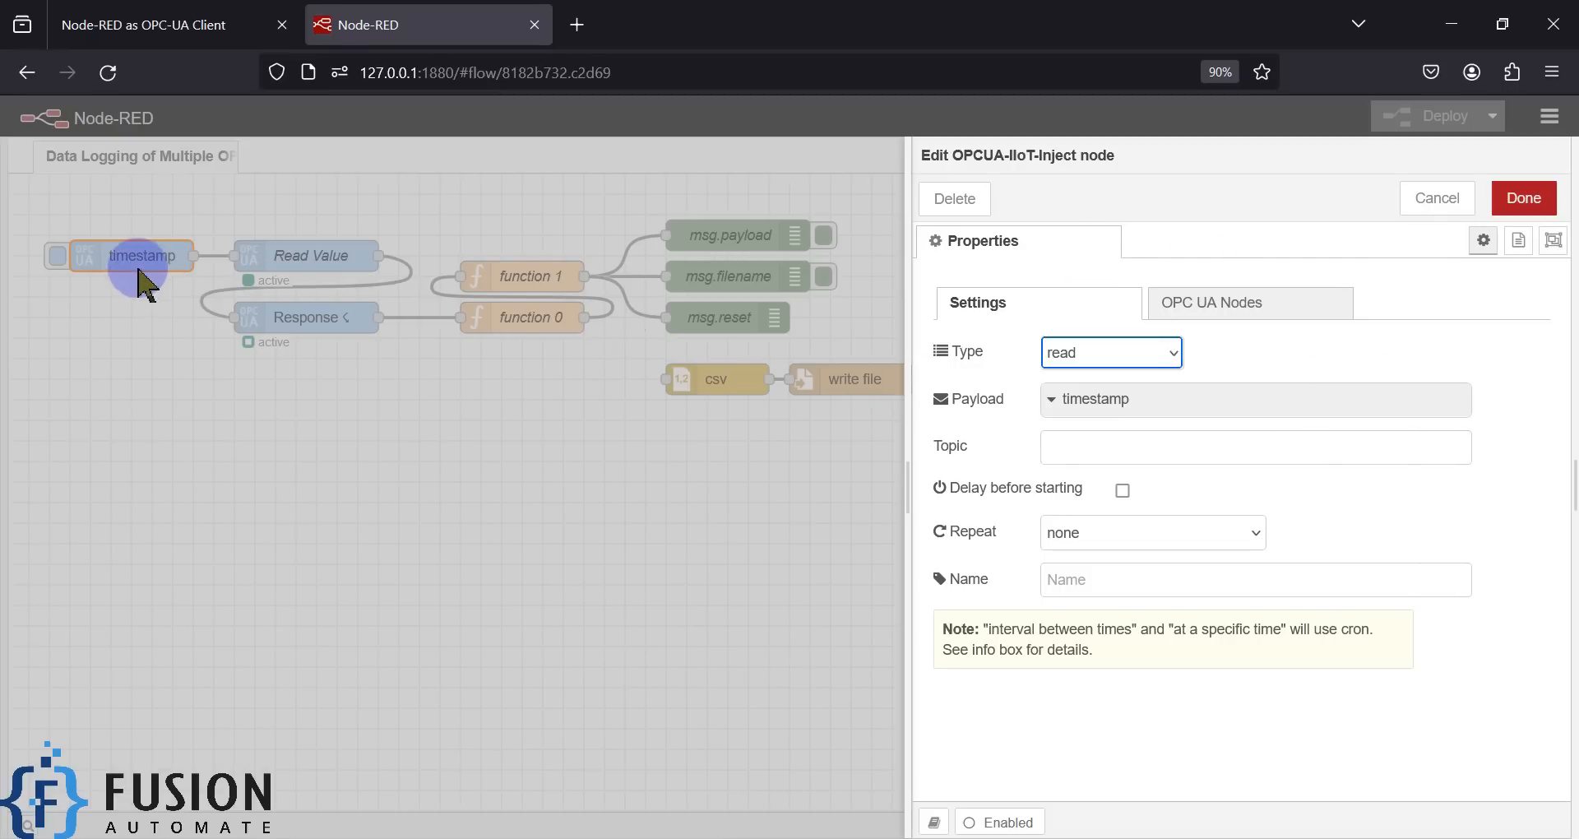
{"action": "left_click", "coordinate": [1498, 199]}
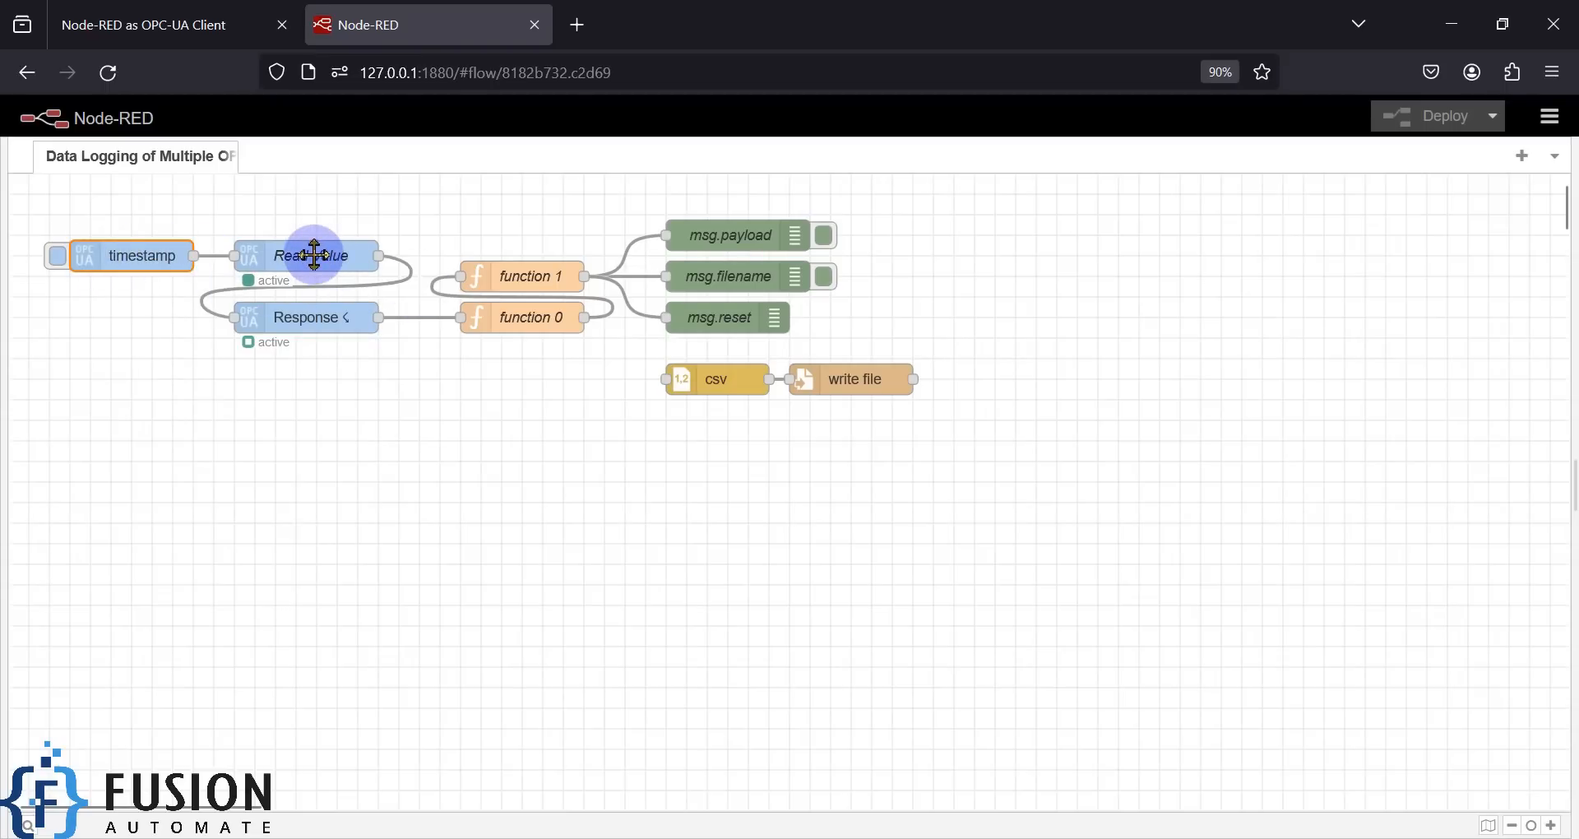
- Open the Read Value node's LOCAL DEMO SERVER connector and select its endpoint URL
{"action": "left_click", "coordinate": [625, 838]}
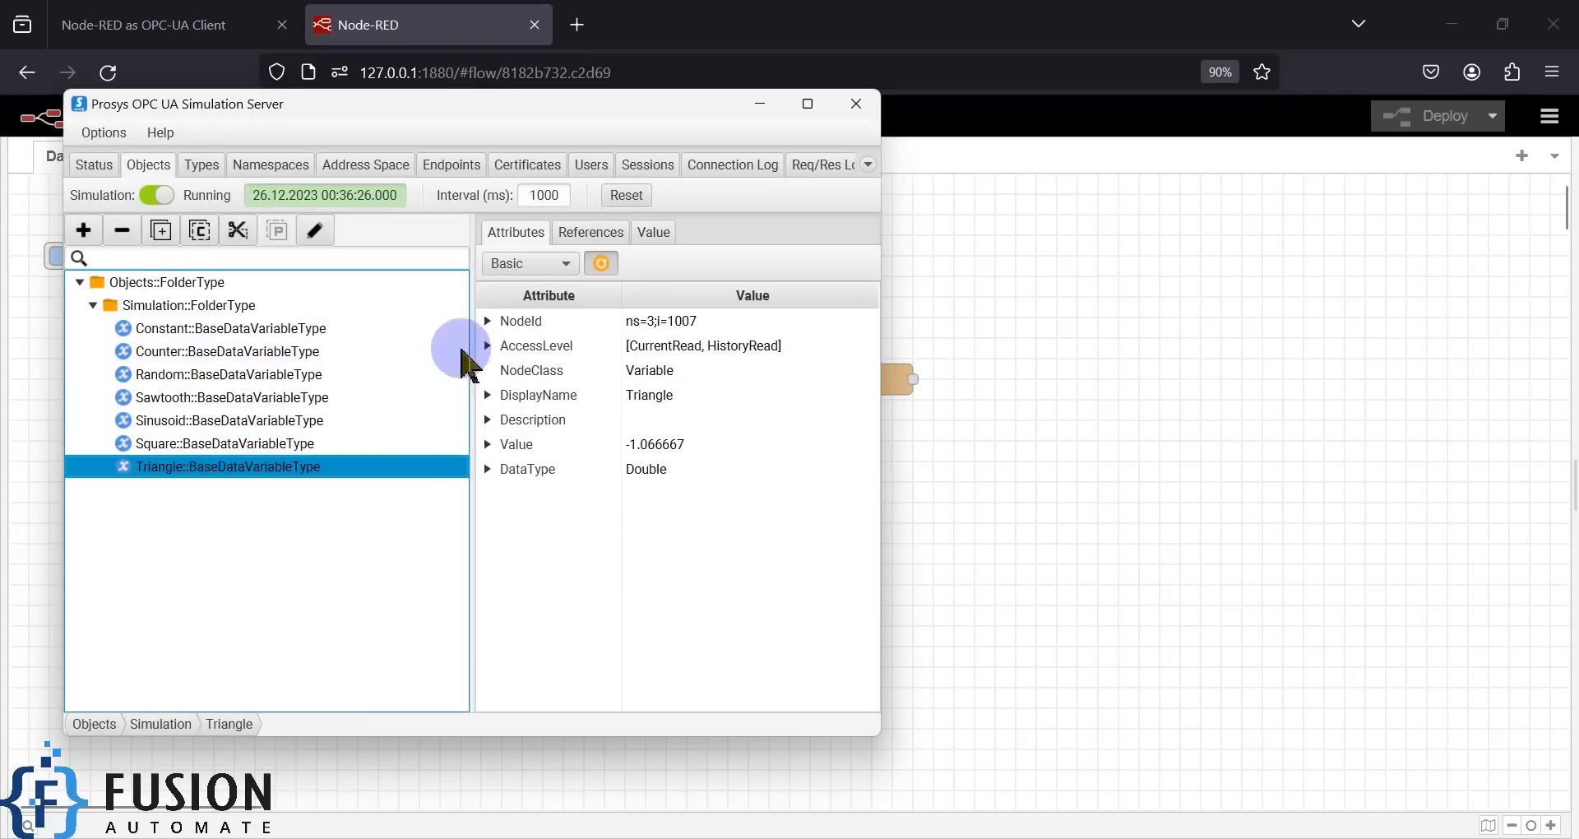
{"action": "left_click", "coordinate": [760, 104]}
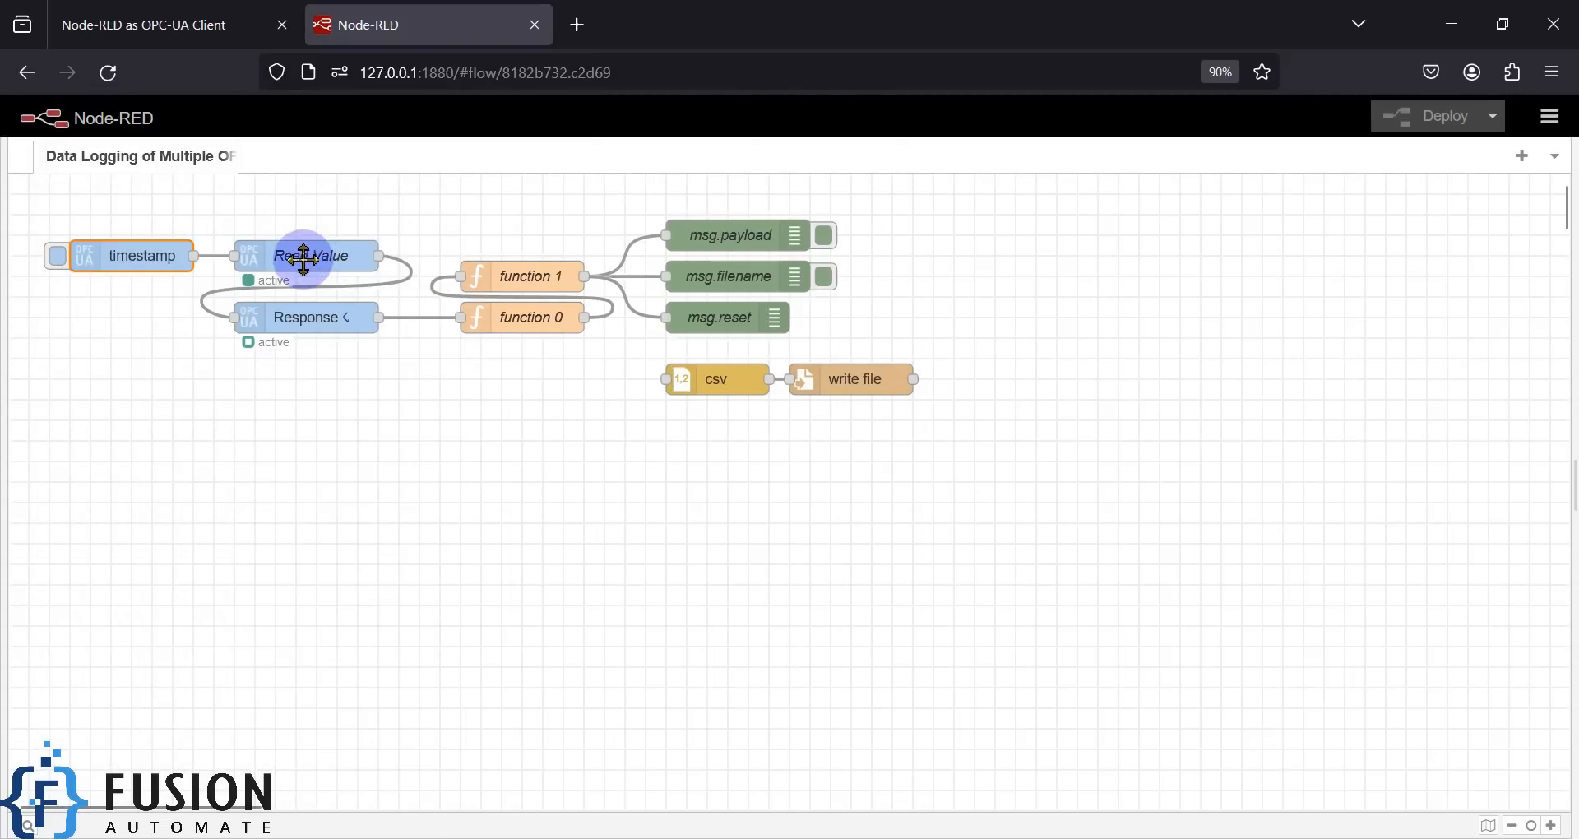
{"action": "double_click", "coordinate": [305, 257]}
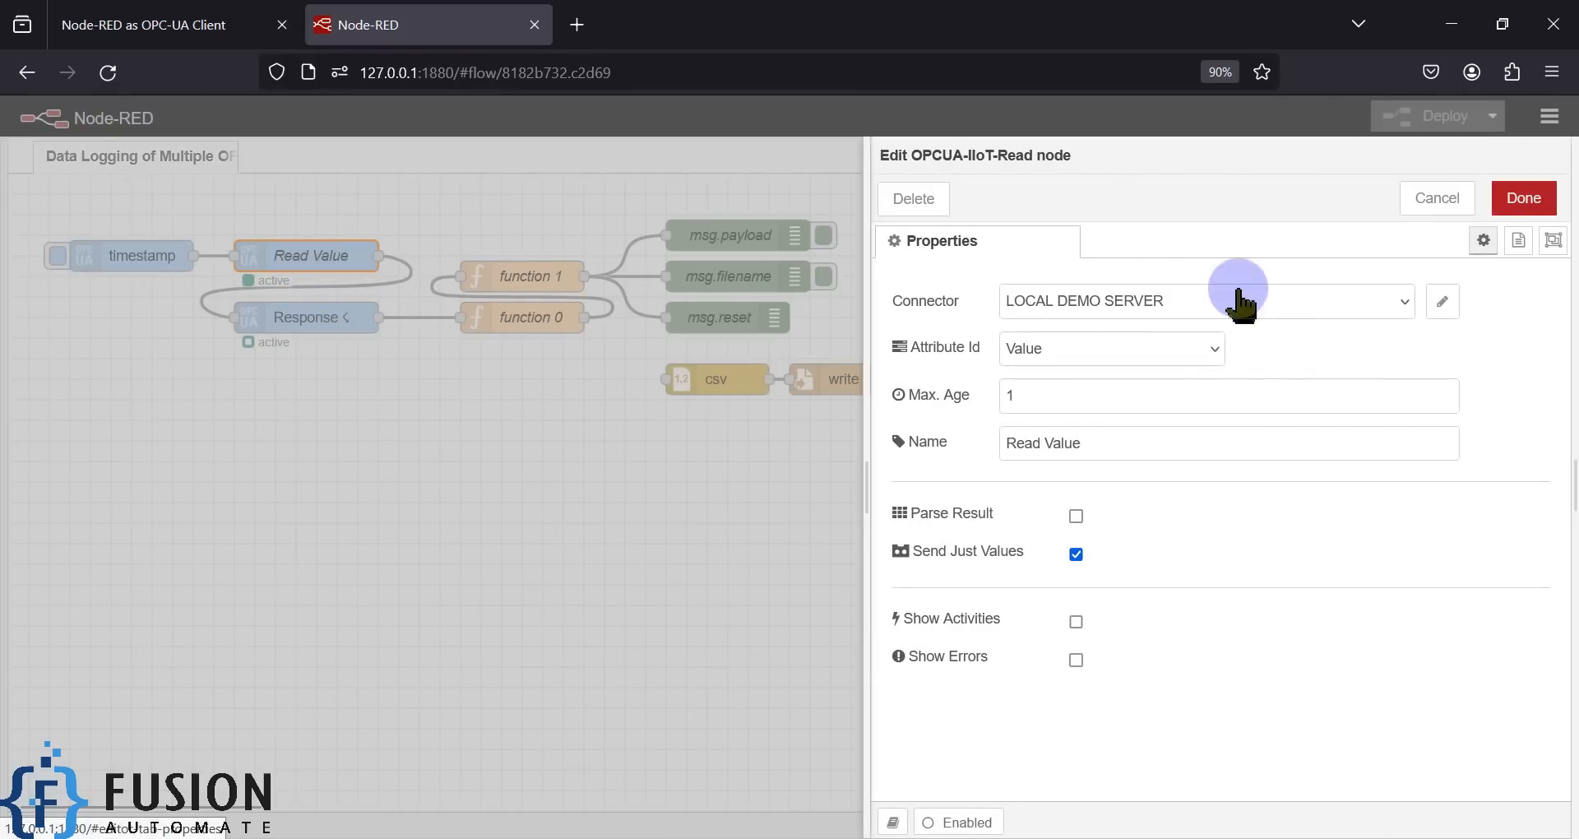
{"action": "left_click", "coordinate": [1442, 301]}
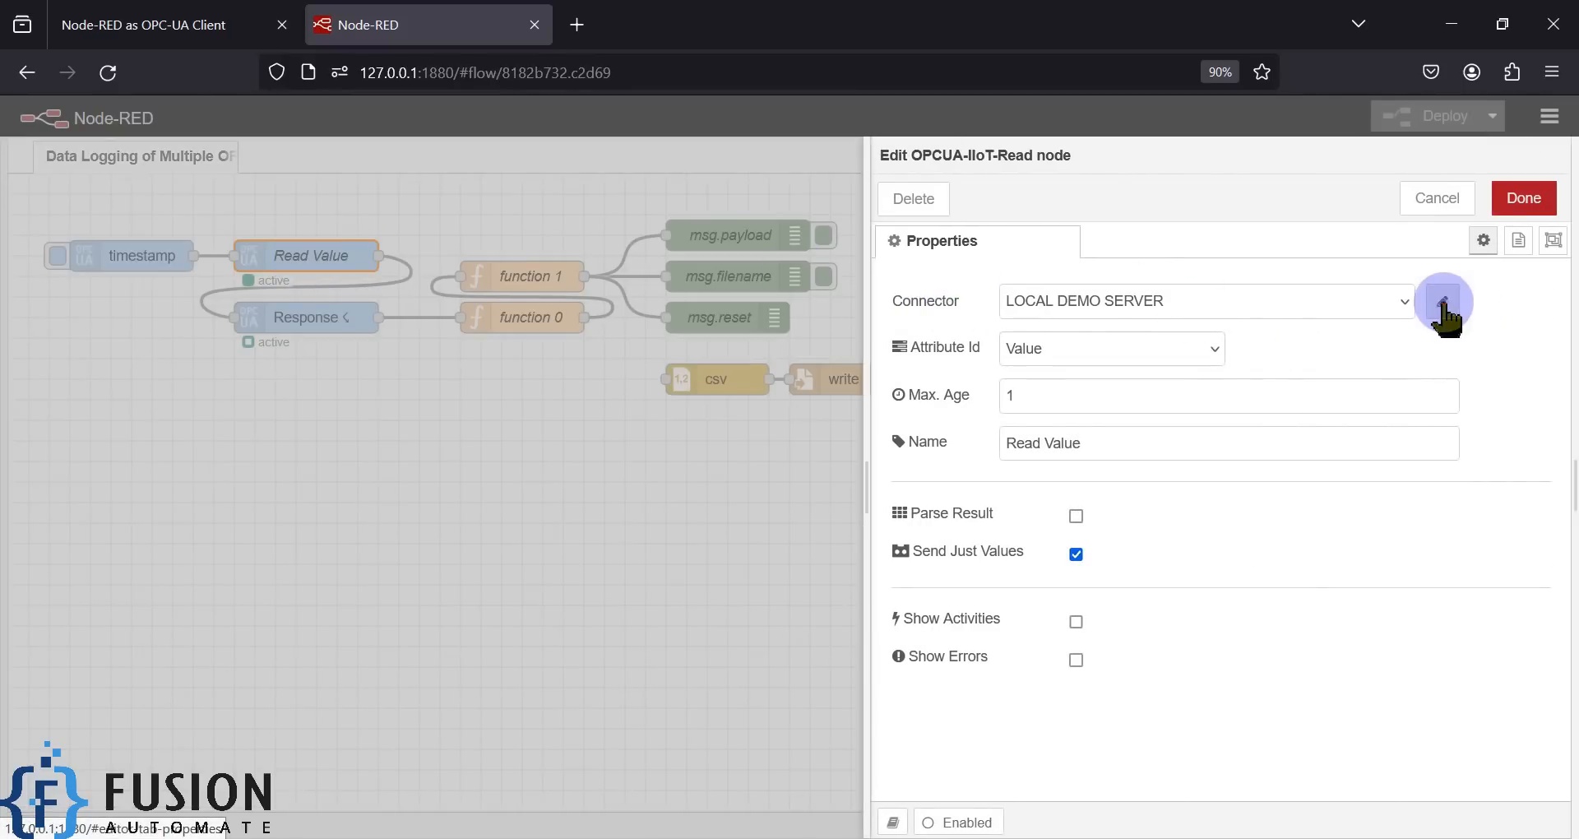
{"action": "left_click_drag", "start_coordinate": [1308, 398], "coordinate": [1022, 398]}
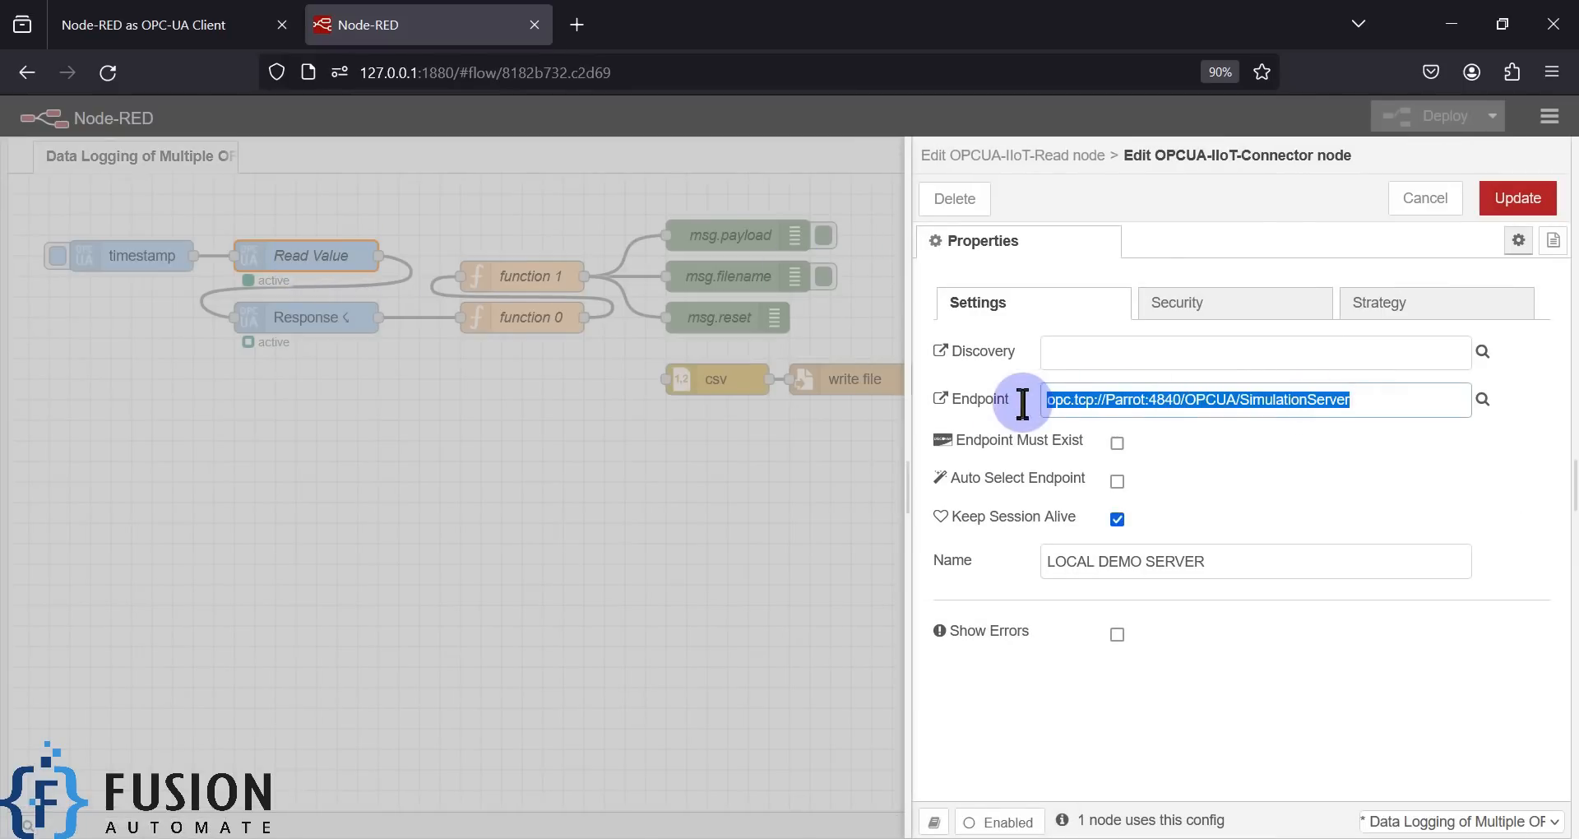
- Compare the connector endpoint with the UA TCP address on Prosys's Status tab
{"action": "key", "text": "alt+Tab"}
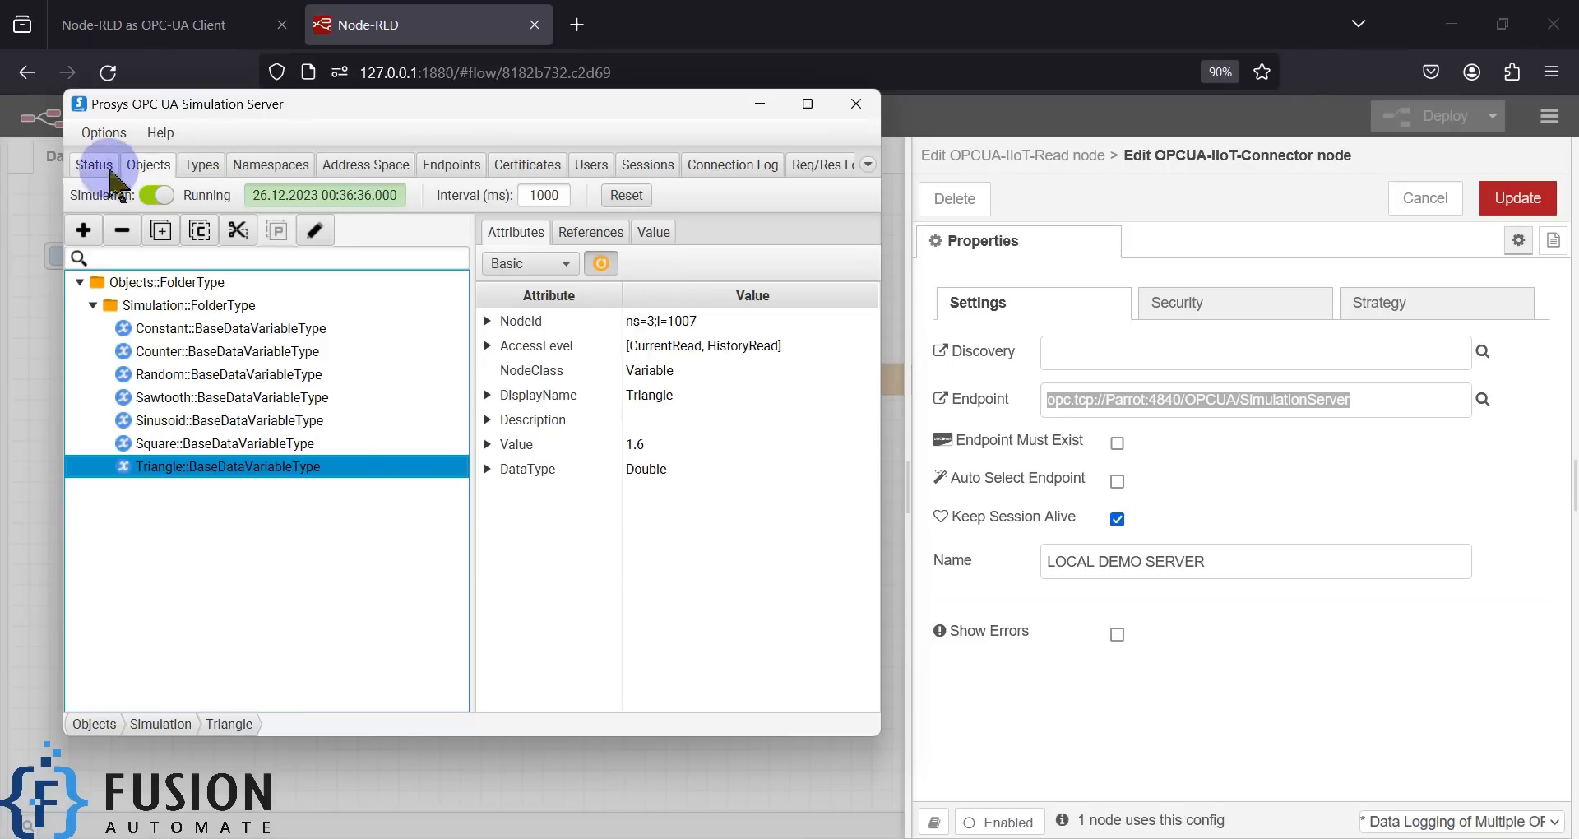
{"action": "left_click", "coordinate": [94, 165]}
{"action": "left_click_drag", "start_coordinate": [360, 513], "coordinate": [673, 510]}
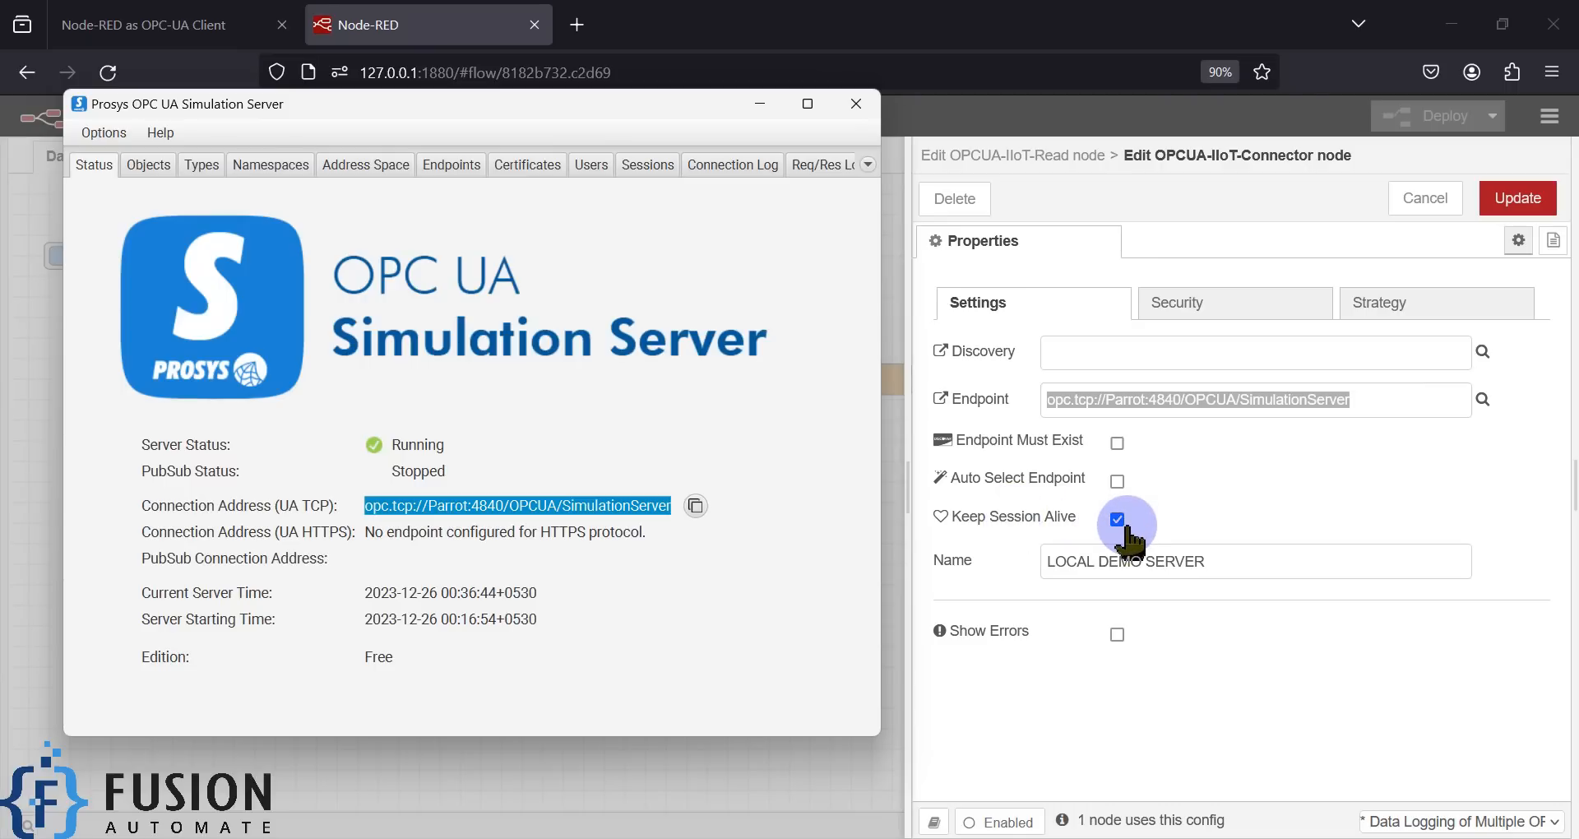
{"action": "left_click_drag", "start_coordinate": [1041, 560], "coordinate": [1252, 565]}
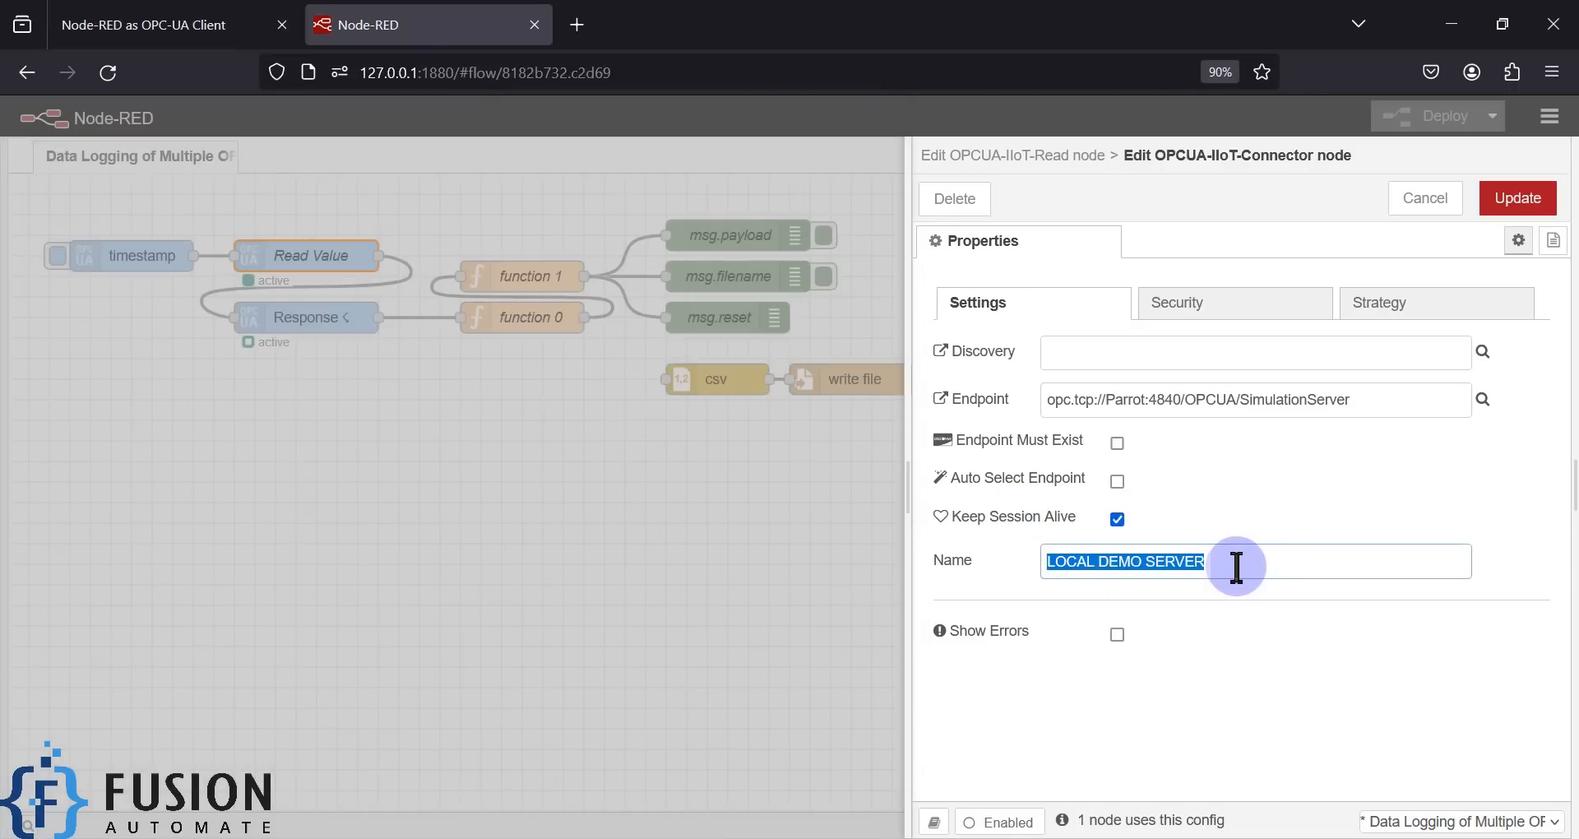
- Browse the connector's Security and Strategy tabs, then cancel without changes
{"action": "left_click", "coordinate": [1214, 306]}
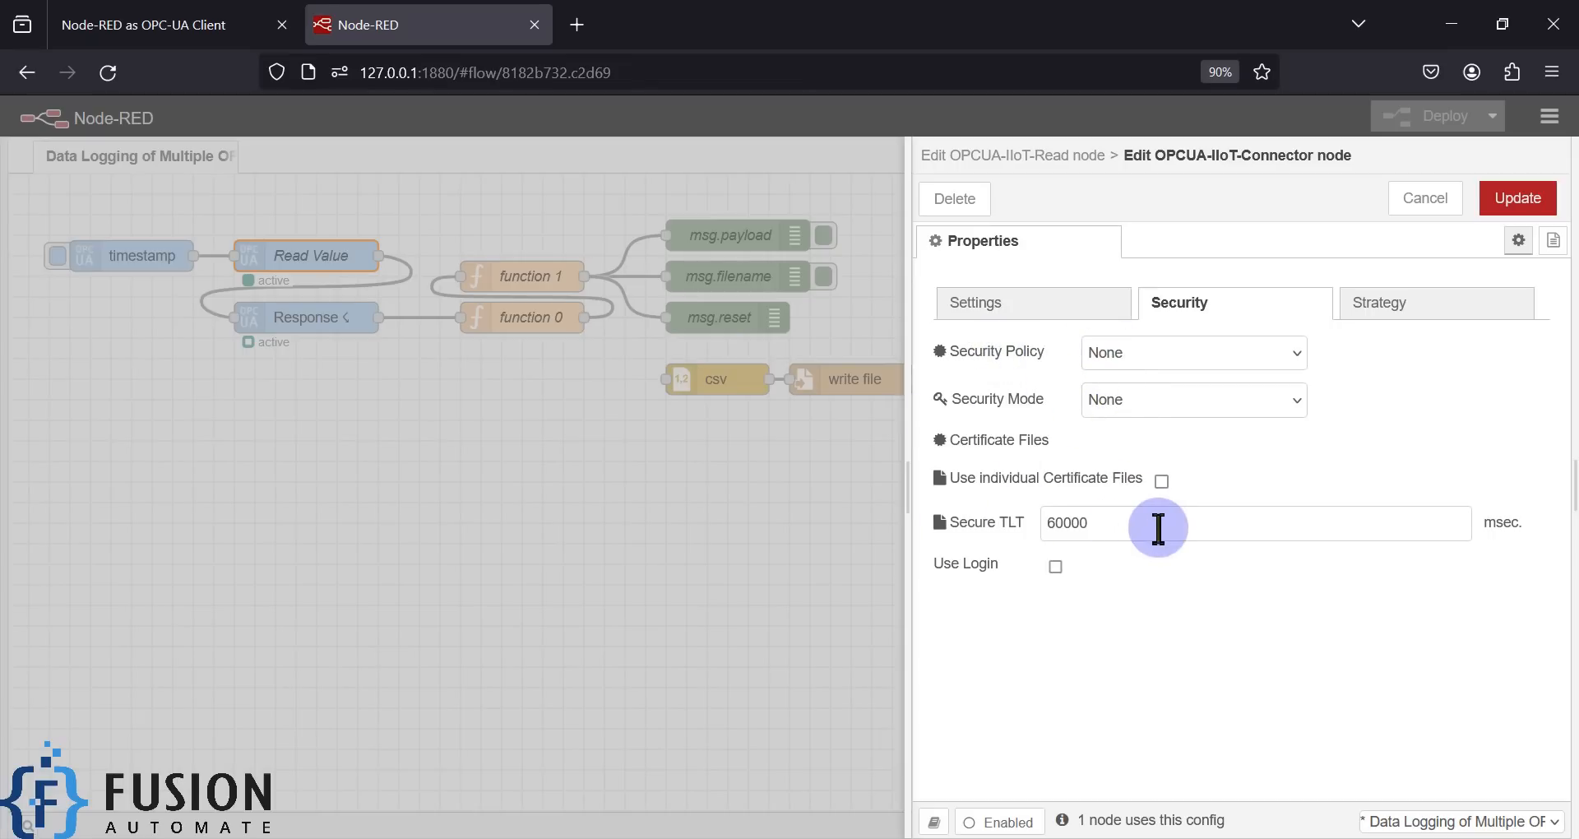
{"action": "left_click", "coordinate": [1393, 301]}
{"action": "scroll", "coordinate": [1332, 484], "scroll_direction": "down", "scroll_amount": 2}
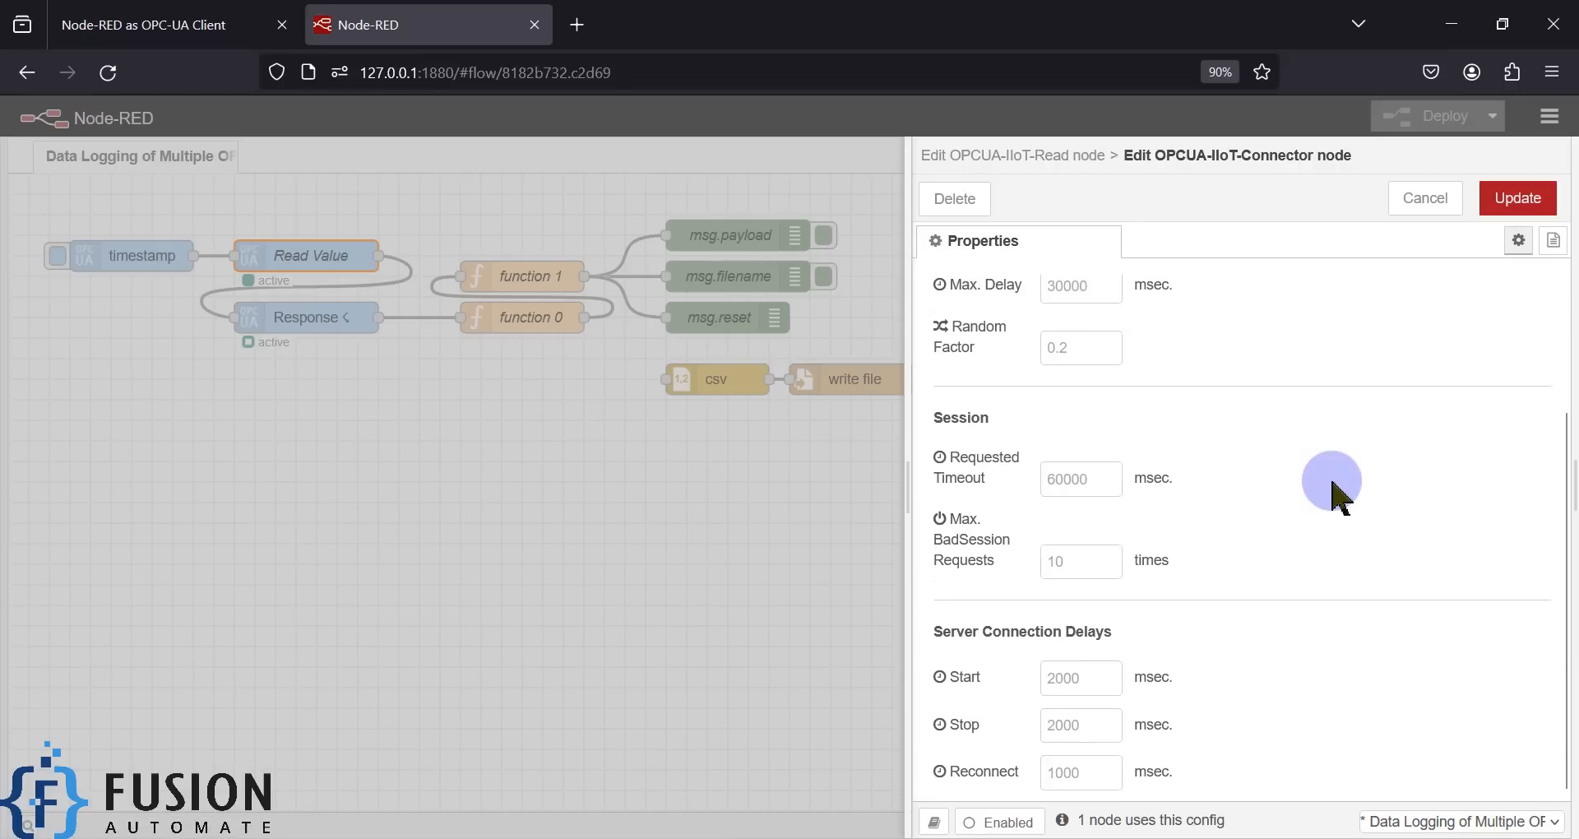
{"action": "scroll", "coordinate": [1333, 484], "scroll_direction": "up", "scroll_amount": 2}
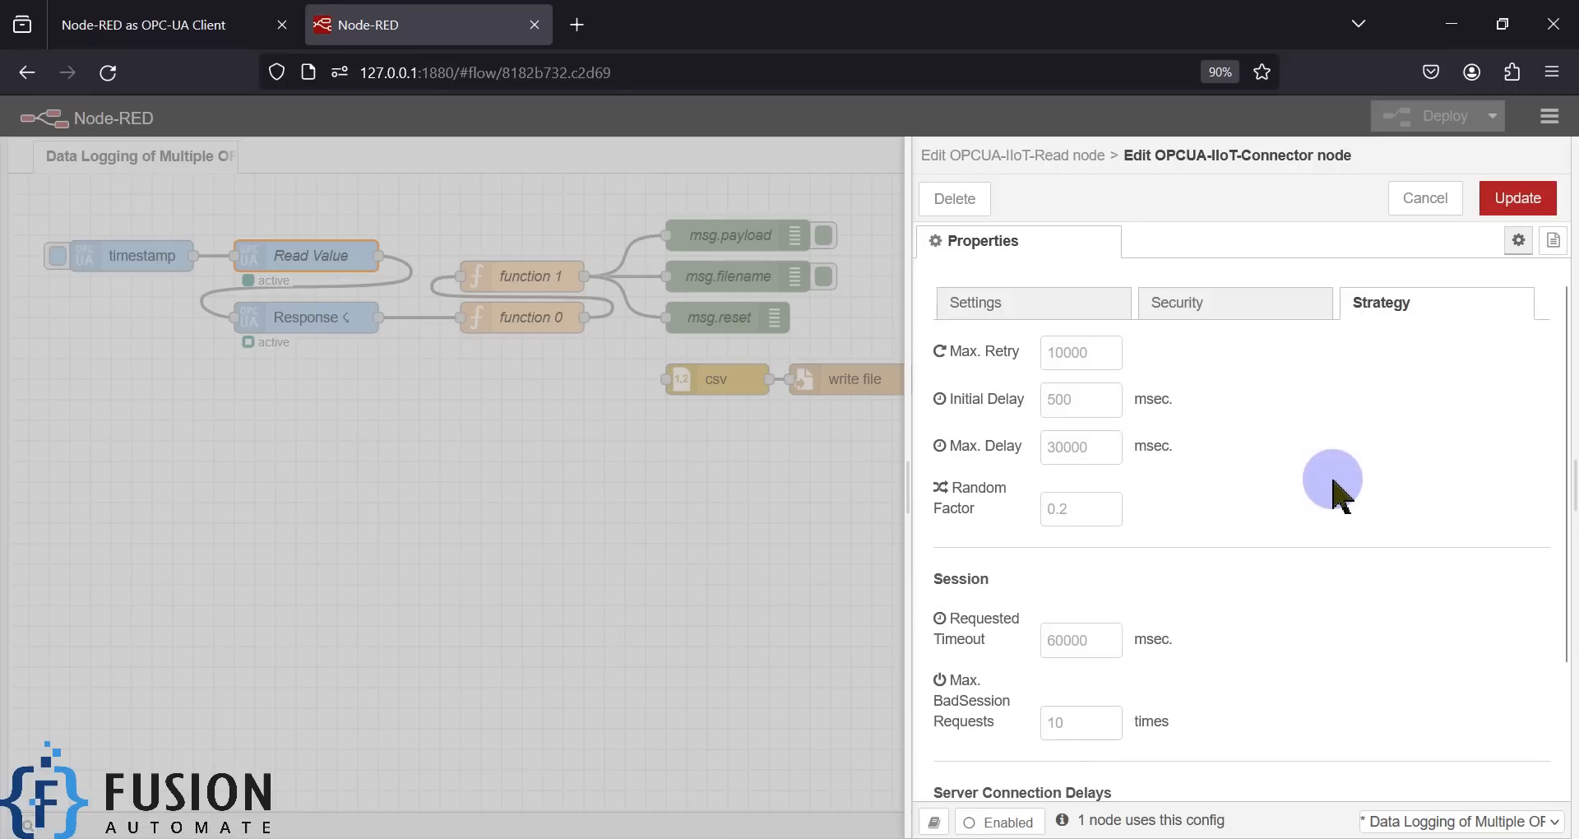
{"action": "left_click", "coordinate": [1001, 311]}
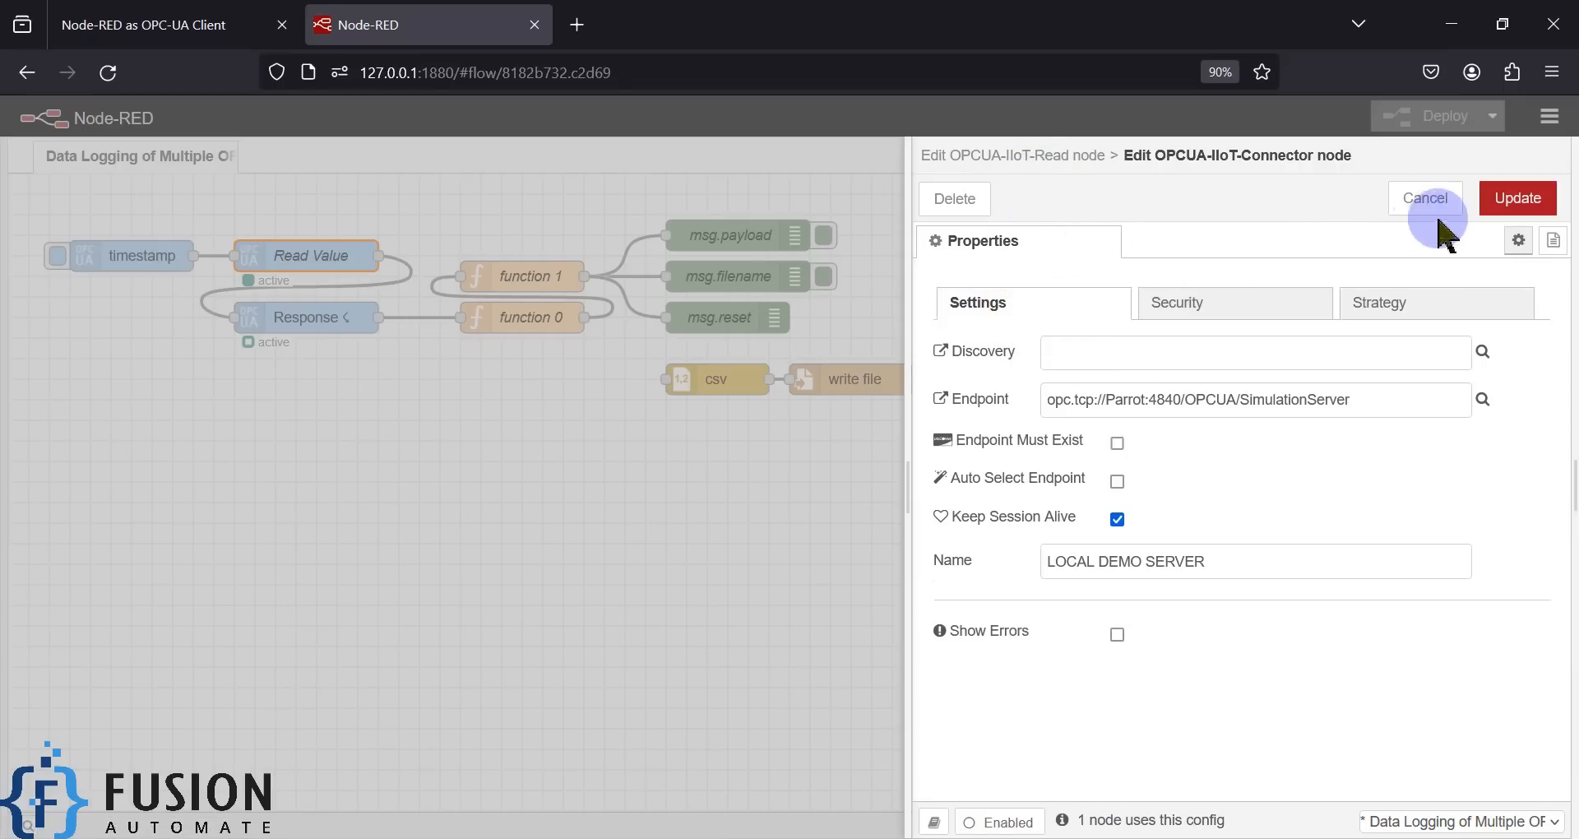
{"action": "left_click", "coordinate": [1427, 199]}
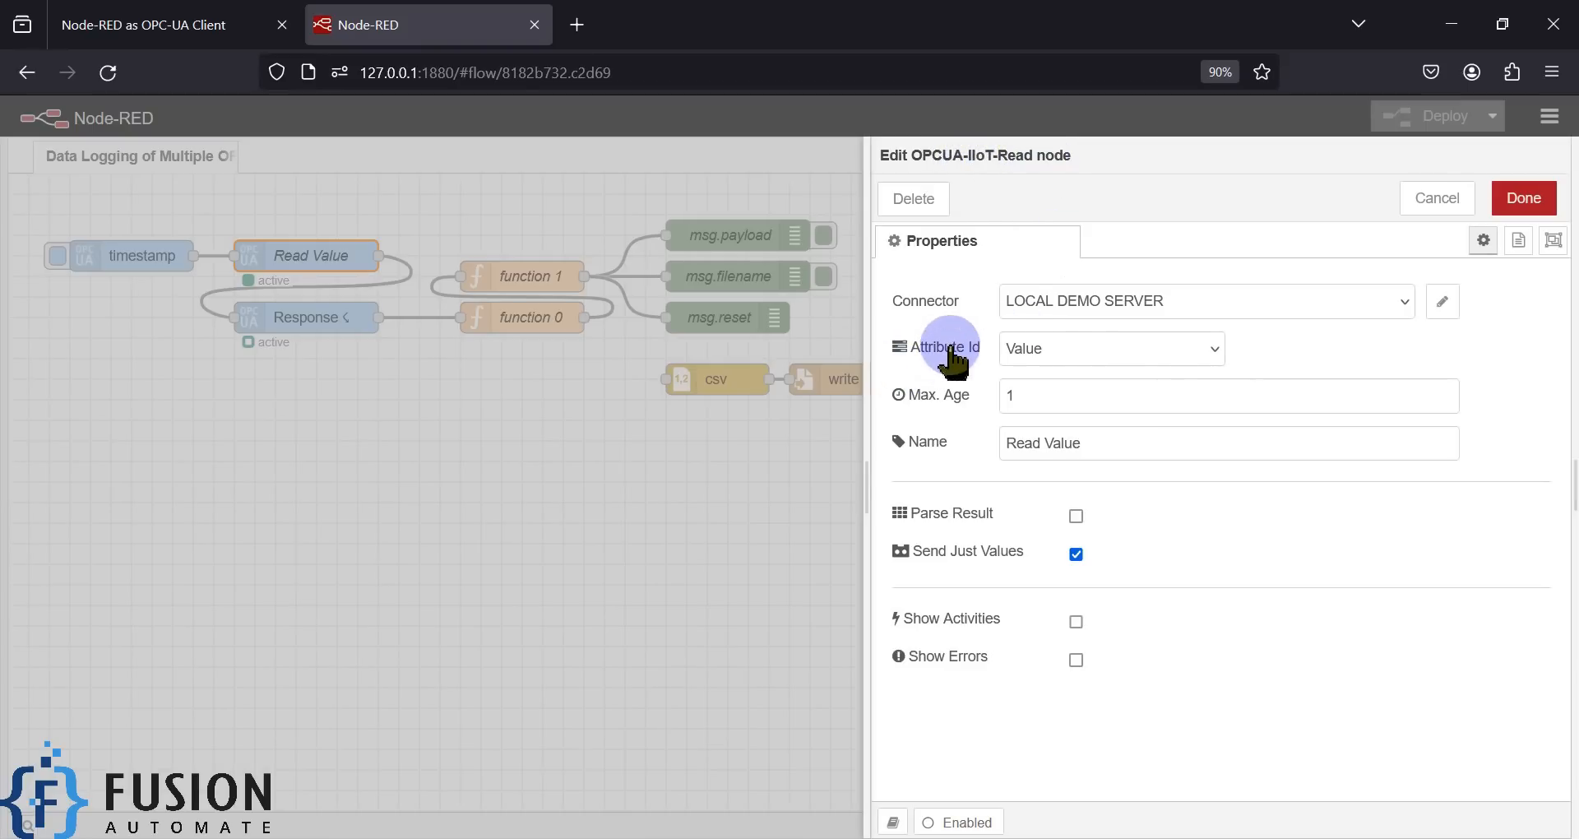
- Keep the Read Value node's Attribute Id on Value and close it with Done
{"action": "left_click", "coordinate": [1210, 352]}
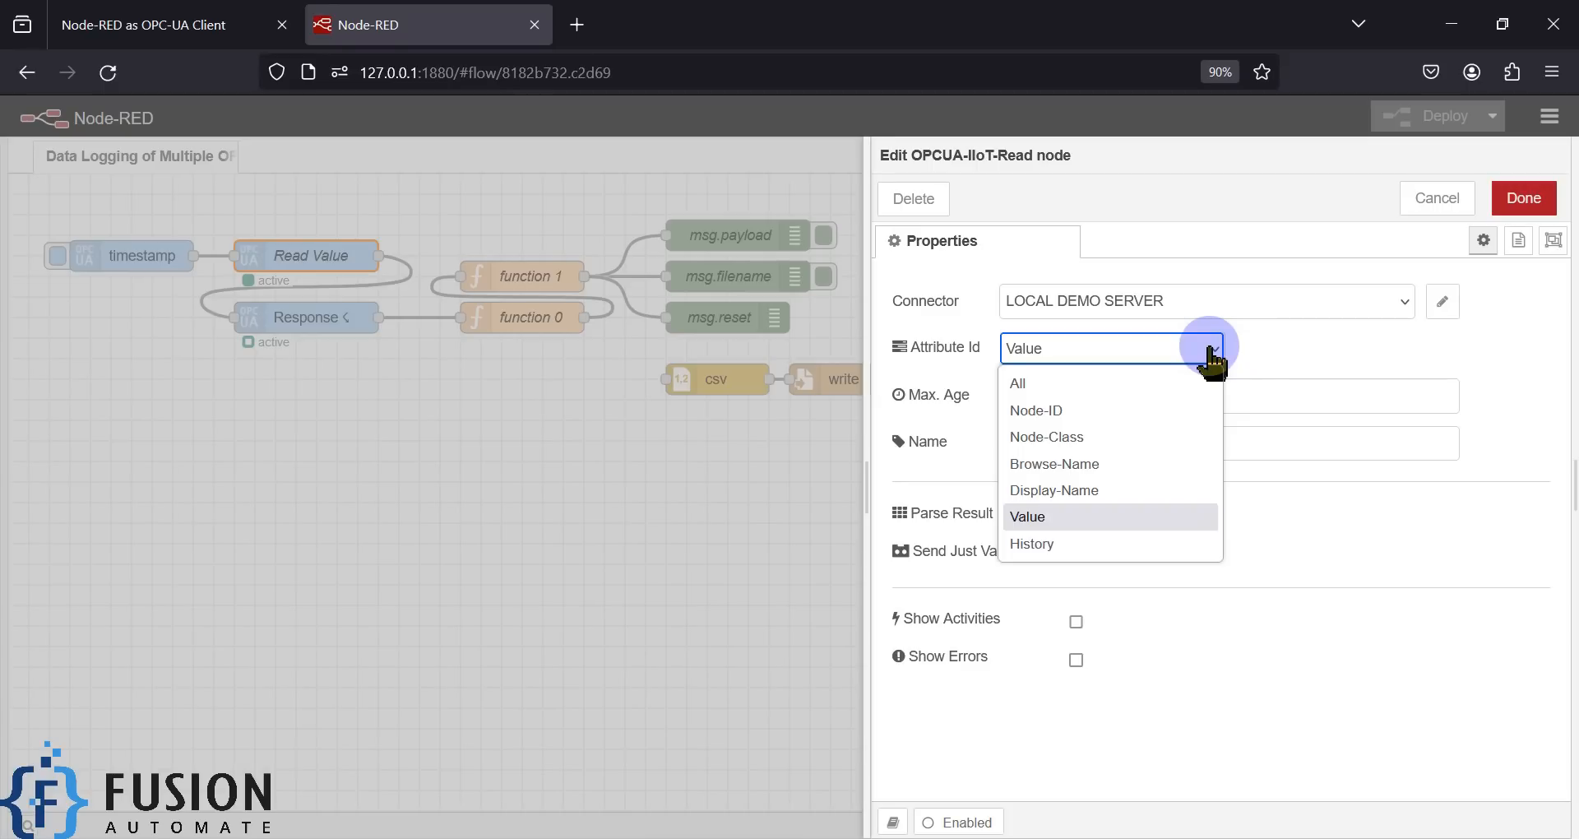
{"action": "left_click", "coordinate": [1209, 352]}
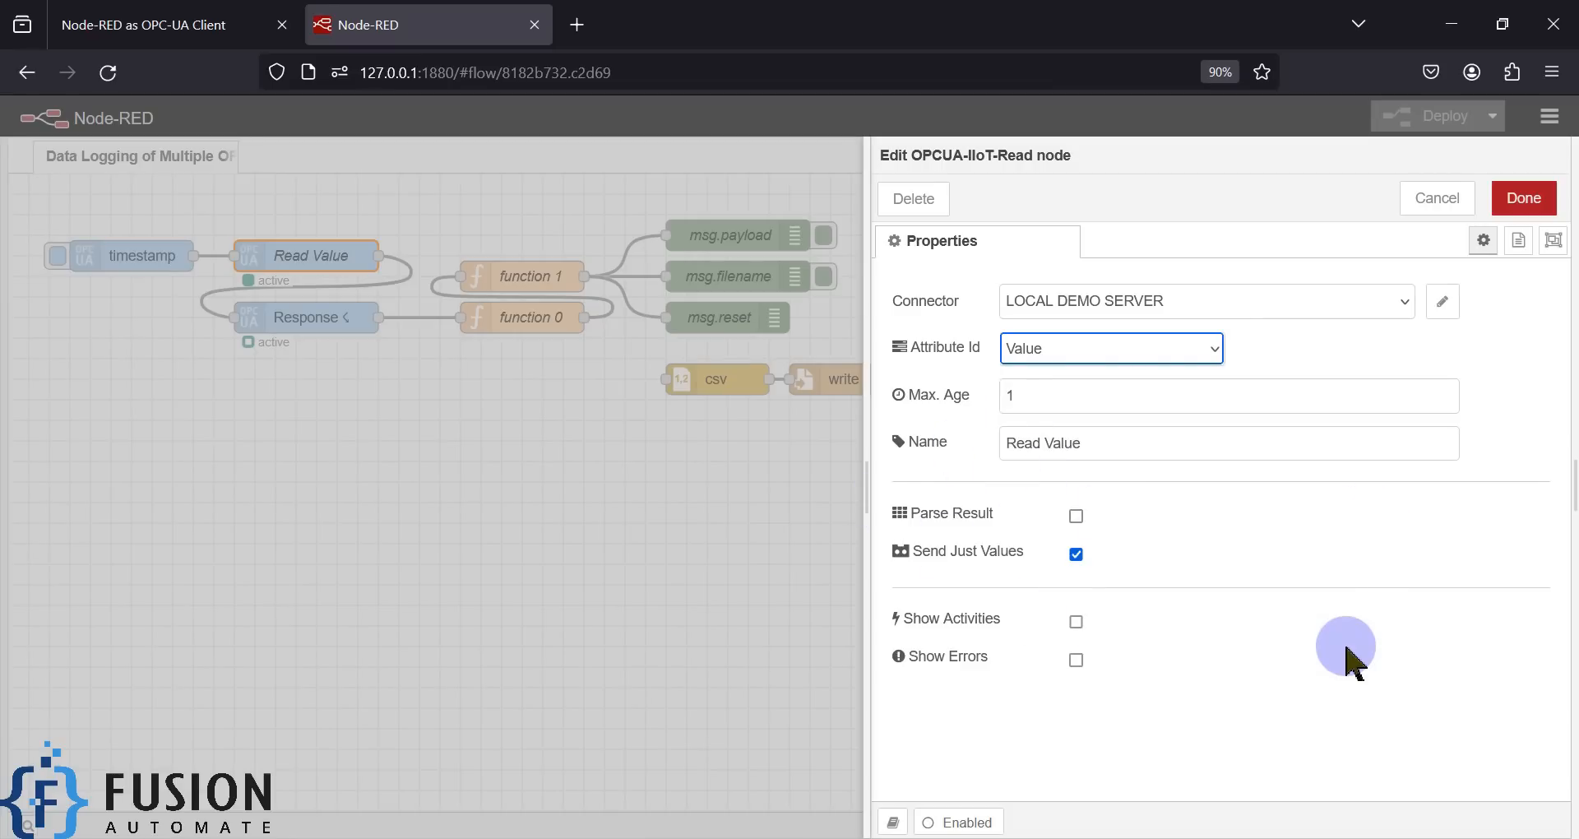
{"action": "left_click", "coordinate": [1524, 198]}
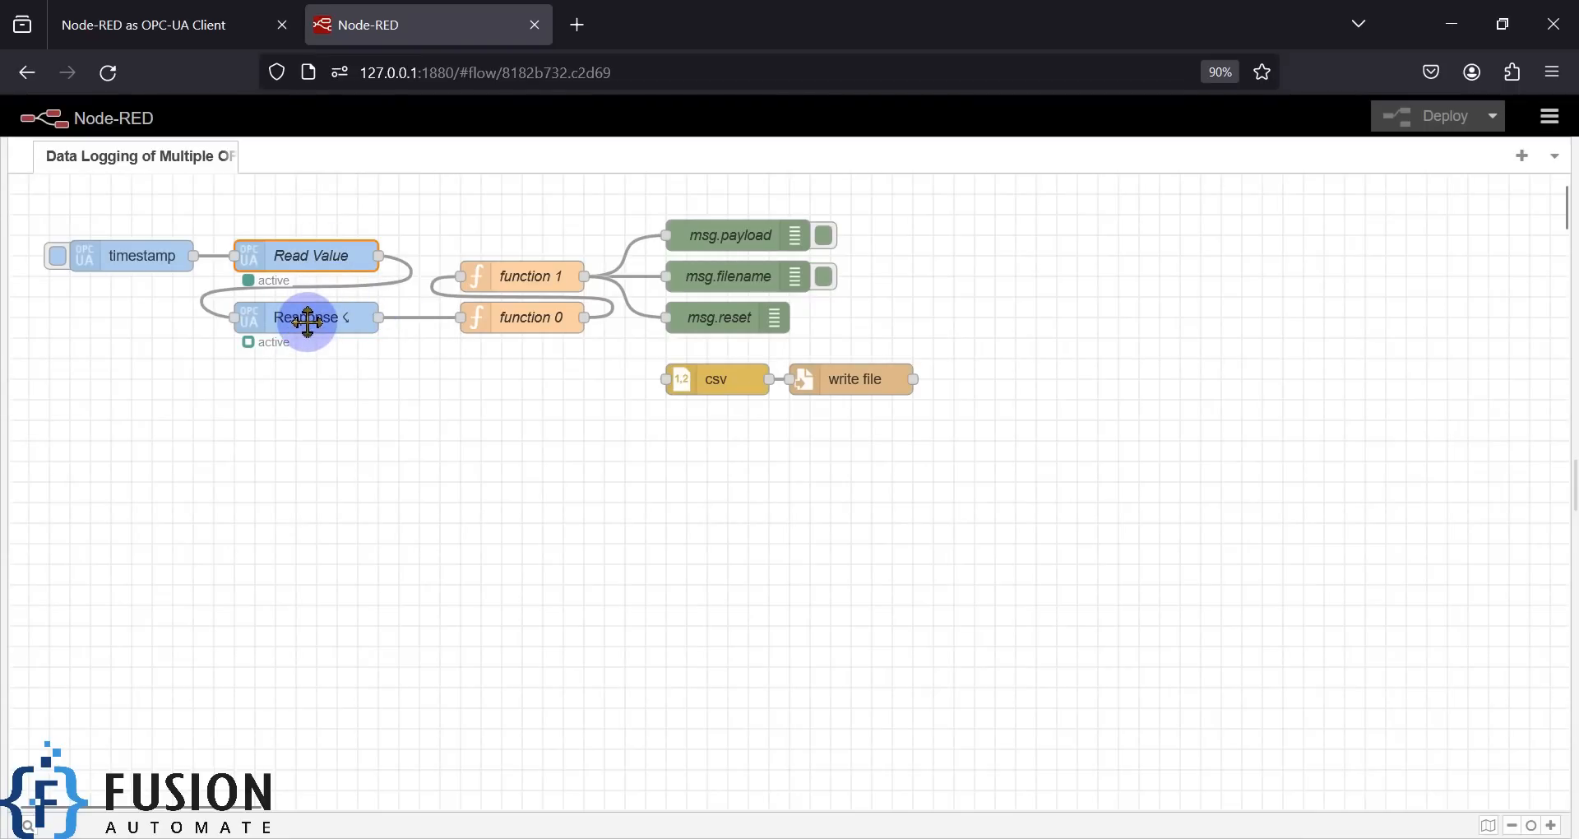
- Review the Response node's Filter and Settings tabs, cancel, then lasso-select function 1 and function 0
{"action": "double_click", "coordinate": [308, 321]}
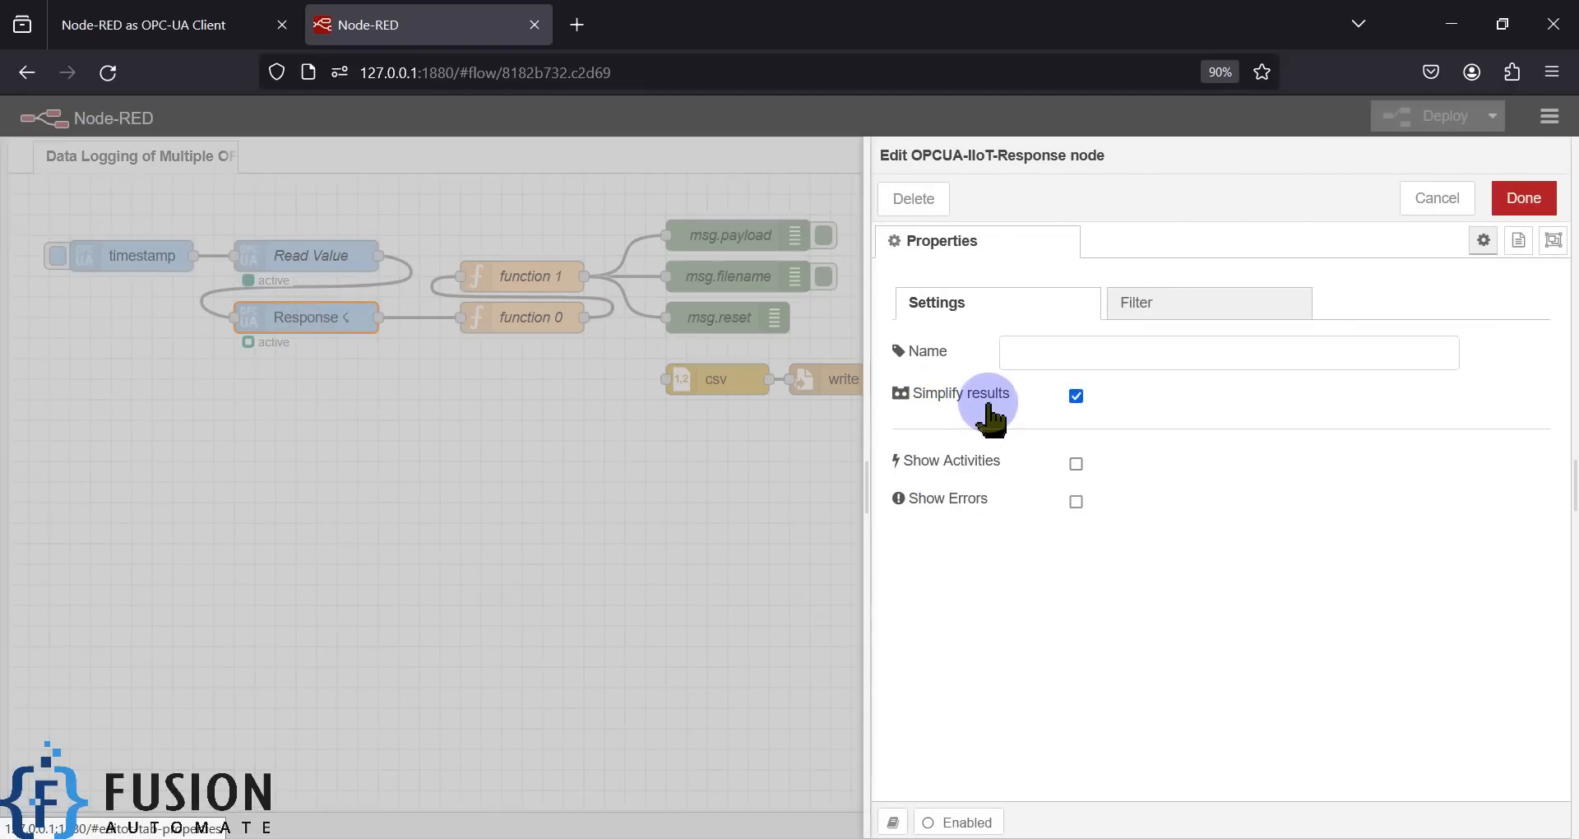
{"action": "left_click", "coordinate": [1202, 312]}
{"action": "left_click", "coordinate": [952, 306]}
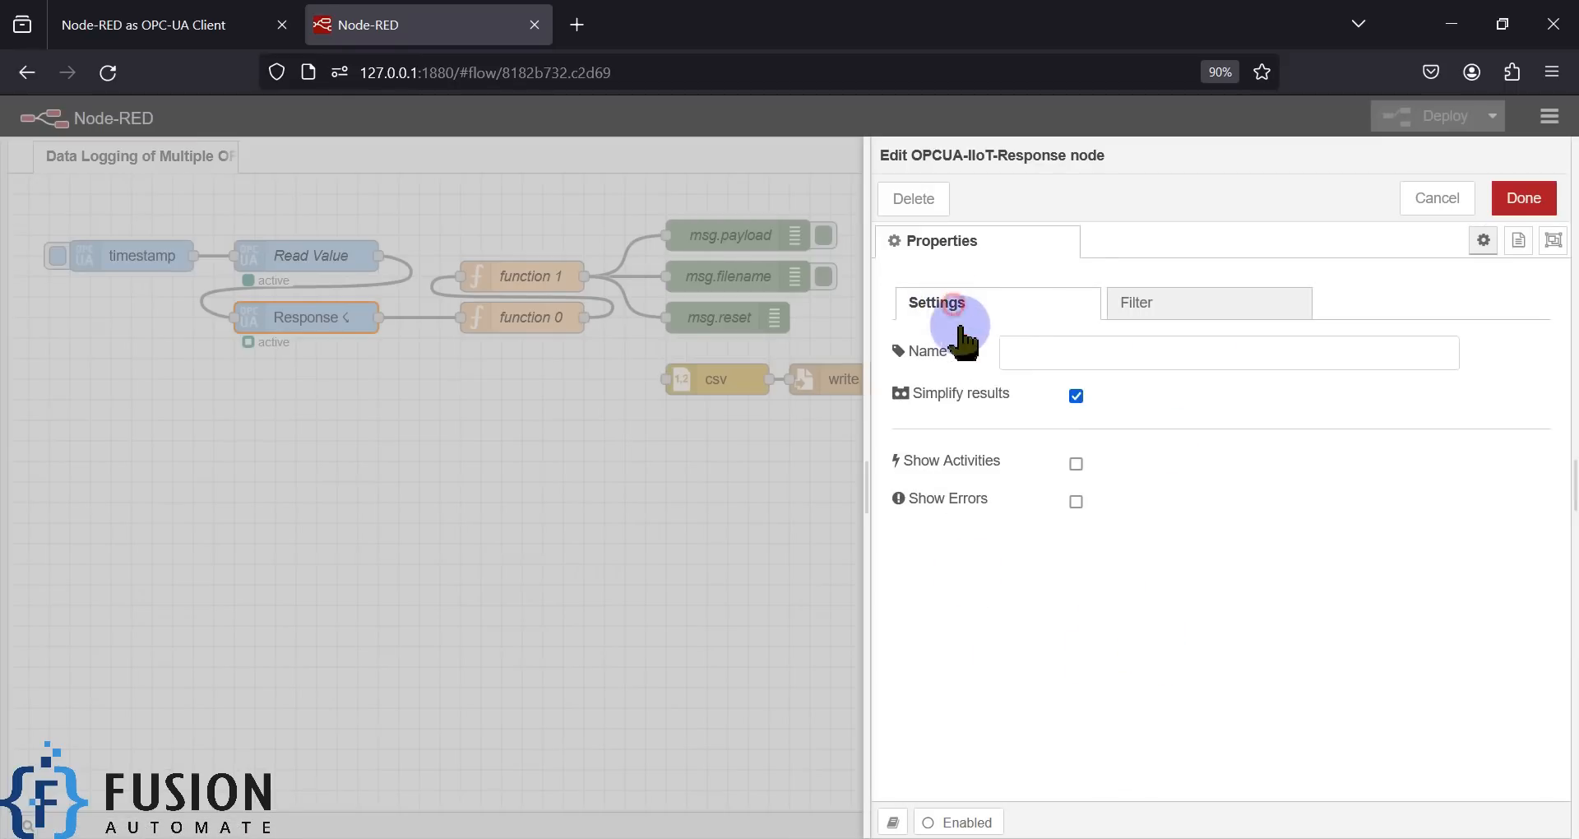
{"action": "left_click", "coordinate": [1432, 204]}
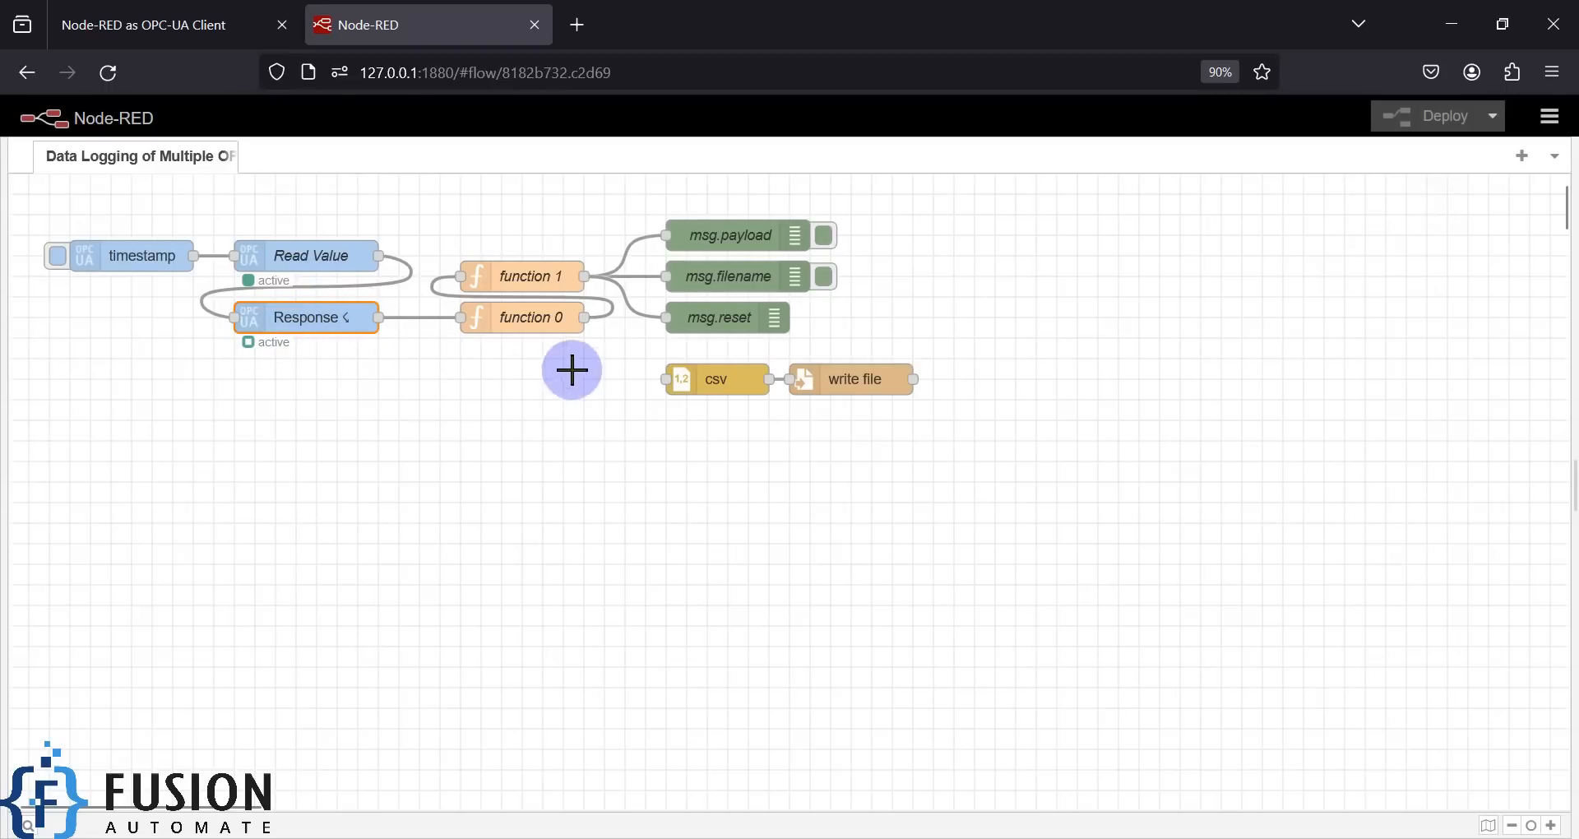
{"action": "mouse_move", "coordinate": [601, 356]}
{"action": "left_mouse_down"}
{"action": "mouse_move", "coordinate": [447, 225]}
{"action": "mouse_move", "coordinate": [465, 225]}
{"action": "left_mouse_up"}
{"action": "left_click_drag", "start_coordinate": [597, 360], "coordinate": [431, 235]}
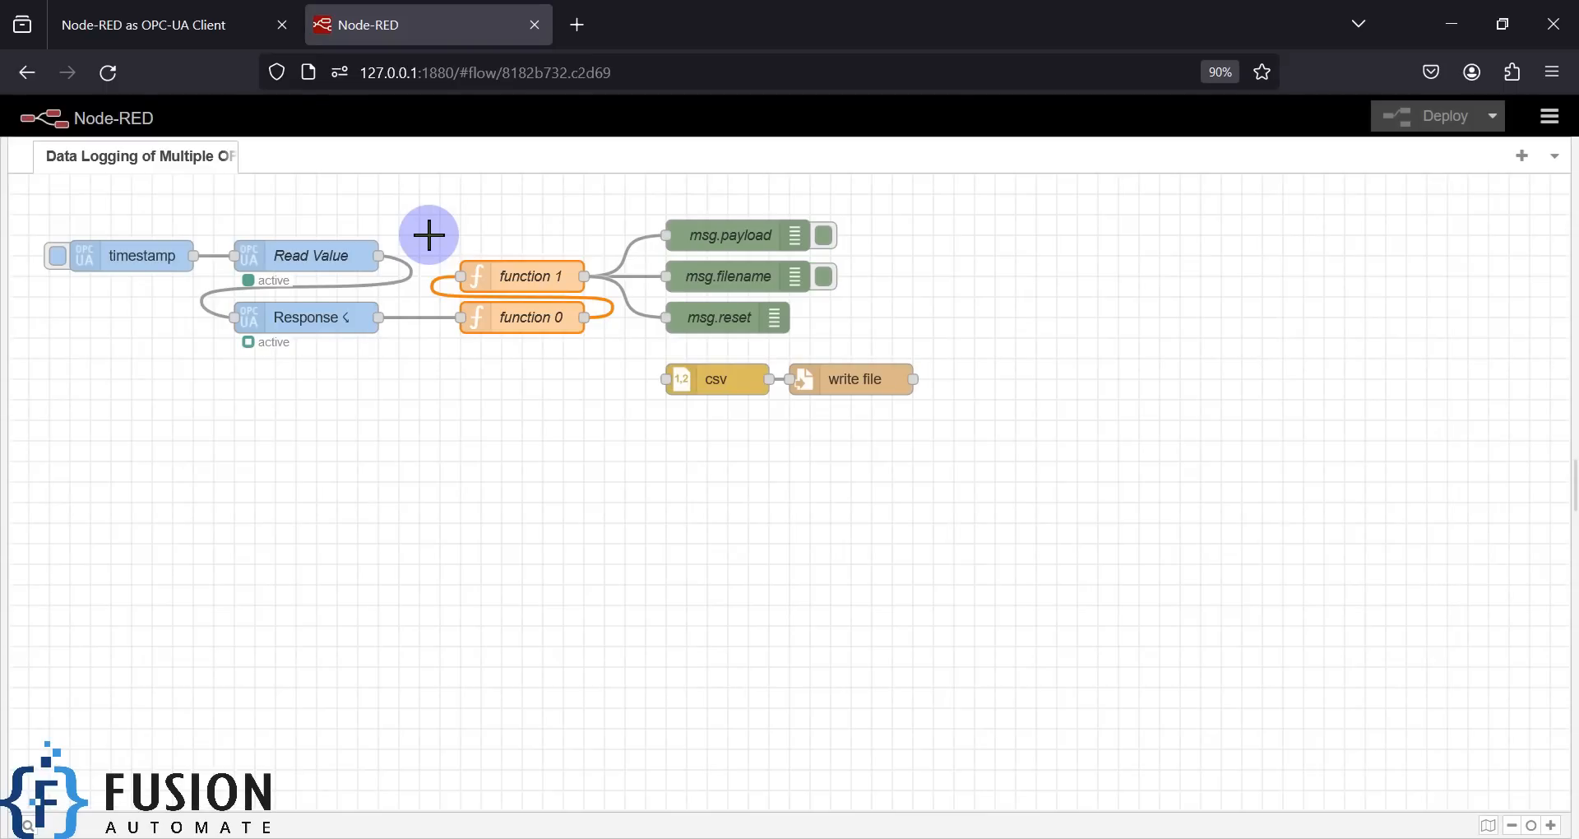
{"action": "left_click", "coordinate": [284, 318]}
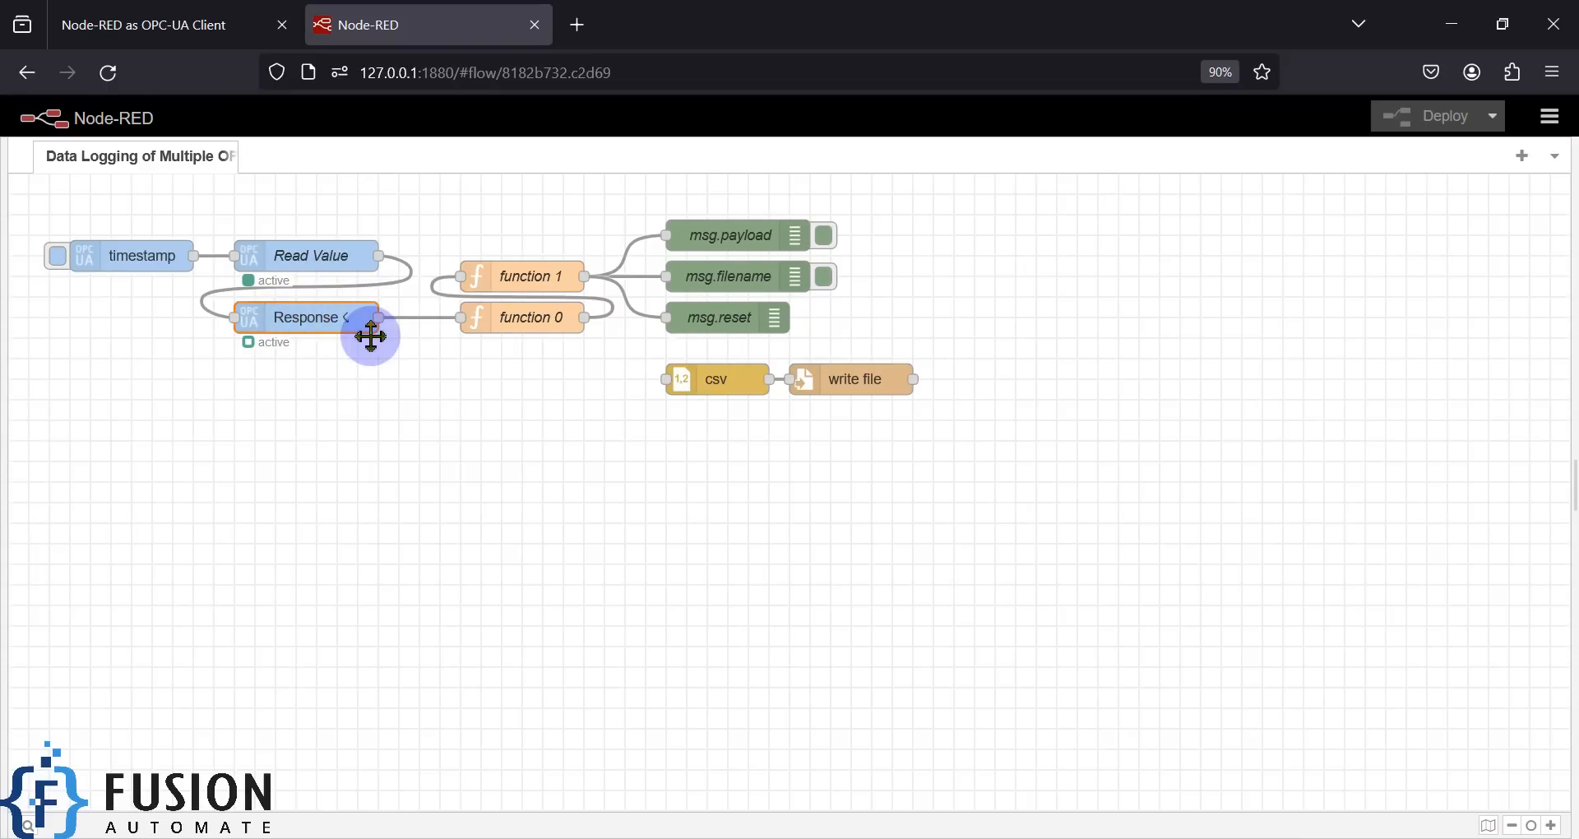
{"action": "left_click_drag", "start_coordinate": [632, 350], "coordinate": [912, 450]}
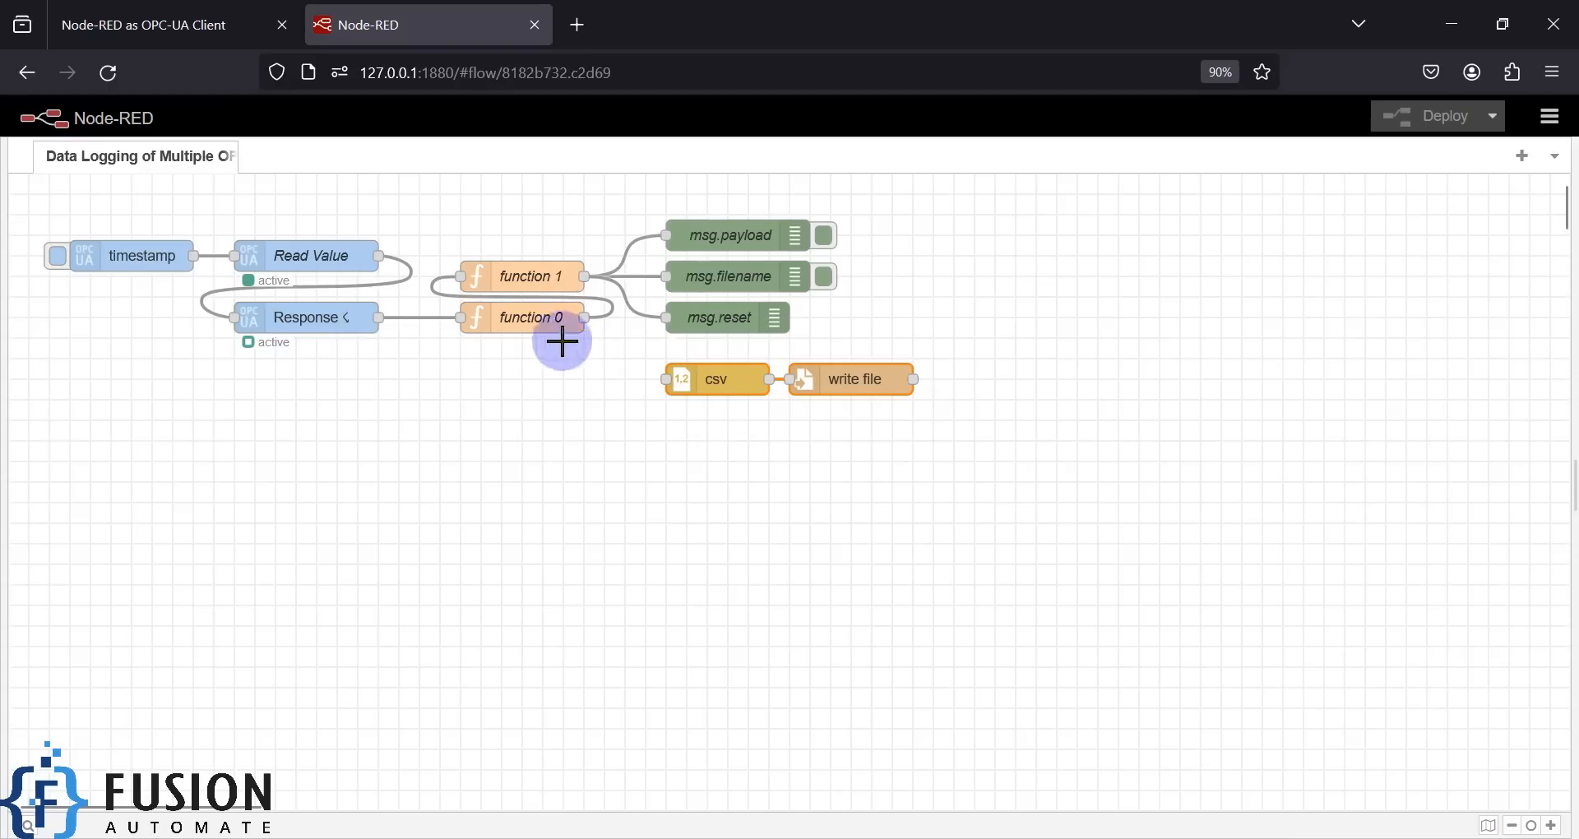
{"action": "left_click_drag", "start_coordinate": [425, 225], "coordinate": [611, 352]}
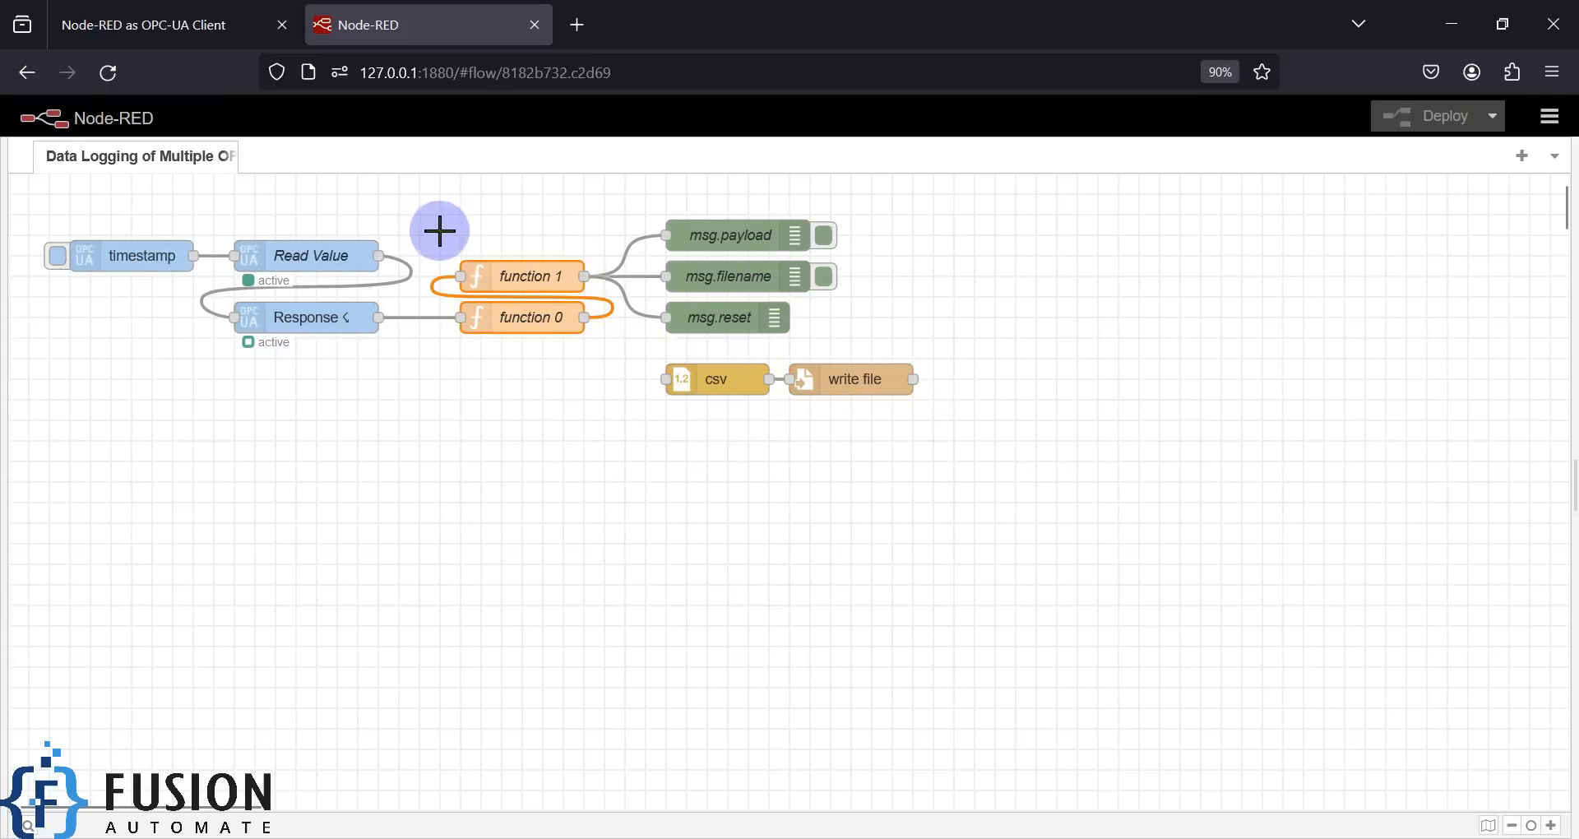
{"action": "left_click_drag", "start_coordinate": [434, 230], "coordinate": [606, 359]}
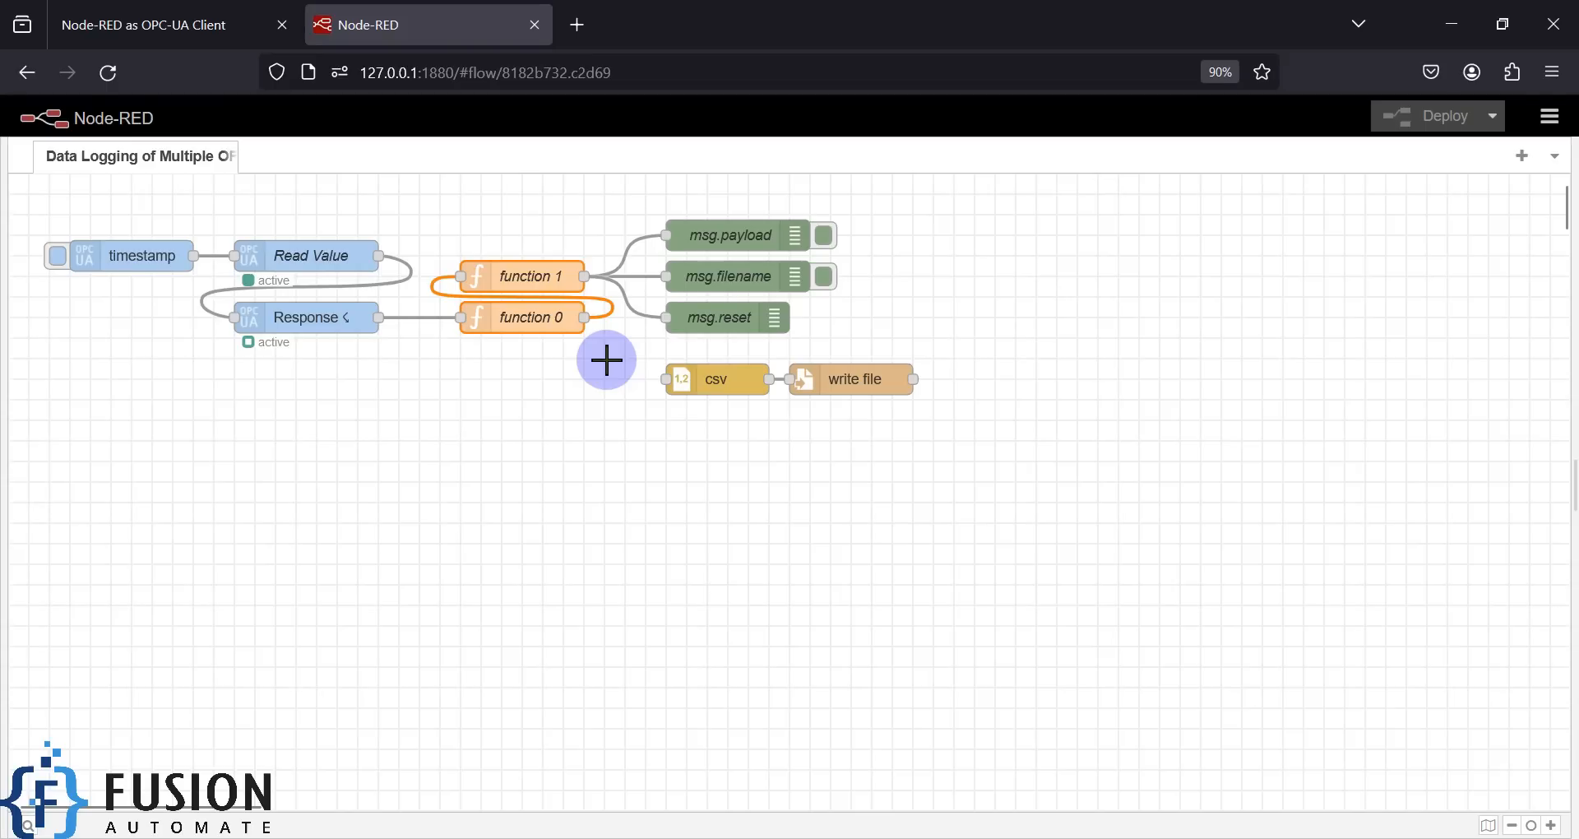
{"action": "double_click", "coordinate": [715, 379]}
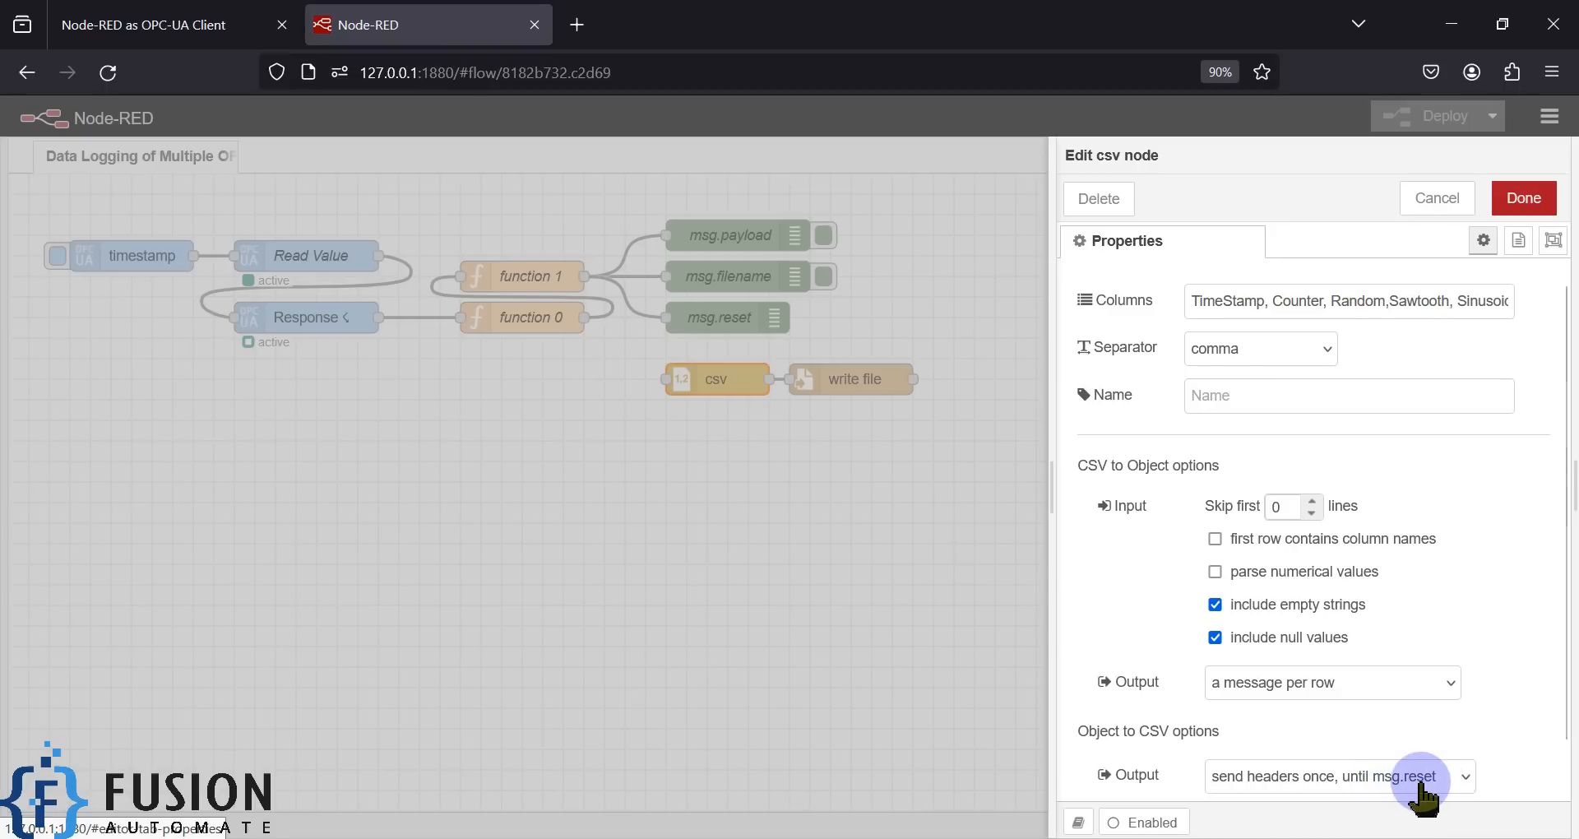
{"action": "left_click_drag", "start_coordinate": [1329, 311], "coordinate": [1492, 307]}
{"action": "left_click", "coordinate": [1478, 311]}
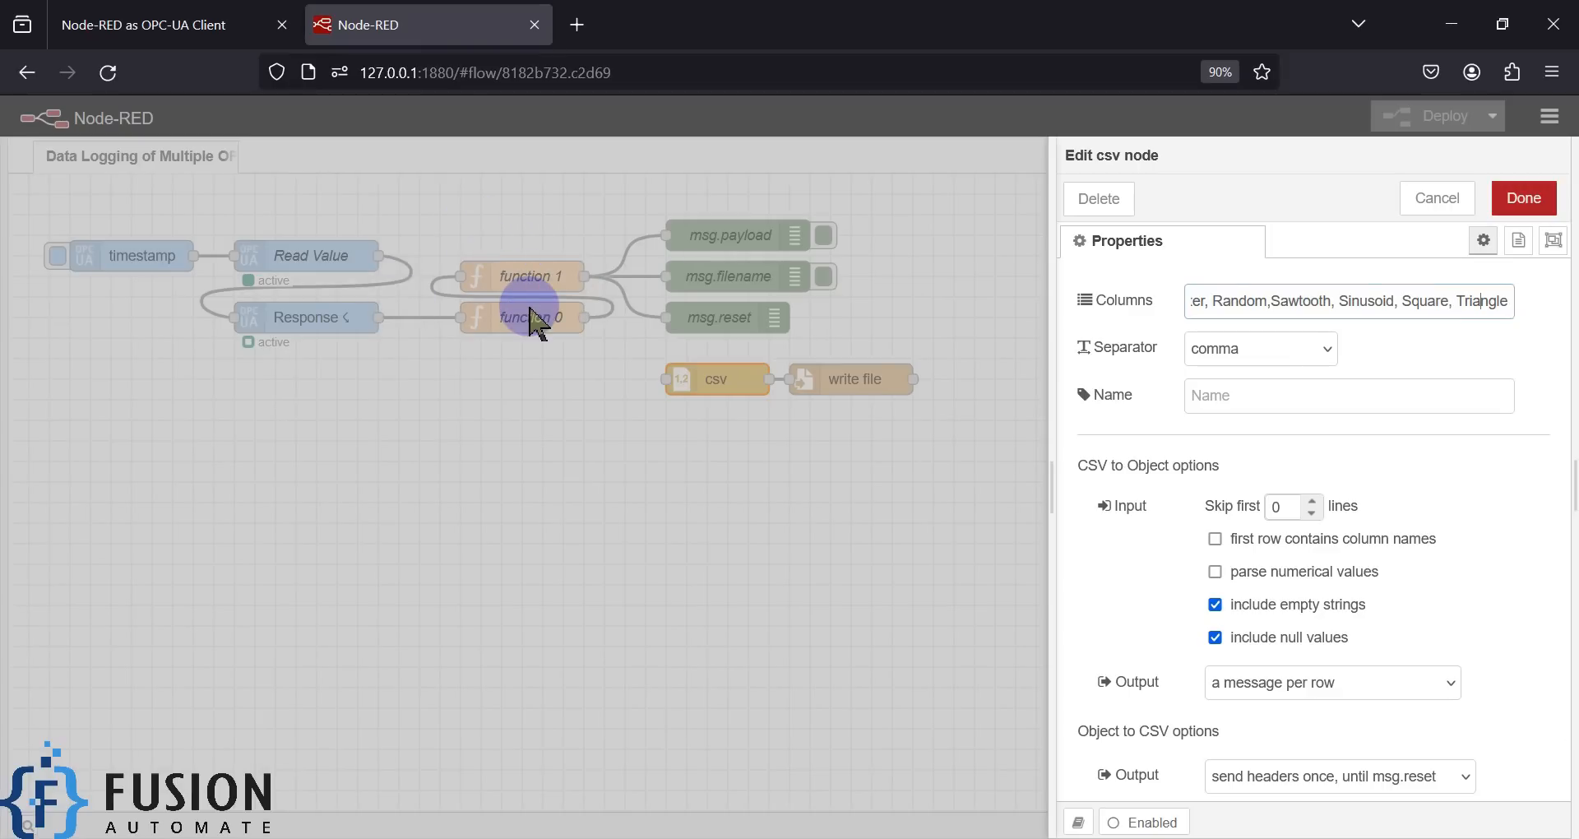
{"action": "left_click", "coordinate": [1523, 198]}
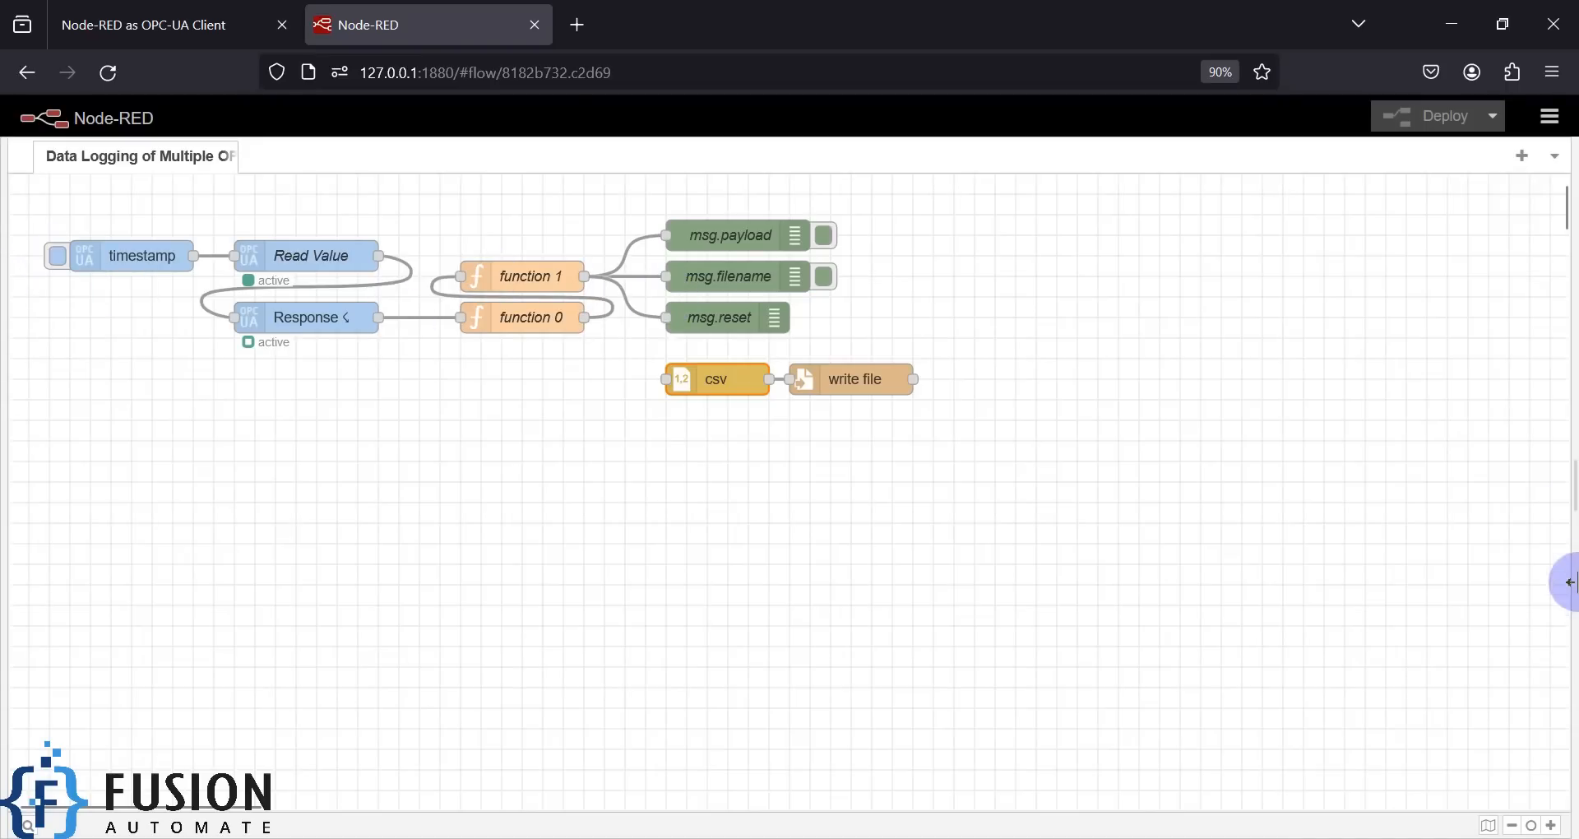
- Open the debug sidebar, select the msg.payload and msg.filename debug nodes, and fire the timestamp inject once
{"action": "left_click", "coordinate": [1565, 492]}
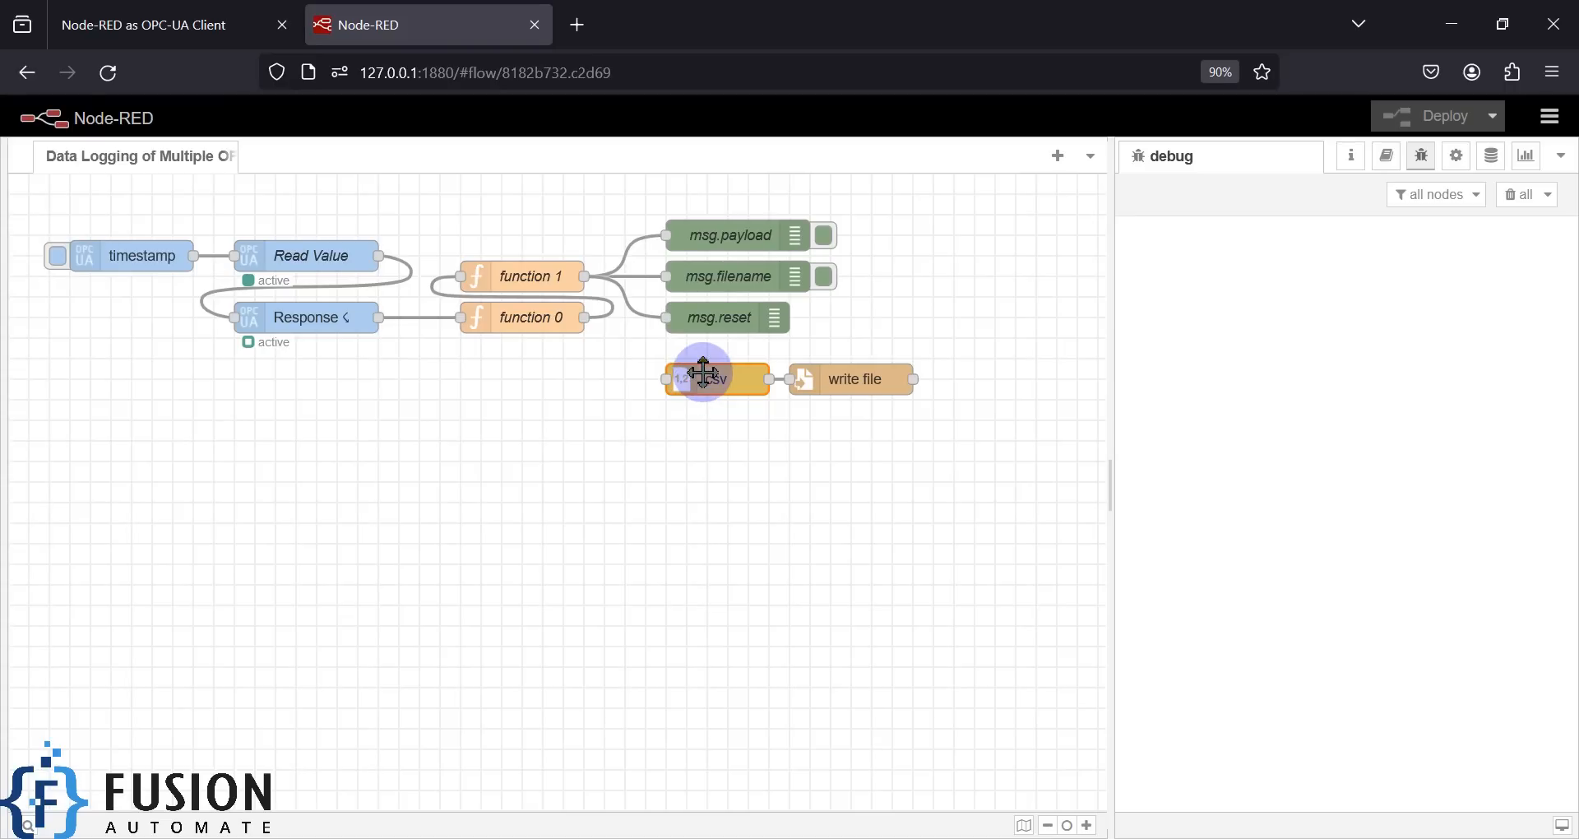
{"action": "left_click", "coordinate": [742, 234]}
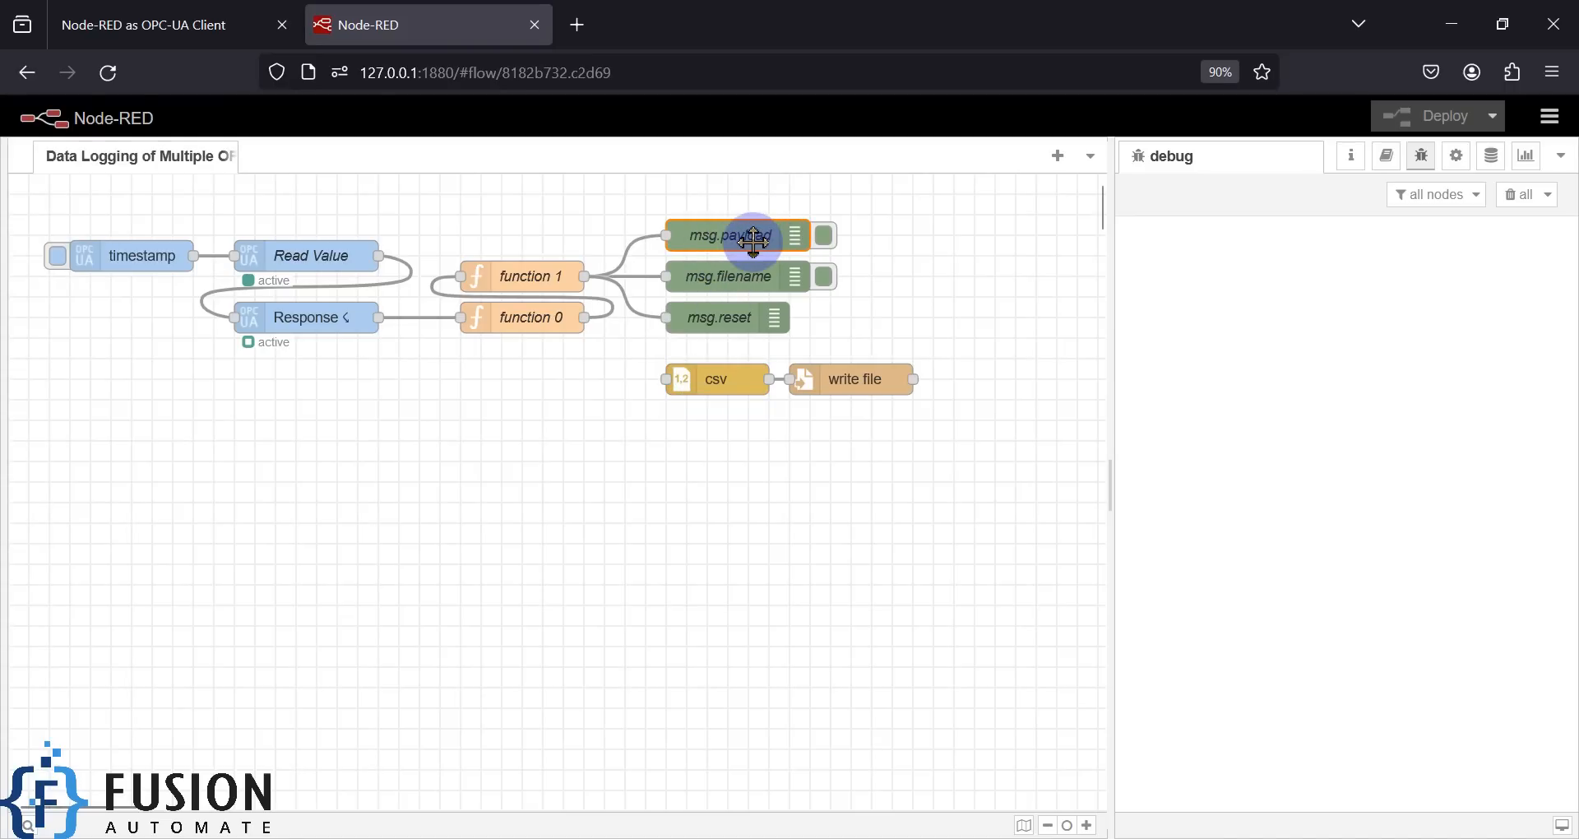
{"action": "left_click", "coordinate": [769, 280]}
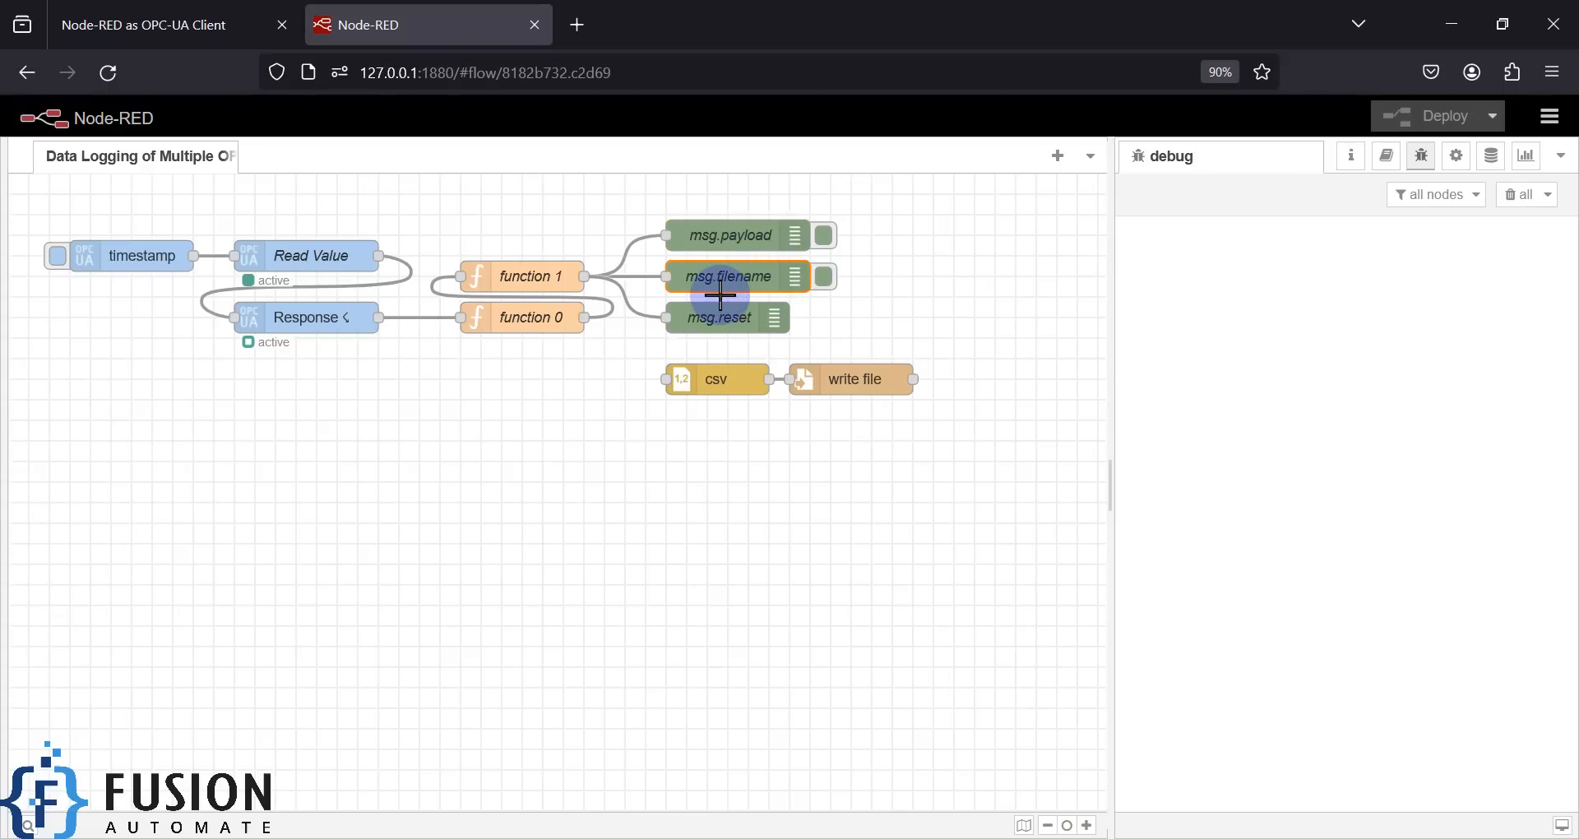
{"action": "left_click", "coordinate": [56, 255]}
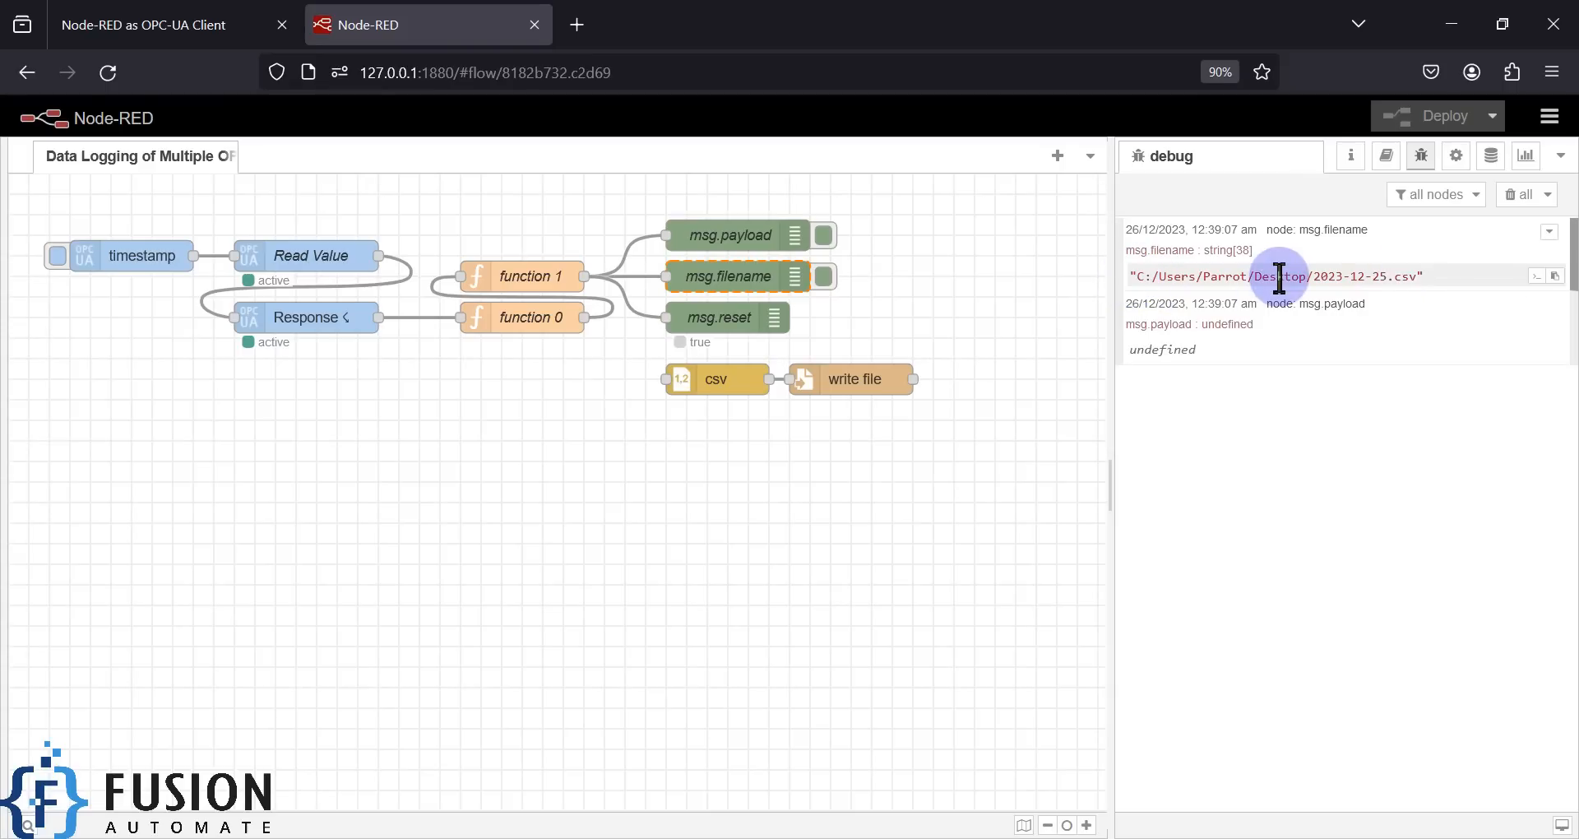
- Highlight the logged folder and 2023-12-25.csv file name, then select the msg.reset debug node
{"action": "left_click_drag", "start_coordinate": [1313, 276], "coordinate": [1135, 280]}
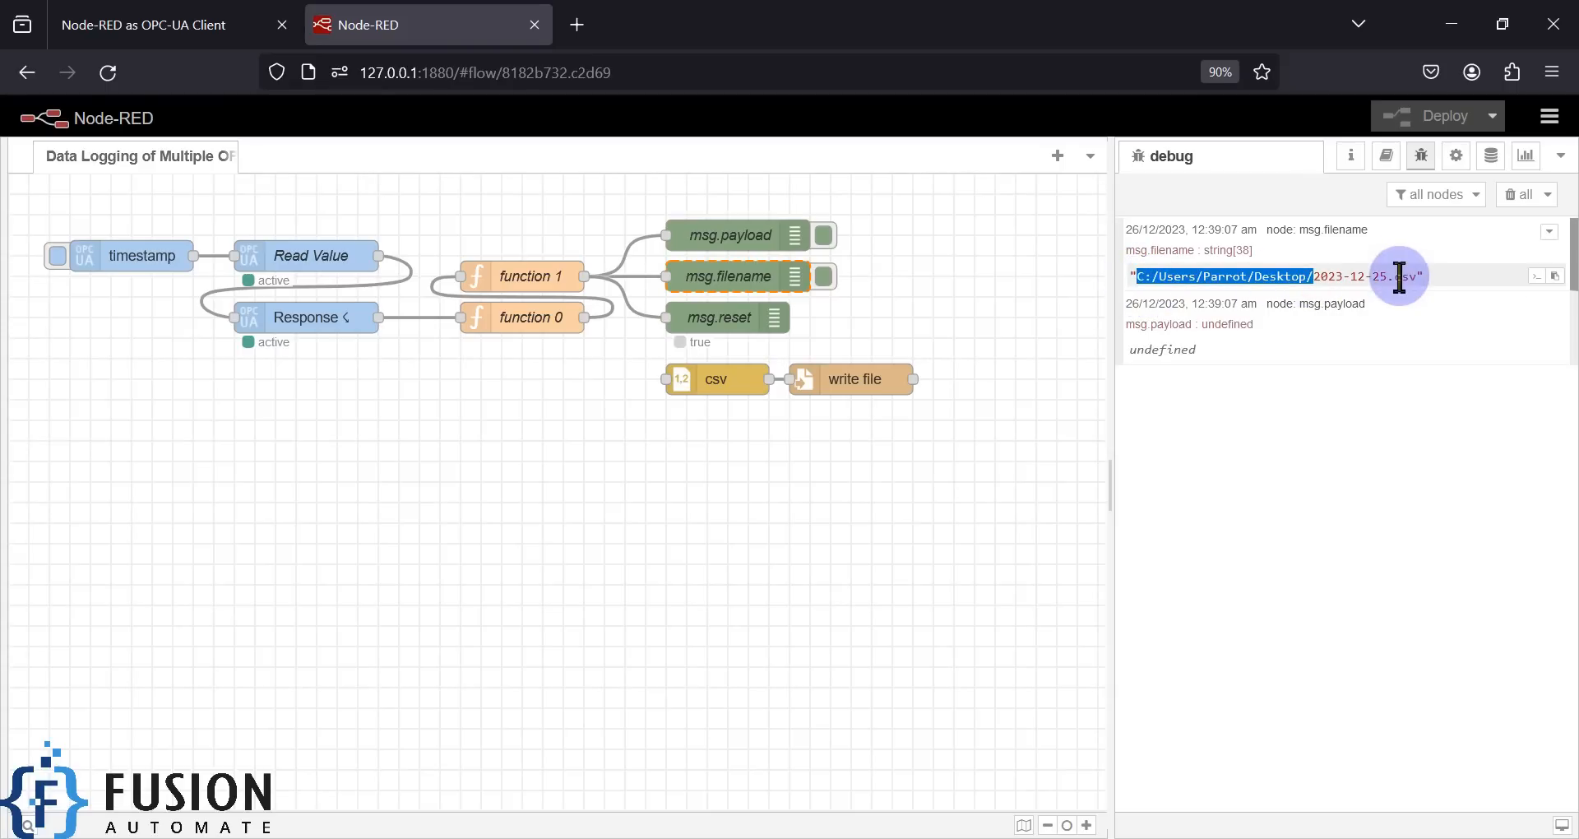
{"action": "left_click_drag", "start_coordinate": [1417, 276], "coordinate": [1314, 276]}
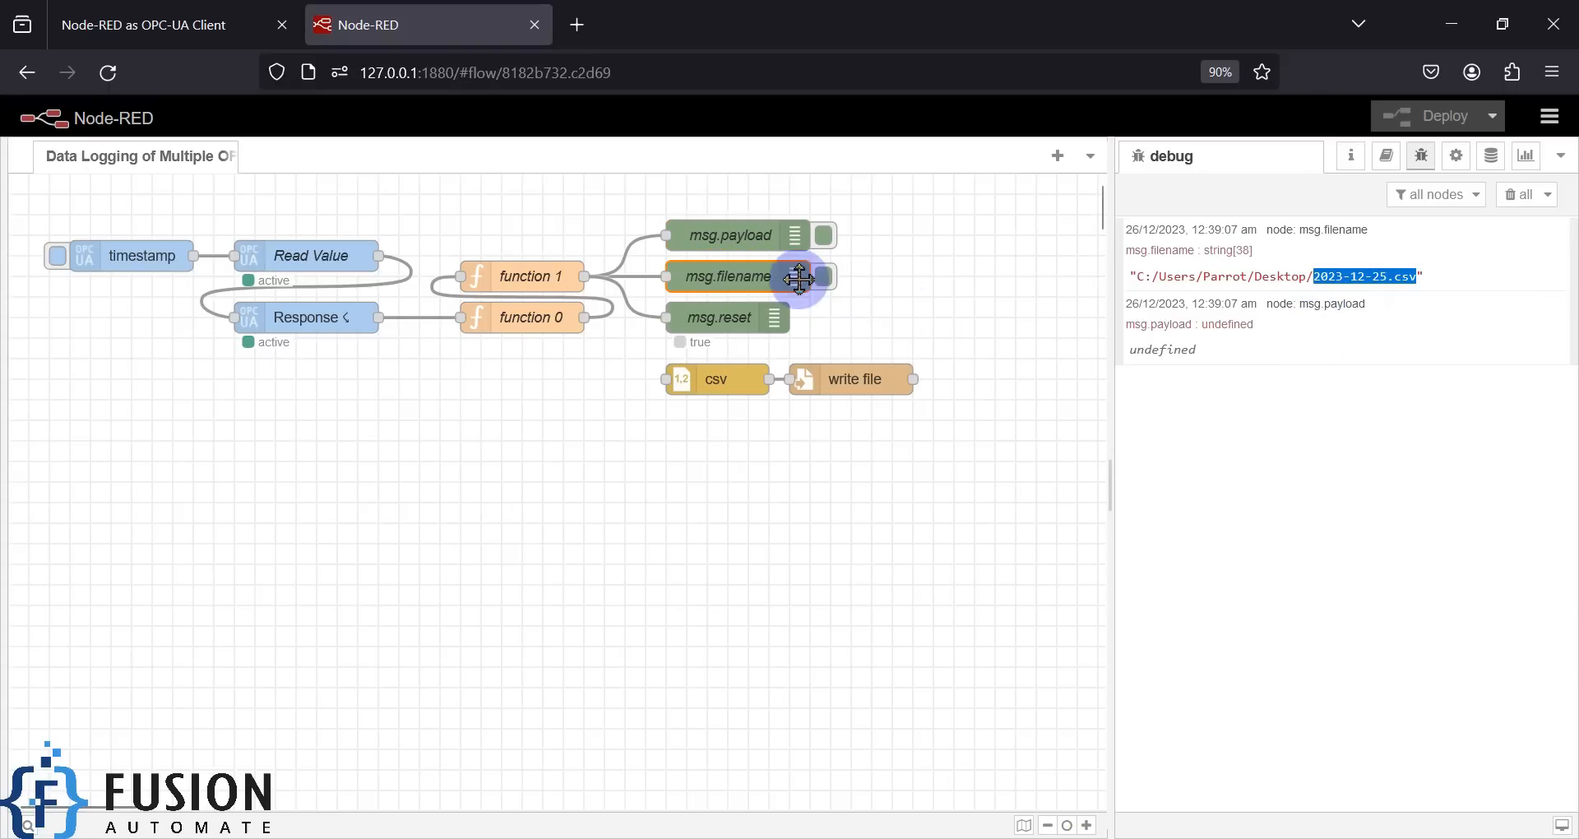
{"action": "left_click", "coordinate": [892, 260]}
{"action": "left_click", "coordinate": [737, 236]}
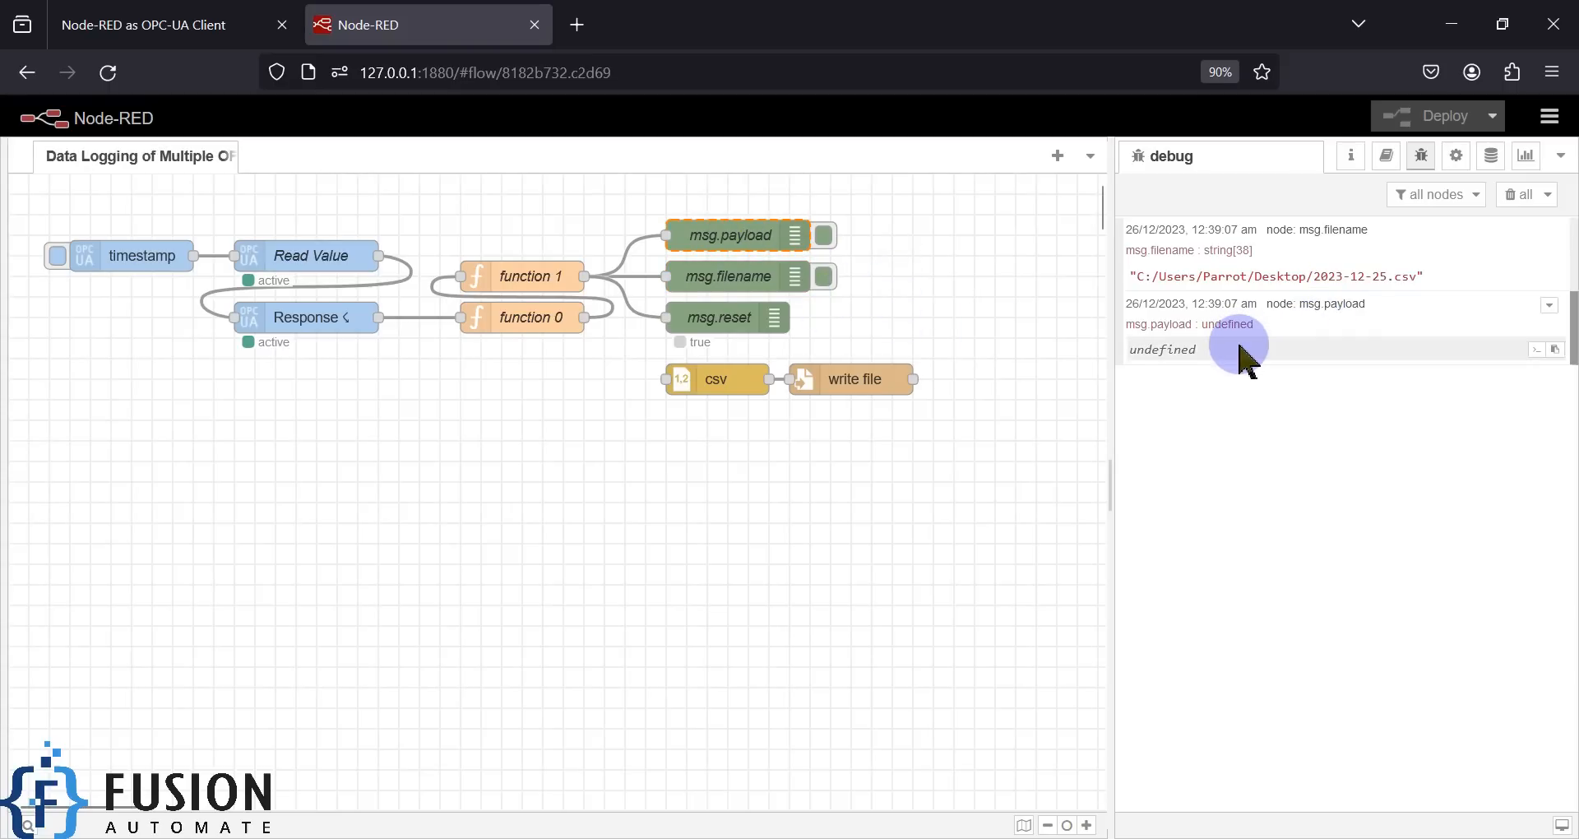
{"action": "left_click", "coordinate": [1015, 437]}
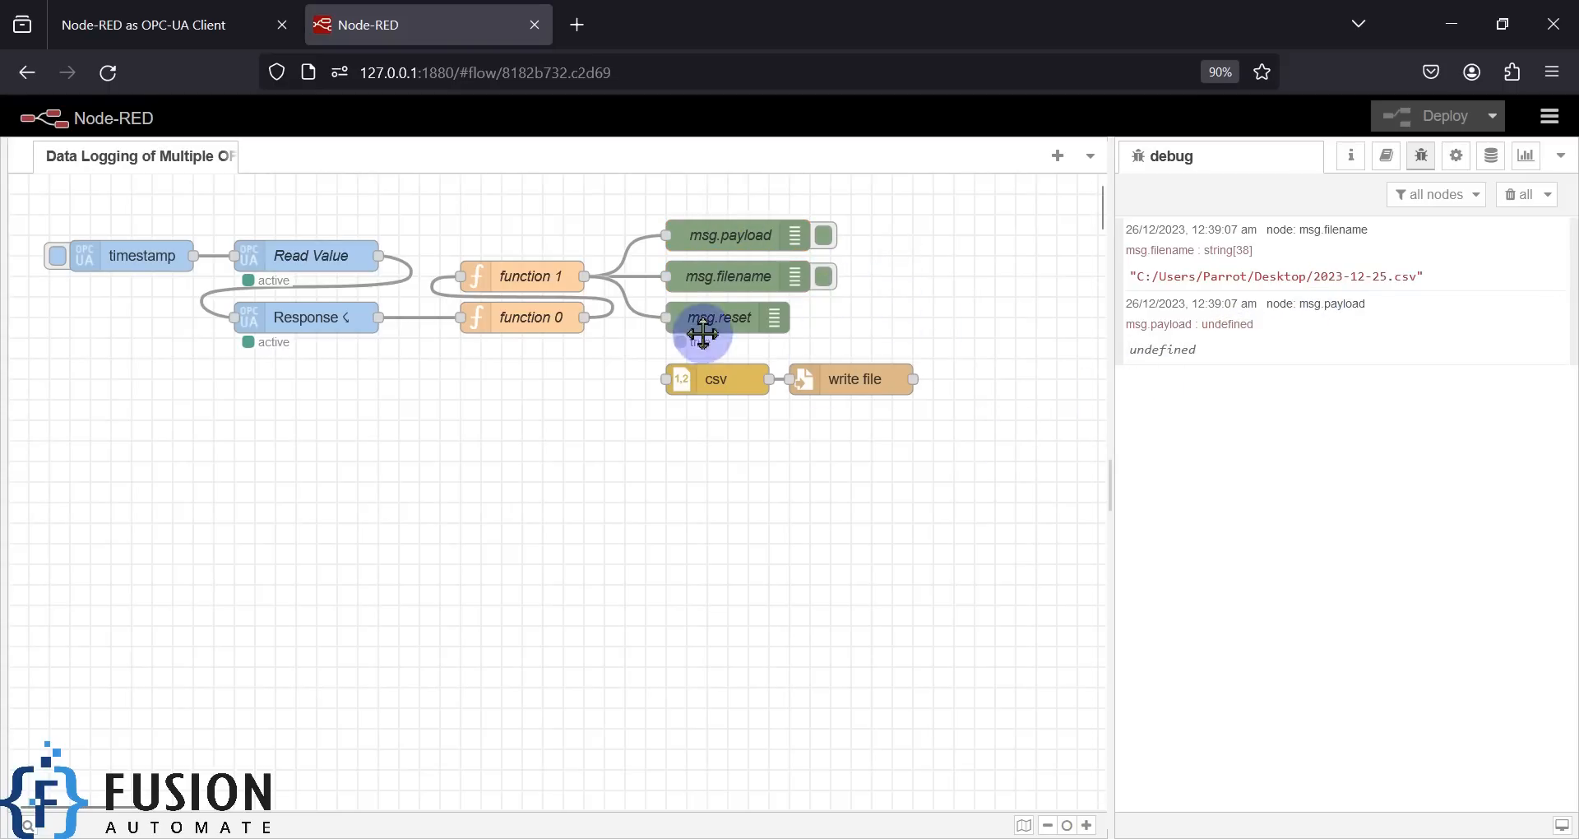
{"action": "mouse_move", "coordinate": [641, 296]}
{"action": "left_mouse_down"}
{"action": "mouse_move", "coordinate": [743, 345]}
{"action": "mouse_move", "coordinate": [816, 358]}
{"action": "left_mouse_up"}
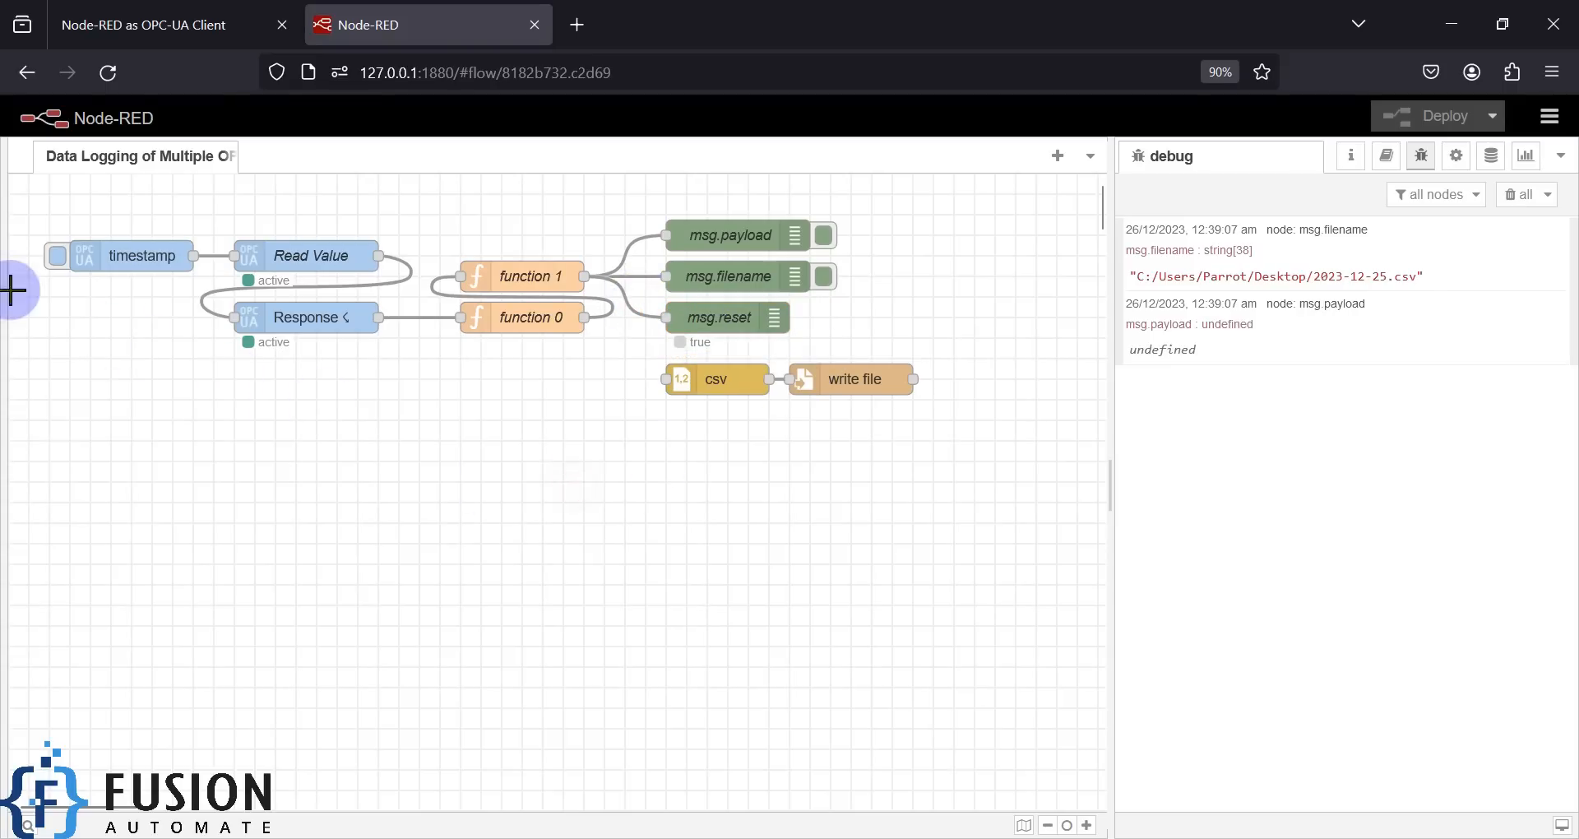
- Trigger the timestamp inject again and expand the array[7] payload in the debug panel
{"action": "left_click", "coordinate": [56, 257]}
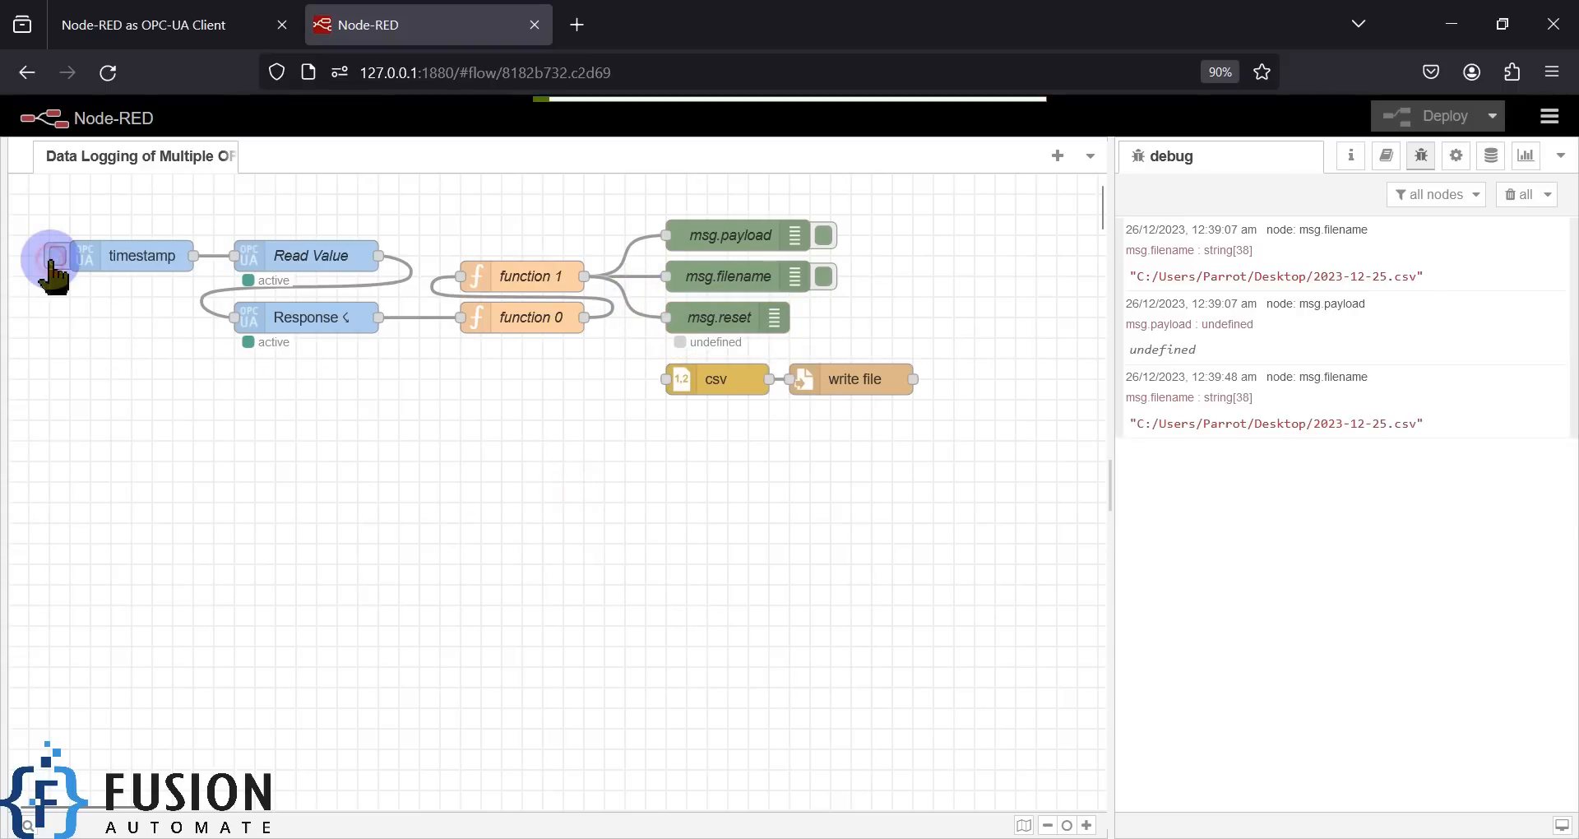
{"action": "left_click_drag", "start_coordinate": [647, 302], "coordinate": [816, 354]}
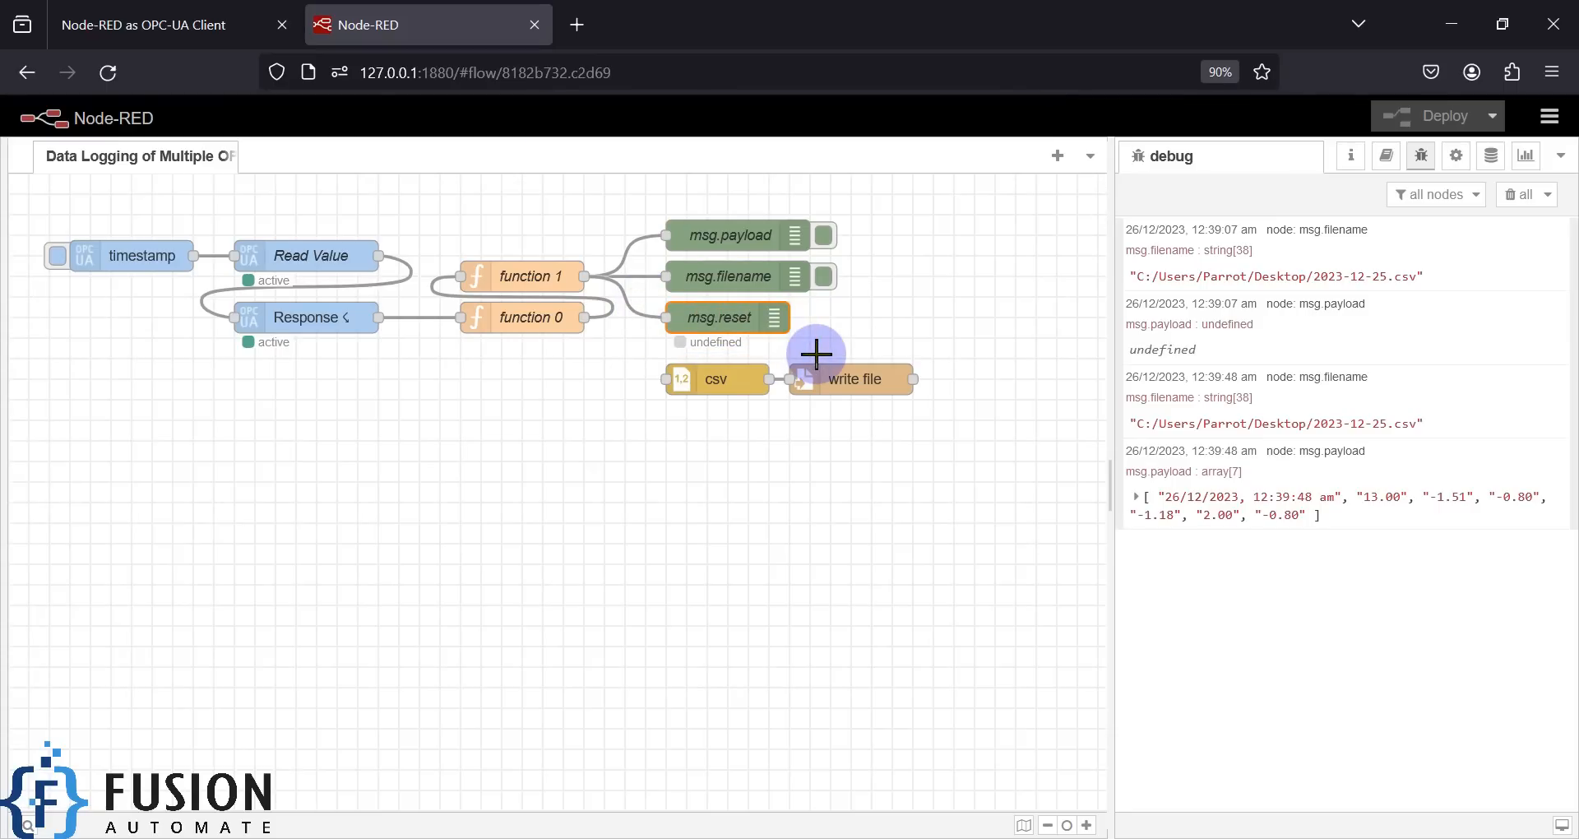
{"action": "mouse_move", "coordinate": [816, 354]}
{"action": "left_mouse_down"}
{"action": "mouse_move", "coordinate": [670, 325]}
{"action": "mouse_move", "coordinate": [650, 289]}
{"action": "left_mouse_up"}
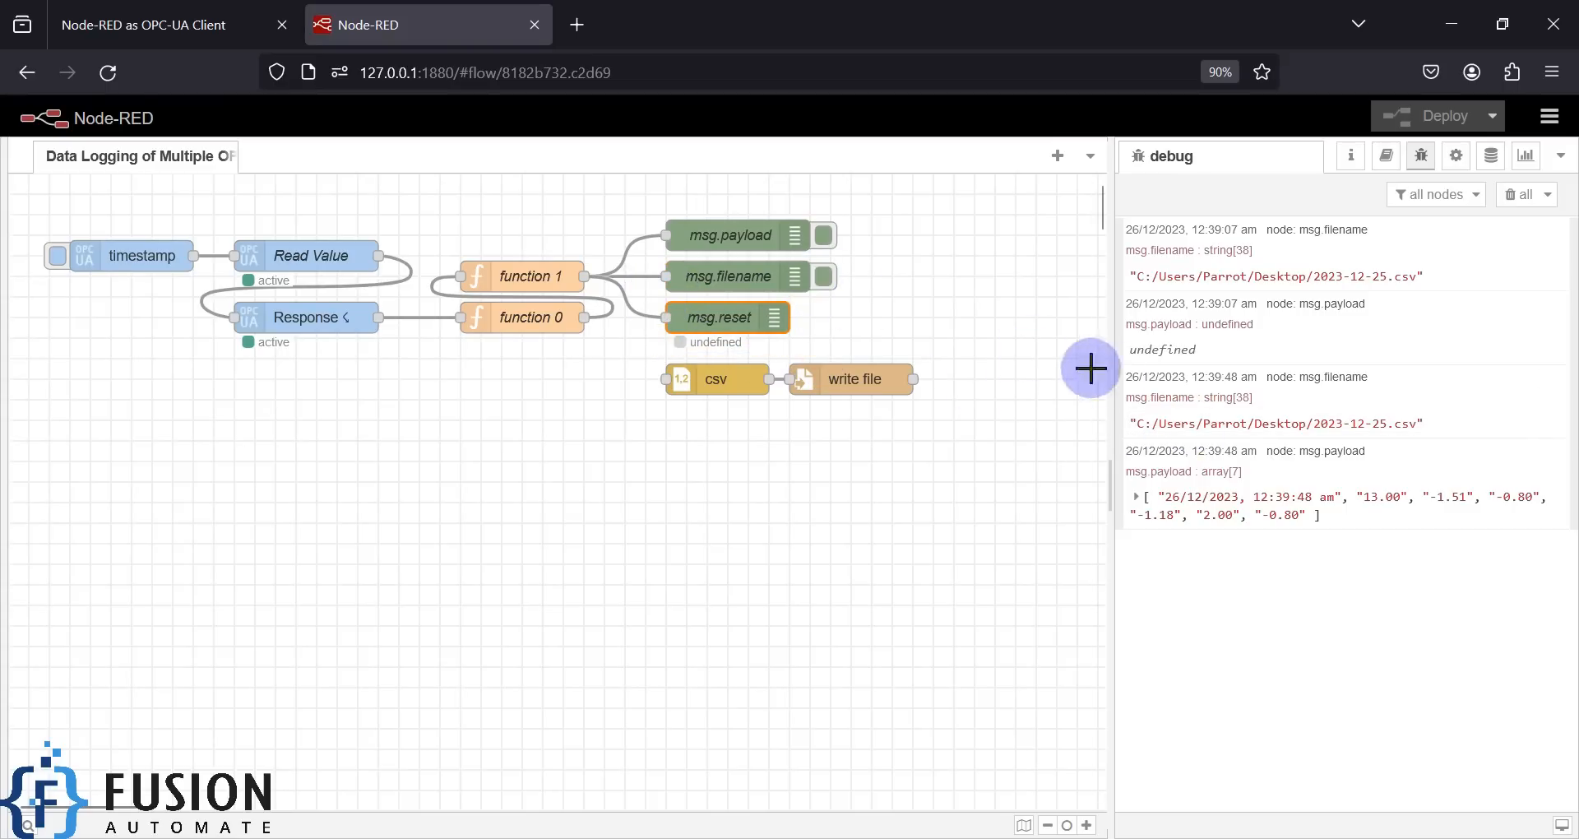
{"action": "left_click", "coordinate": [1137, 498]}
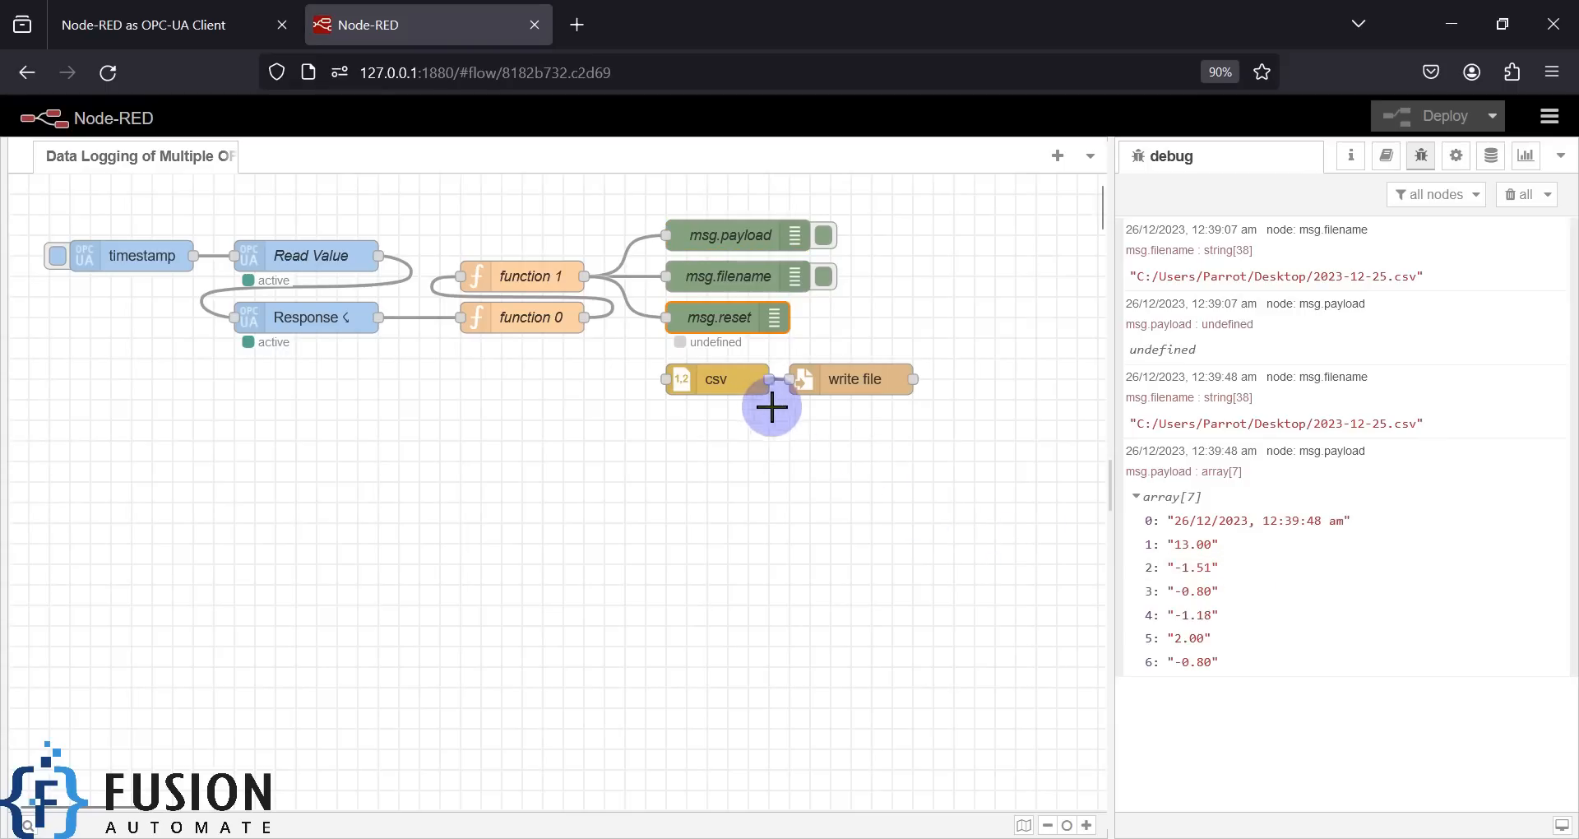
{"action": "left_click", "coordinate": [728, 383]}
{"action": "double_click", "coordinate": [731, 384]}
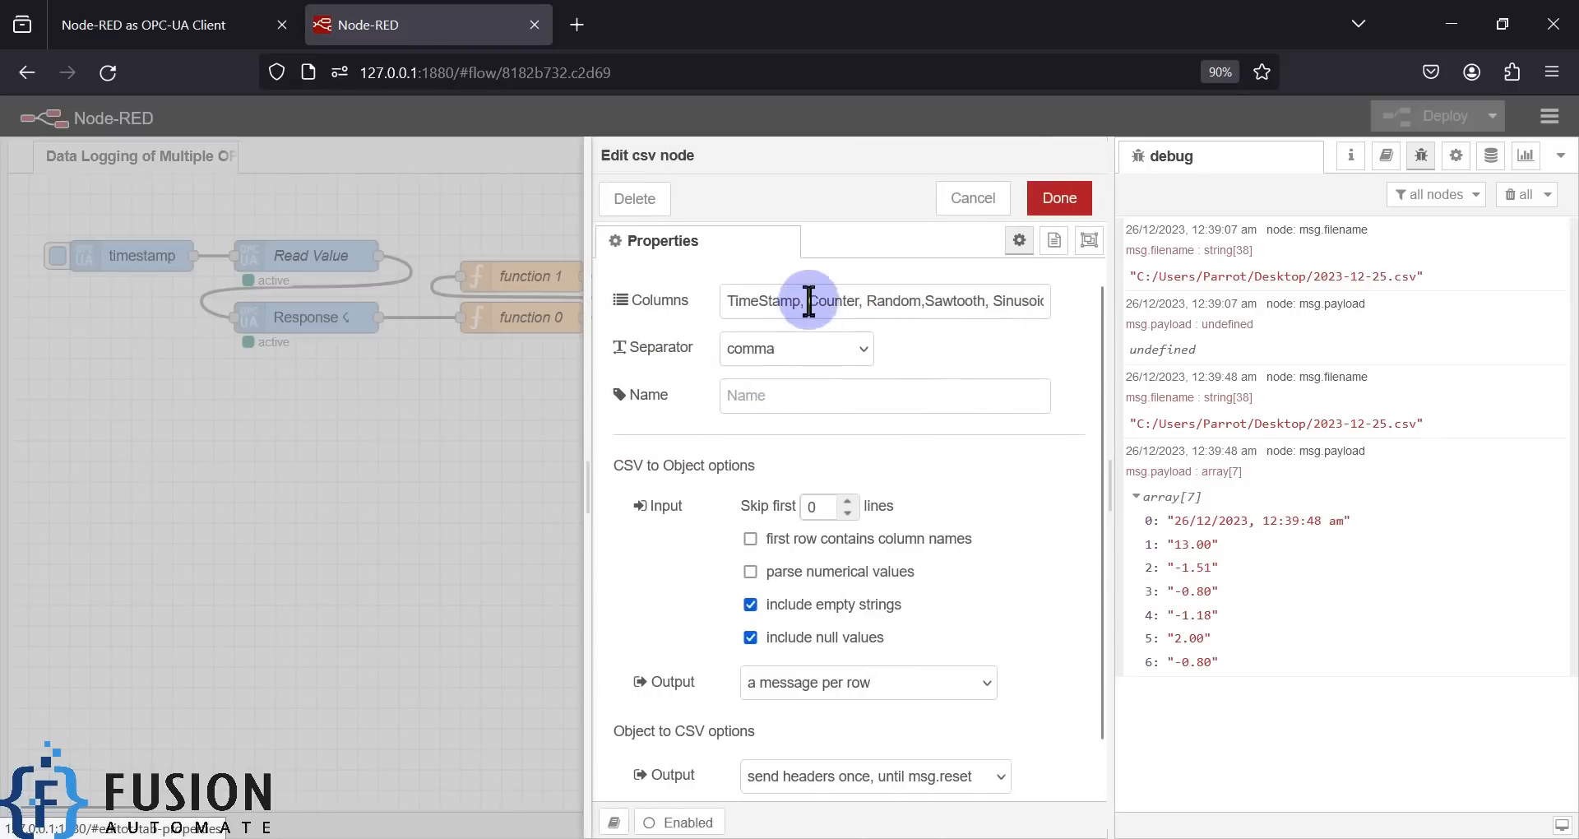
{"action": "double_click", "coordinate": [777, 303]}
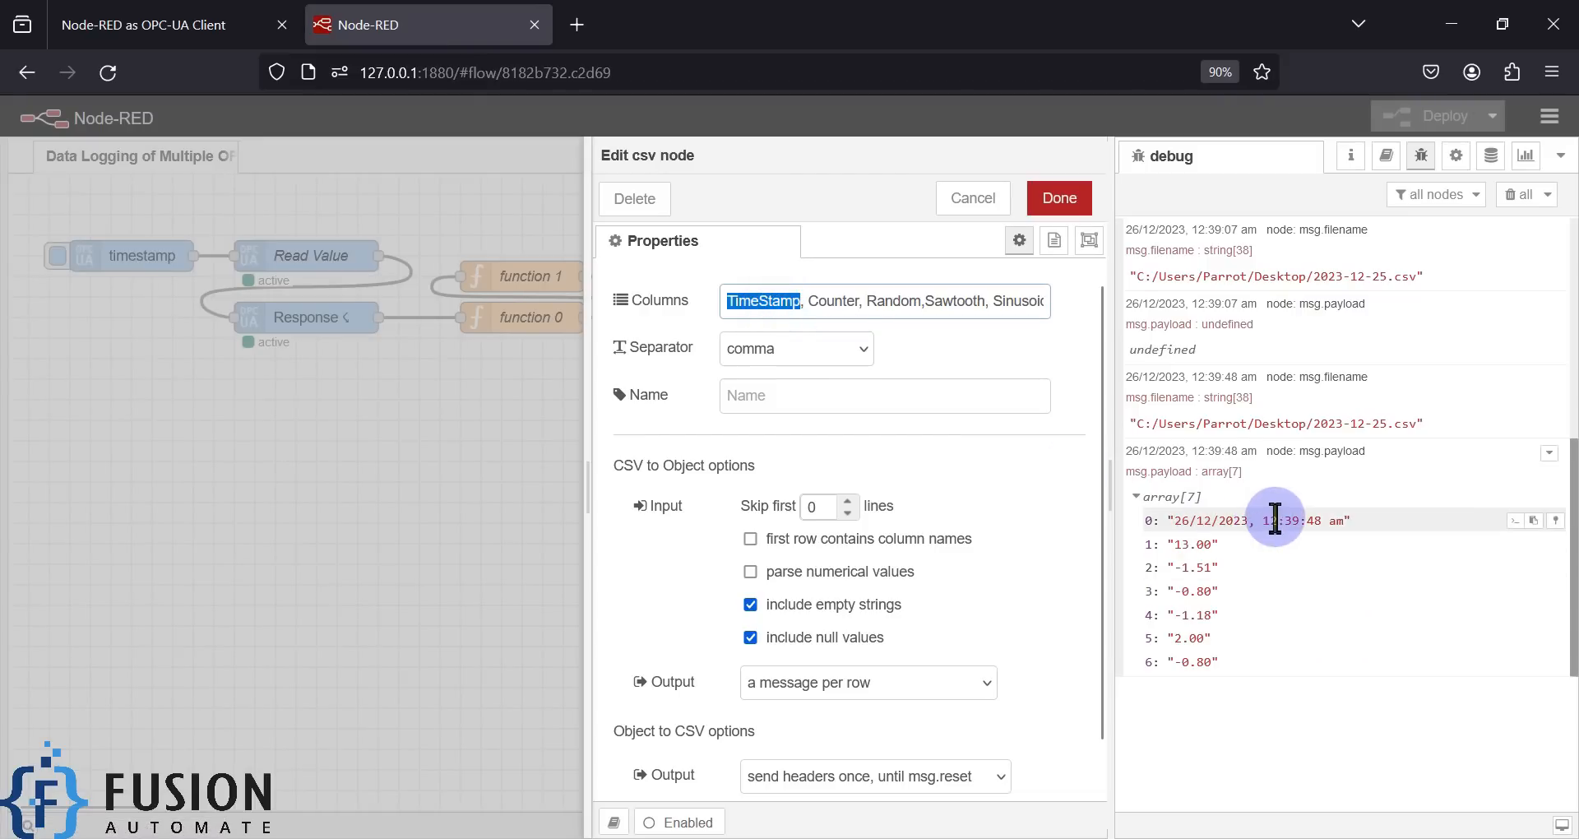
{"action": "double_click", "coordinate": [833, 301]}
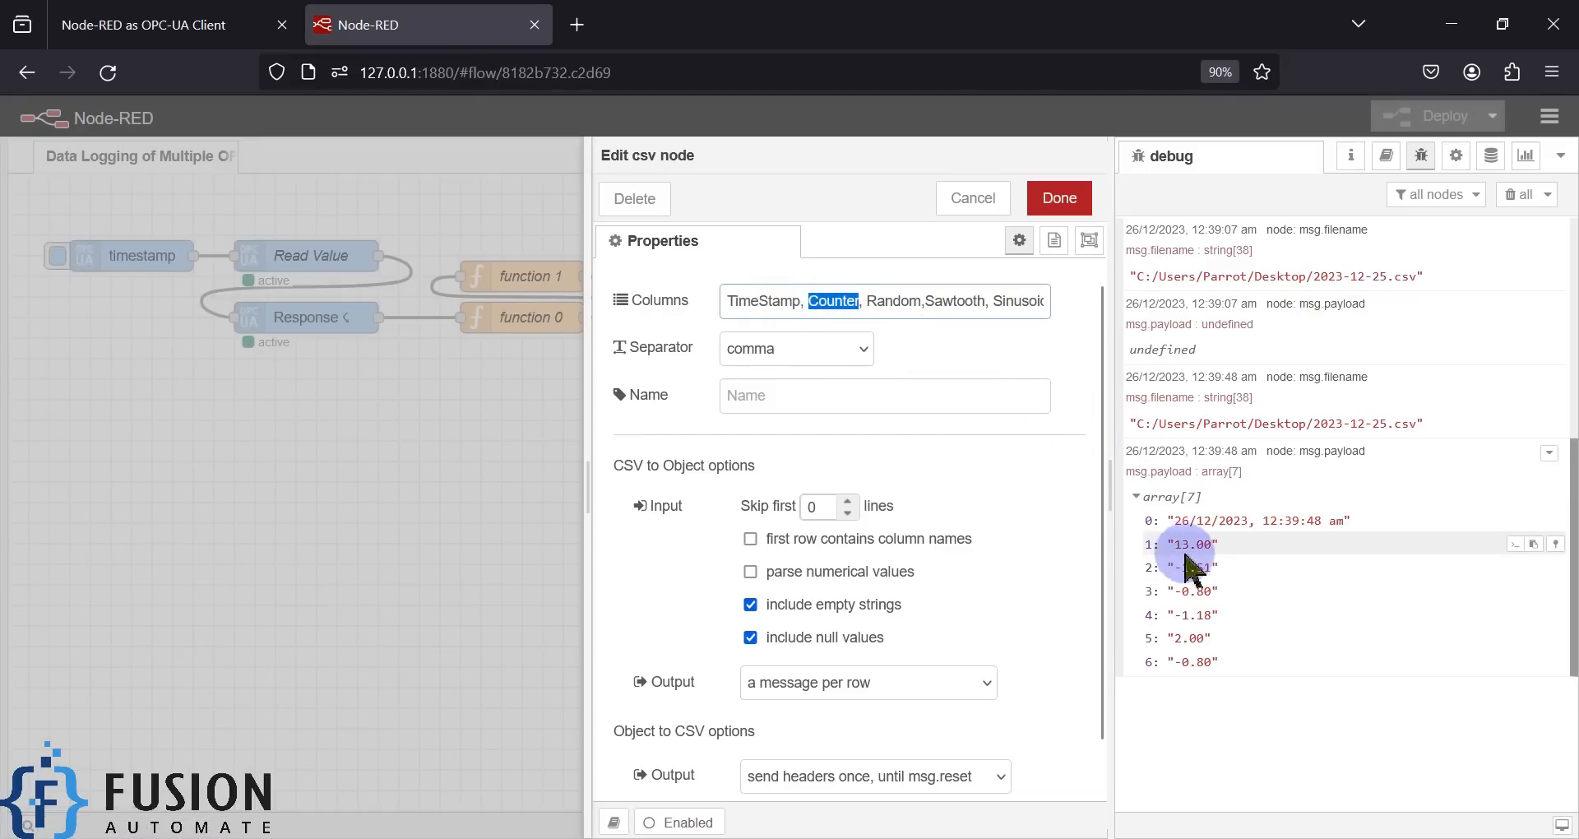
{"action": "double_click", "coordinate": [895, 301]}
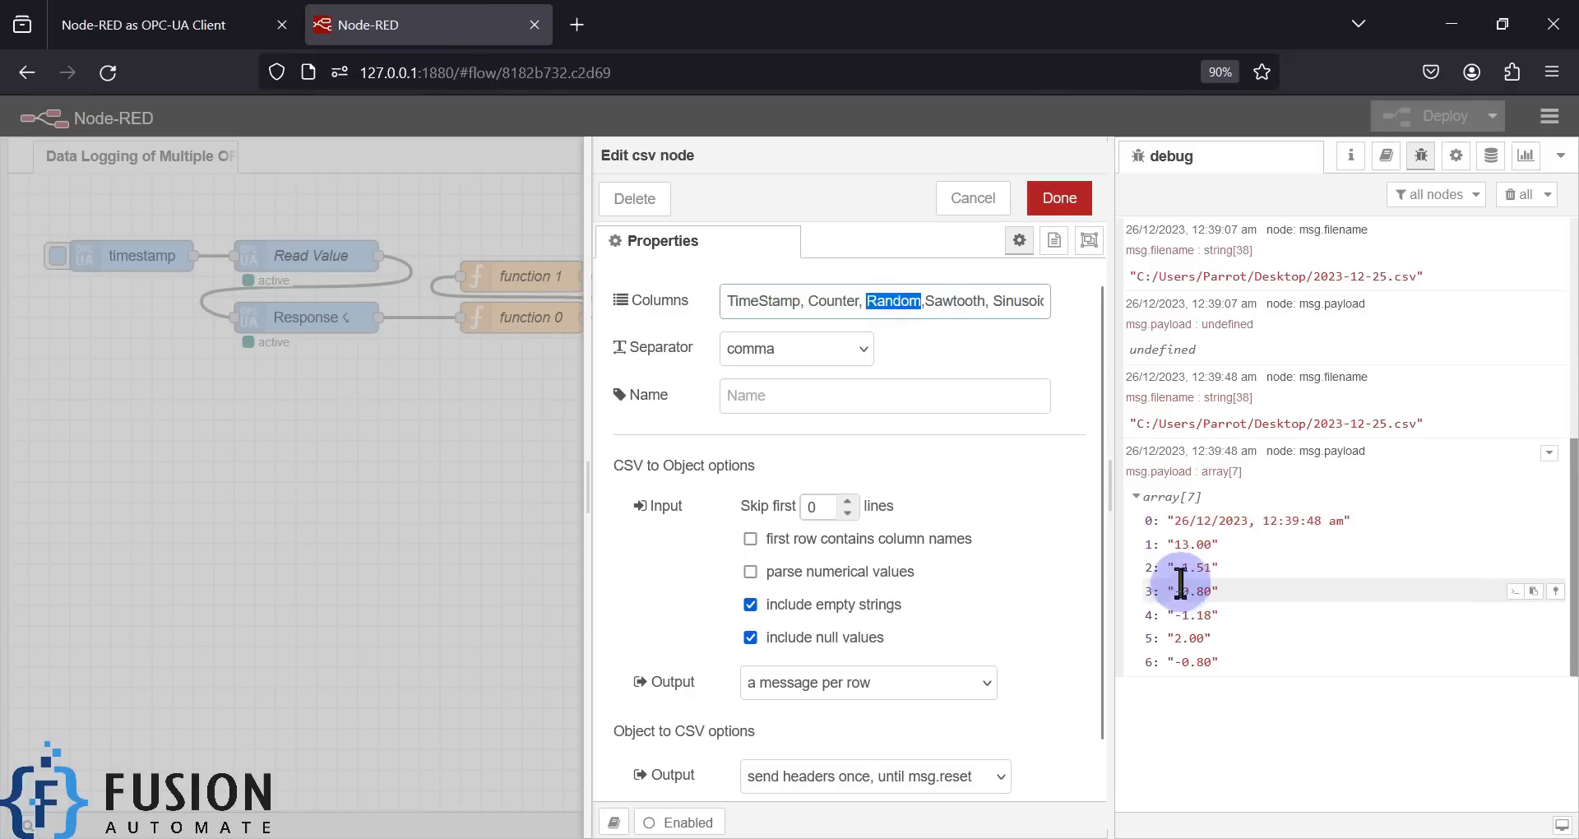
{"action": "double_click", "coordinate": [954, 301]}
{"action": "double_click", "coordinate": [1018, 301]}
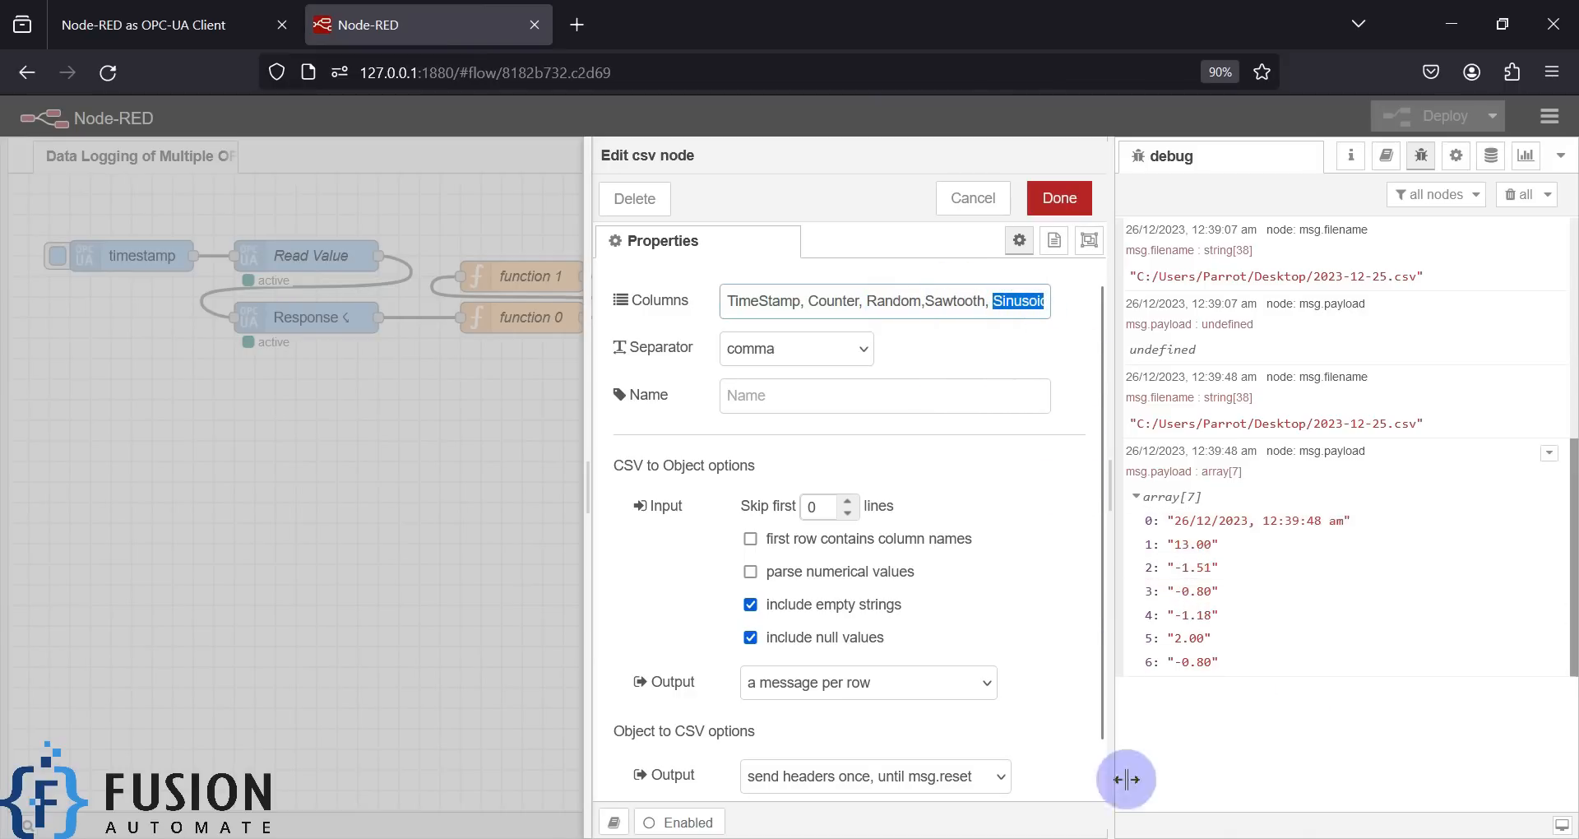
{"action": "left_click", "coordinate": [973, 200]}
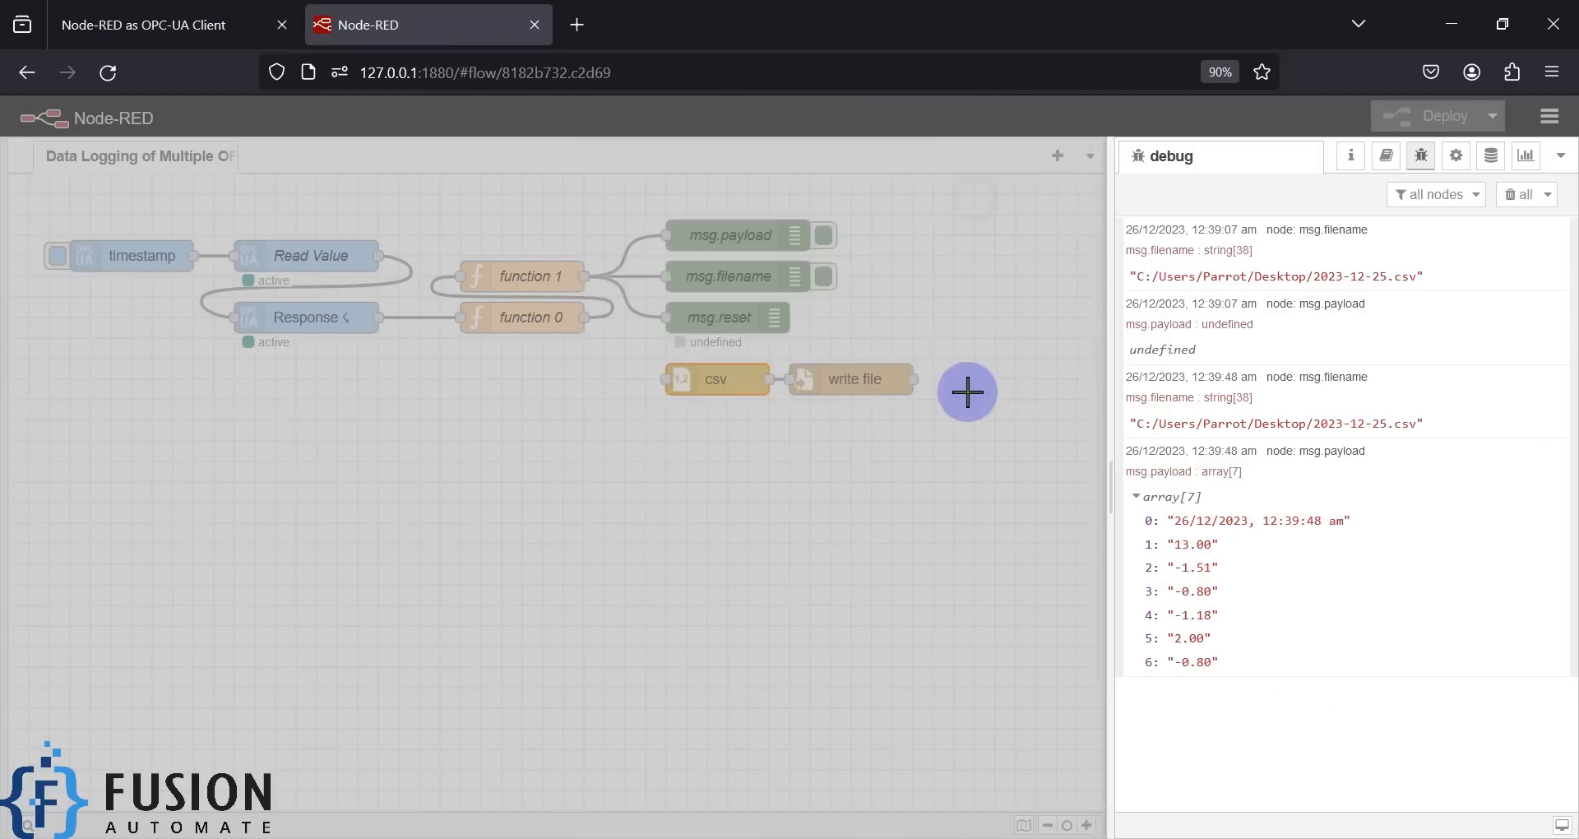
- Wire function 1 into the csv node, deploy, clear the debug log, and bring up the simulation server
{"action": "left_click_drag", "start_coordinate": [585, 274], "coordinate": [666, 380]}
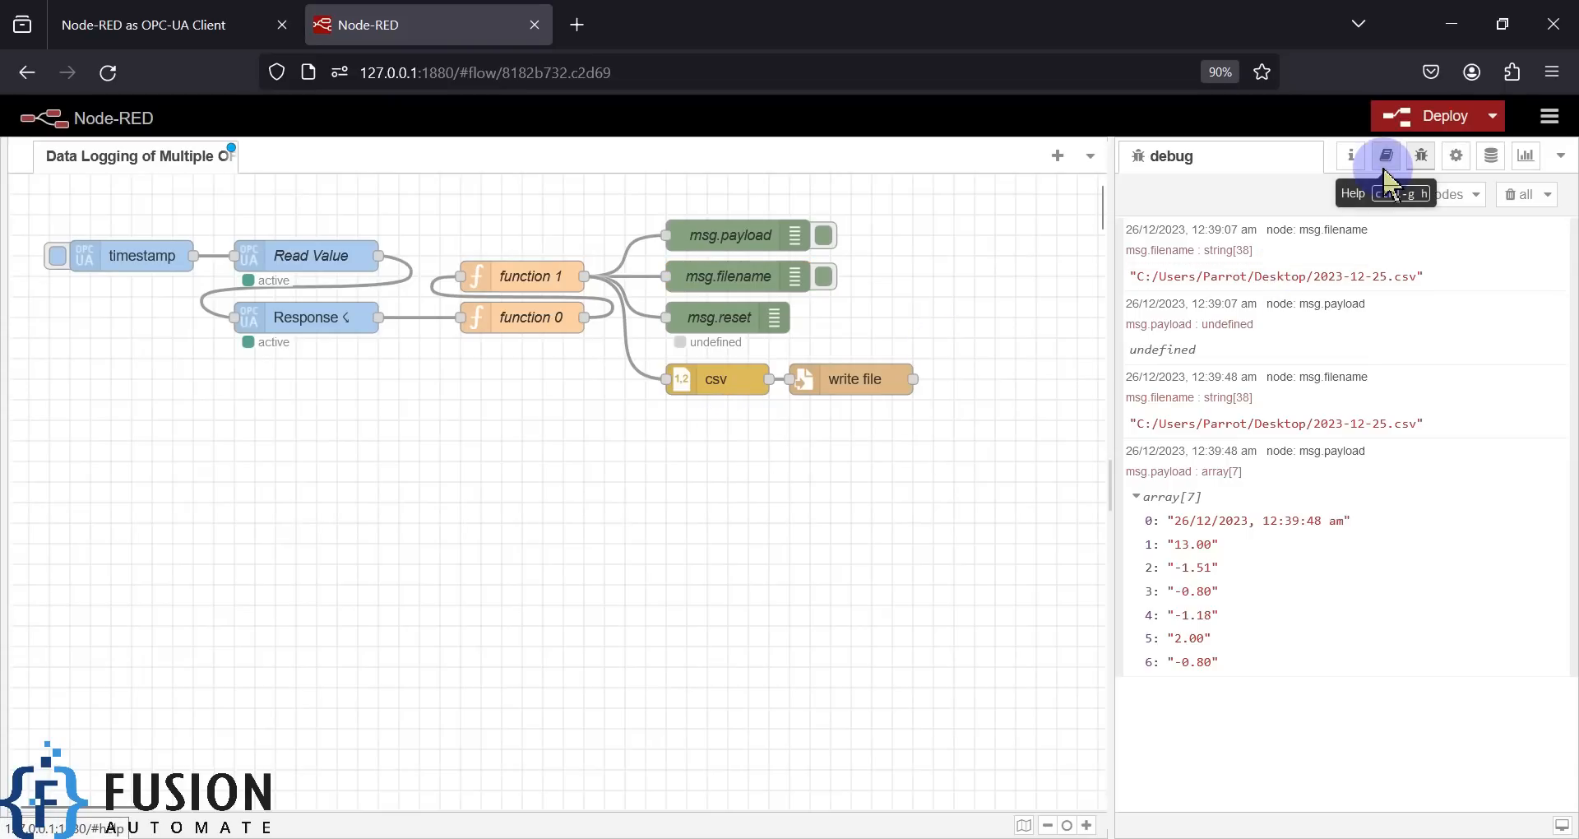
{"action": "key", "text": "ctrl+d"}
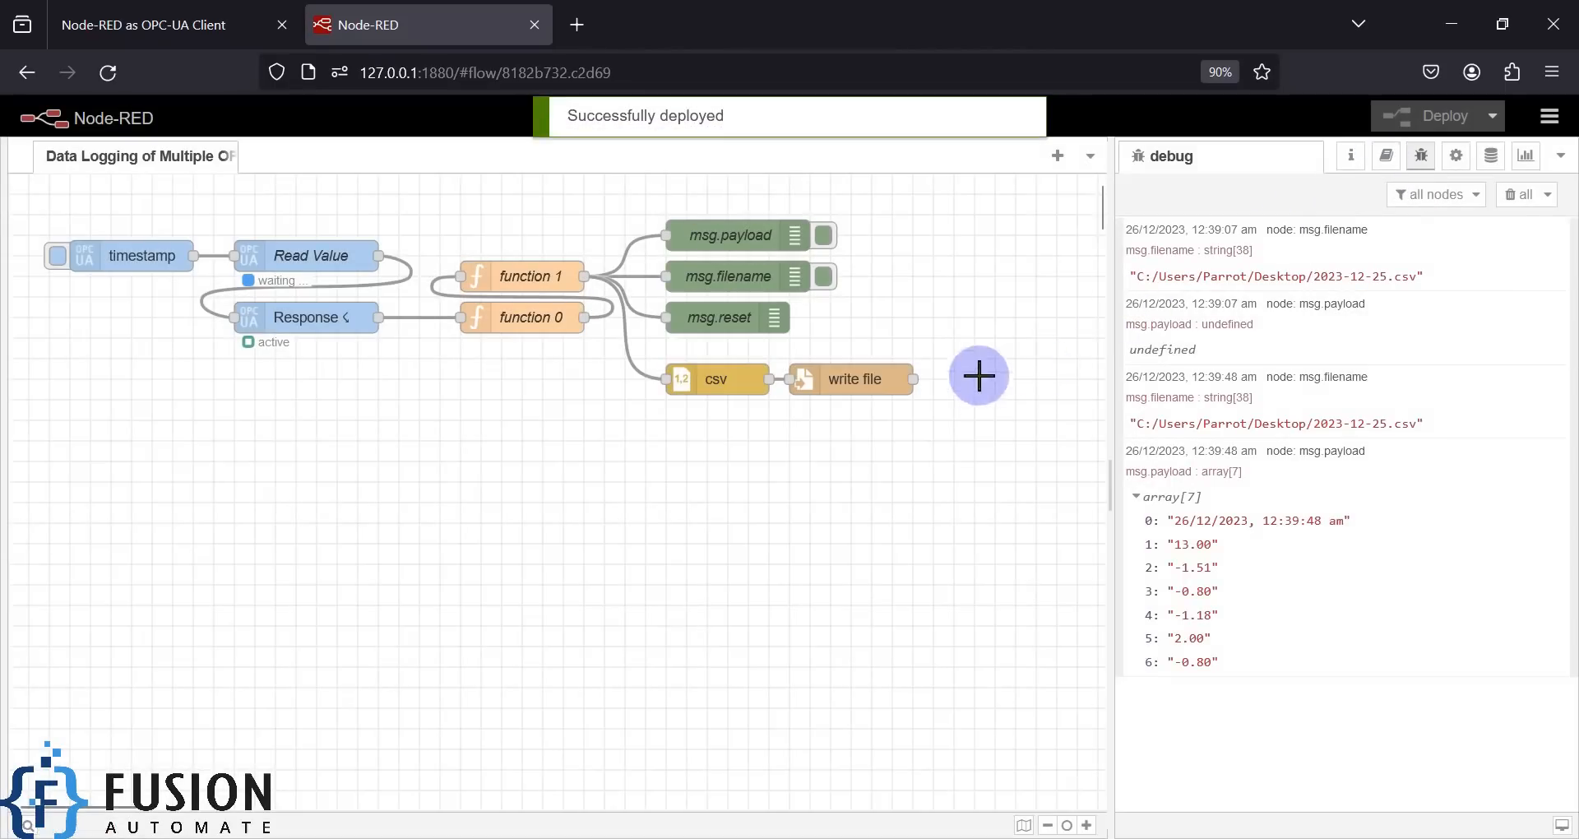
{"action": "left_click", "coordinate": [1517, 195]}
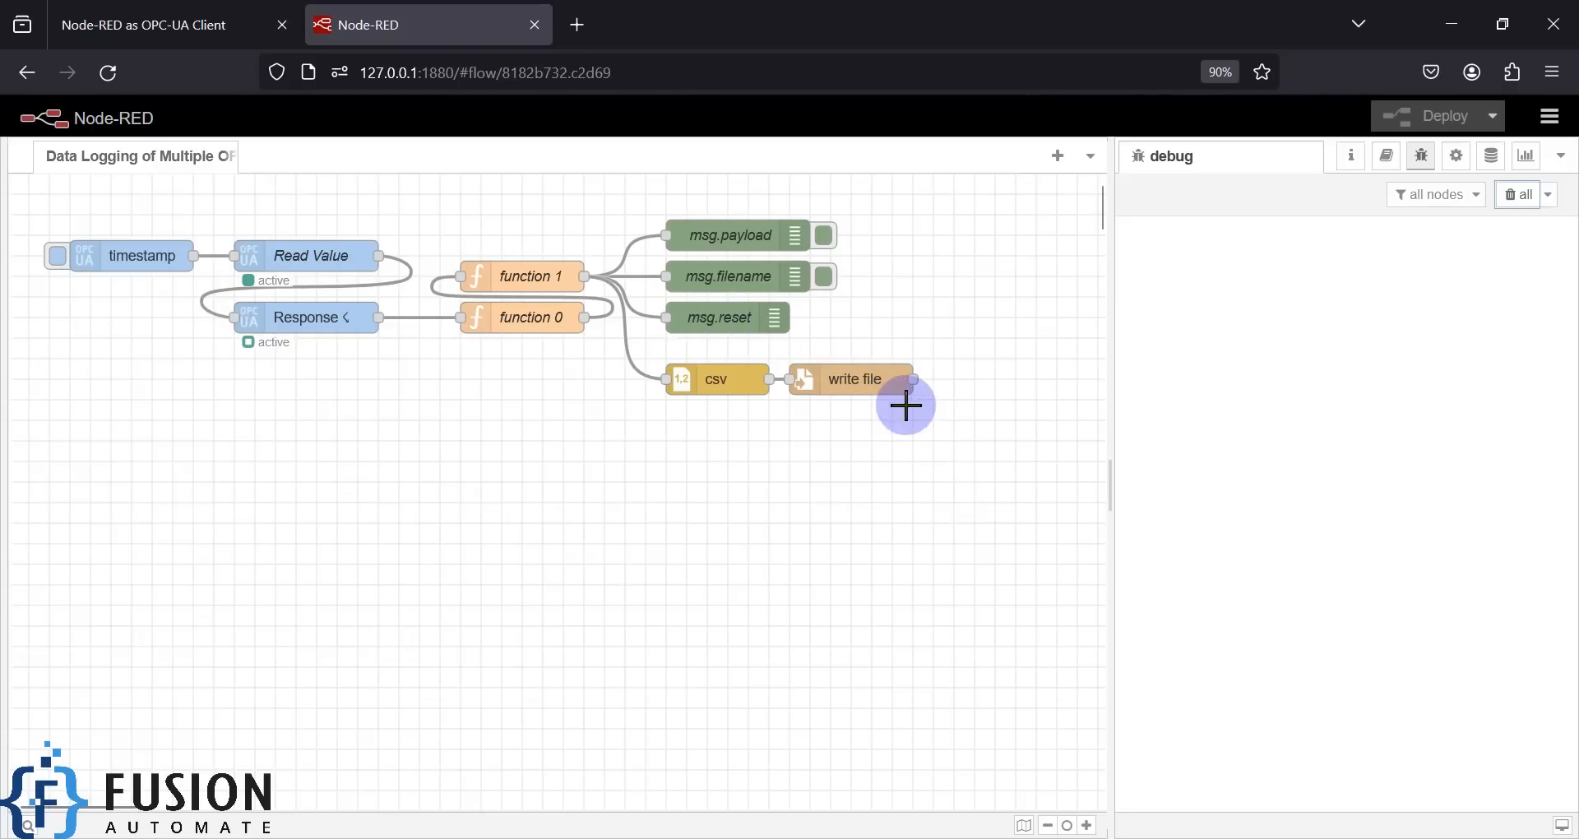
{"action": "left_click_drag", "start_coordinate": [815, 20], "coordinate": [904, 54]}
{"action": "left_click", "coordinate": [400, 106]}
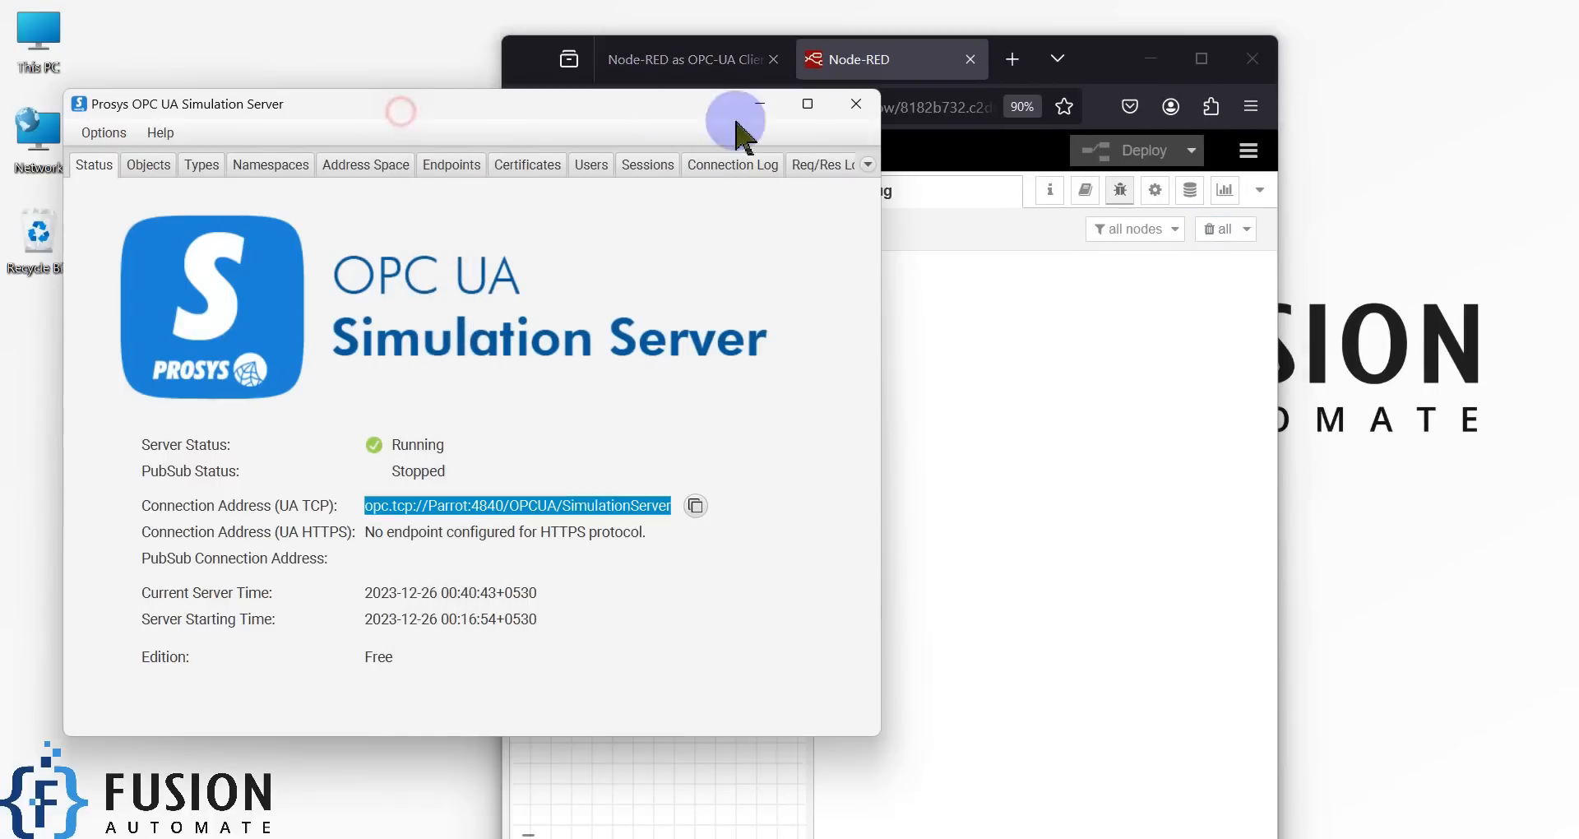
- Snap the browser to the right half and widen the flow canvas so write file shows fully
{"action": "left_click", "coordinate": [753, 105]}
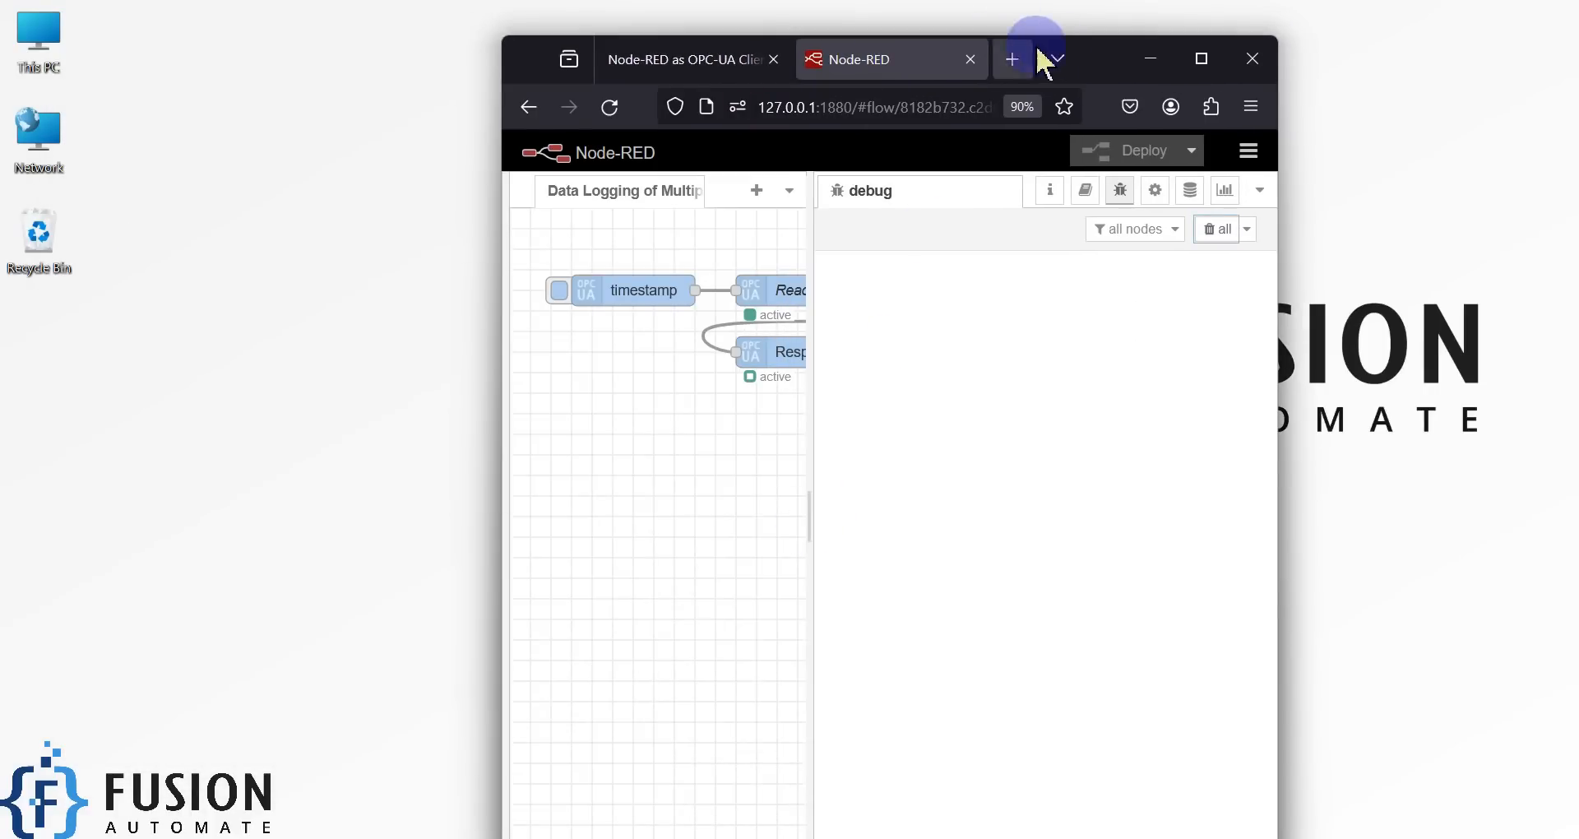
{"action": "left_click_drag", "start_coordinate": [1093, 61], "coordinate": [1577, 263]}
{"action": "left_click", "coordinate": [360, 146]}
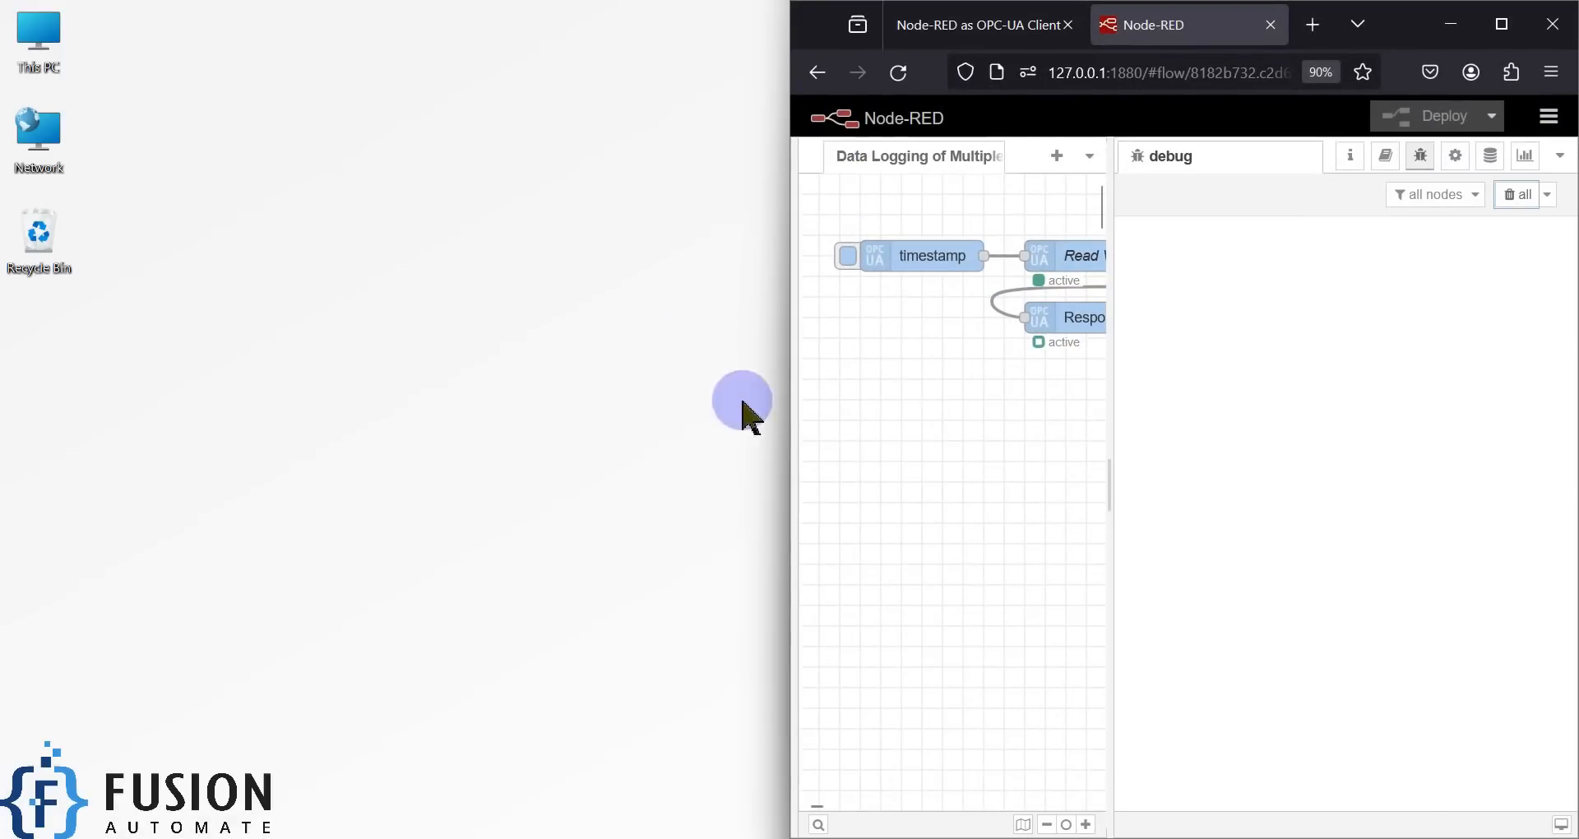
{"action": "left_click_drag", "start_coordinate": [790, 423], "coordinate": [257, 415]}
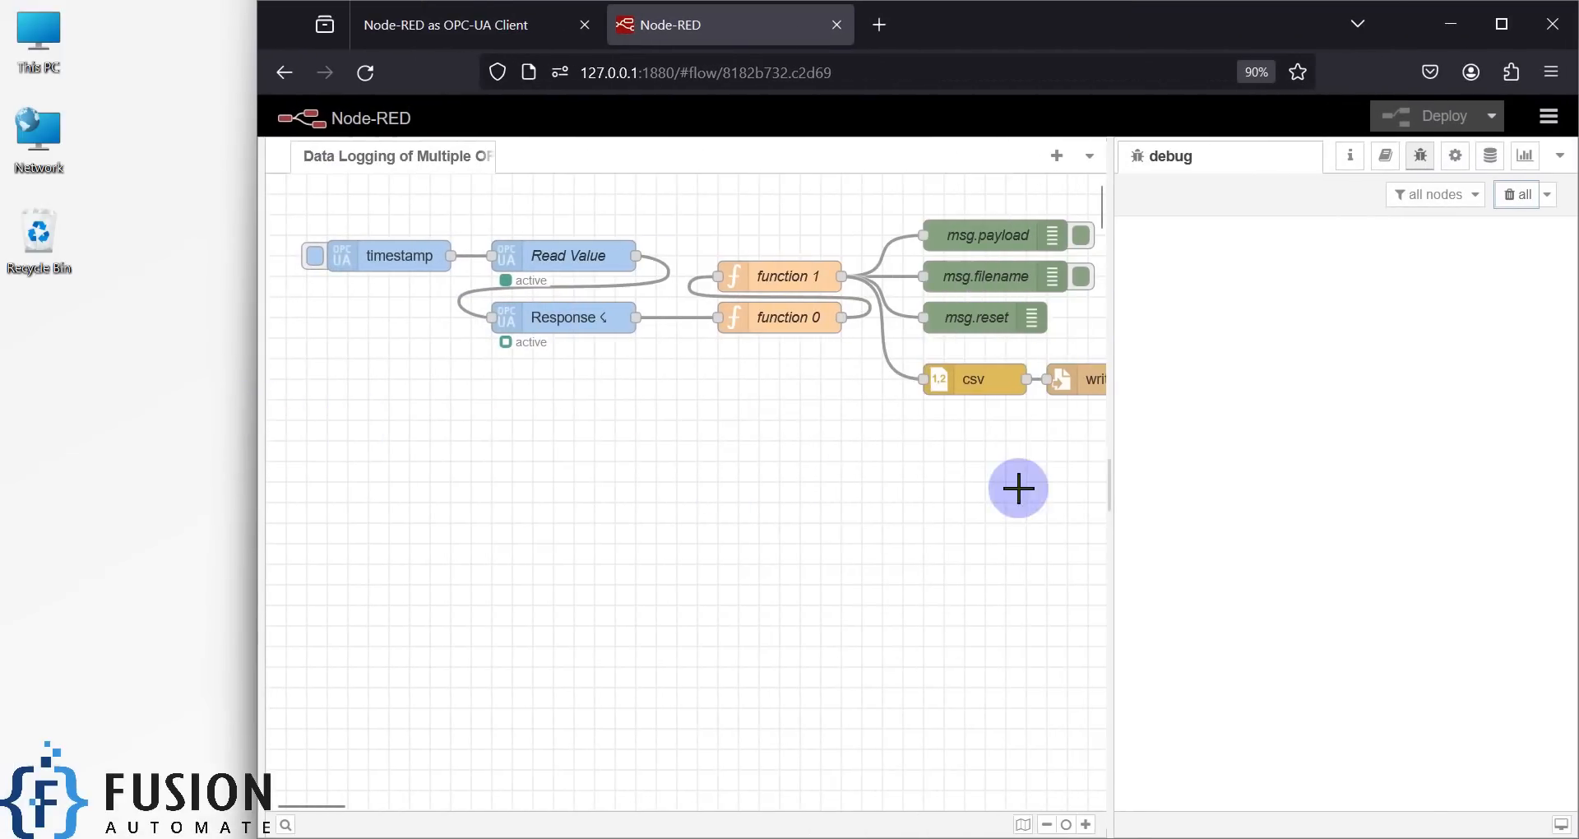
{"action": "left_click_drag", "start_coordinate": [1110, 486], "coordinate": [1209, 486]}
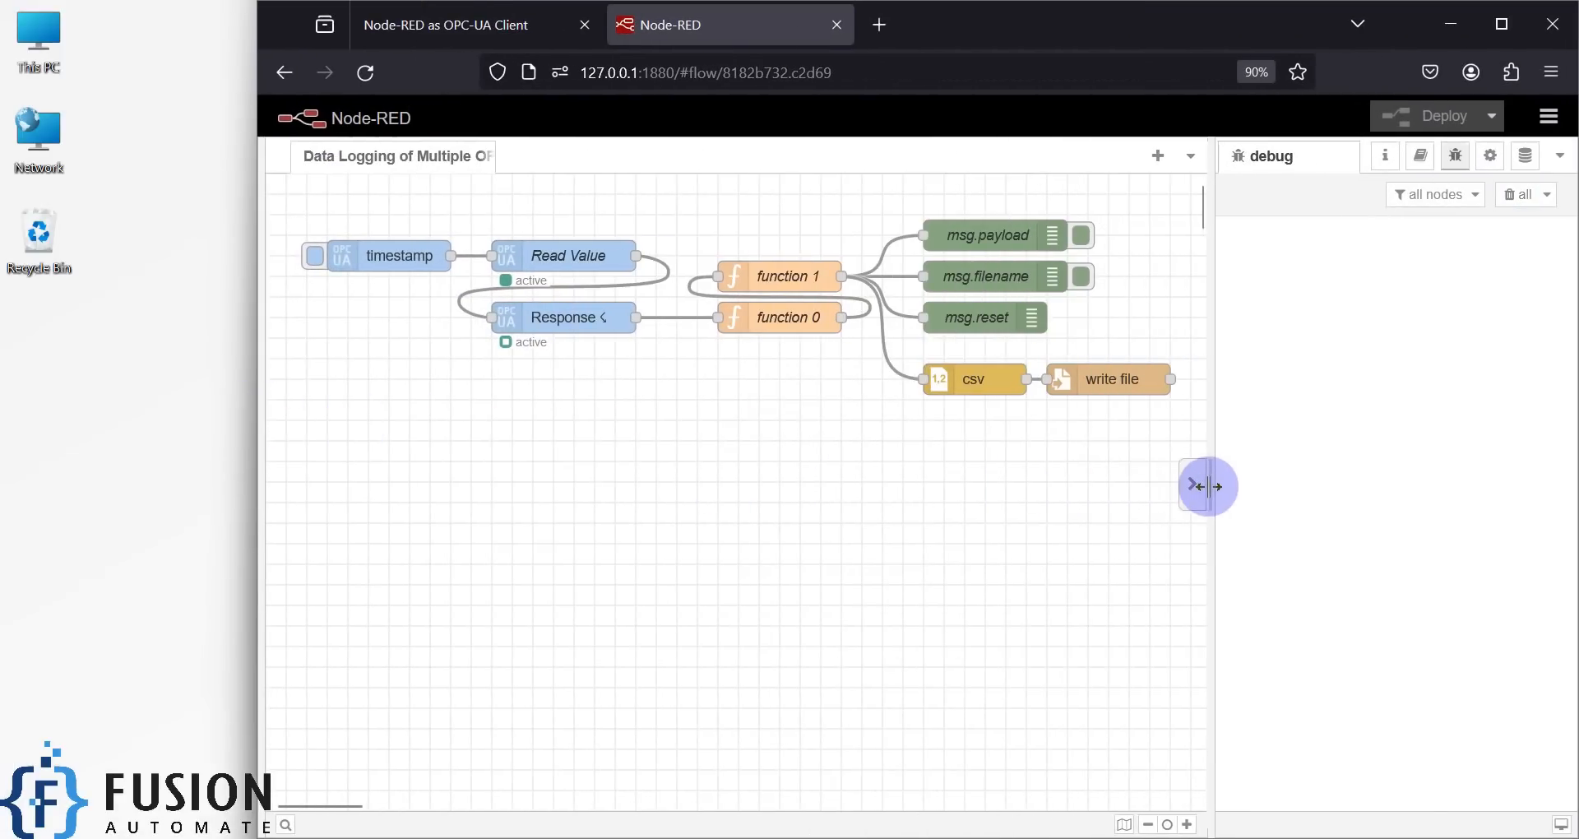
- Trigger the timestamp inject once and expand the logged payload to its seven values
{"action": "left_click", "coordinate": [313, 262]}
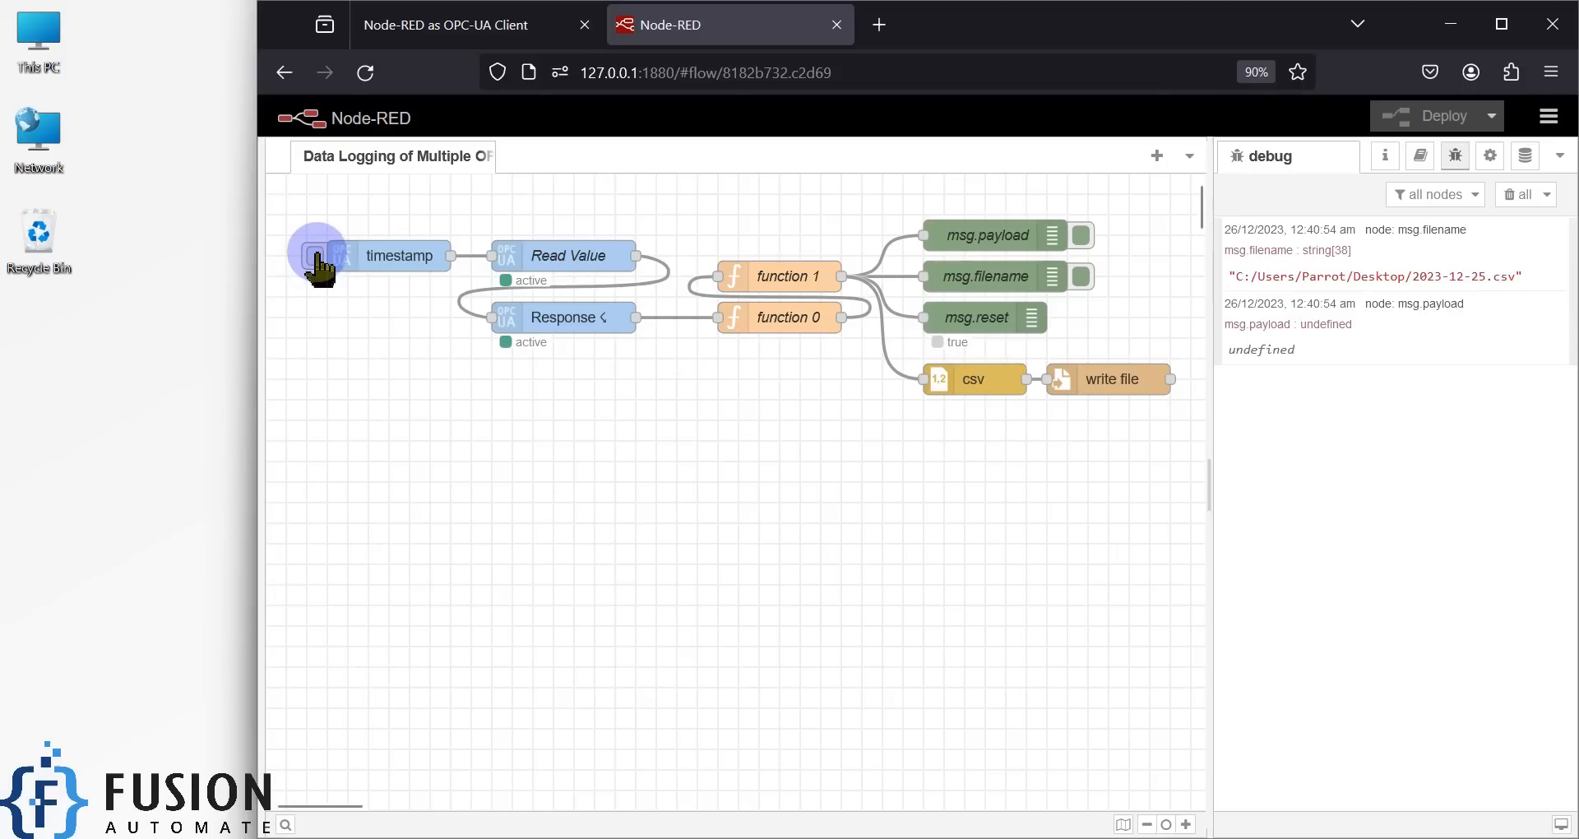
{"action": "left_click", "coordinate": [316, 255]}
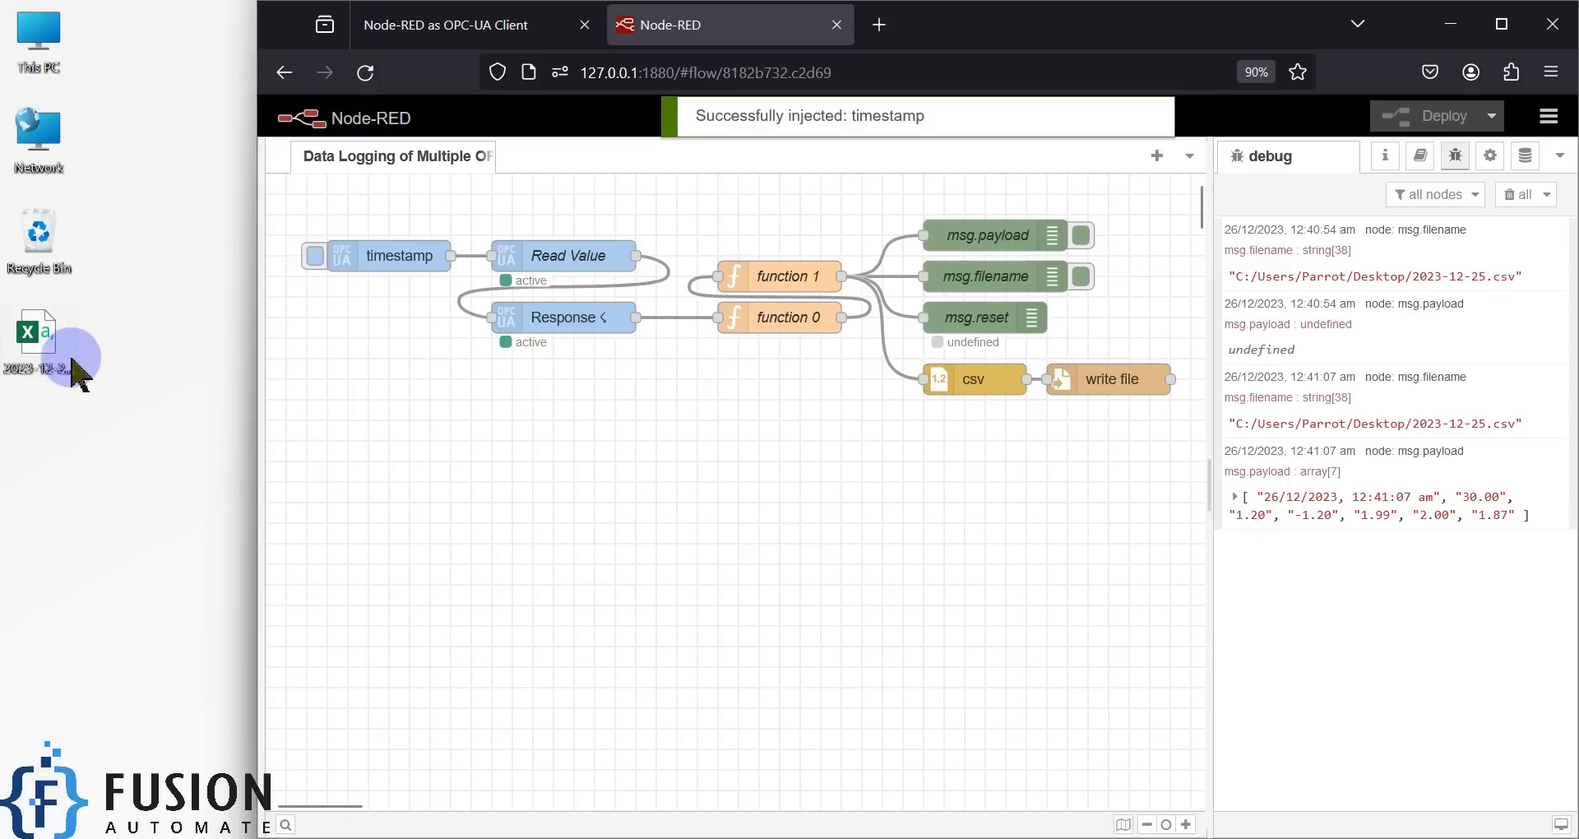
{"action": "left_click", "coordinate": [100, 401]}
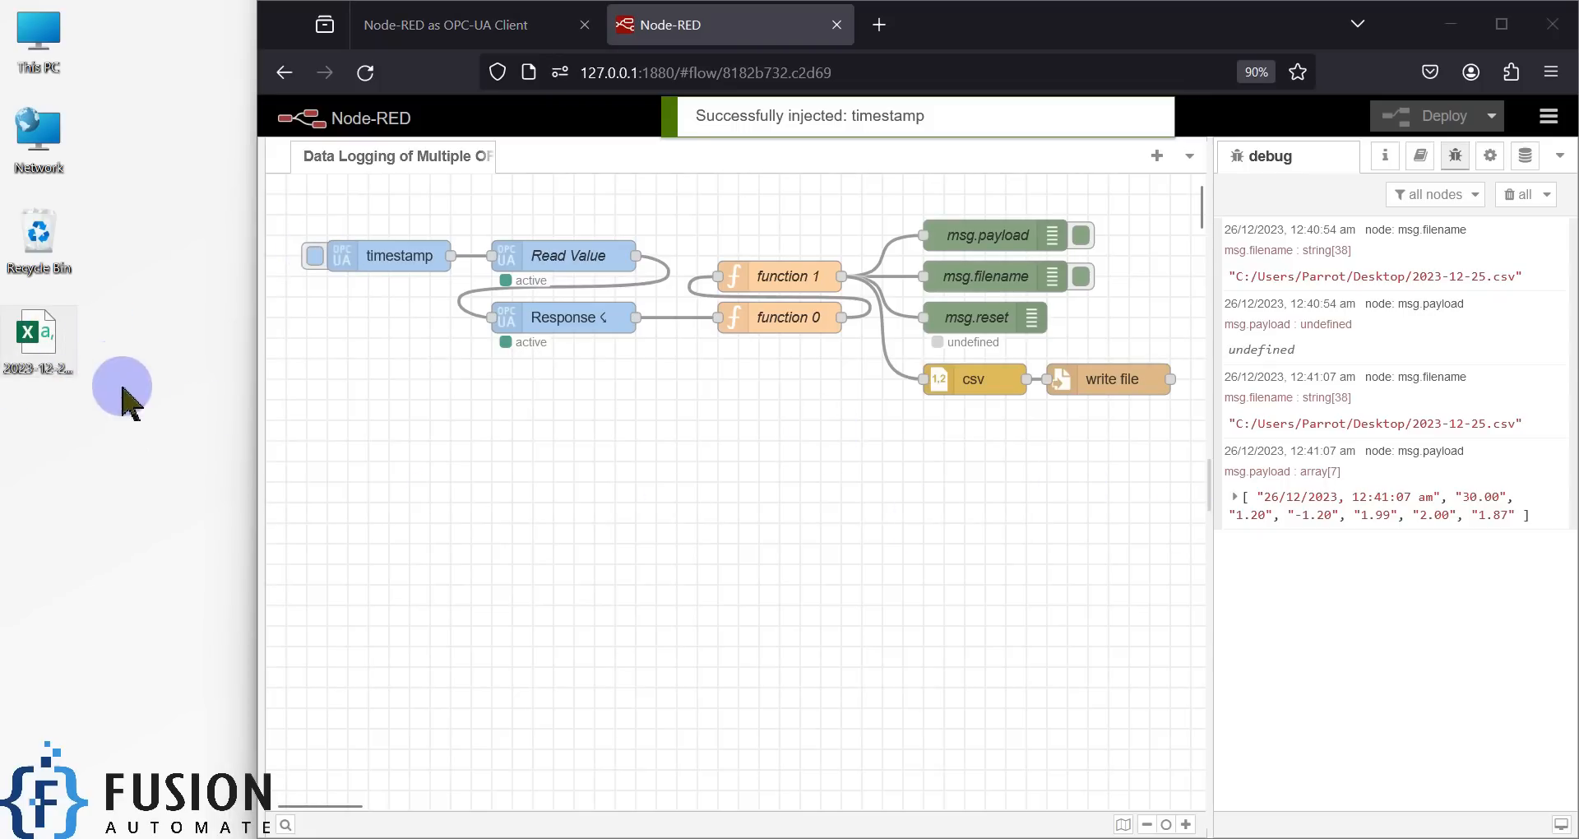
{"action": "left_click", "coordinate": [1235, 497]}
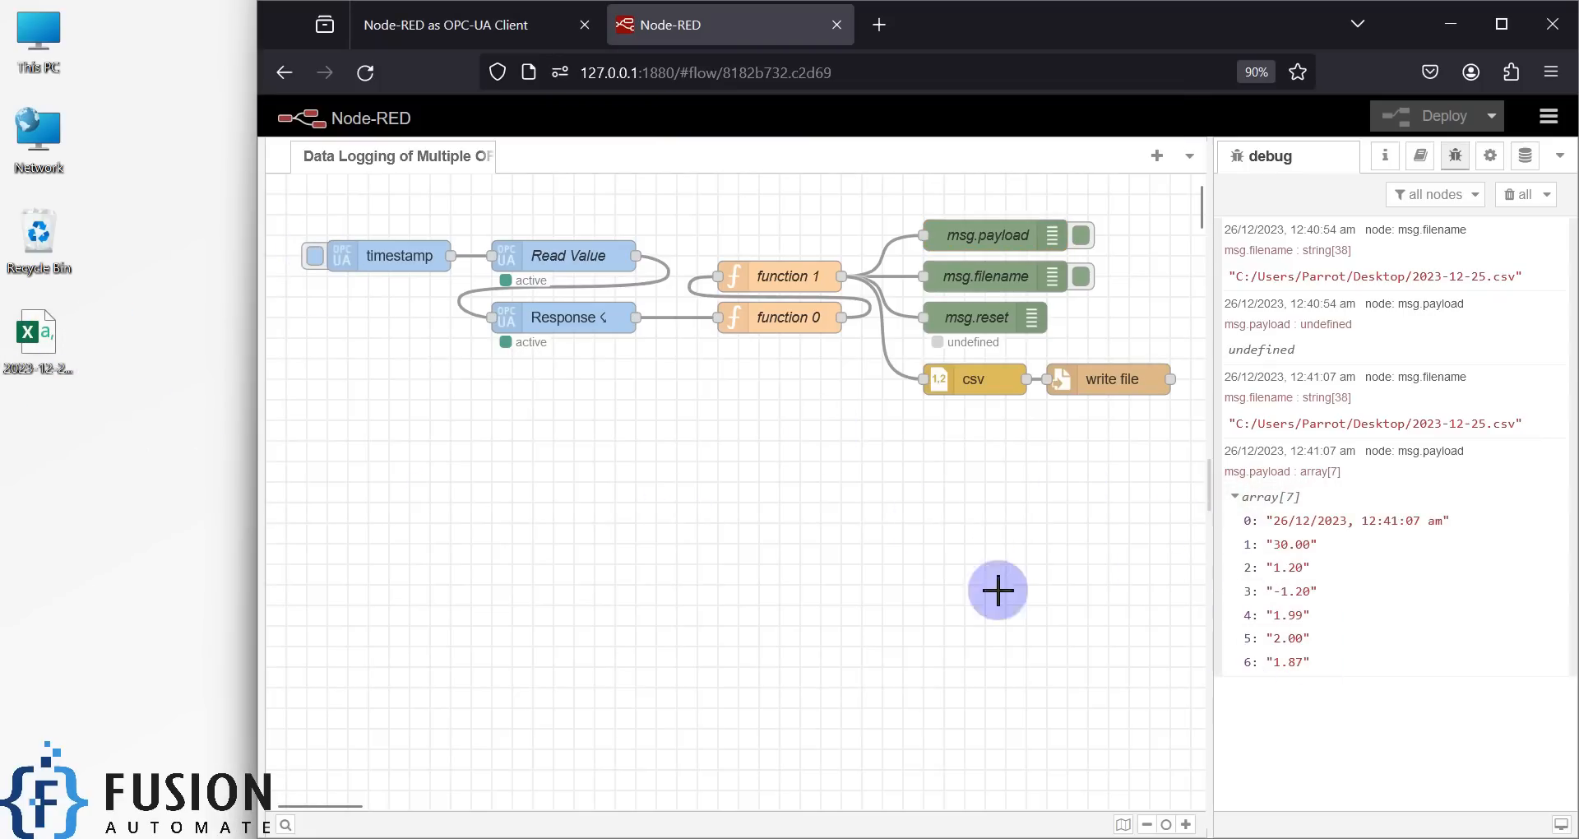
- Open 2023-12-25.csv in a smaller Excel window and widen column A to fit the timestamp
{"action": "double_click", "coordinate": [51, 337]}
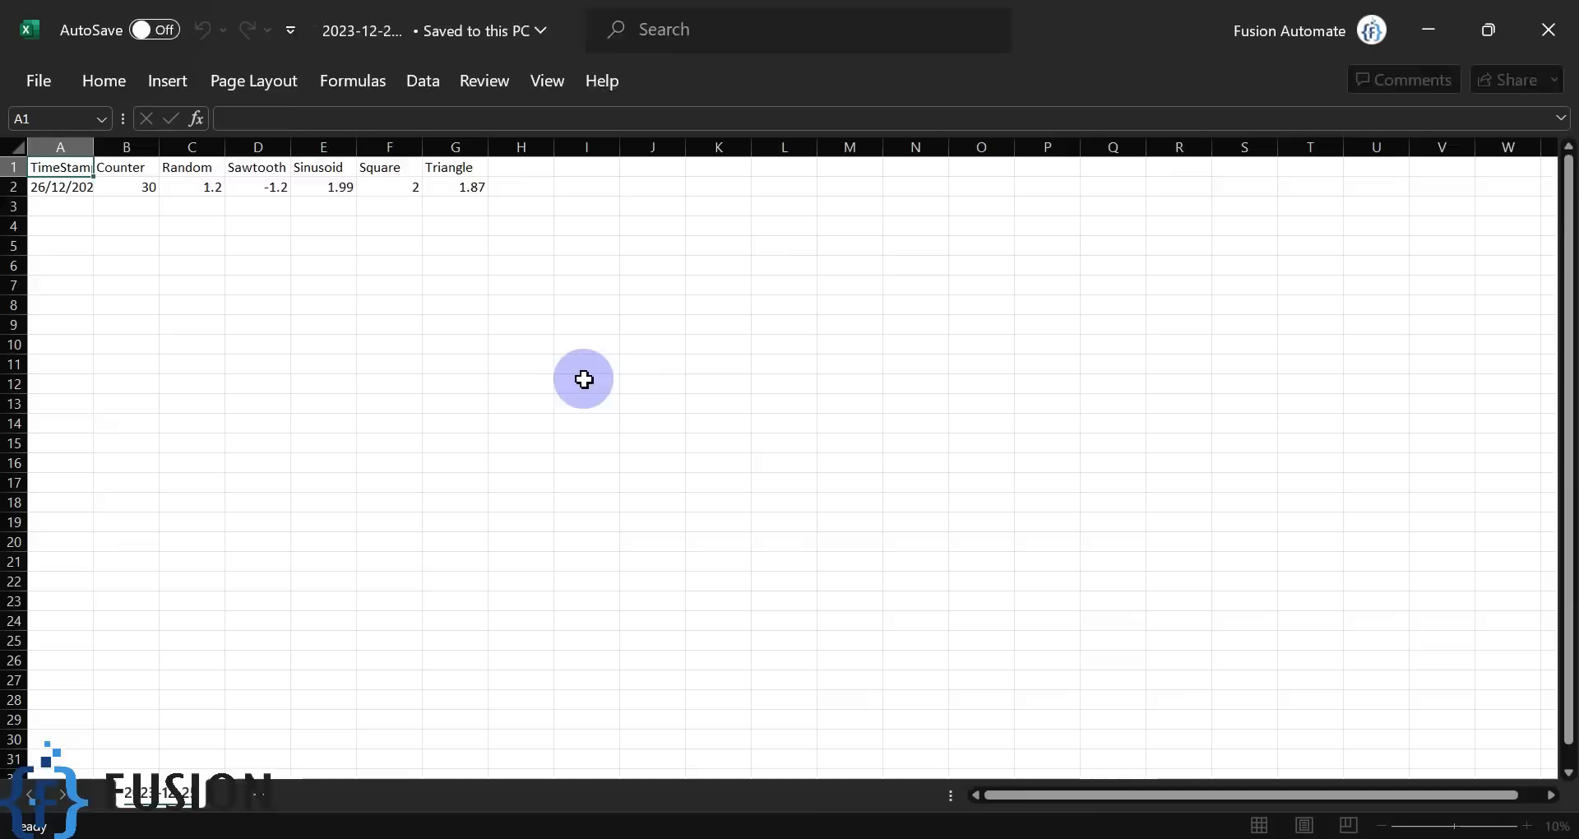
{"action": "left_click_drag", "start_coordinate": [1121, 28], "coordinate": [698, 214]}
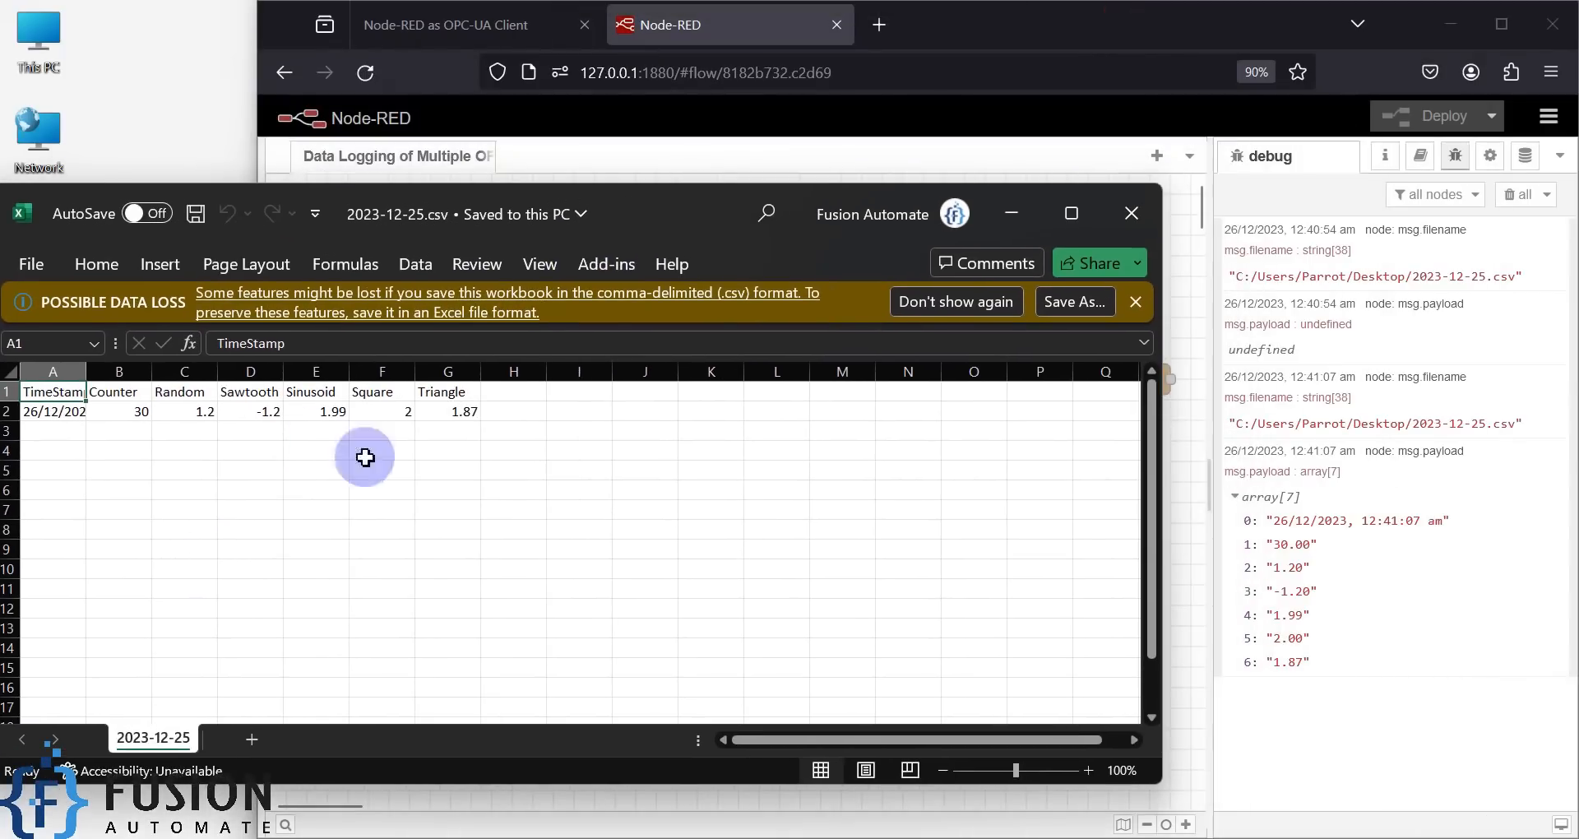
{"action": "double_click", "coordinate": [88, 371]}
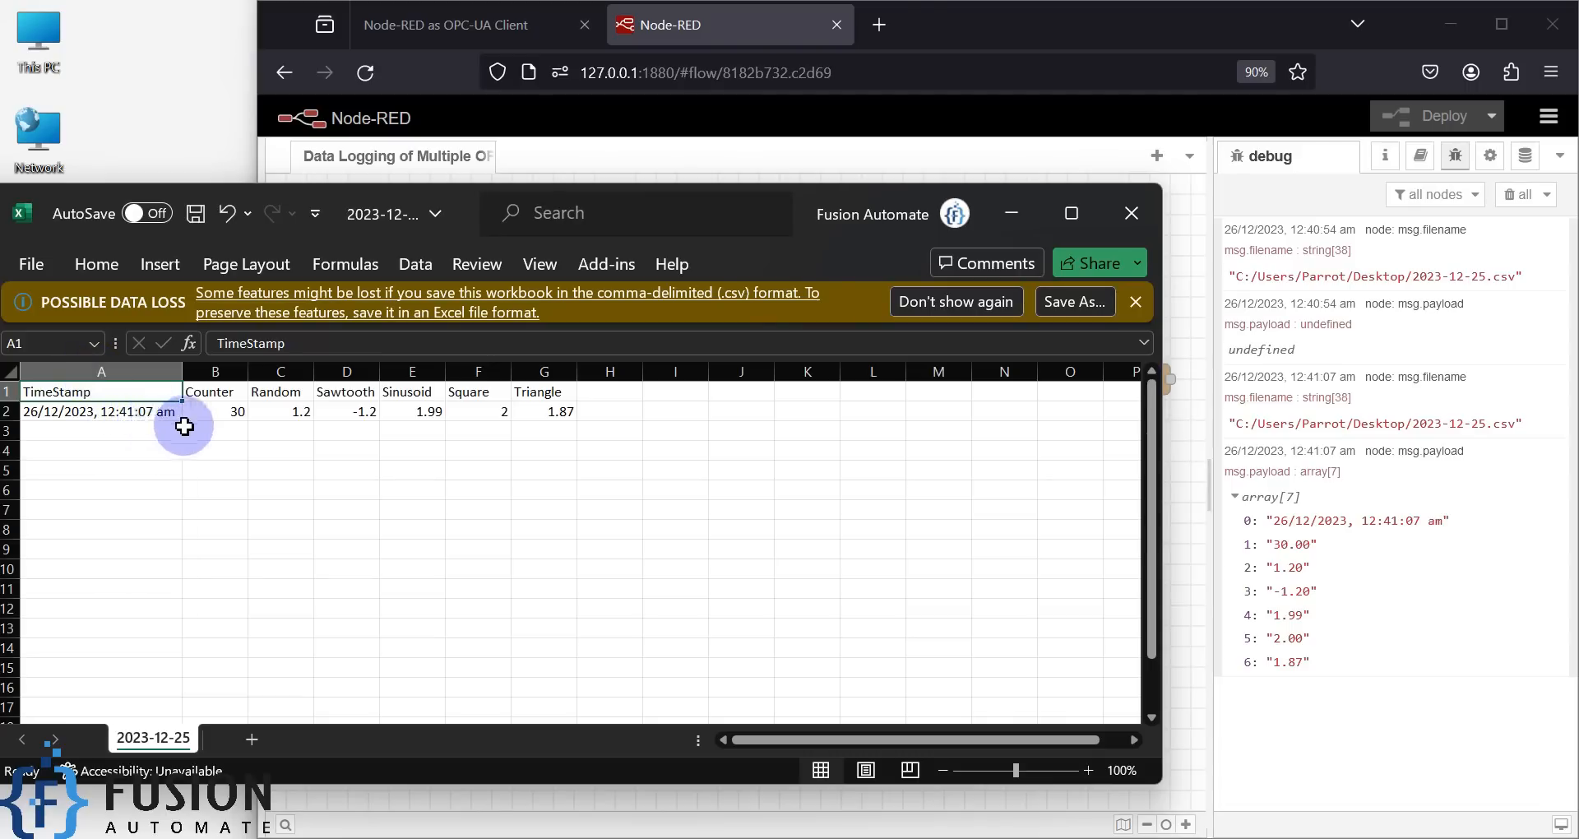
- Check row 2 values 30, 1.2, -1.2, 1.99, 2, 1.87 in B2–G2, then close Excel
{"action": "left_click", "coordinate": [219, 412]}
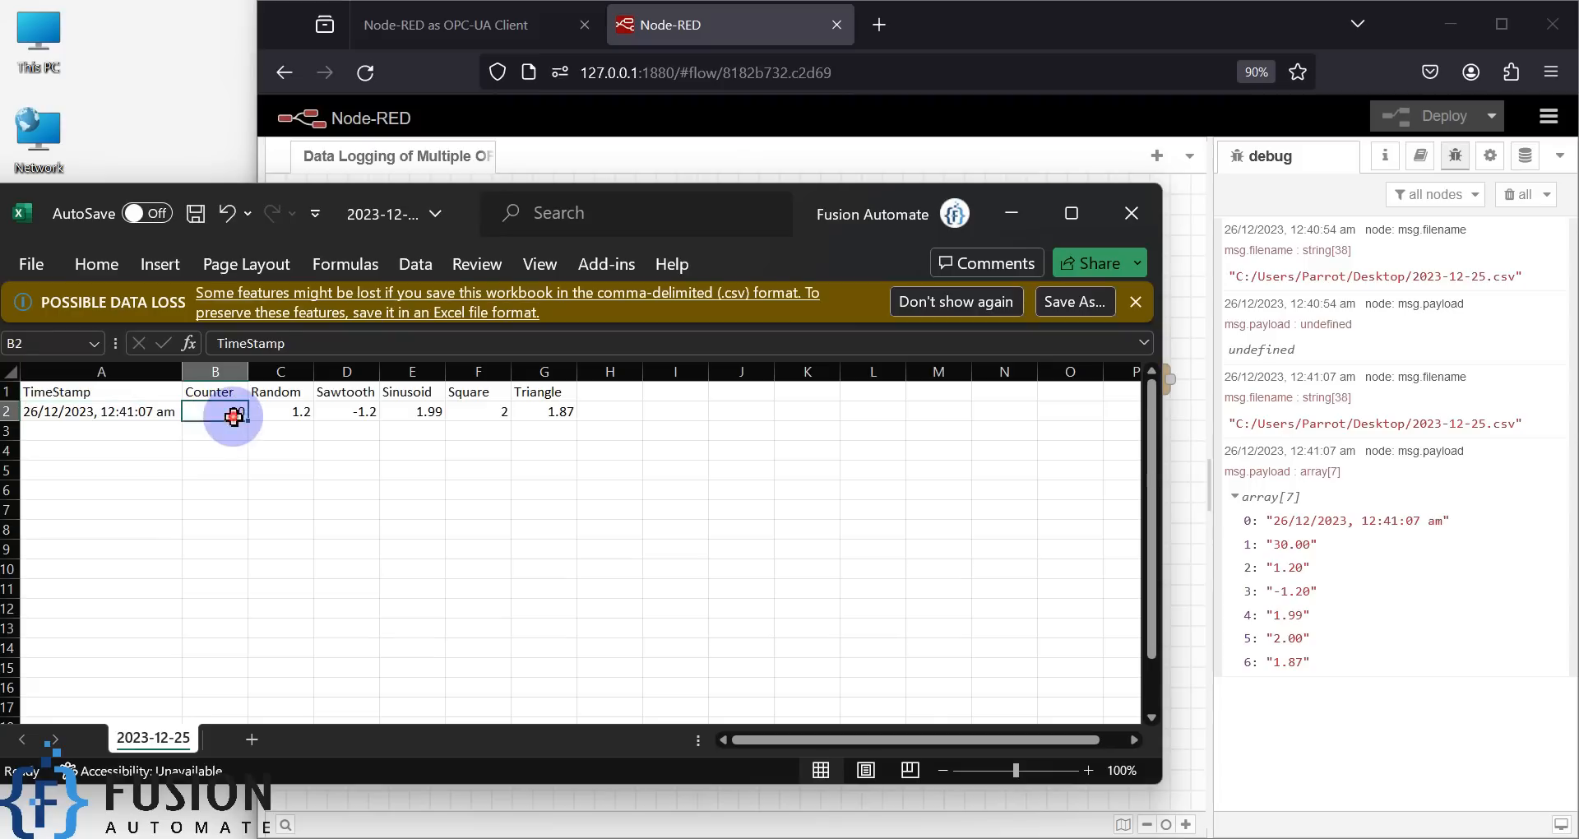
{"action": "left_click", "coordinate": [284, 414]}
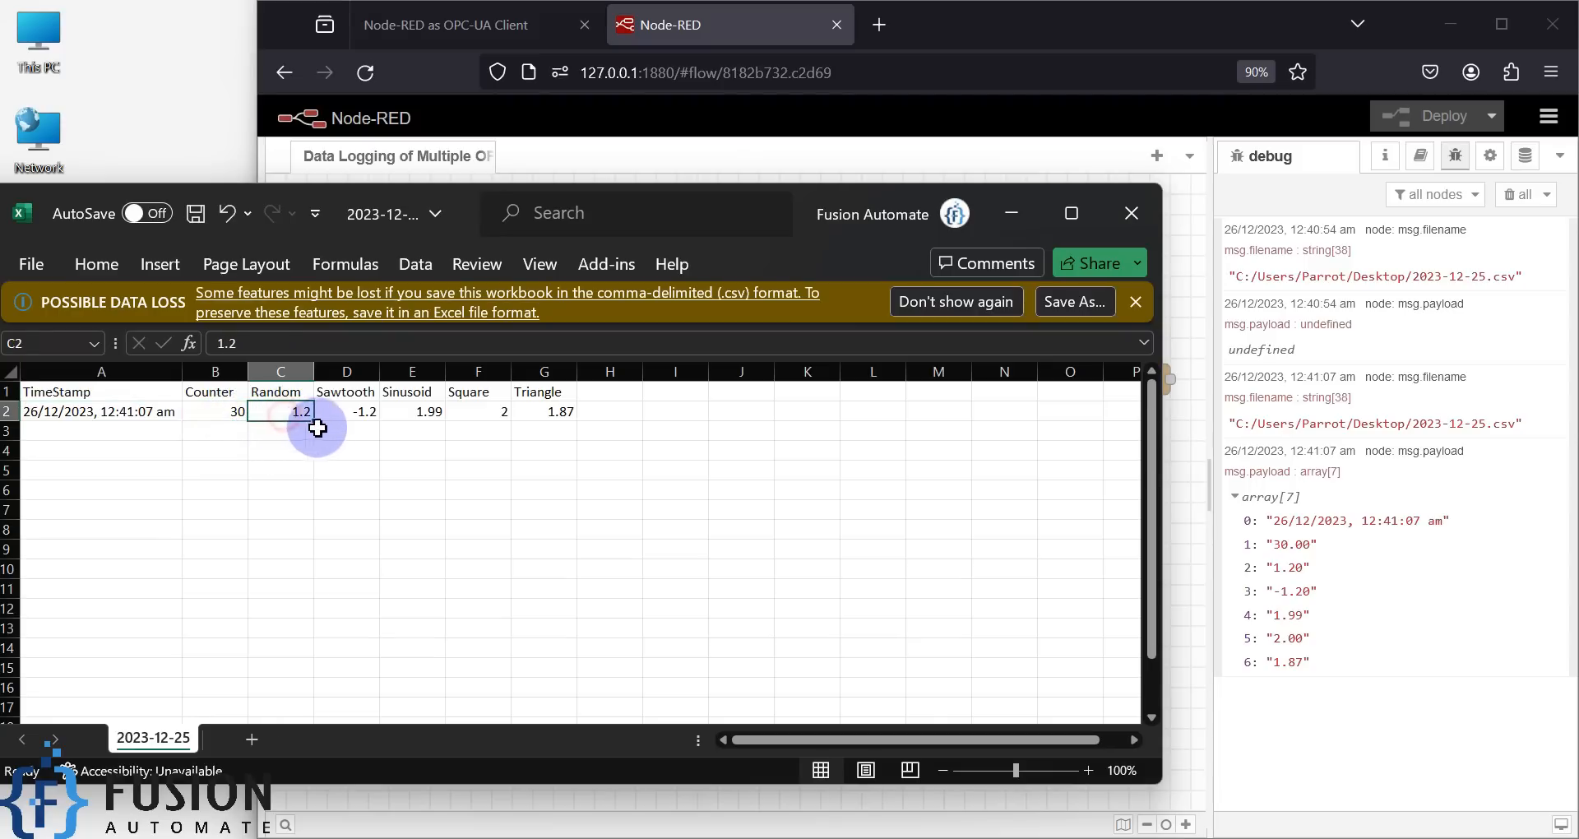
{"action": "left_click", "coordinate": [356, 411]}
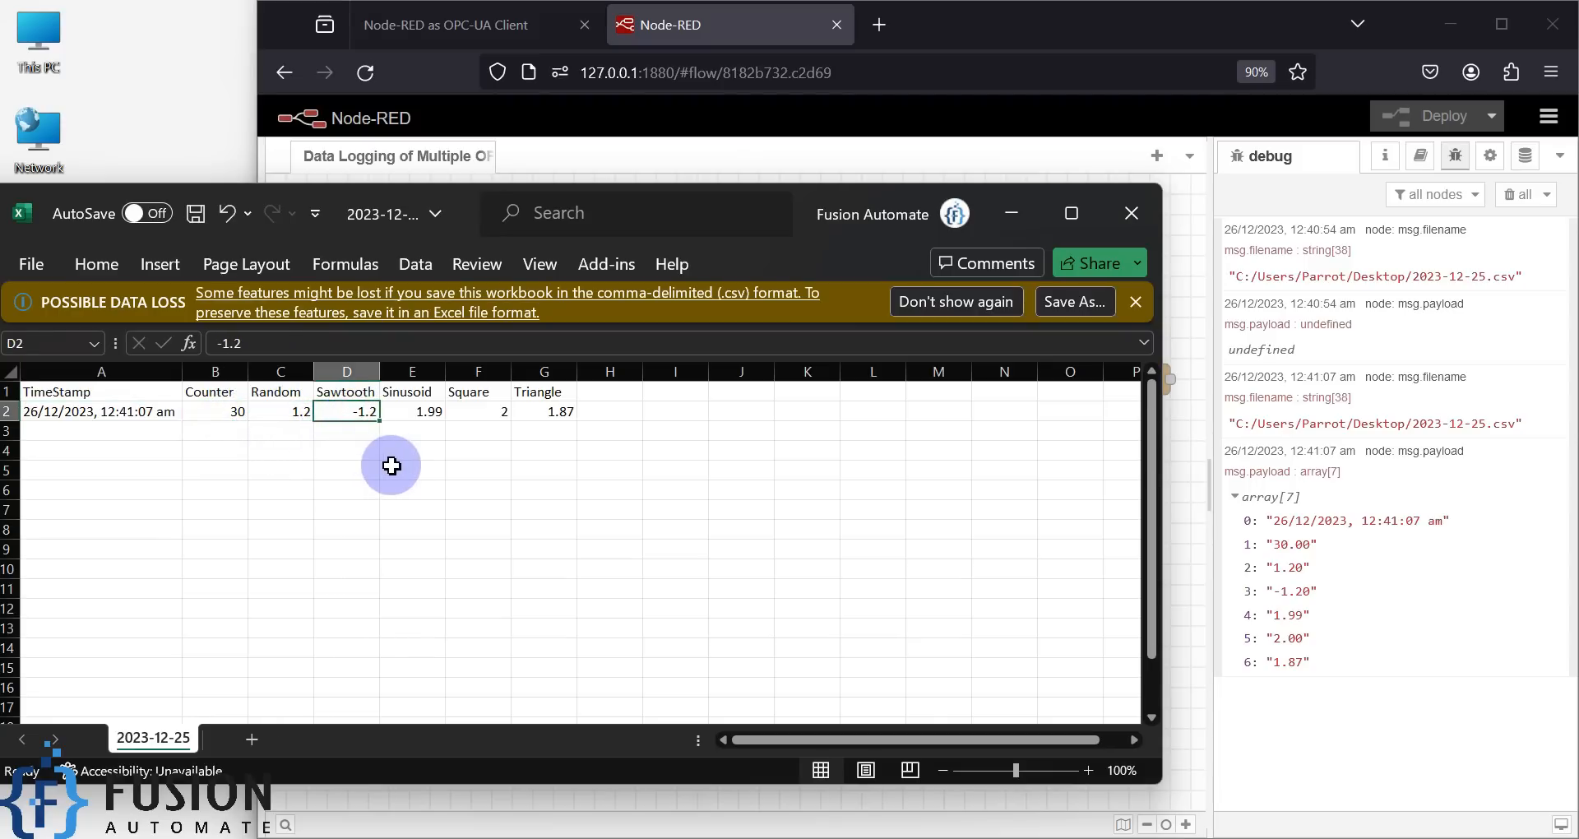
{"action": "left_click", "coordinate": [405, 413]}
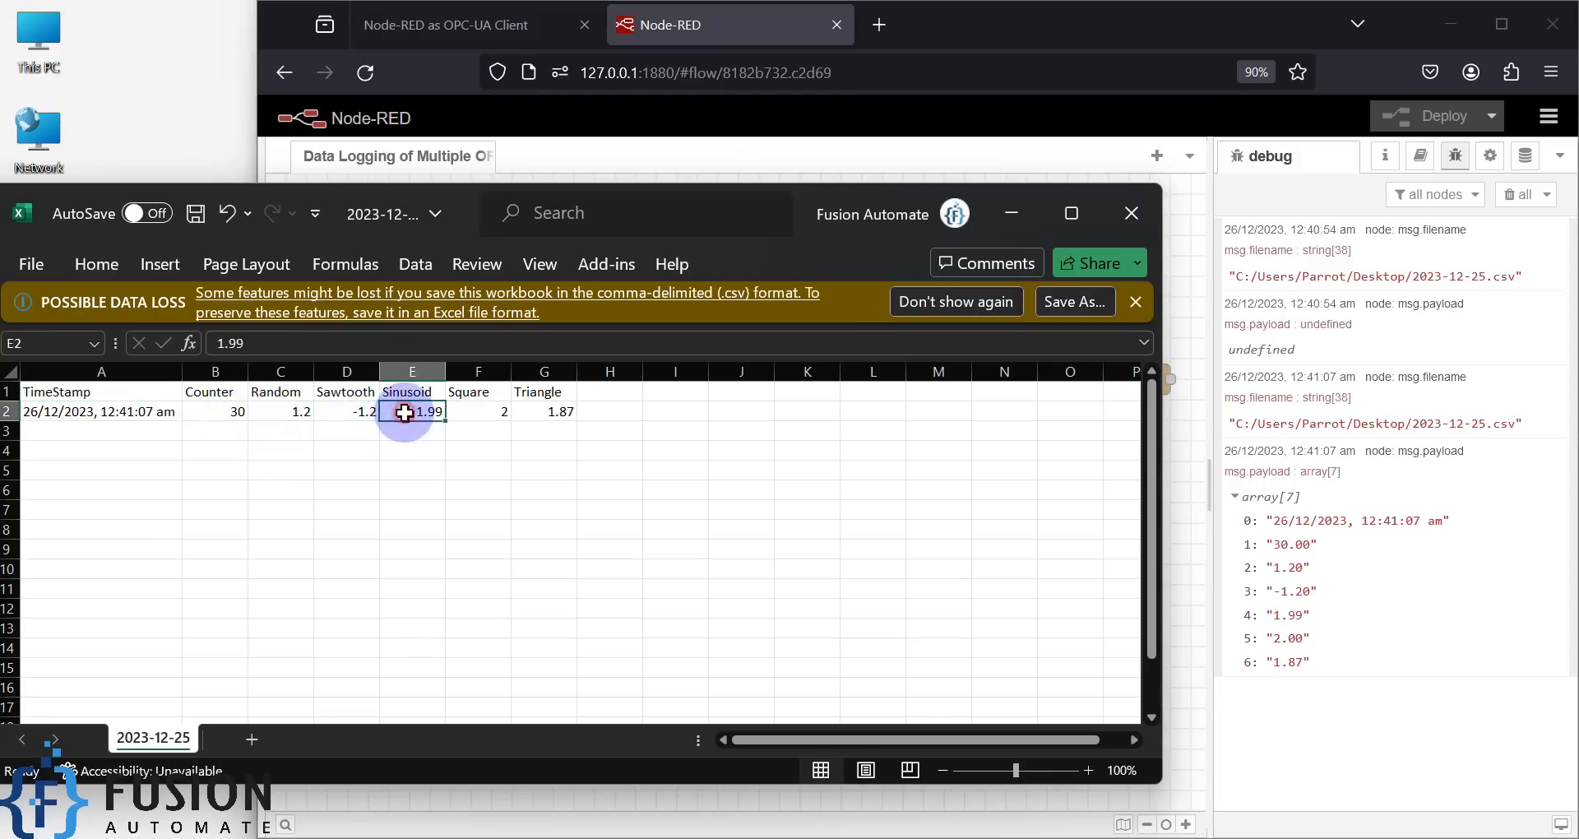
{"action": "left_click", "coordinate": [464, 415]}
{"action": "left_click", "coordinate": [545, 419]}
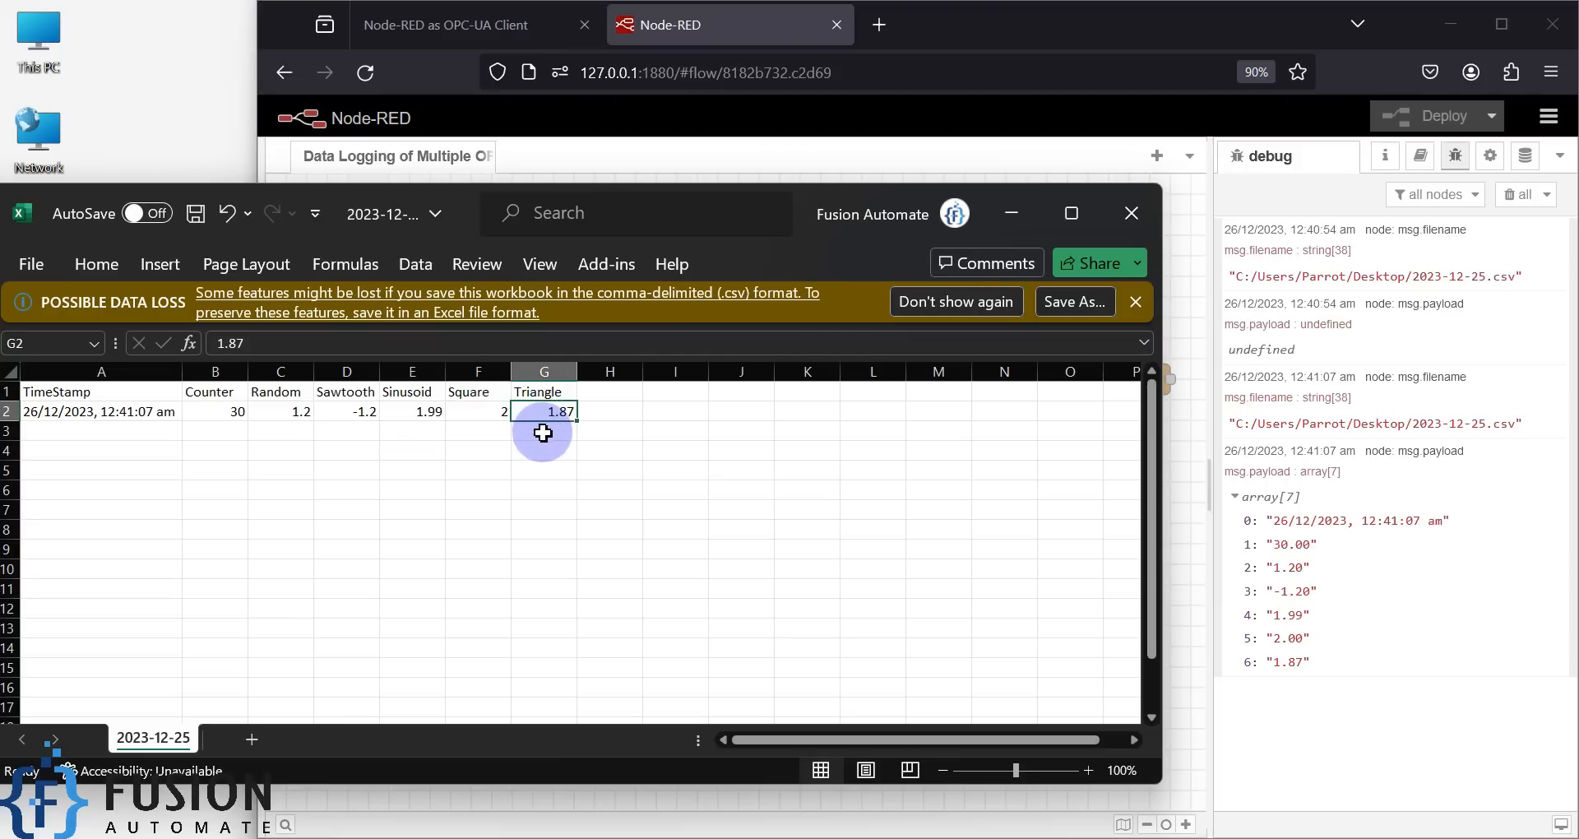
{"action": "left_click", "coordinate": [1131, 213]}
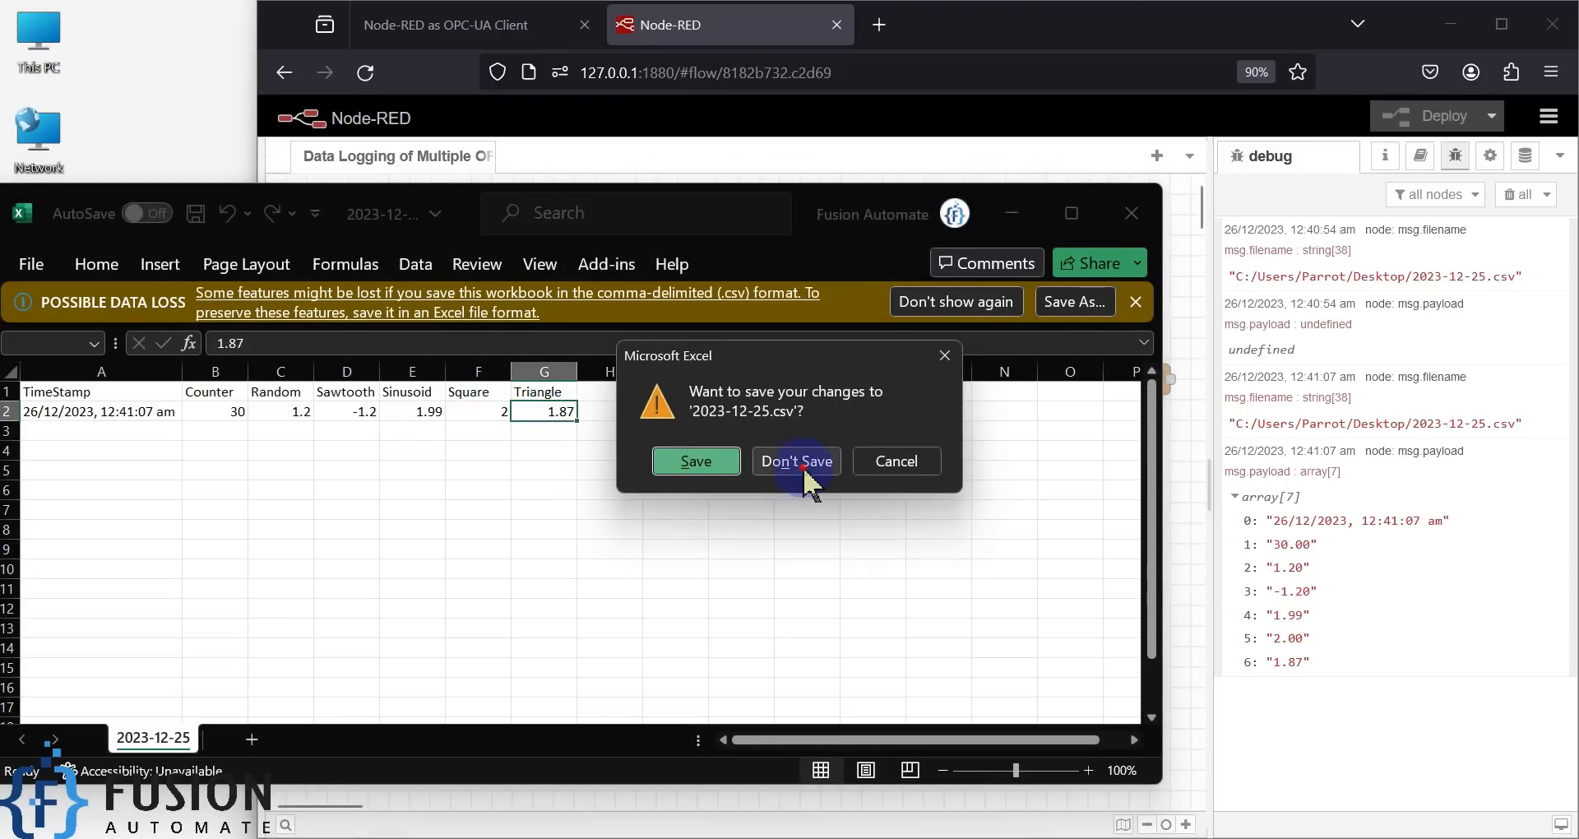
{"action": "left_click", "coordinate": [691, 463]}
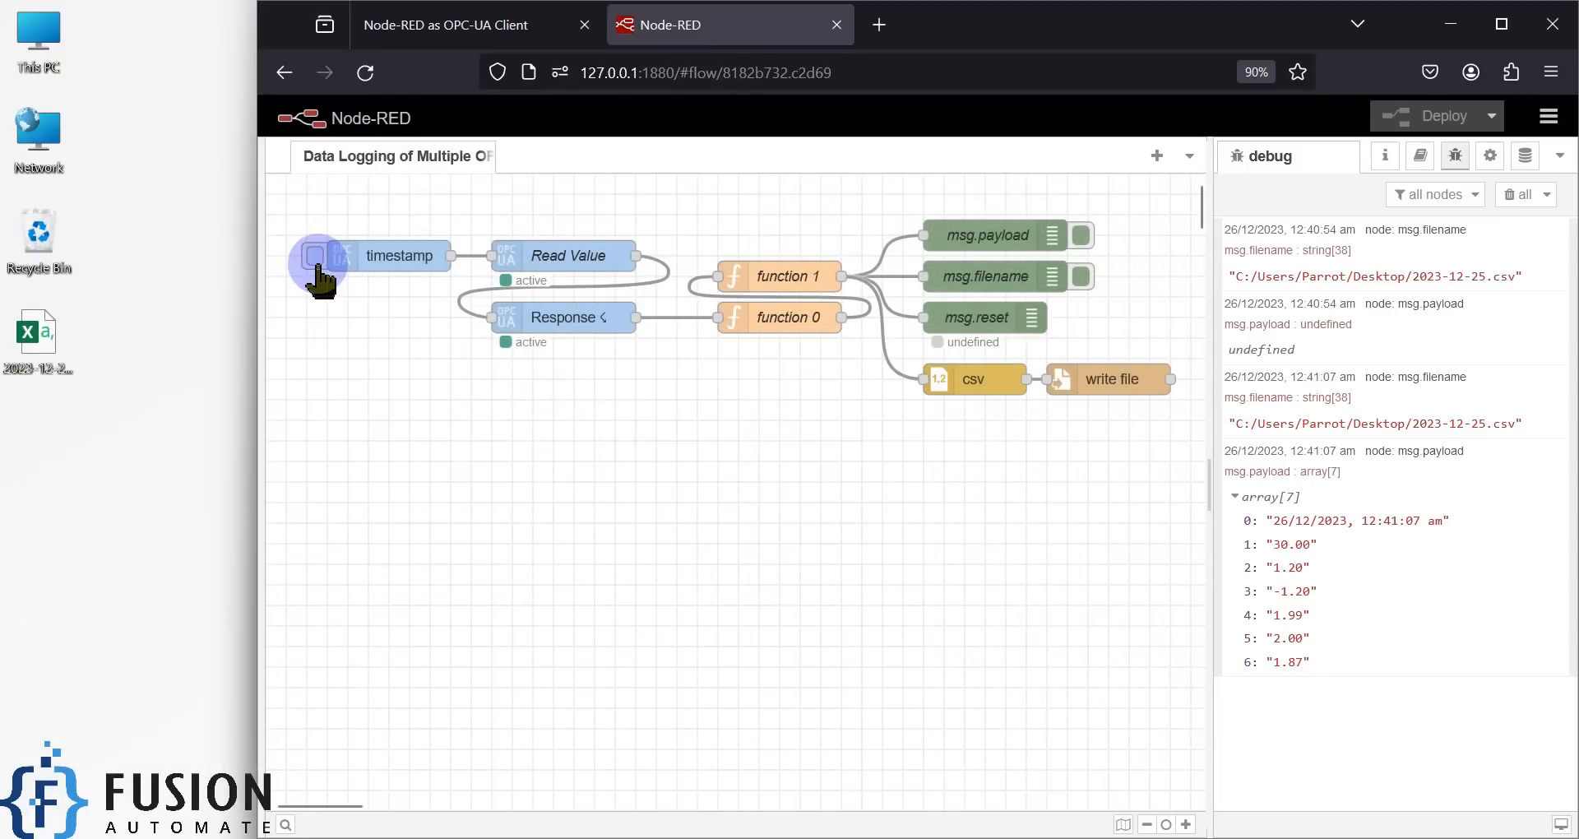
- Inject a second reading, confirm its new row 3 values in the CSV, and close Excel
{"action": "left_click", "coordinate": [315, 257]}
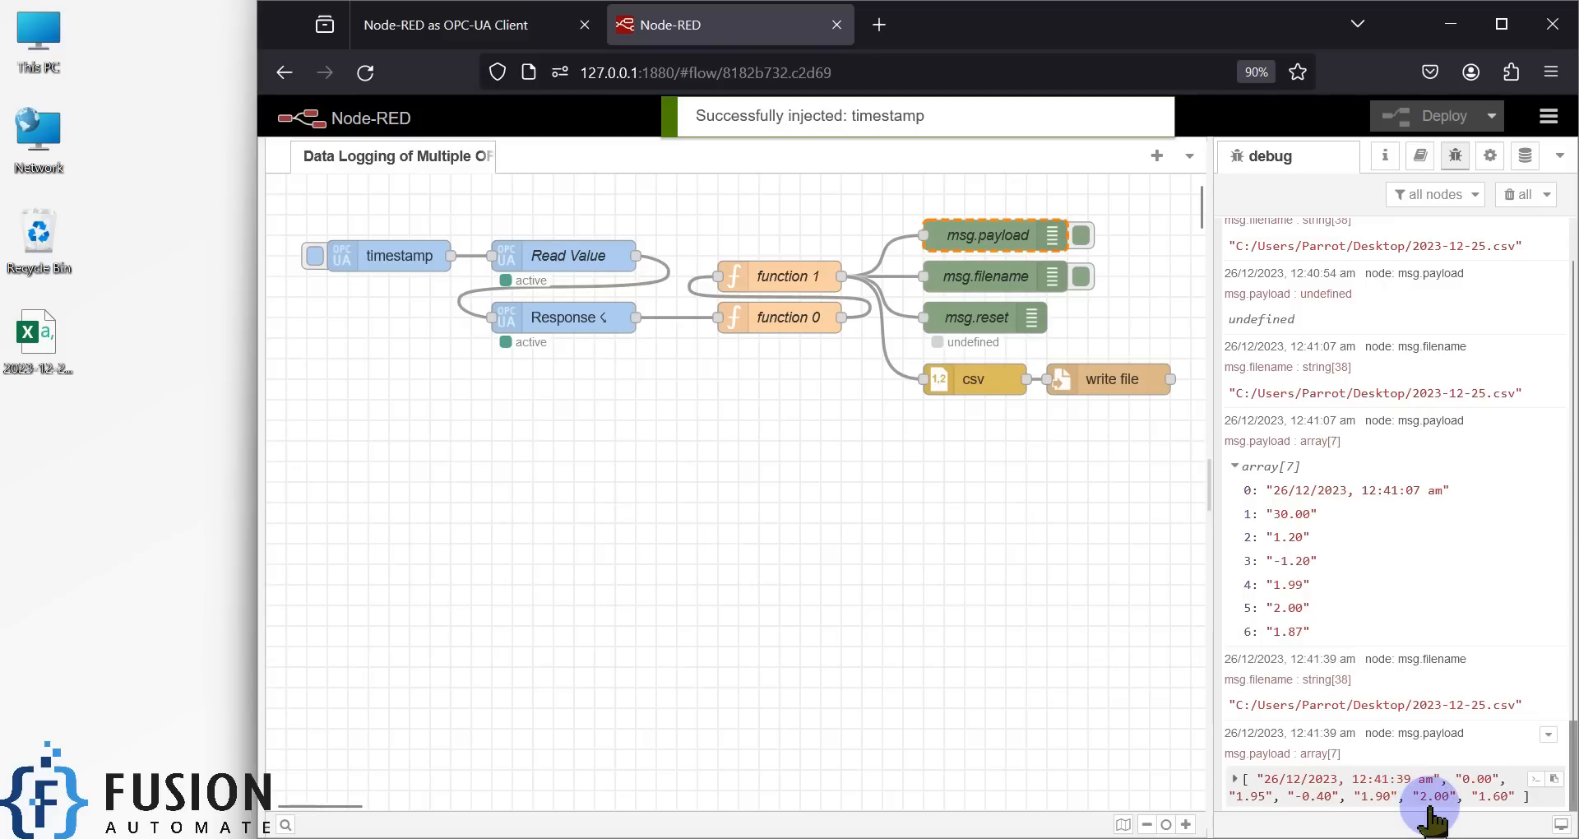
{"action": "double_click", "coordinate": [26, 343]}
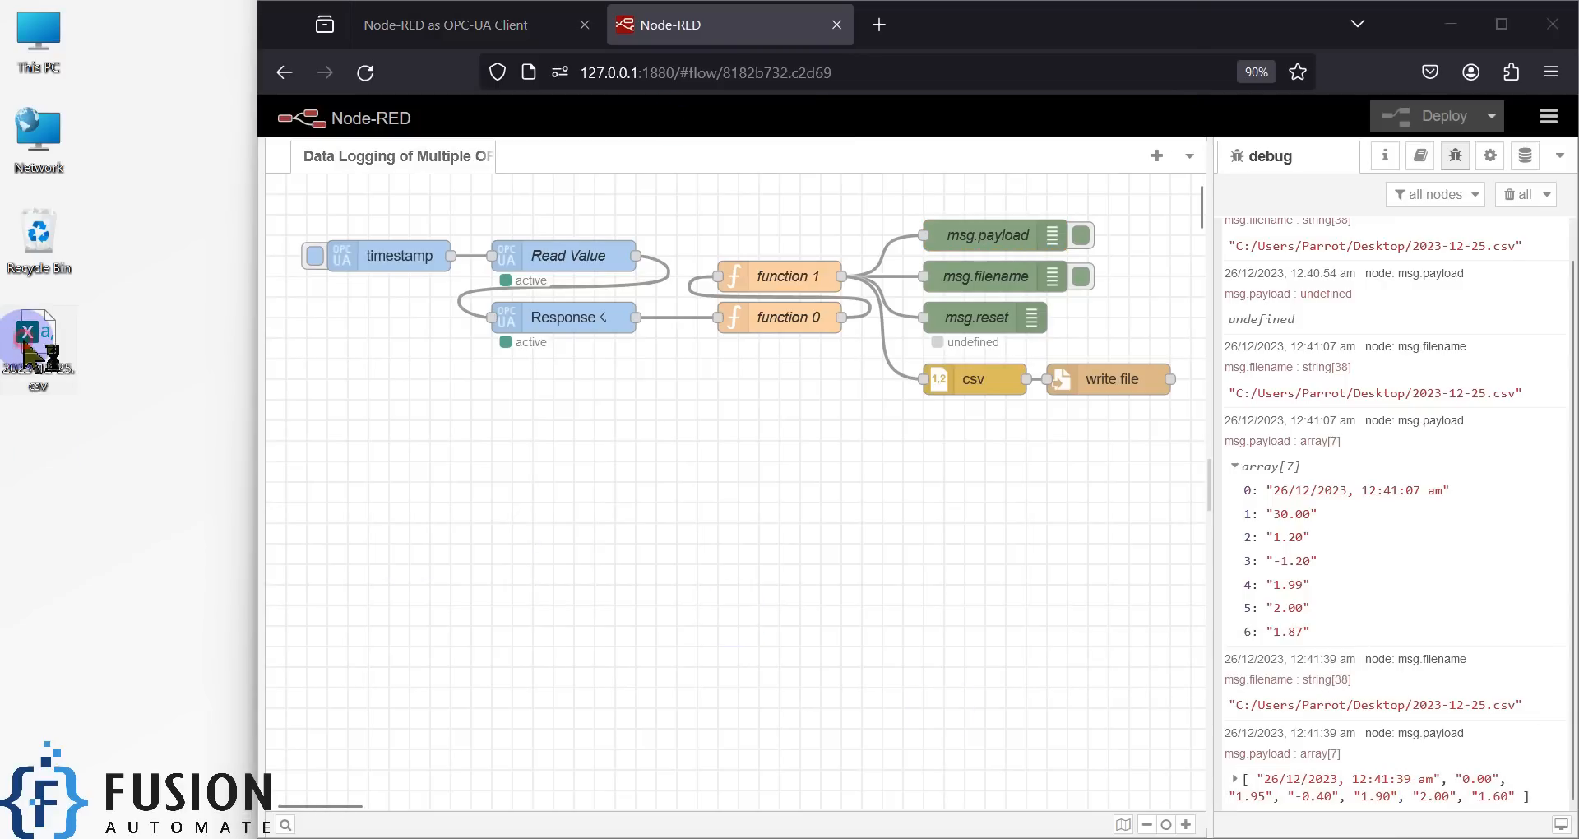
{"action": "left_click_drag", "start_coordinate": [128, 432], "coordinate": [463, 430]}
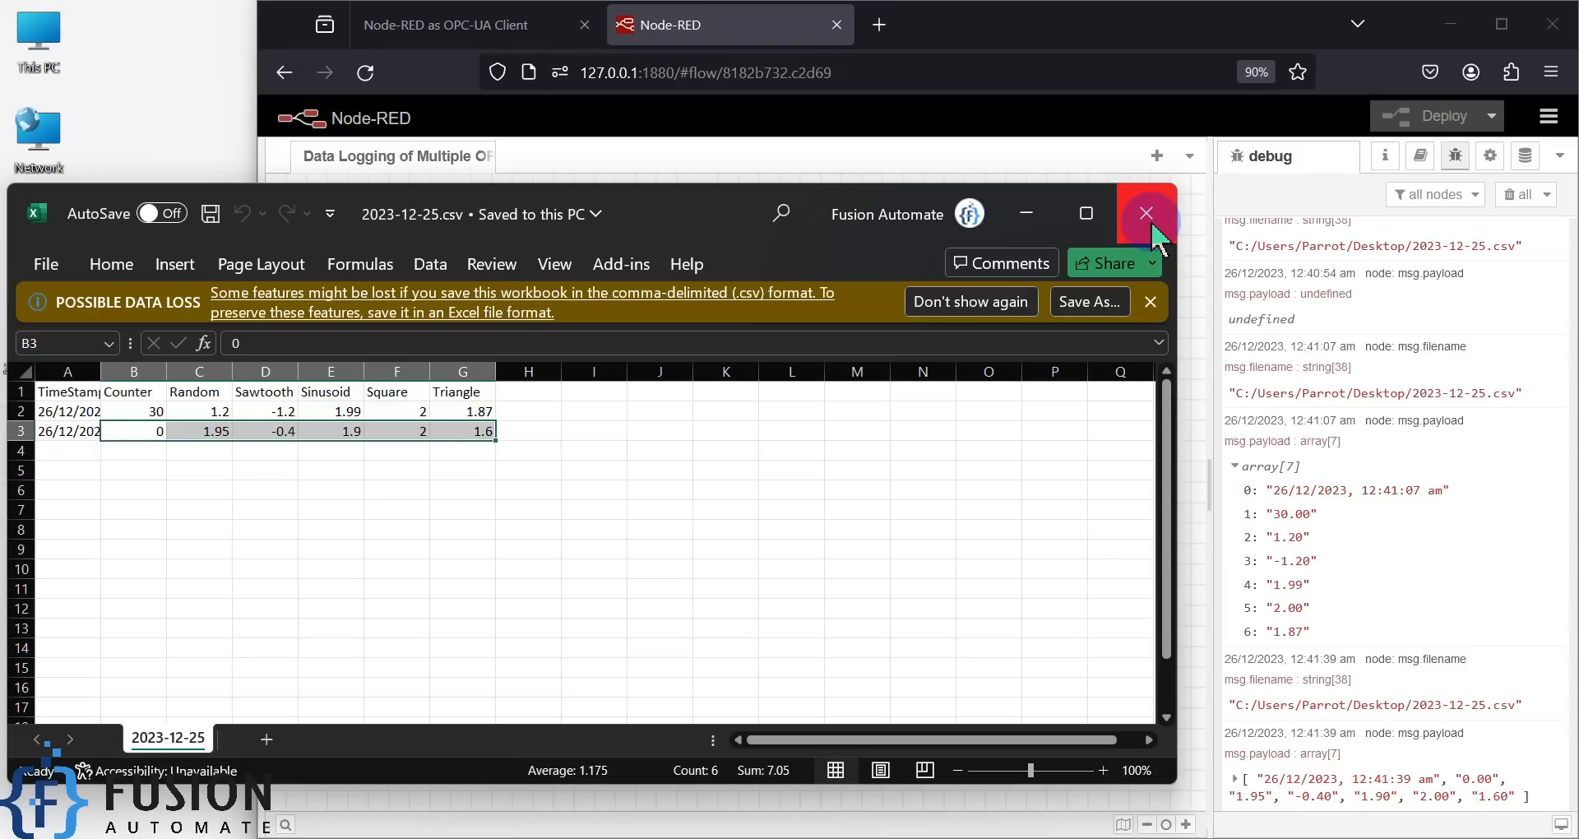
{"action": "left_click", "coordinate": [1148, 217]}
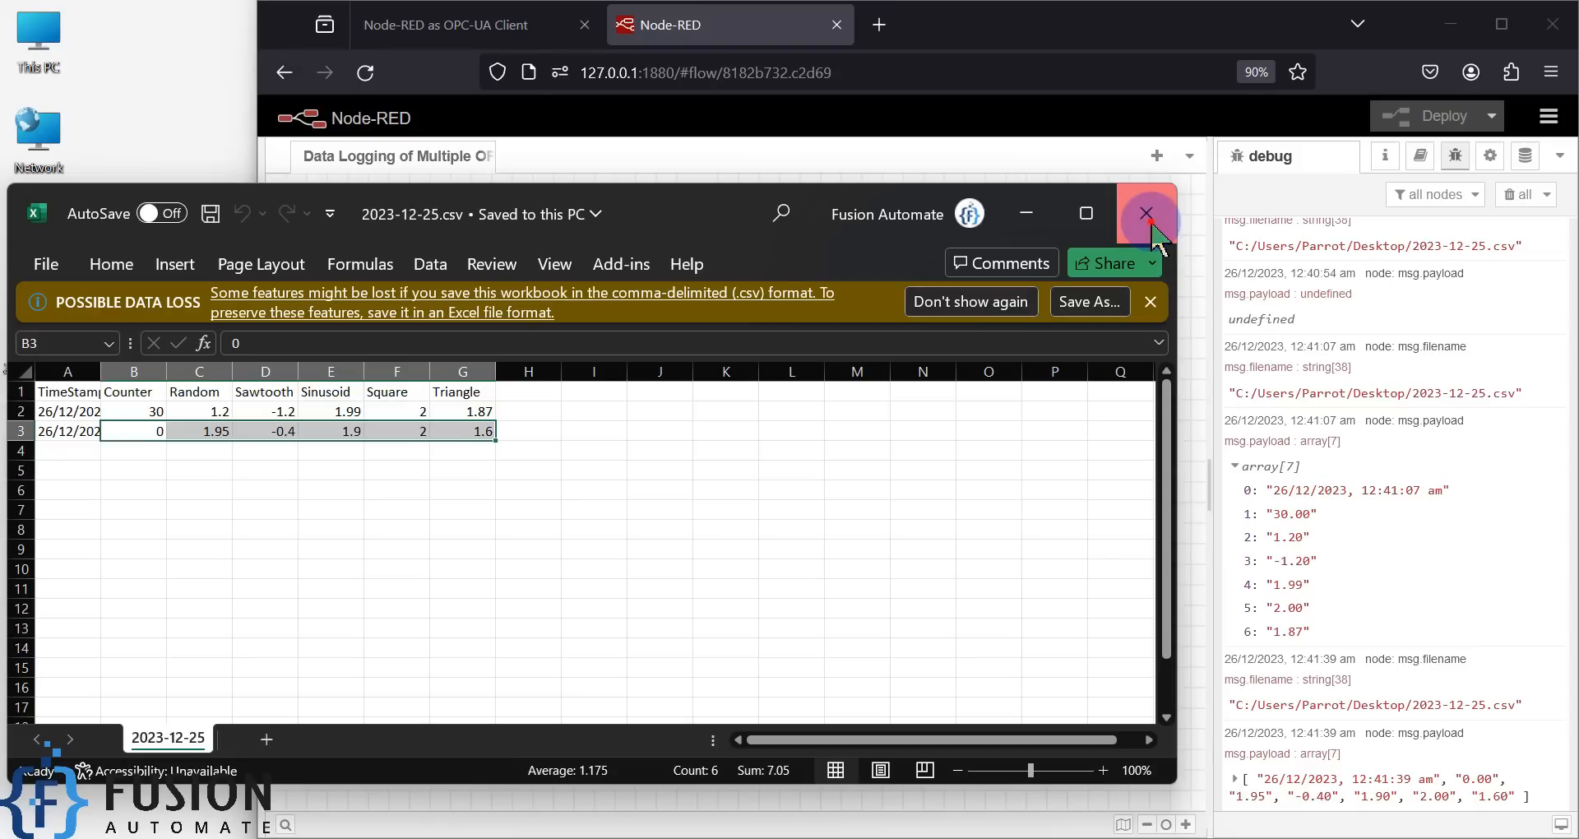
{"action": "double_click", "coordinate": [385, 257]}
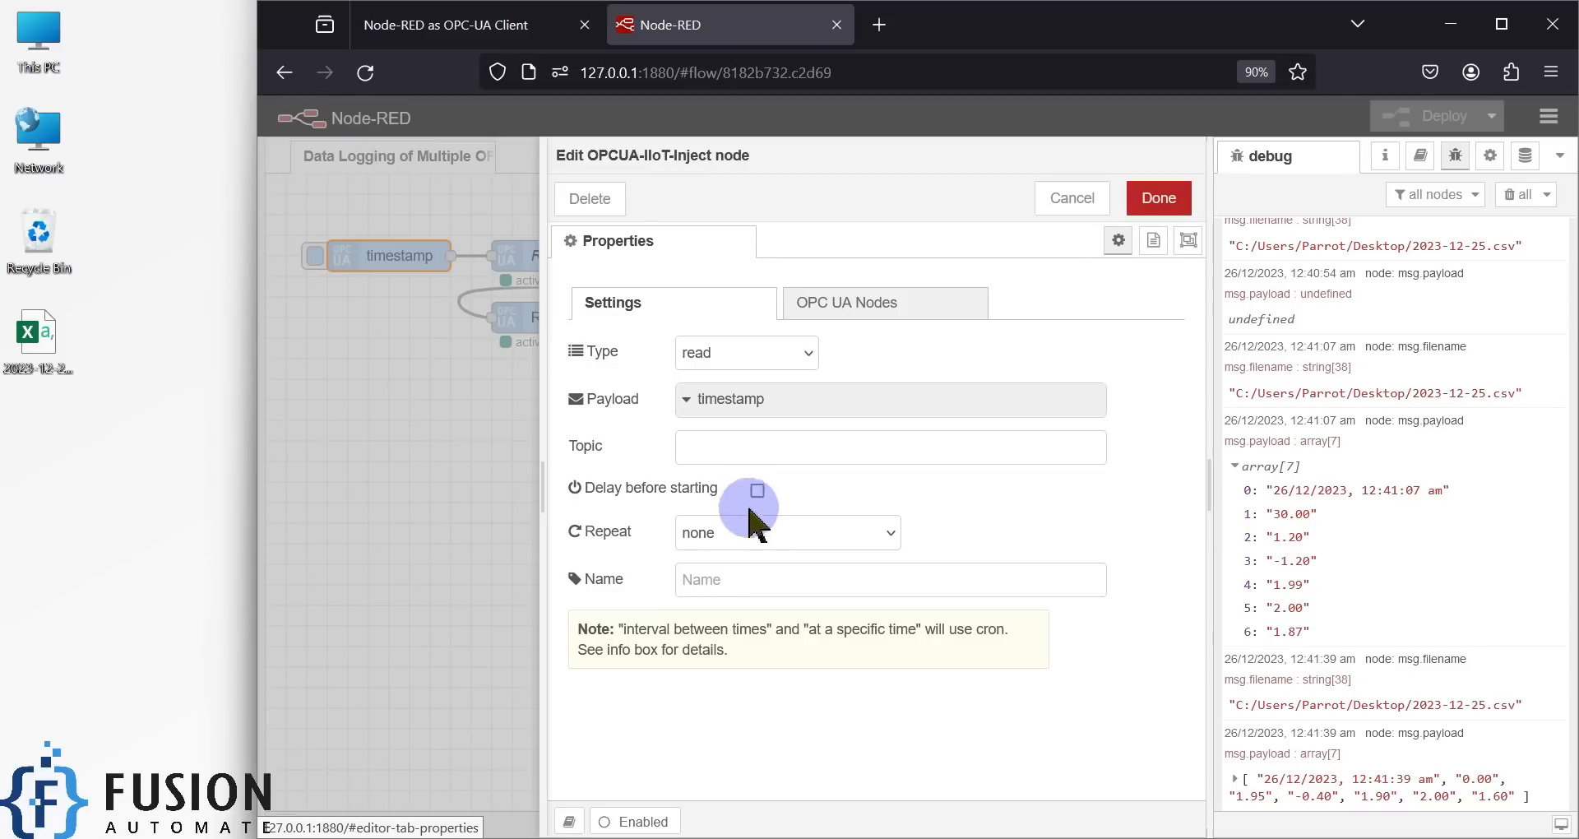
- Set the timestamp inject to repeat every 5 seconds with a 2-second delay before starting
{"action": "left_click", "coordinate": [724, 532]}
{"action": "left_click", "coordinate": [733, 585]}
{"action": "left_click", "coordinate": [755, 629]}
{"action": "left_click_drag", "start_coordinate": [756, 629], "coordinate": [728, 628]}
{"action": "type", "text": "5"}
{"action": "left_click", "coordinate": [872, 631]}
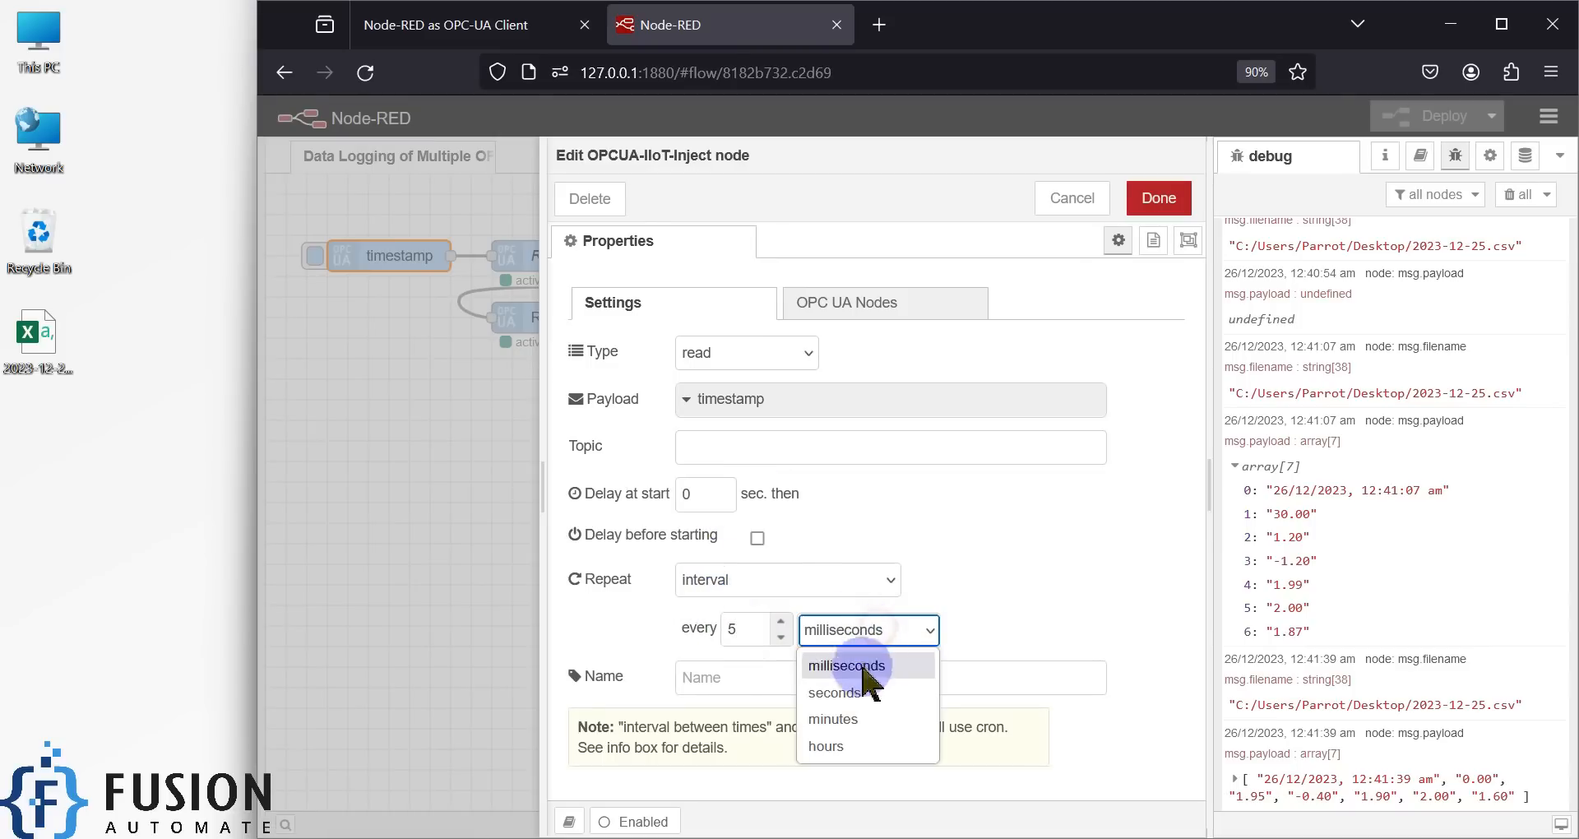
{"action": "left_click", "coordinate": [872, 689]}
{"action": "left_click_drag", "start_coordinate": [707, 495], "coordinate": [634, 495]}
{"action": "type", "text": "2"}
{"action": "left_click", "coordinate": [756, 537]}
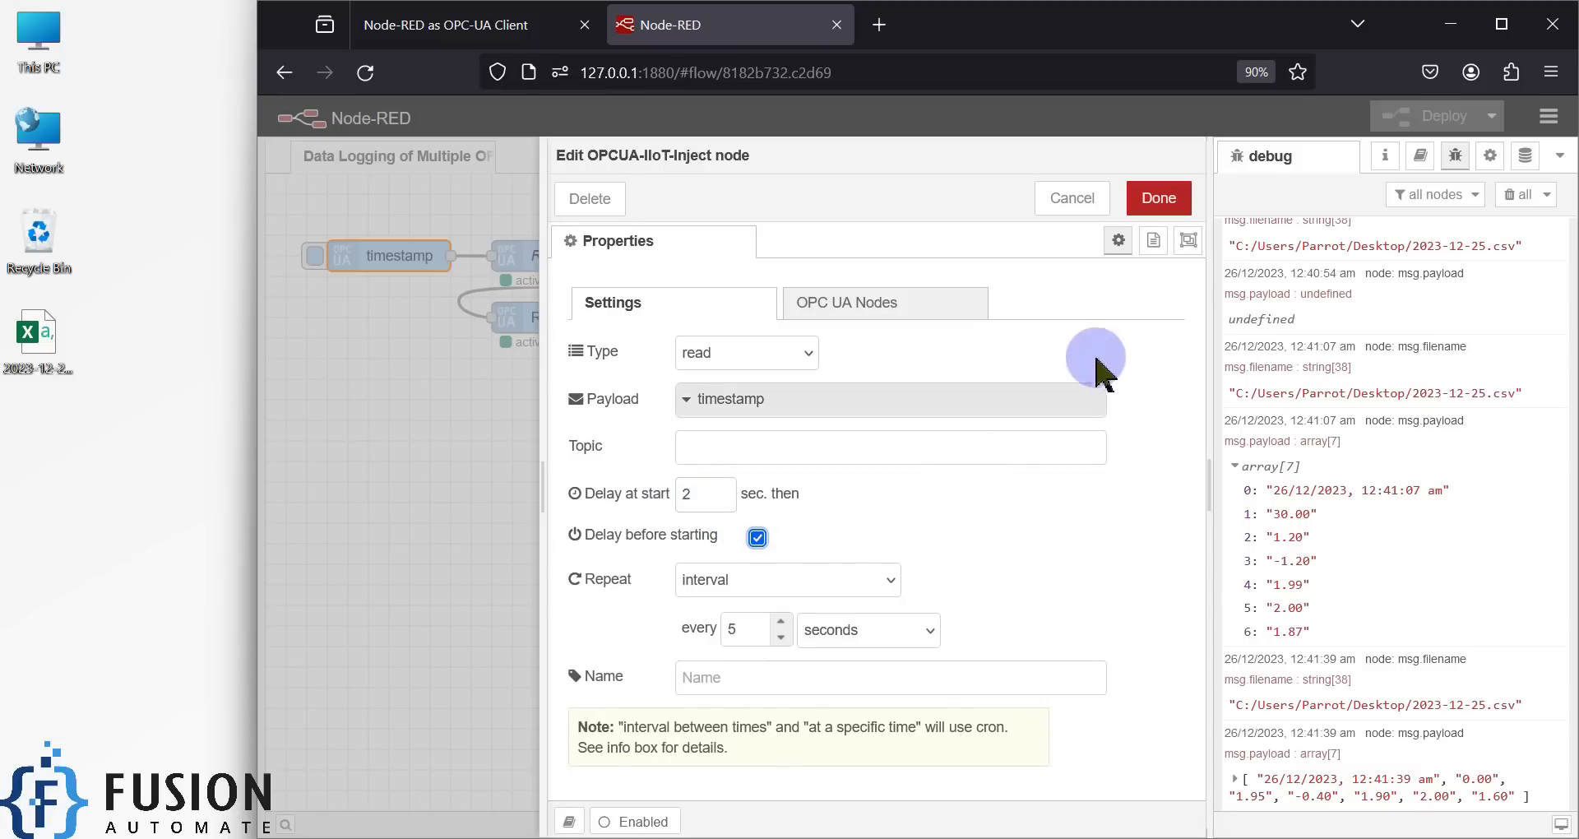
{"action": "left_click", "coordinate": [1183, 197]}
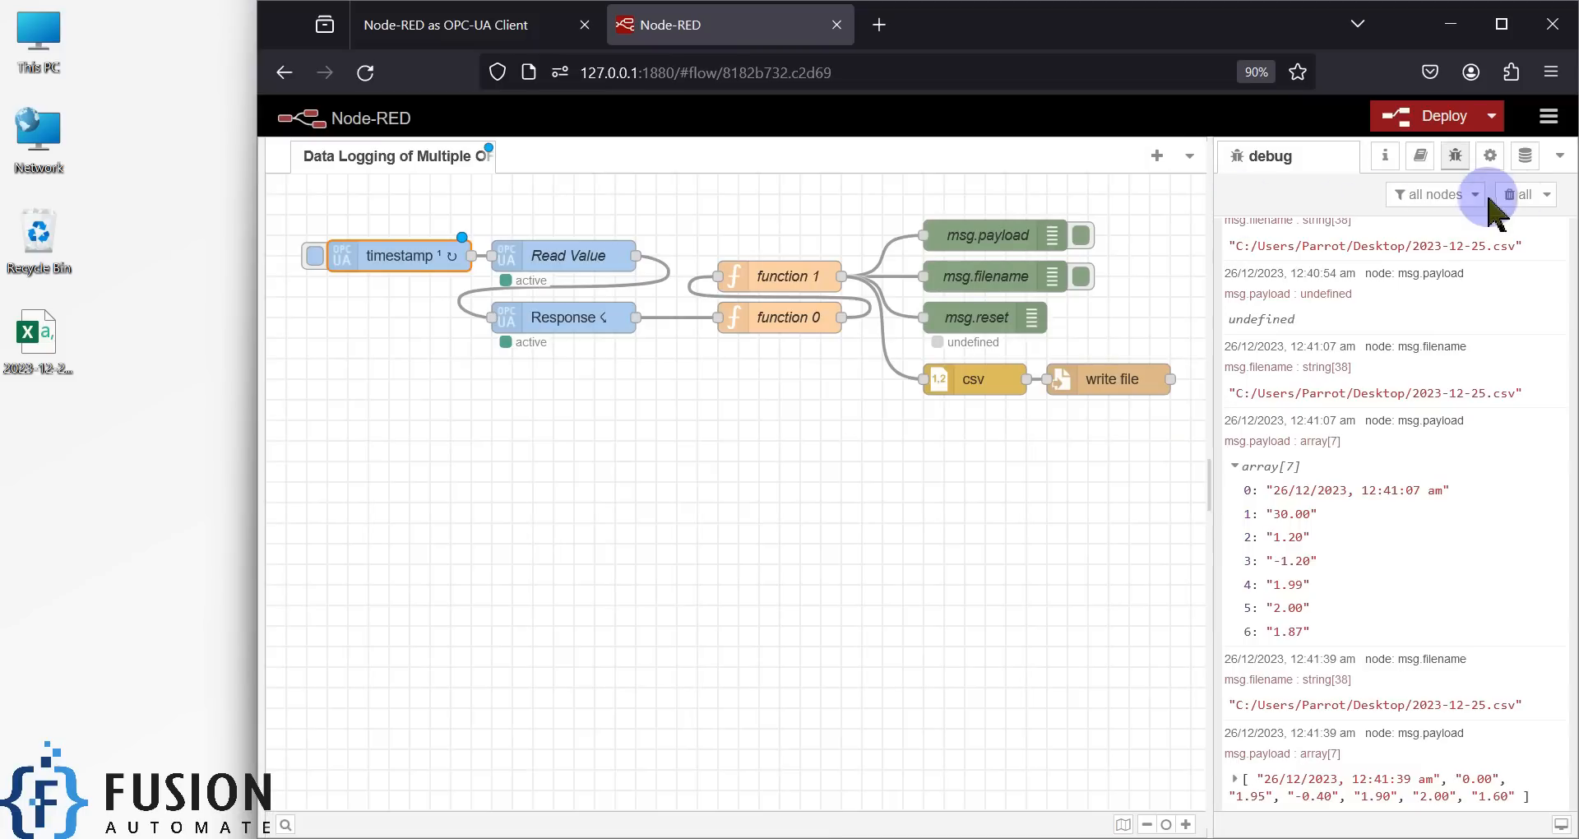
- Clear the old debug messages and deploy the updated flow
{"action": "left_click", "coordinate": [1516, 195]}
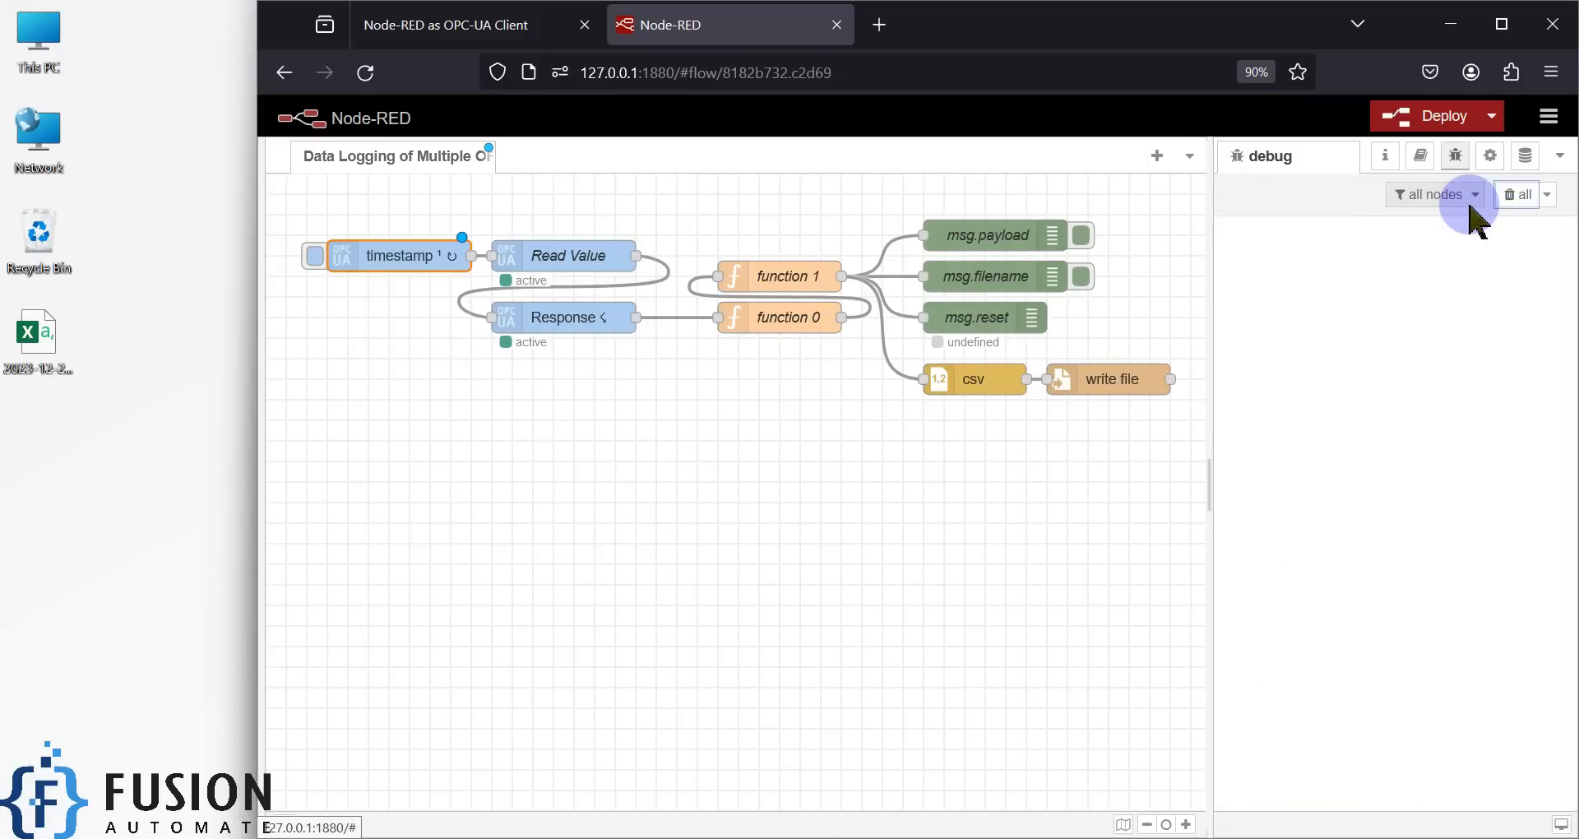
{"action": "key", "text": "ctrl+d"}
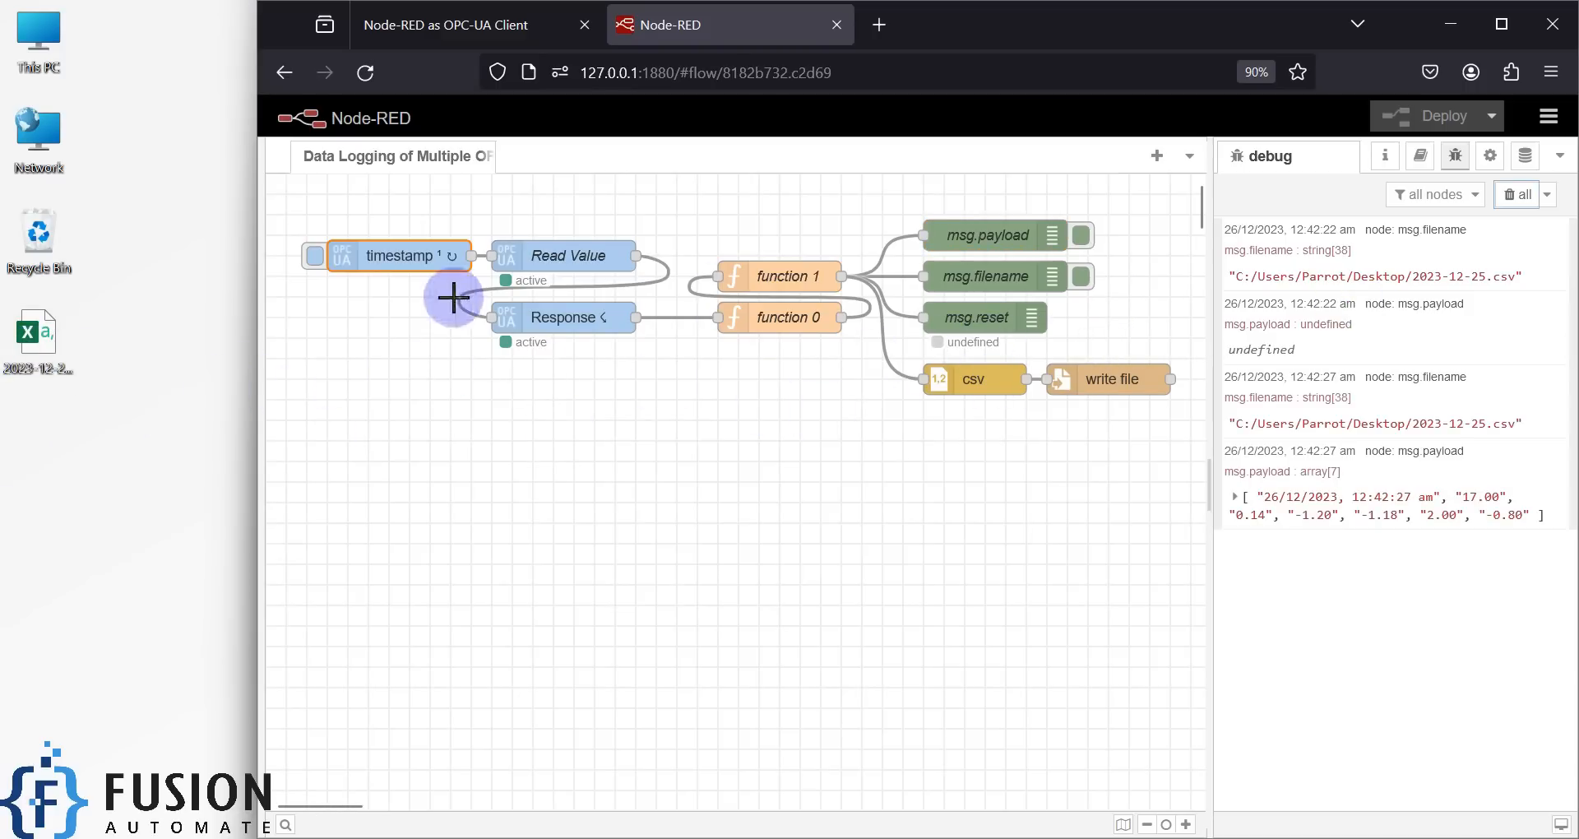
{"action": "left_click_drag", "start_coordinate": [154, 426], "coordinate": [4, 316]}
- Disable the timestamp inject node and redeploy the flow to stop periodic logging
{"action": "double_click", "coordinate": [398, 255]}
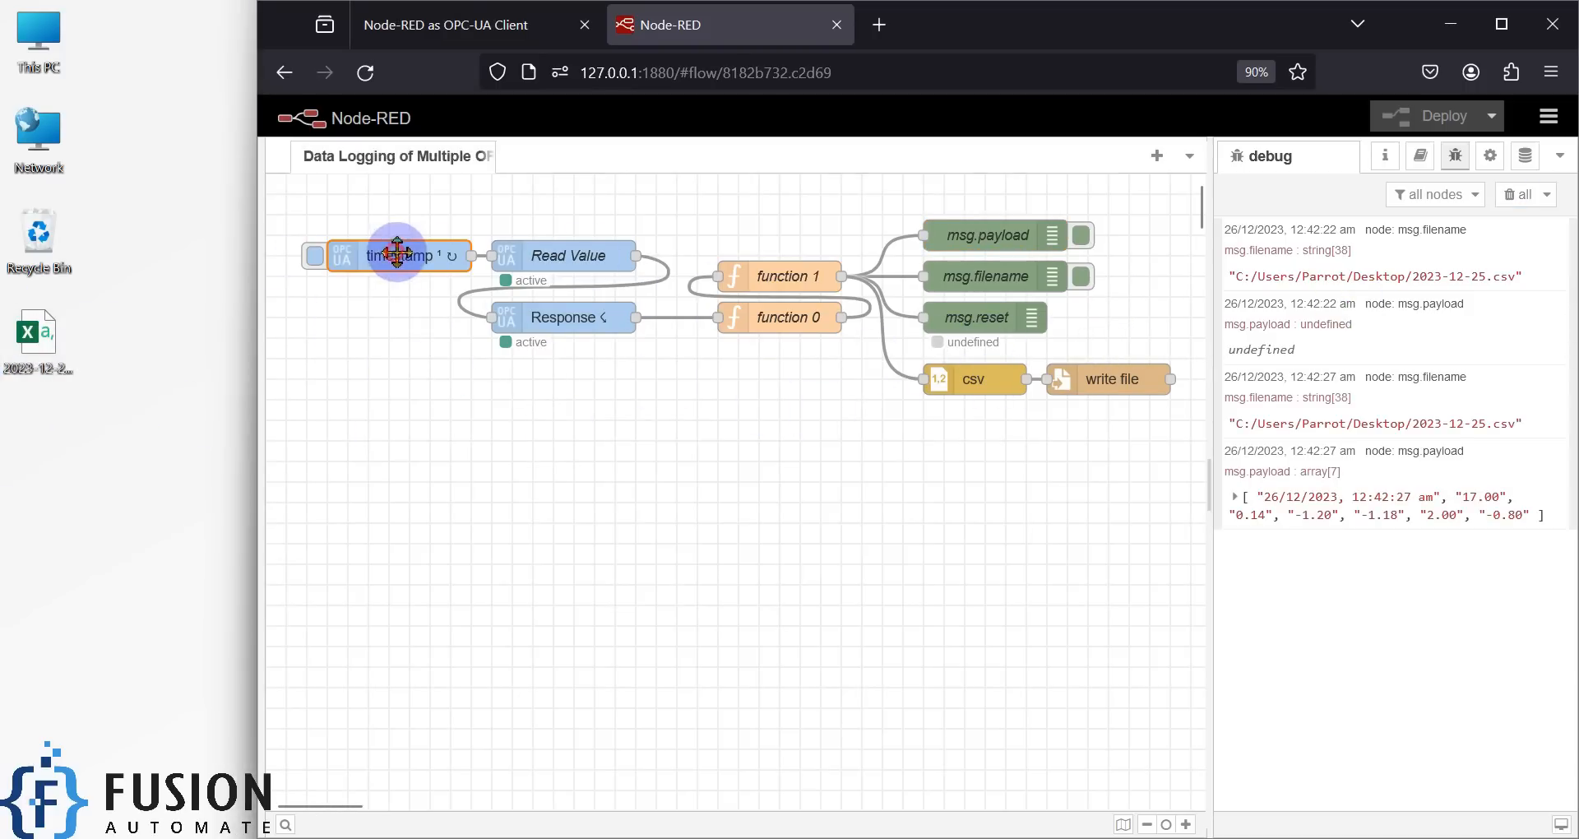
{"action": "left_click", "coordinate": [650, 823]}
{"action": "left_click", "coordinate": [1185, 201]}
{"action": "key", "text": "ctrl+d"}
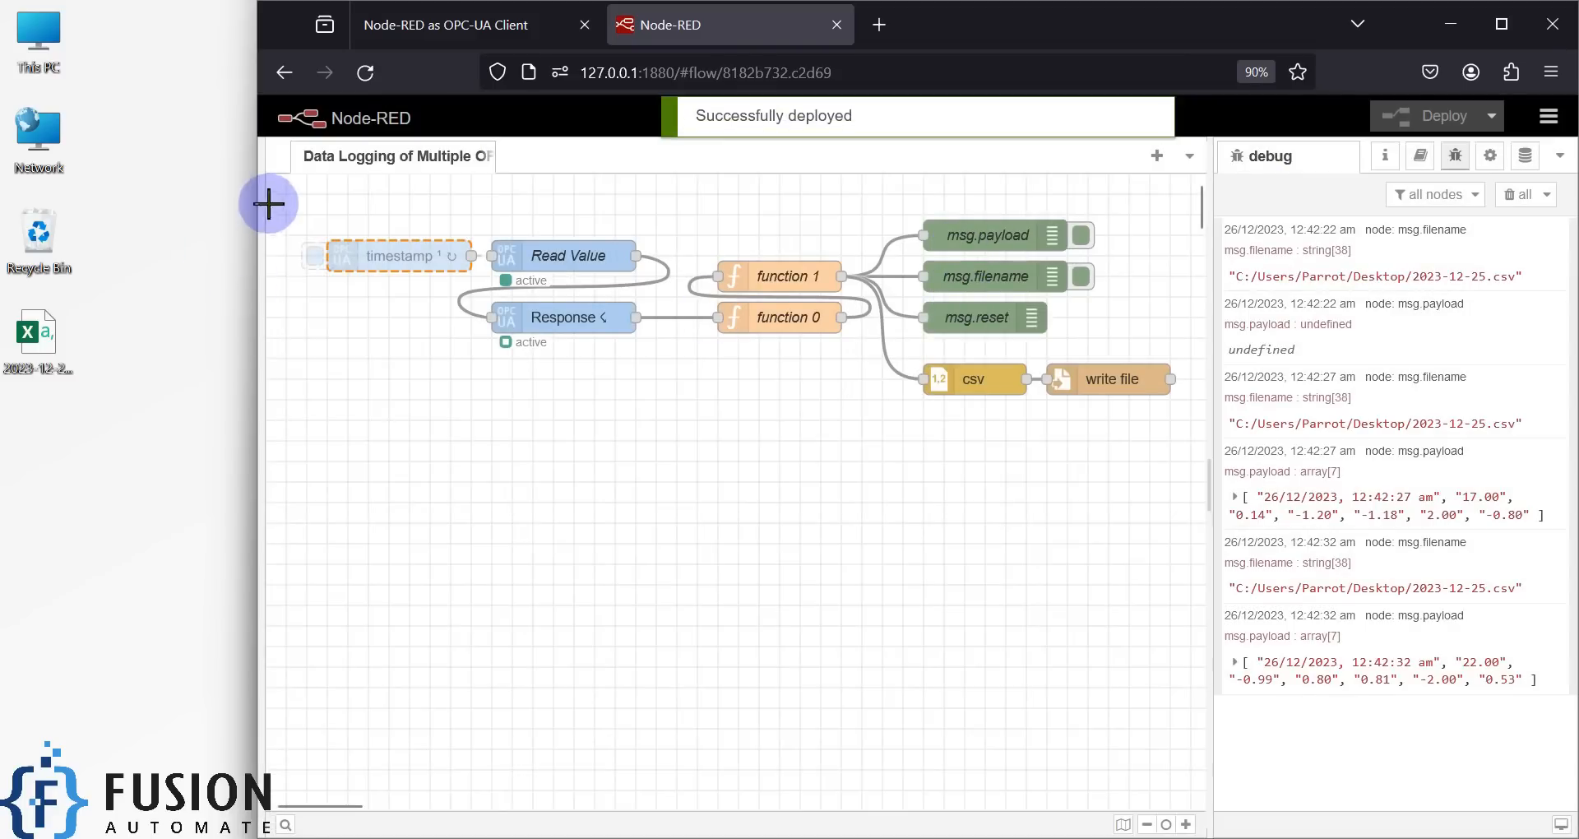
{"action": "left_click_drag", "start_coordinate": [286, 205], "coordinate": [1202, 433]}
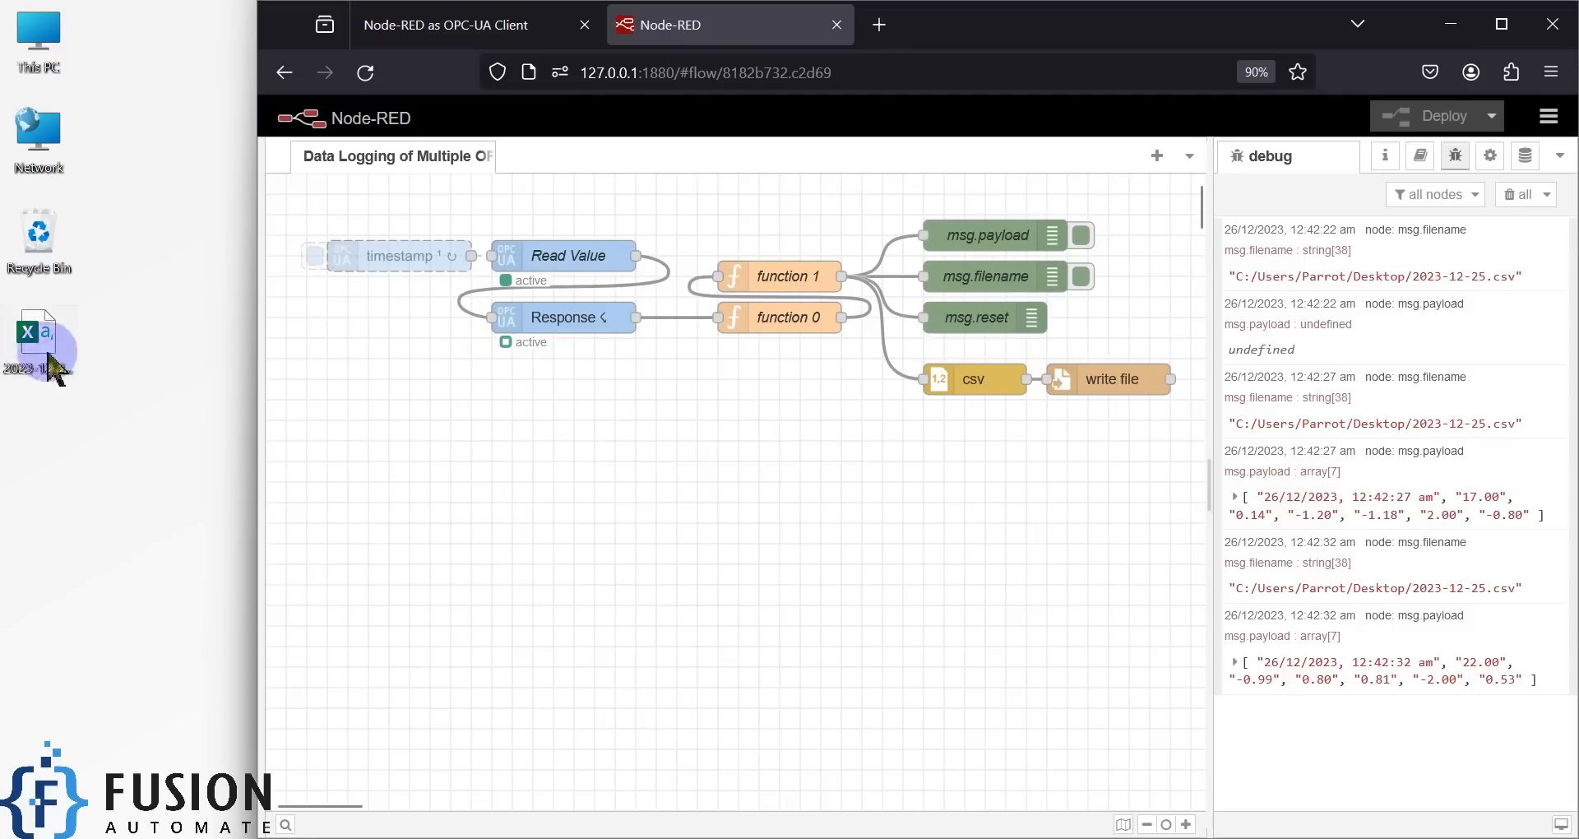
{"action": "double_click", "coordinate": [35, 333]}
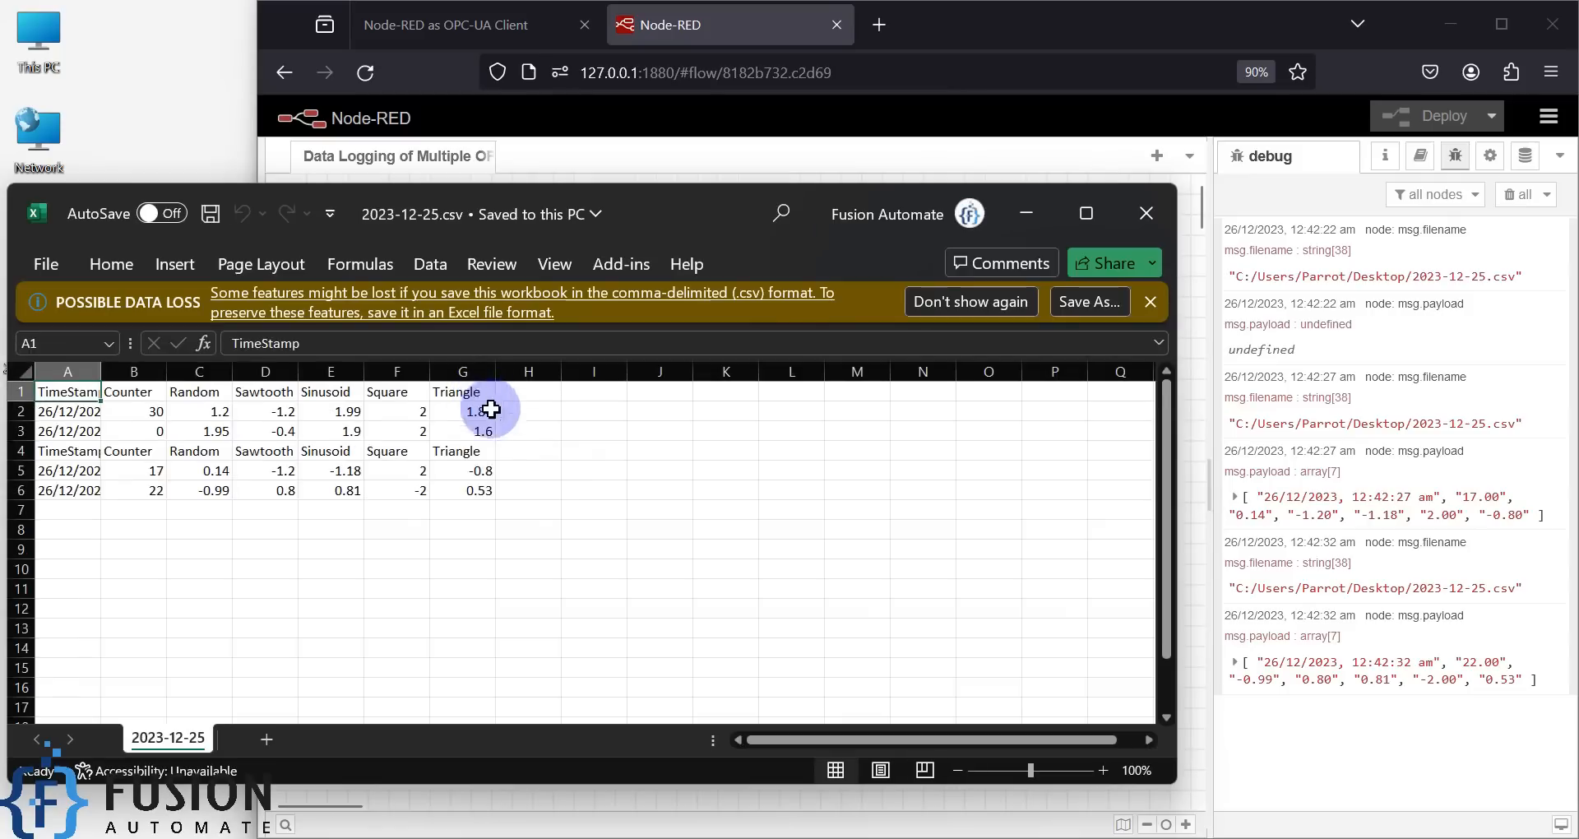
- Spot the repeated header in row 4, close Excel, and permanently delete 2023-12-25.csv
{"action": "left_click_drag", "start_coordinate": [483, 451], "coordinate": [45, 456]}
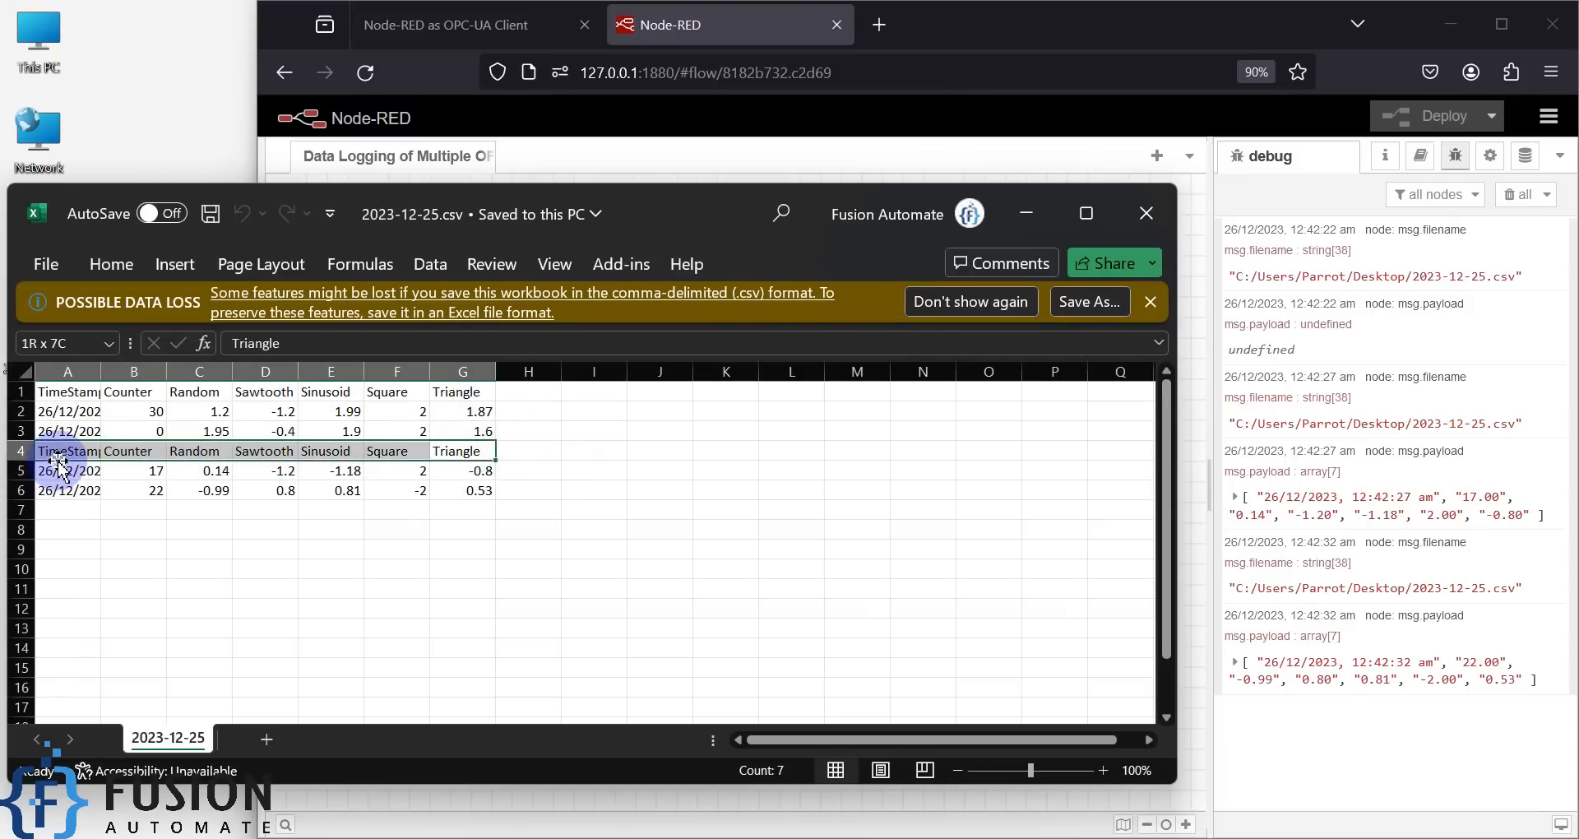
{"action": "left_click", "coordinate": [1142, 206]}
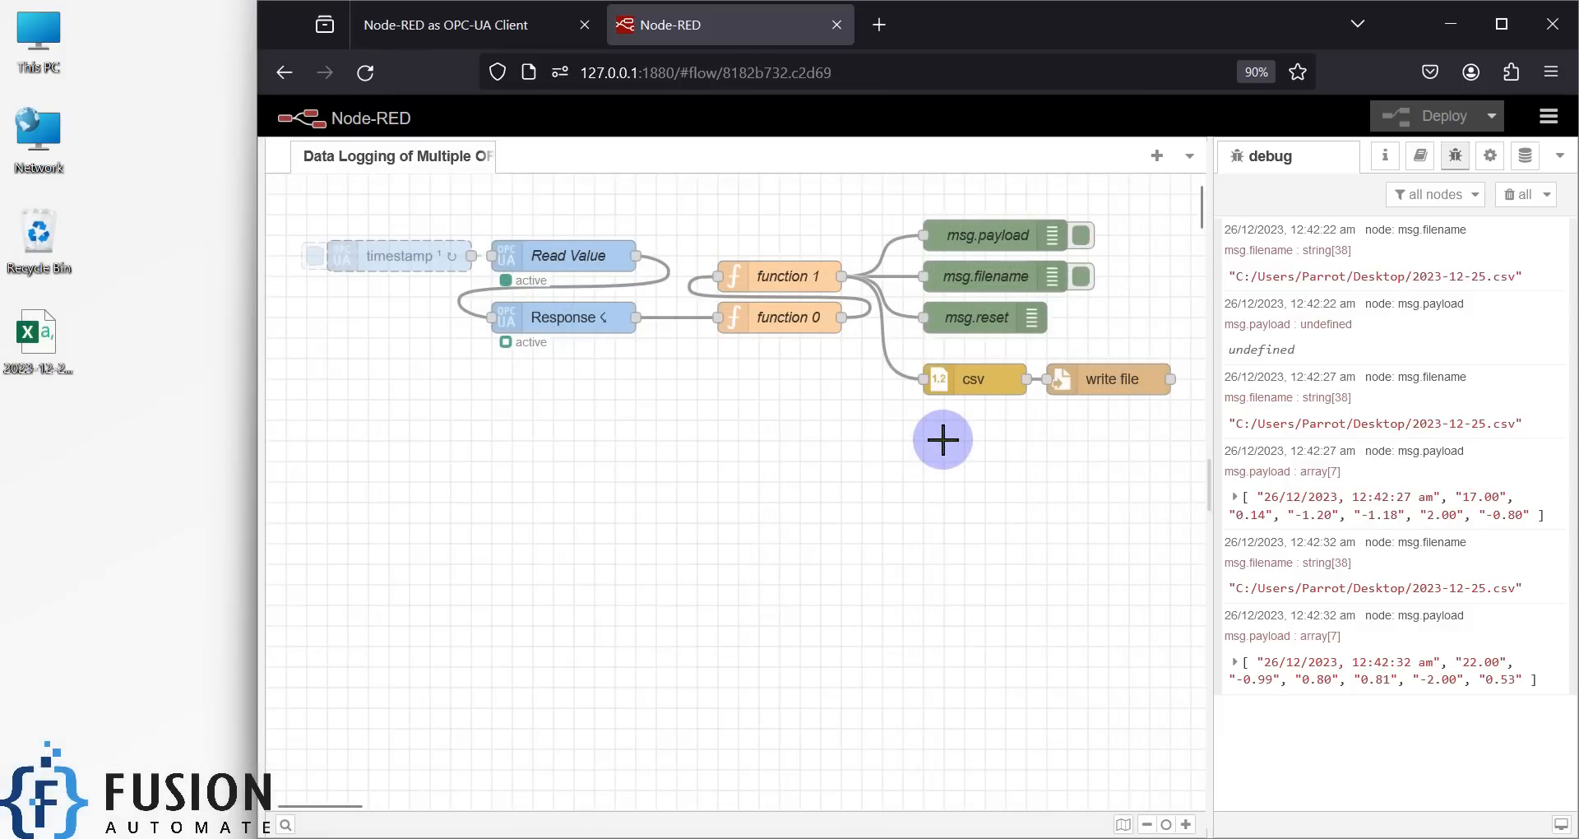
{"action": "left_click", "coordinate": [37, 346]}
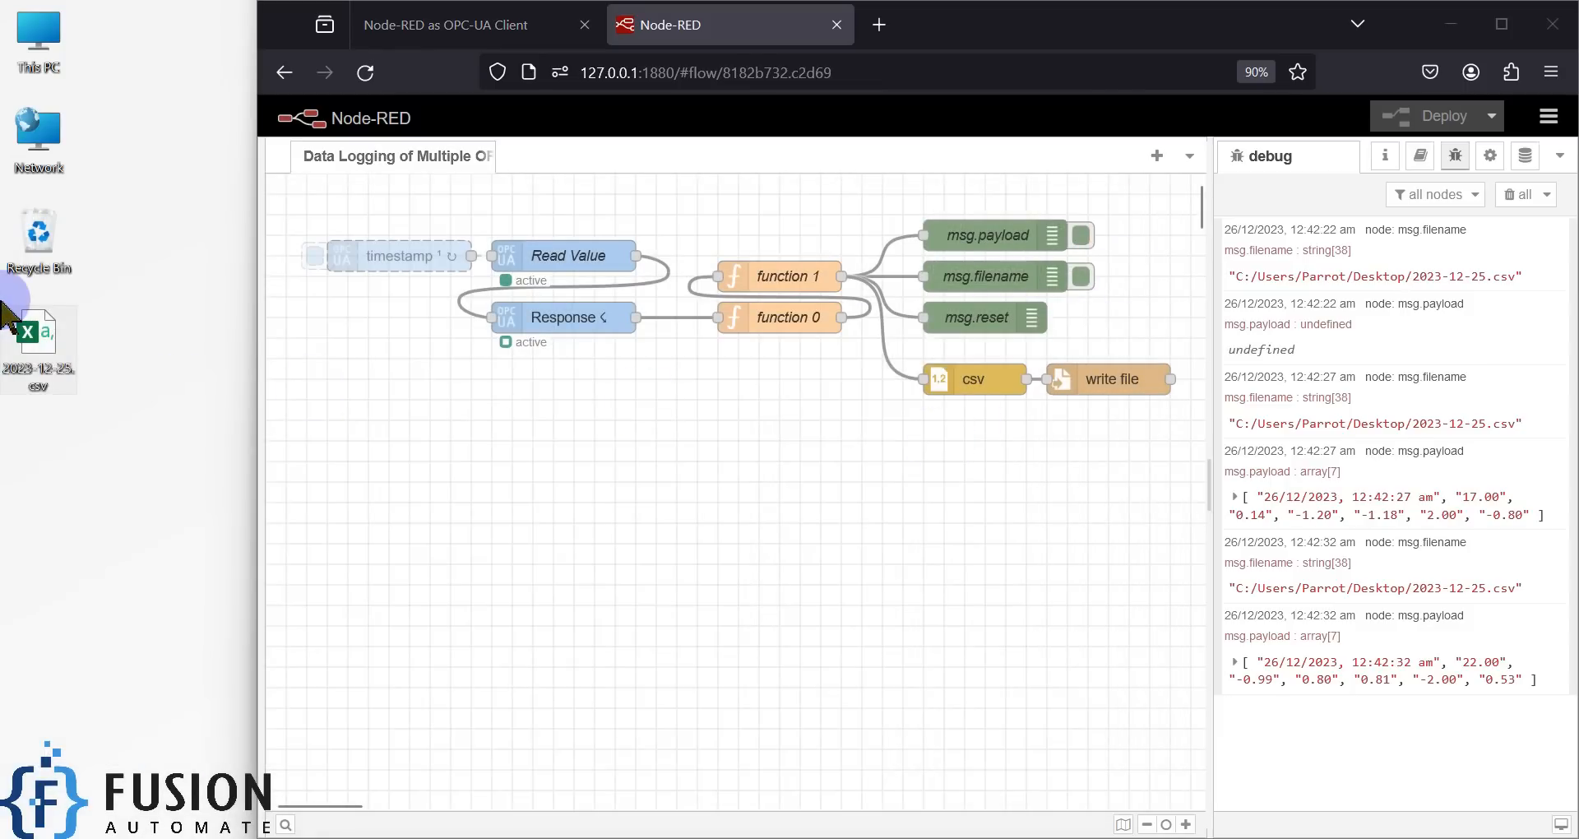
{"action": "key", "text": "shift+Delete"}
{"action": "key", "text": "Return"}
{"action": "left_click", "coordinate": [381, 254]}
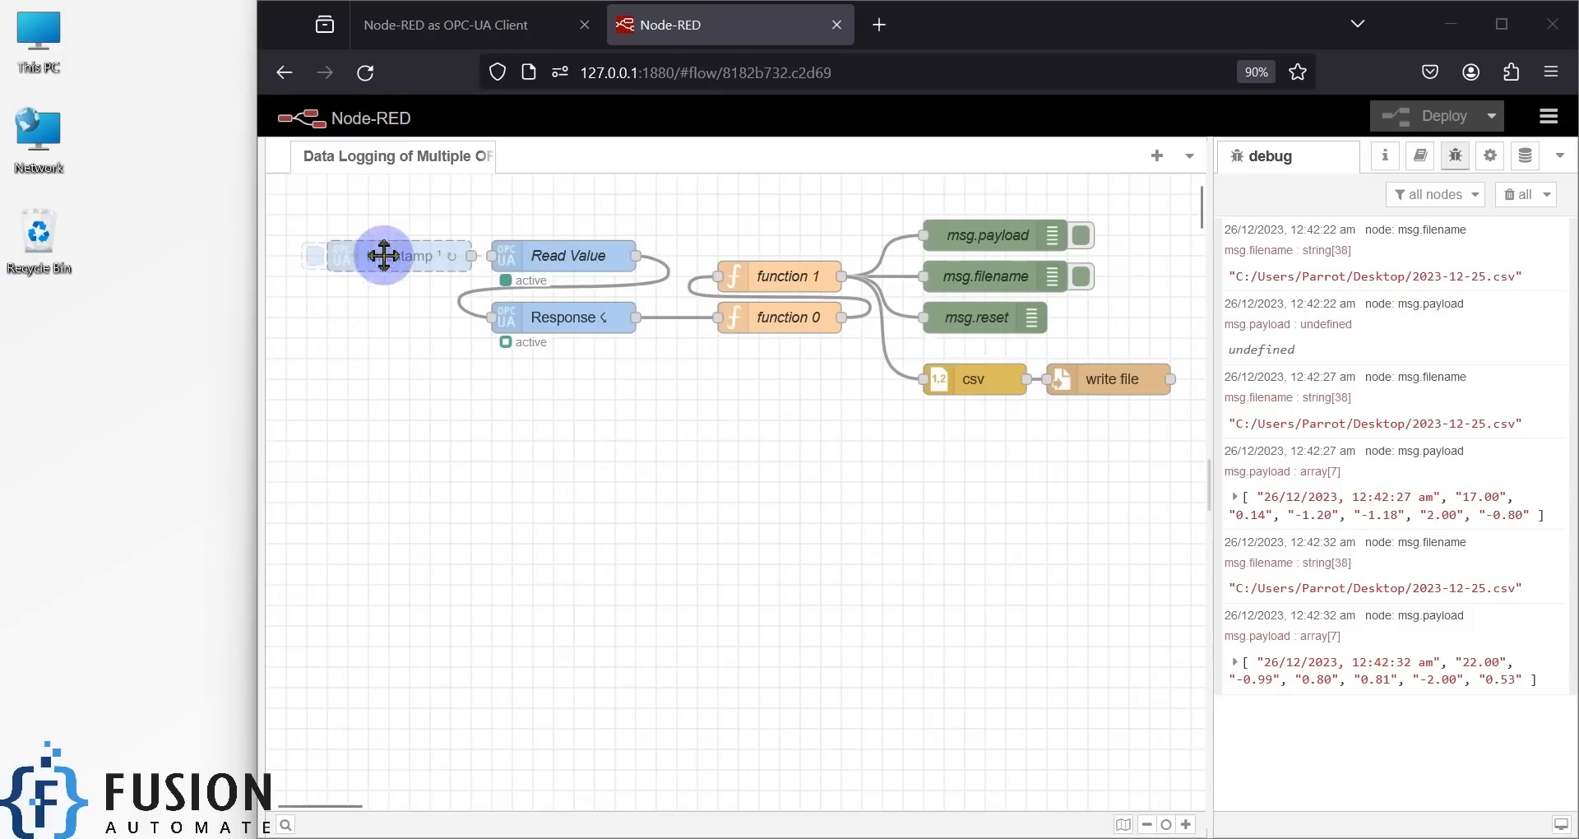
- Keep the inject's 5-second interval settings, choose a Full deploy, and clear the debug log
{"action": "double_click", "coordinate": [385, 250]}
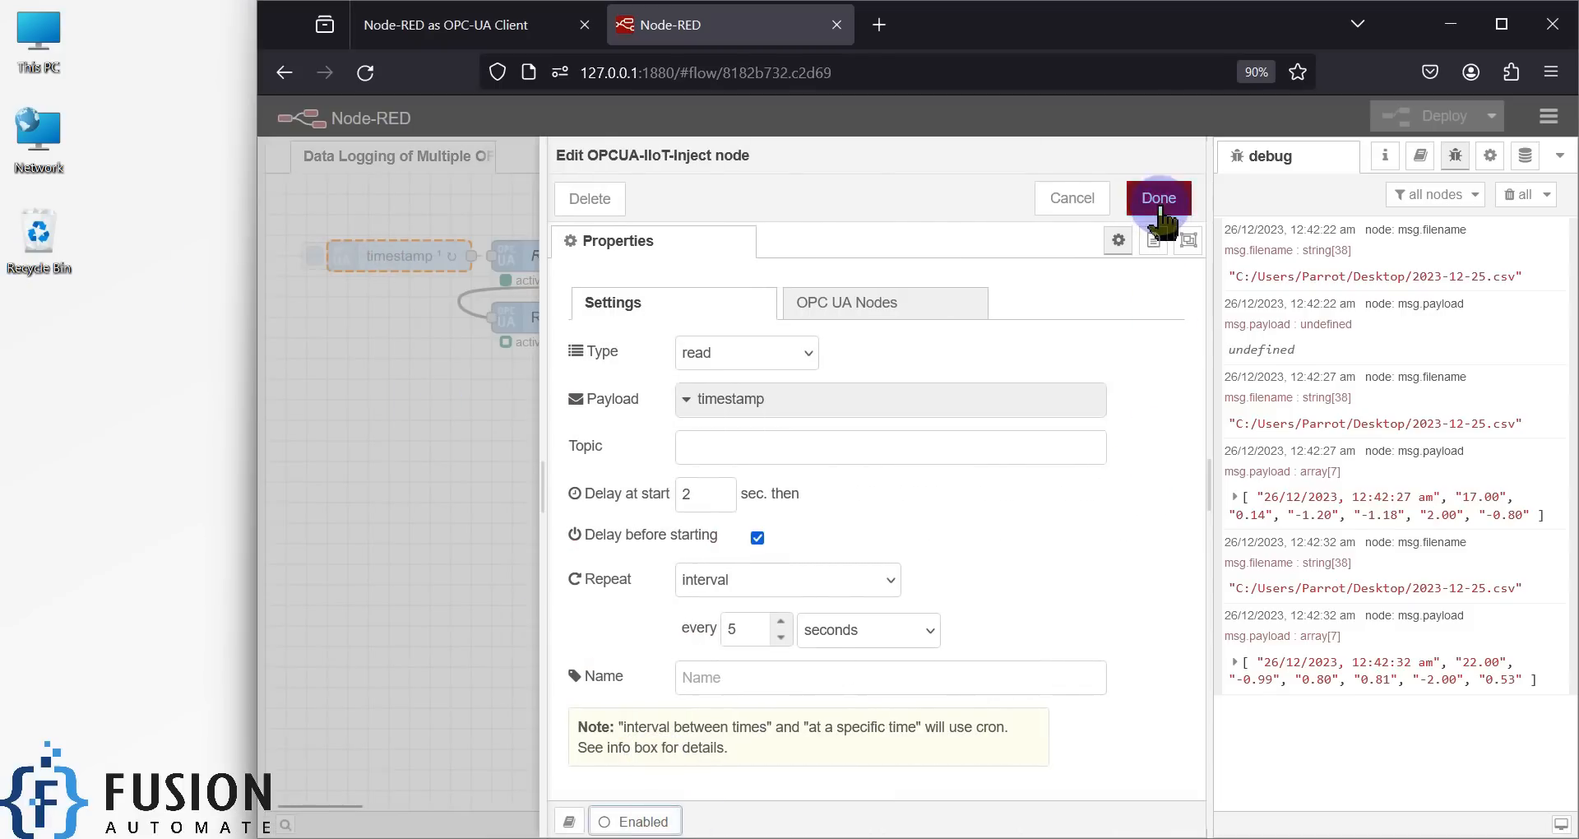
{"action": "left_click", "coordinate": [1149, 198]}
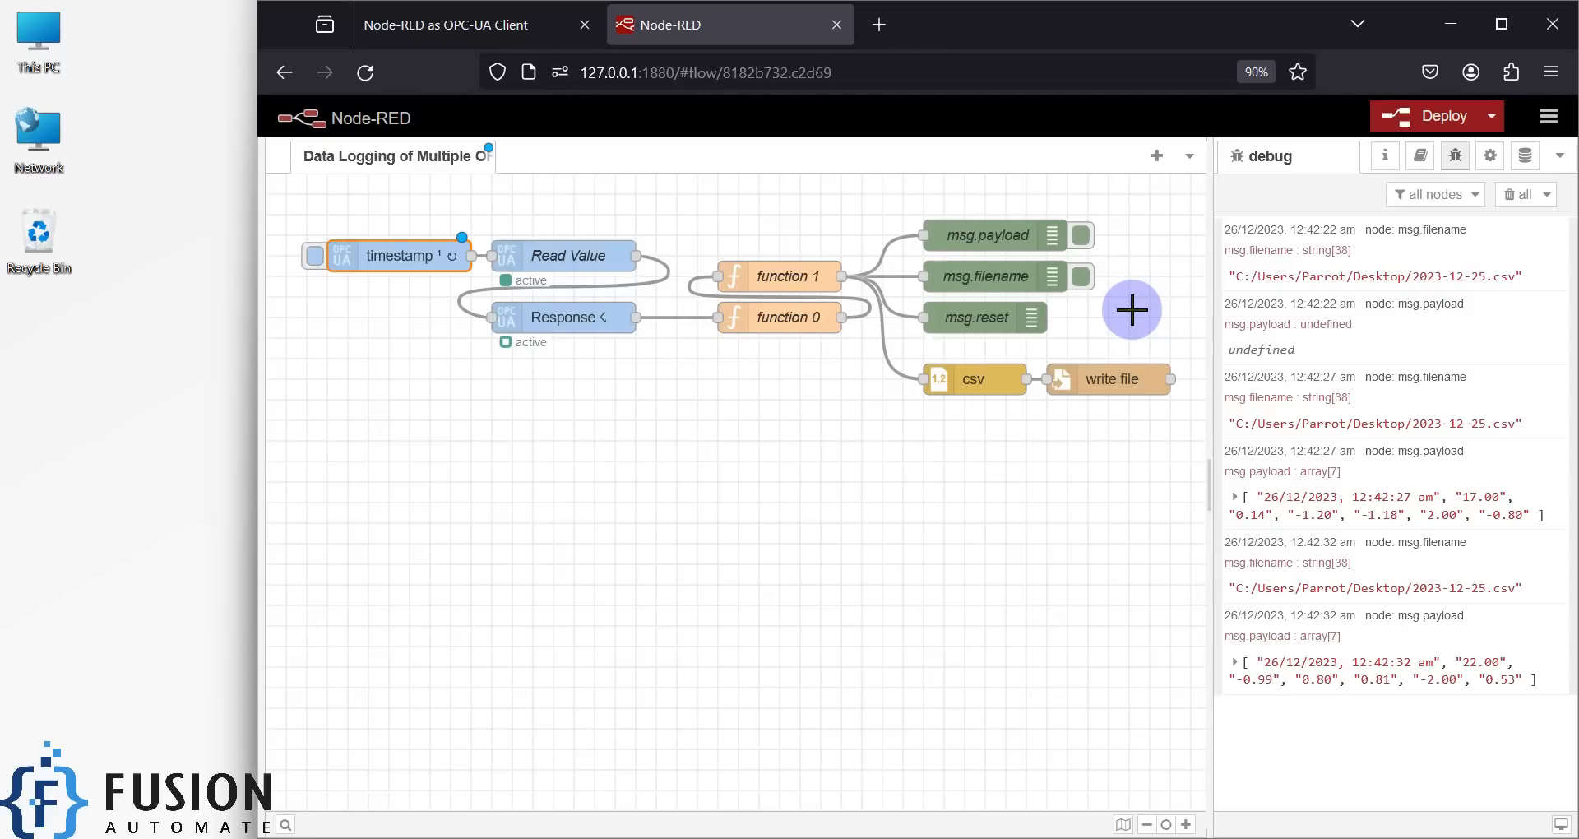
{"action": "left_click", "coordinate": [1491, 116]}
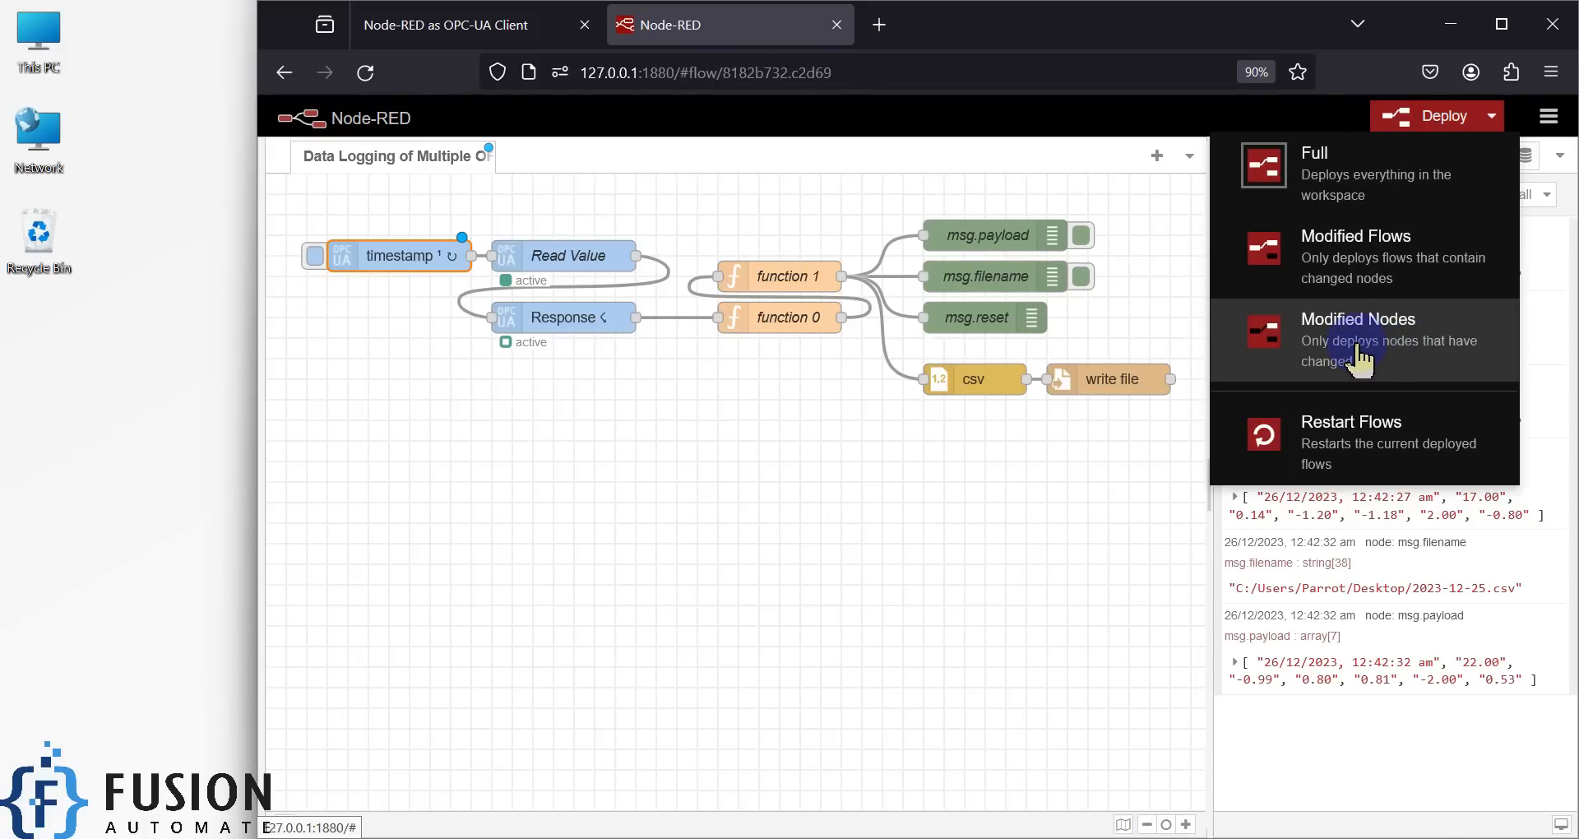
{"action": "left_click", "coordinate": [1368, 168]}
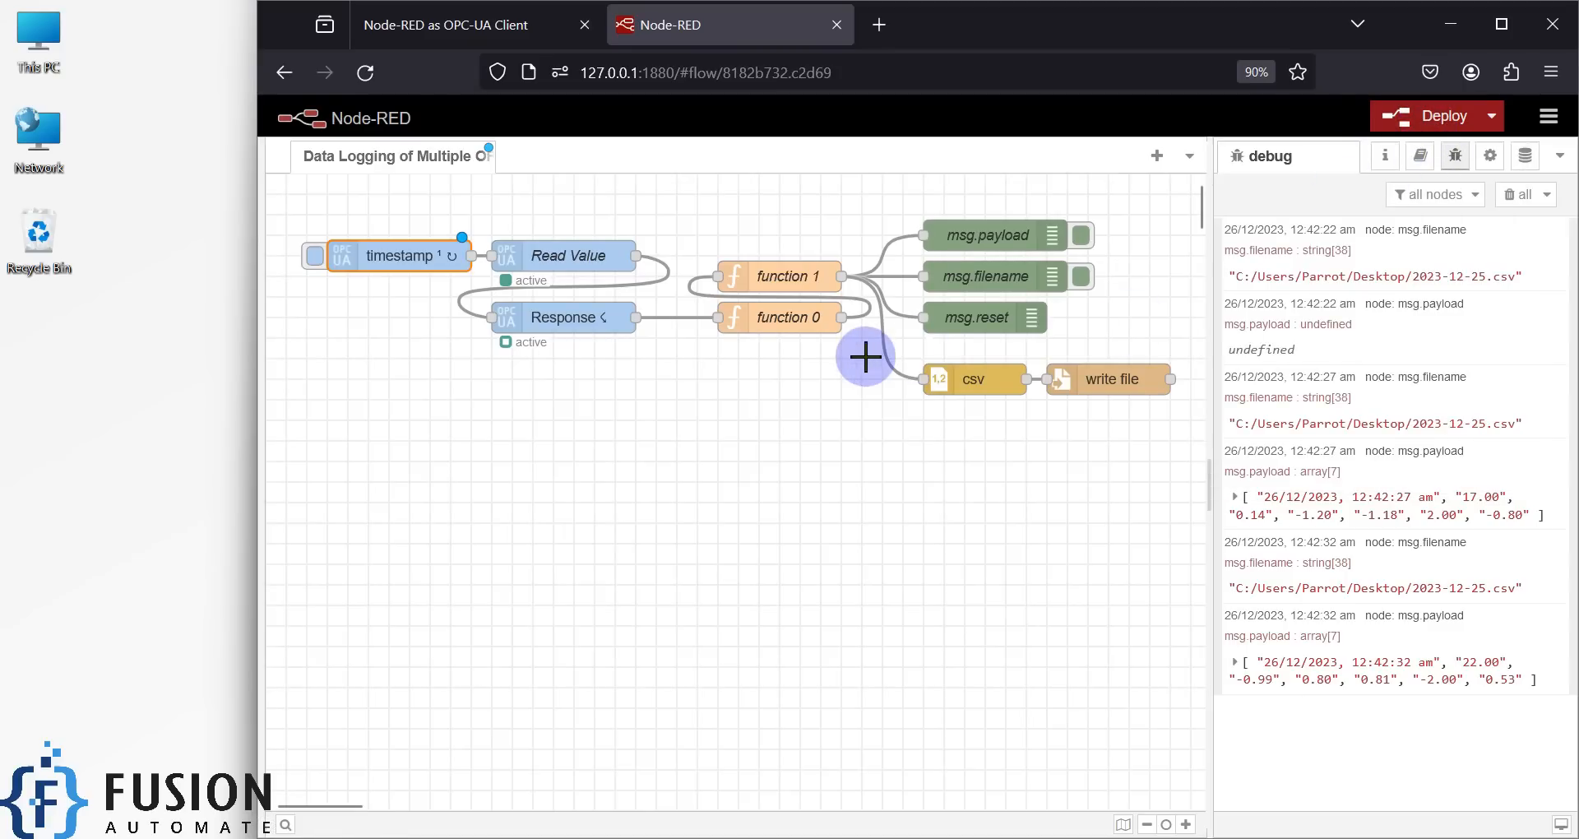
{"action": "left_click", "coordinate": [1516, 194]}
- Deploy the flow and select the new 2023-12-25.csv that appears on the desktop
{"action": "left_click", "coordinate": [1421, 116]}
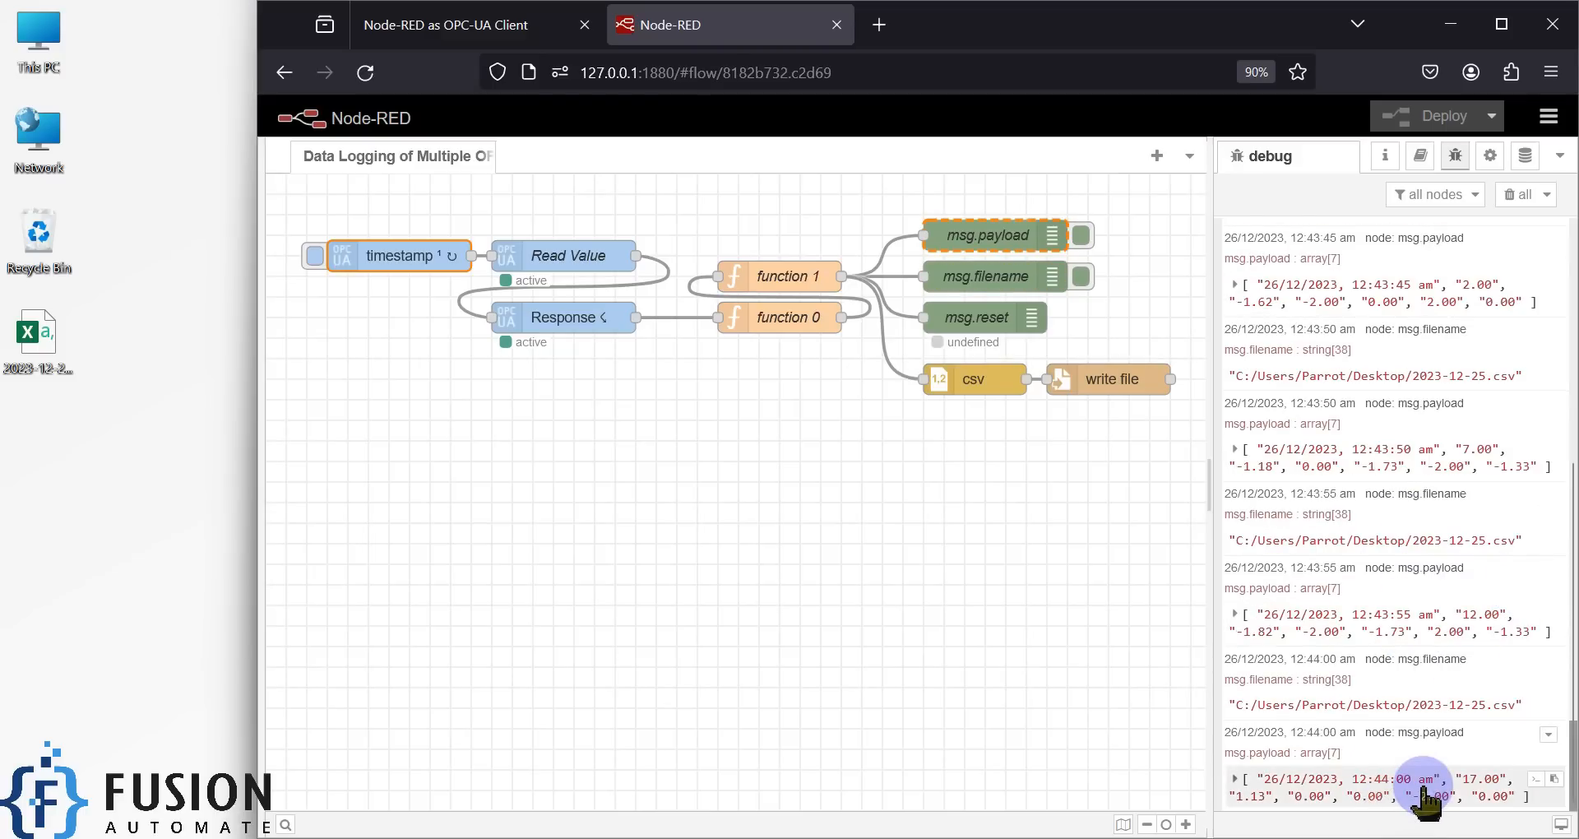
{"action": "left_click", "coordinate": [68, 374]}
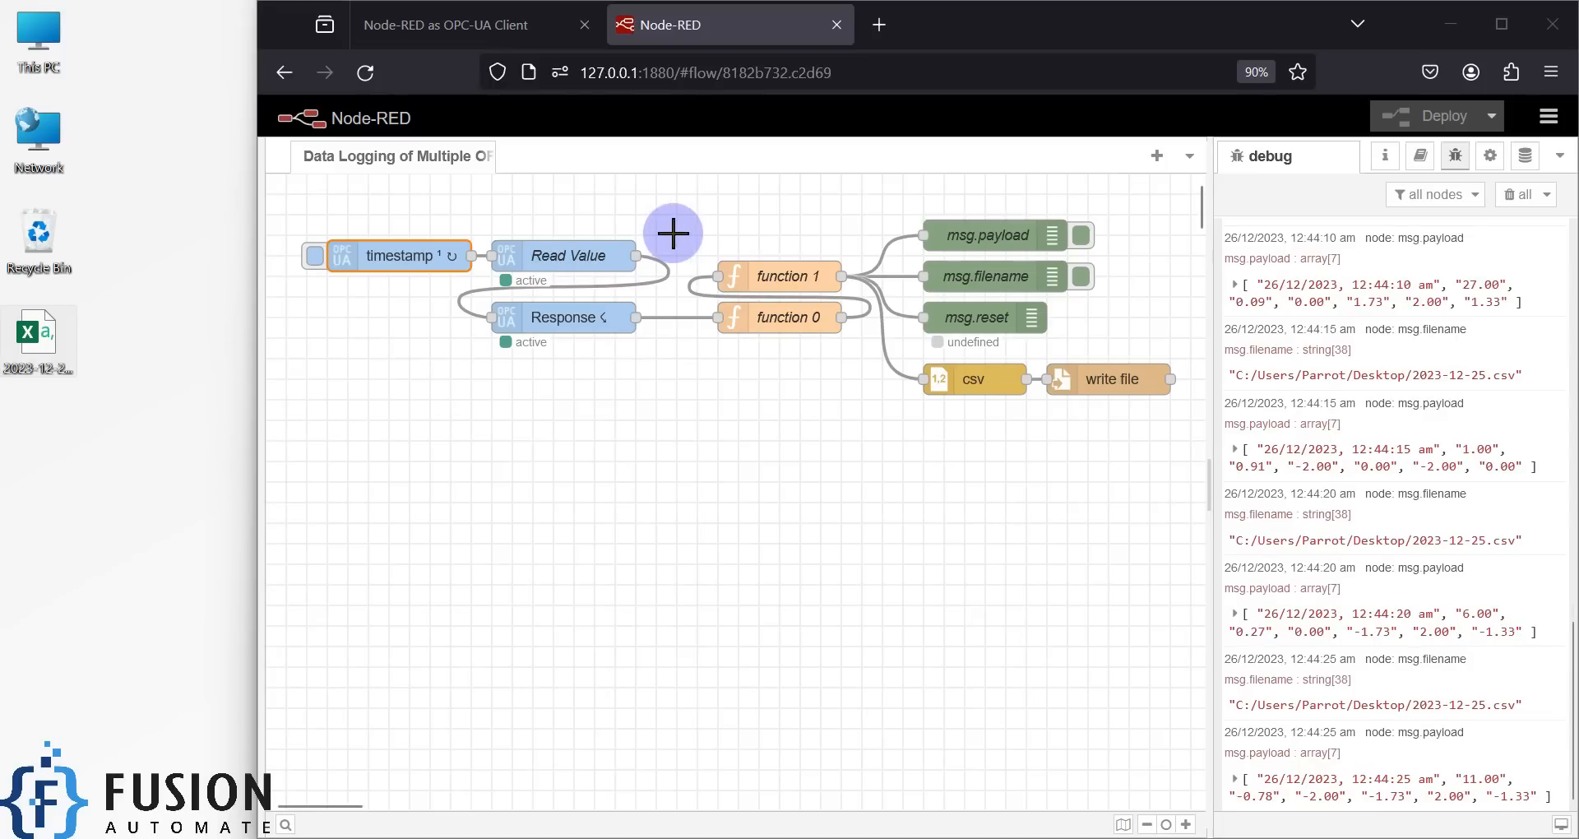
- Select the flow nodes and review the timestamp trigger's OPC UA tag list without changes
{"action": "left_click_drag", "start_coordinate": [277, 198], "coordinate": [1185, 415]}
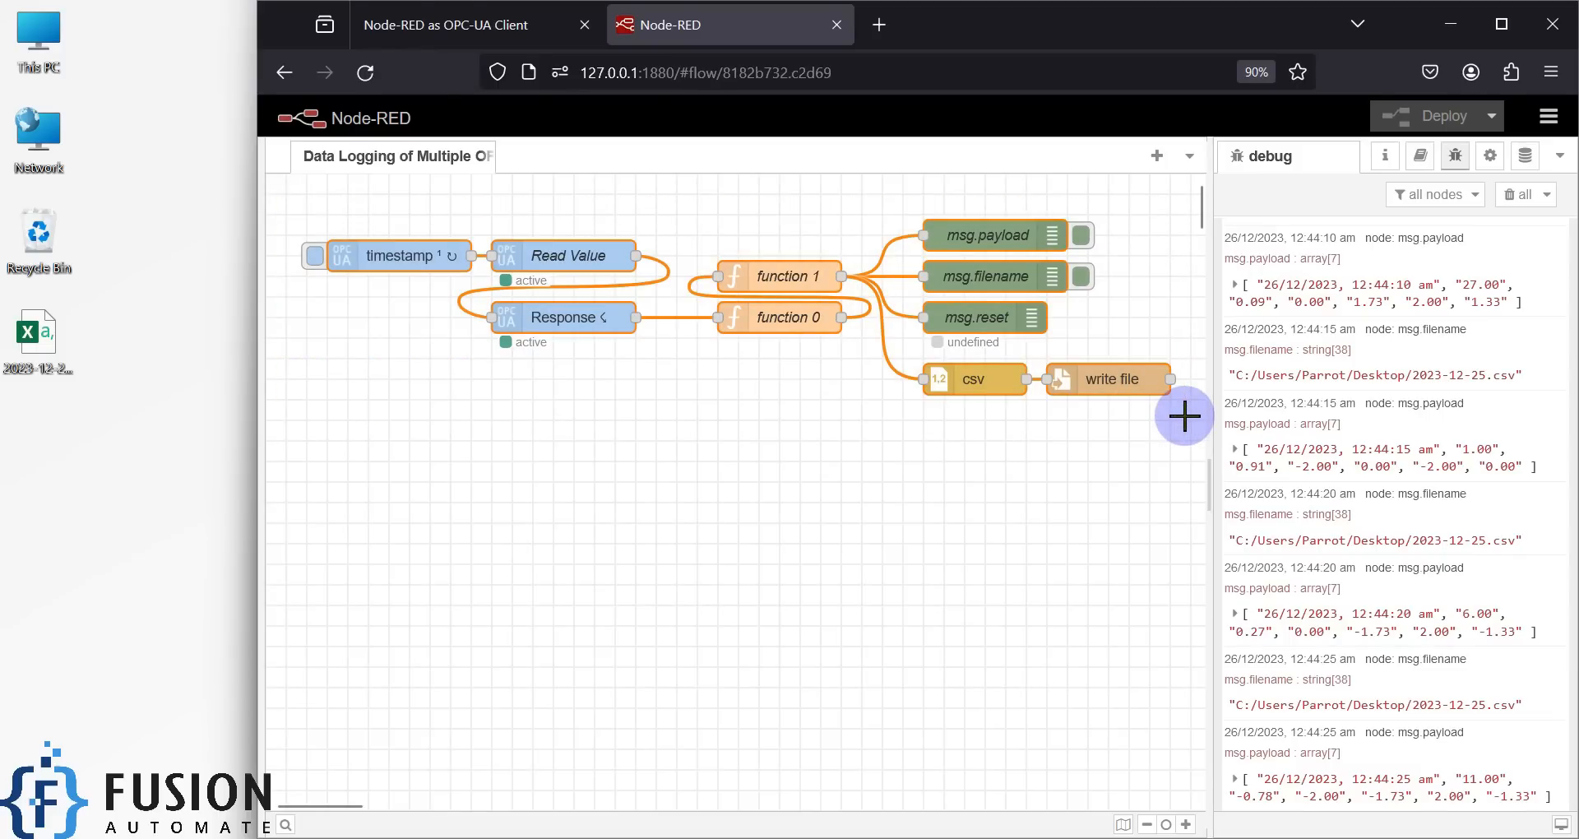
{"action": "left_click_drag", "start_coordinate": [300, 205], "coordinate": [686, 367]}
{"action": "double_click", "coordinate": [379, 255]}
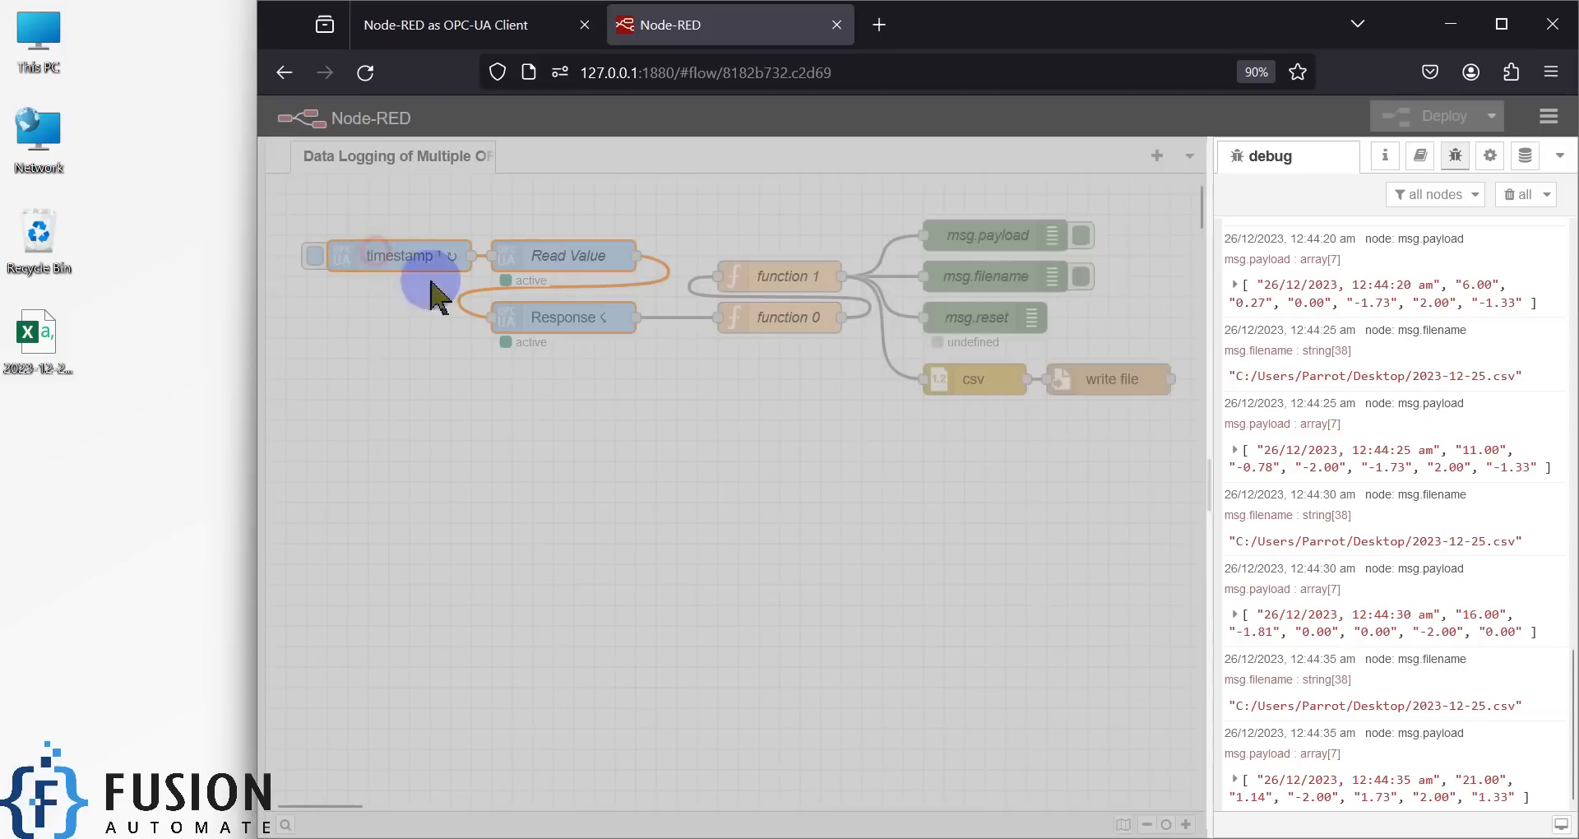
{"action": "left_click", "coordinate": [885, 322]}
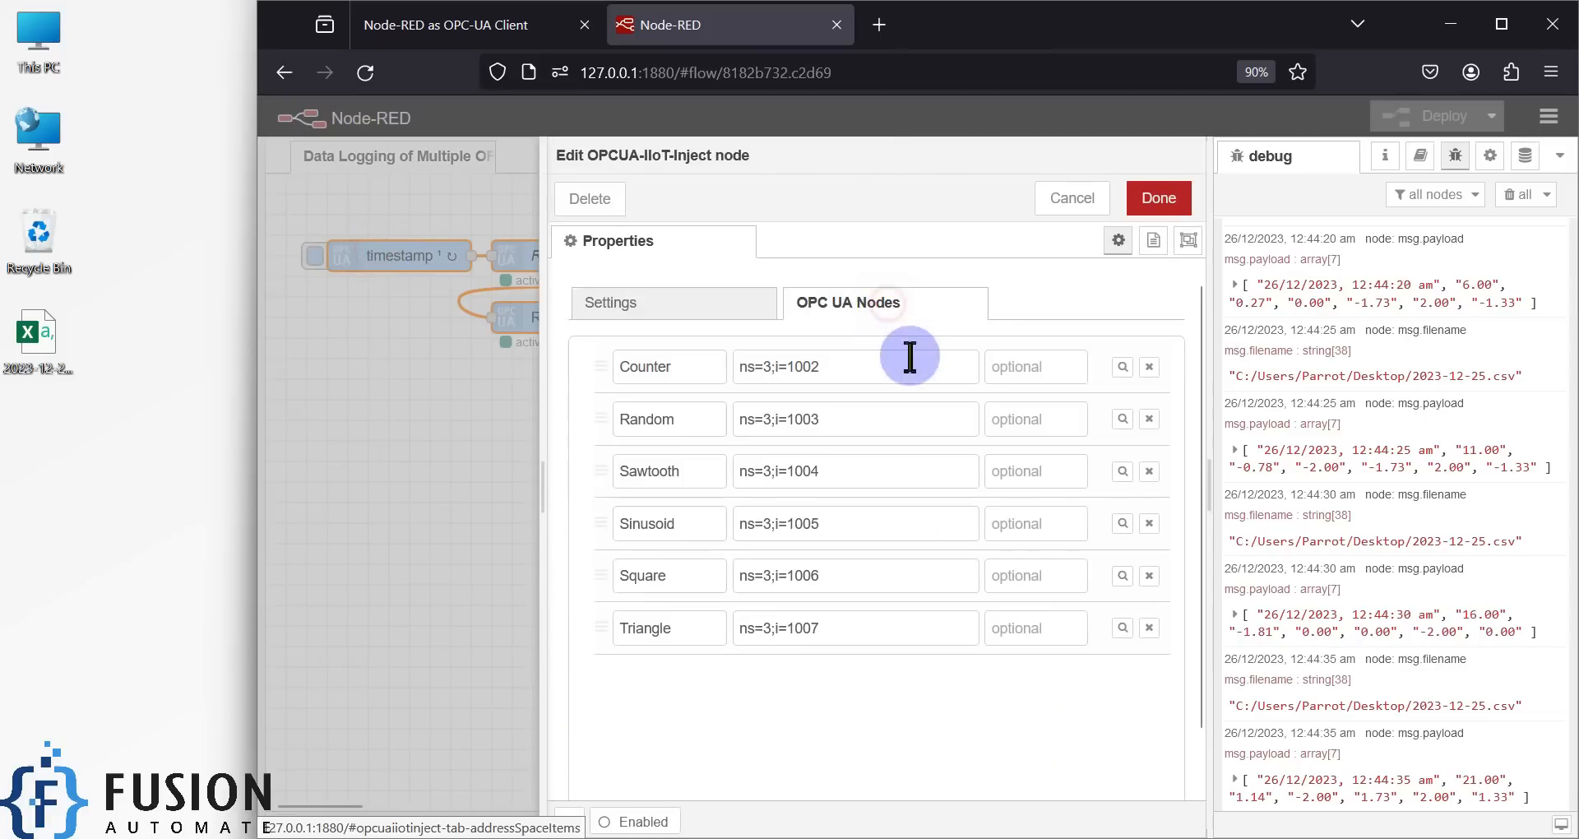
{"action": "left_click", "coordinate": [1065, 198]}
- Expand the 12:44:35 debug payload to show its timestamp and six tag values
{"action": "left_click_drag", "start_coordinate": [693, 233], "coordinate": [851, 372]}
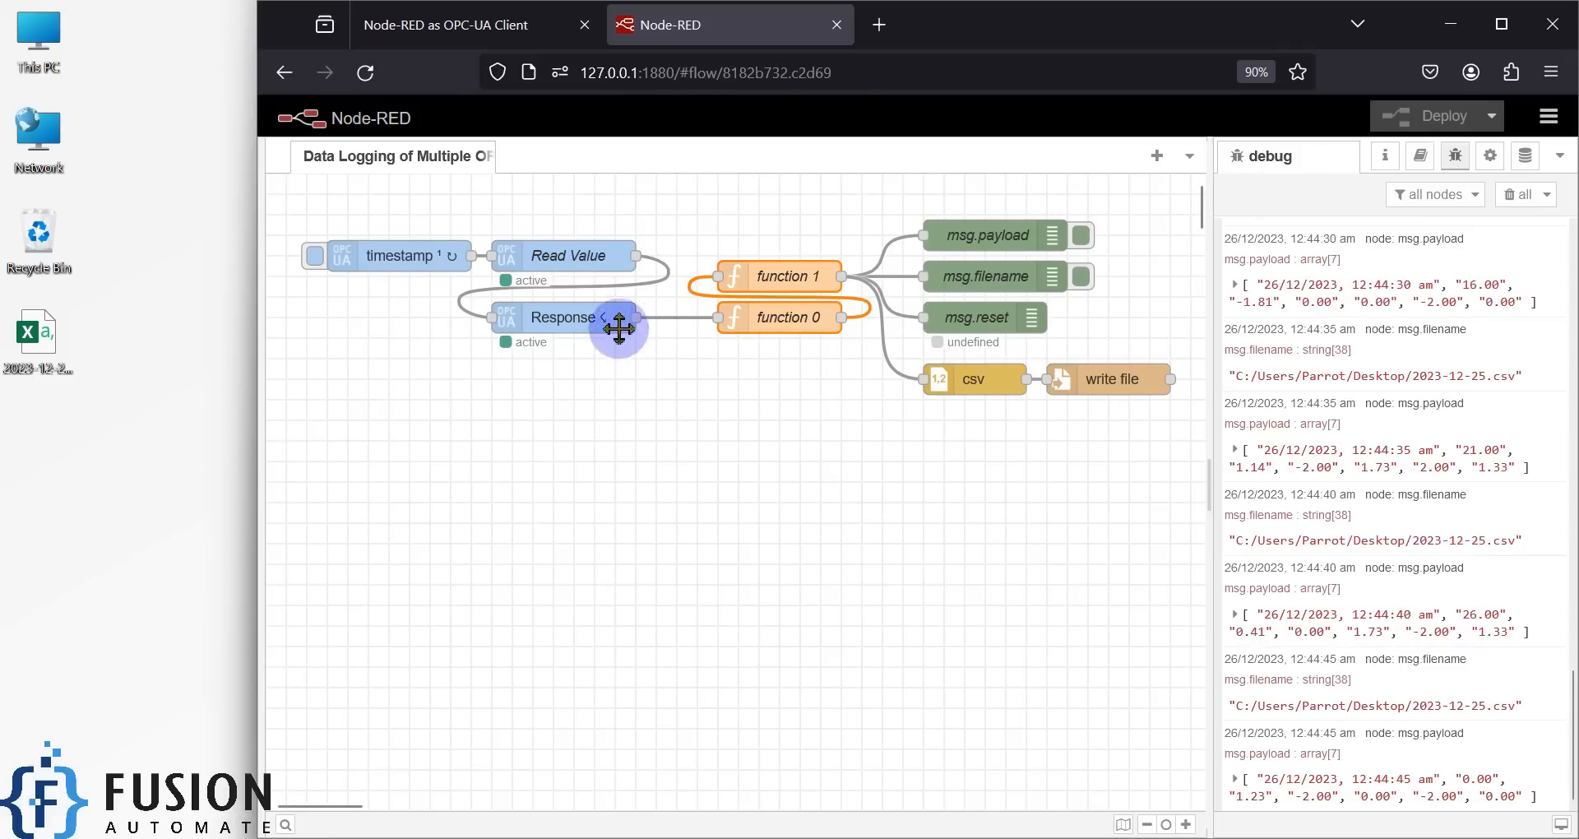
{"action": "left_click", "coordinate": [1235, 450]}
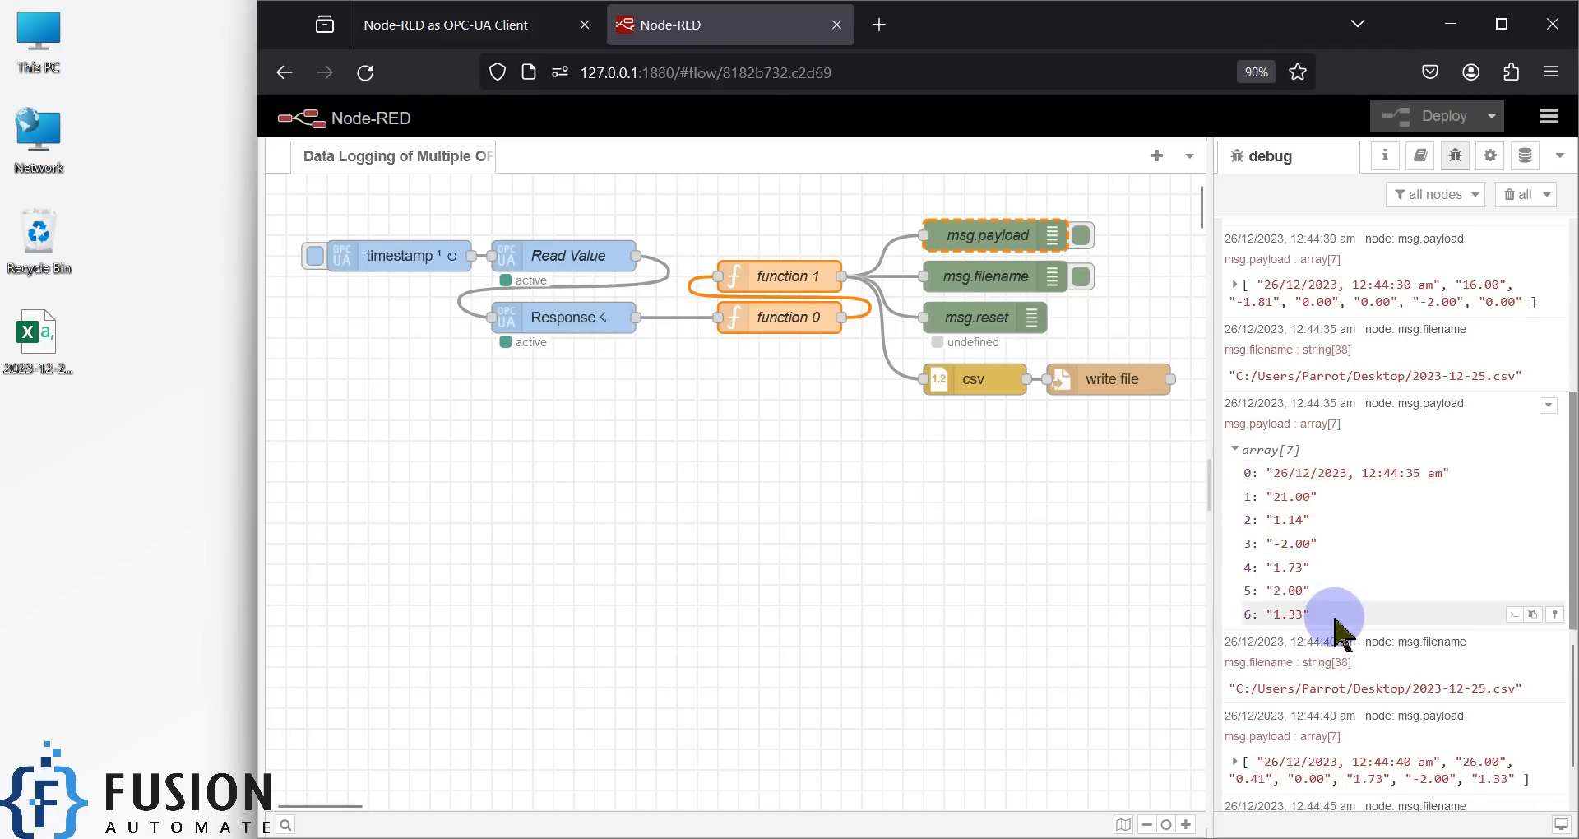
{"action": "double_click", "coordinate": [991, 385]}
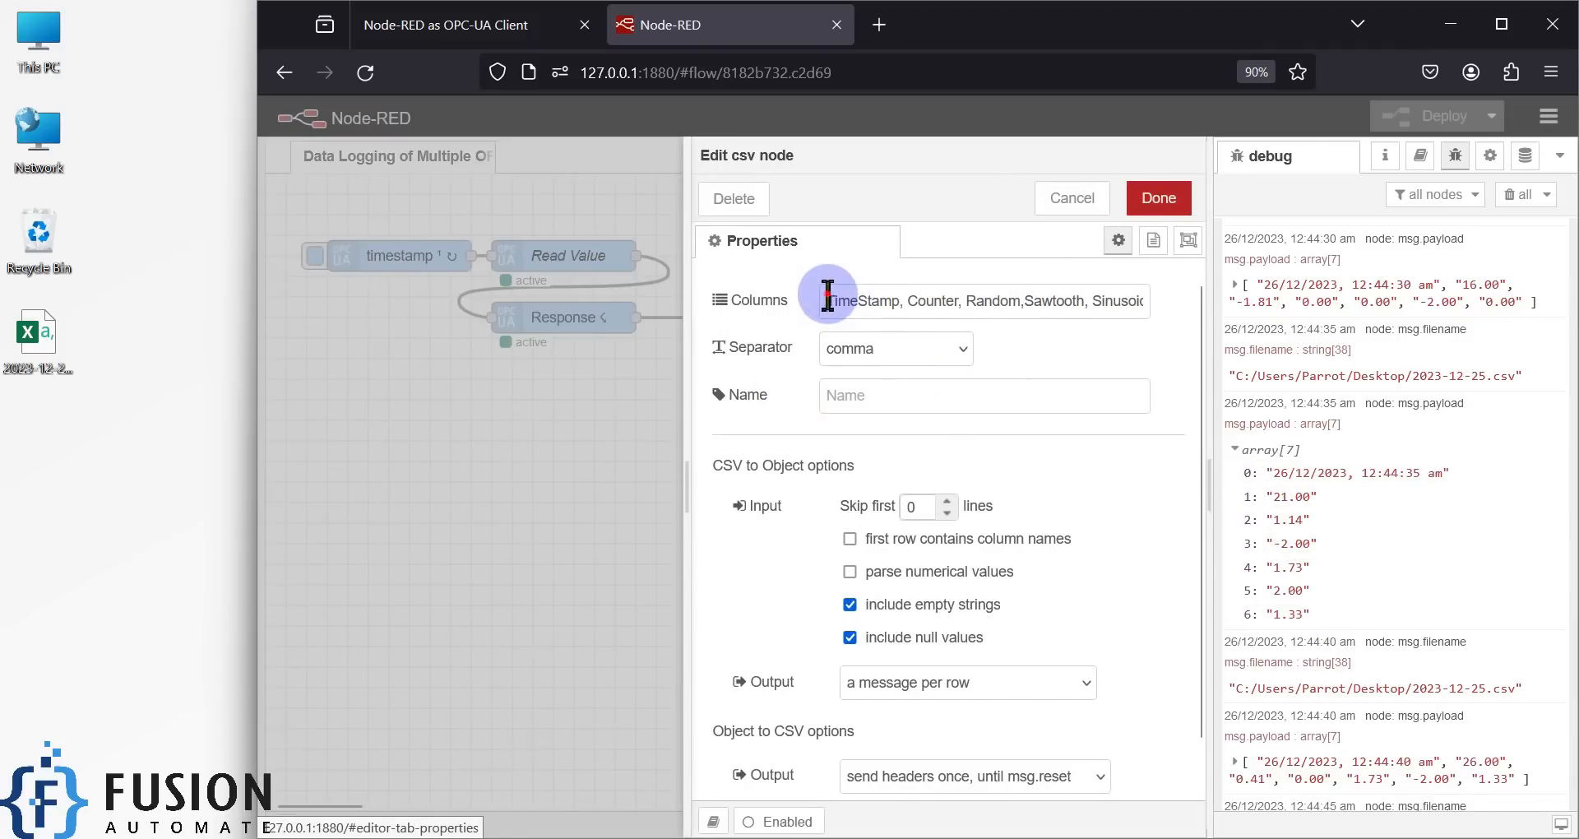
{"action": "left_click_drag", "start_coordinate": [827, 296], "coordinate": [1254, 315]}
{"action": "left_click", "coordinate": [1035, 371]}
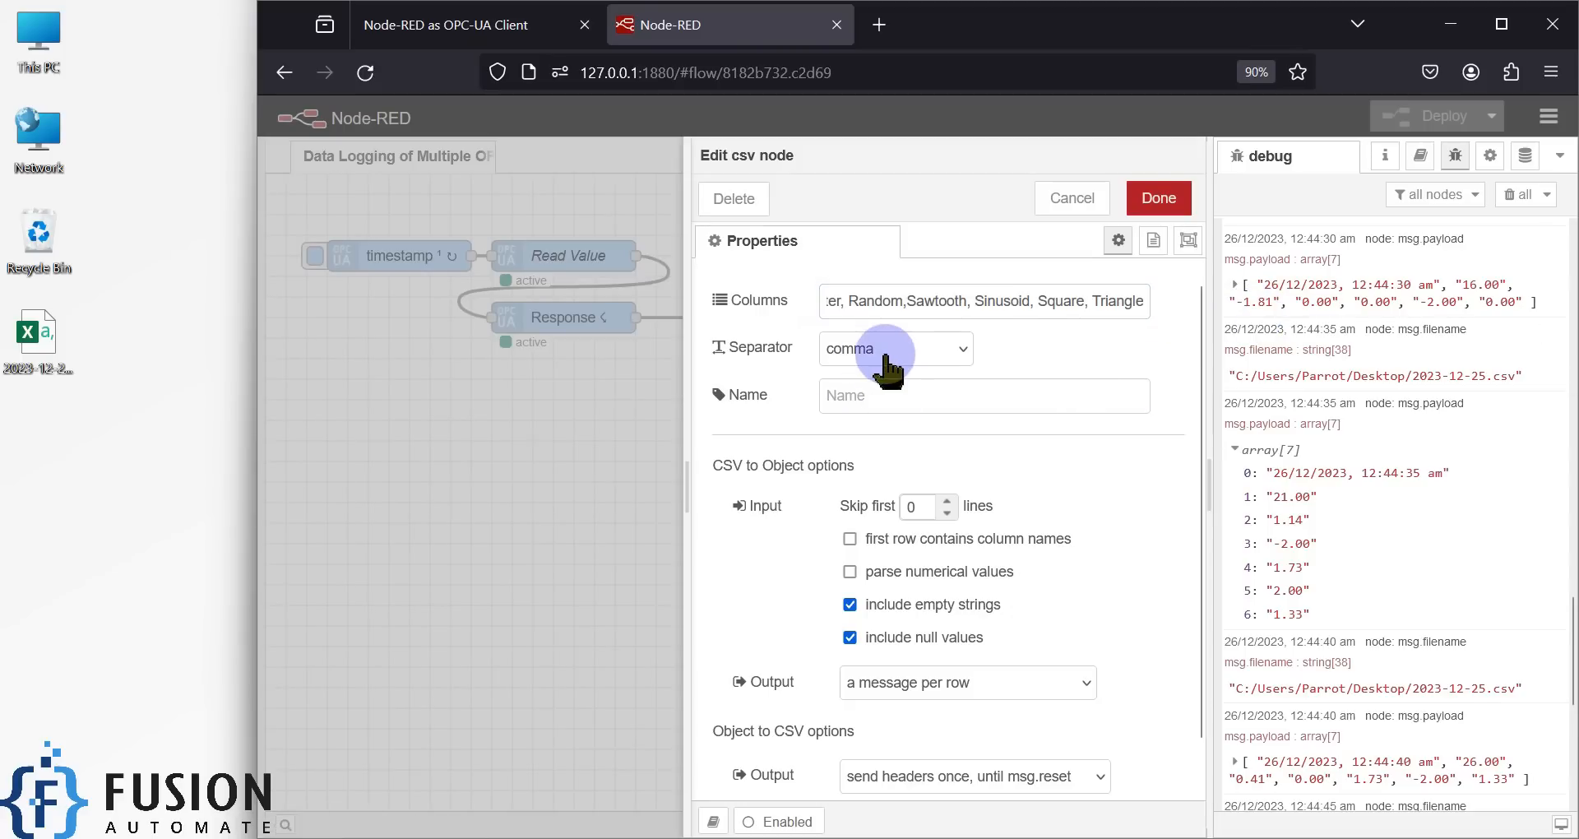
{"action": "scroll", "coordinate": [1125, 489], "scroll_direction": "down", "scroll_amount": 1}
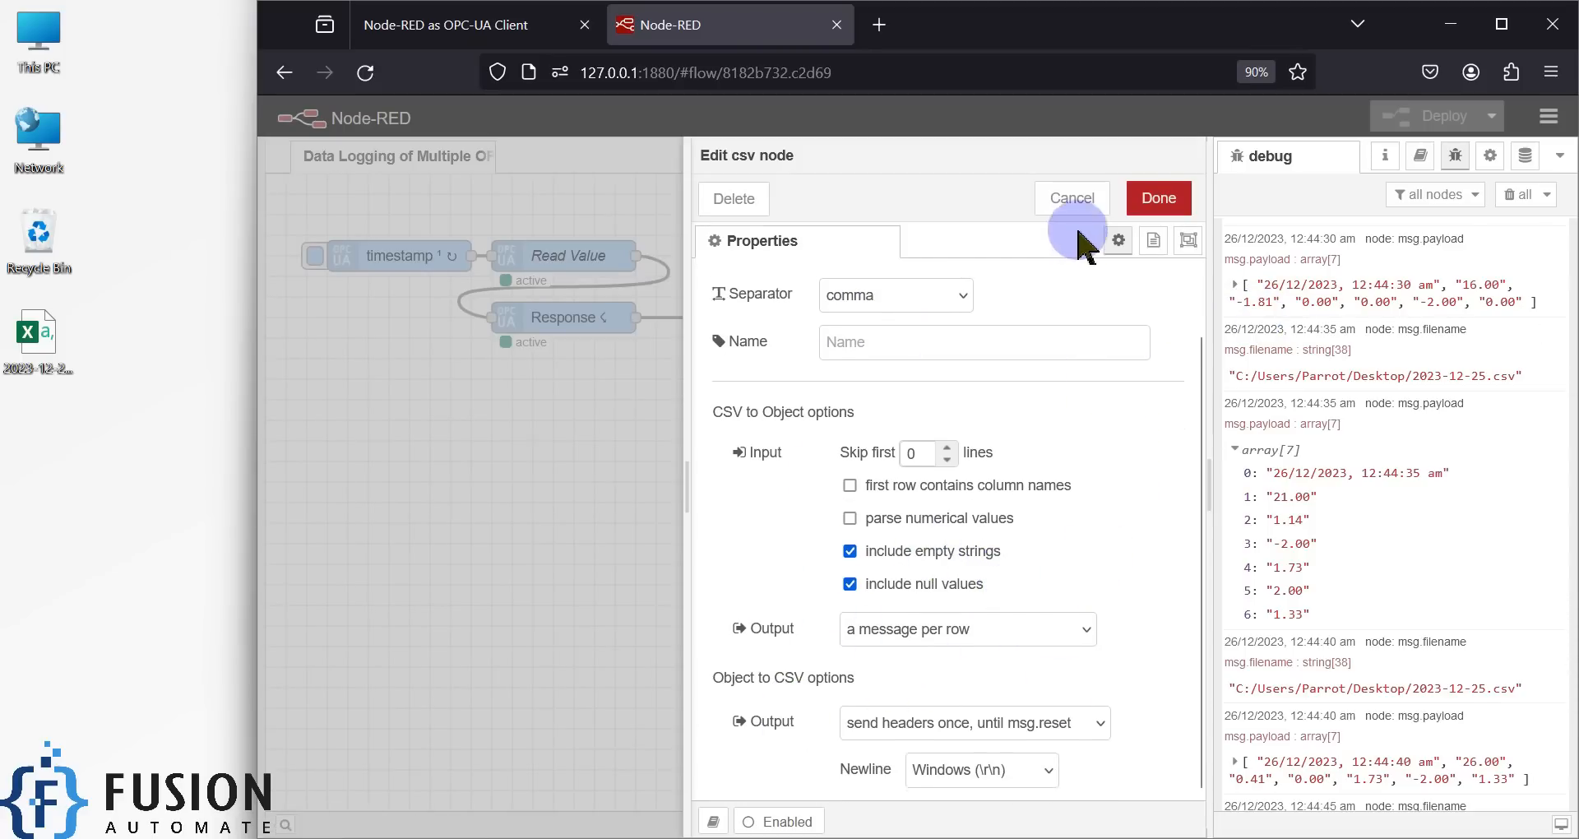
{"action": "left_click", "coordinate": [1074, 200]}
{"action": "double_click", "coordinate": [1103, 378]}
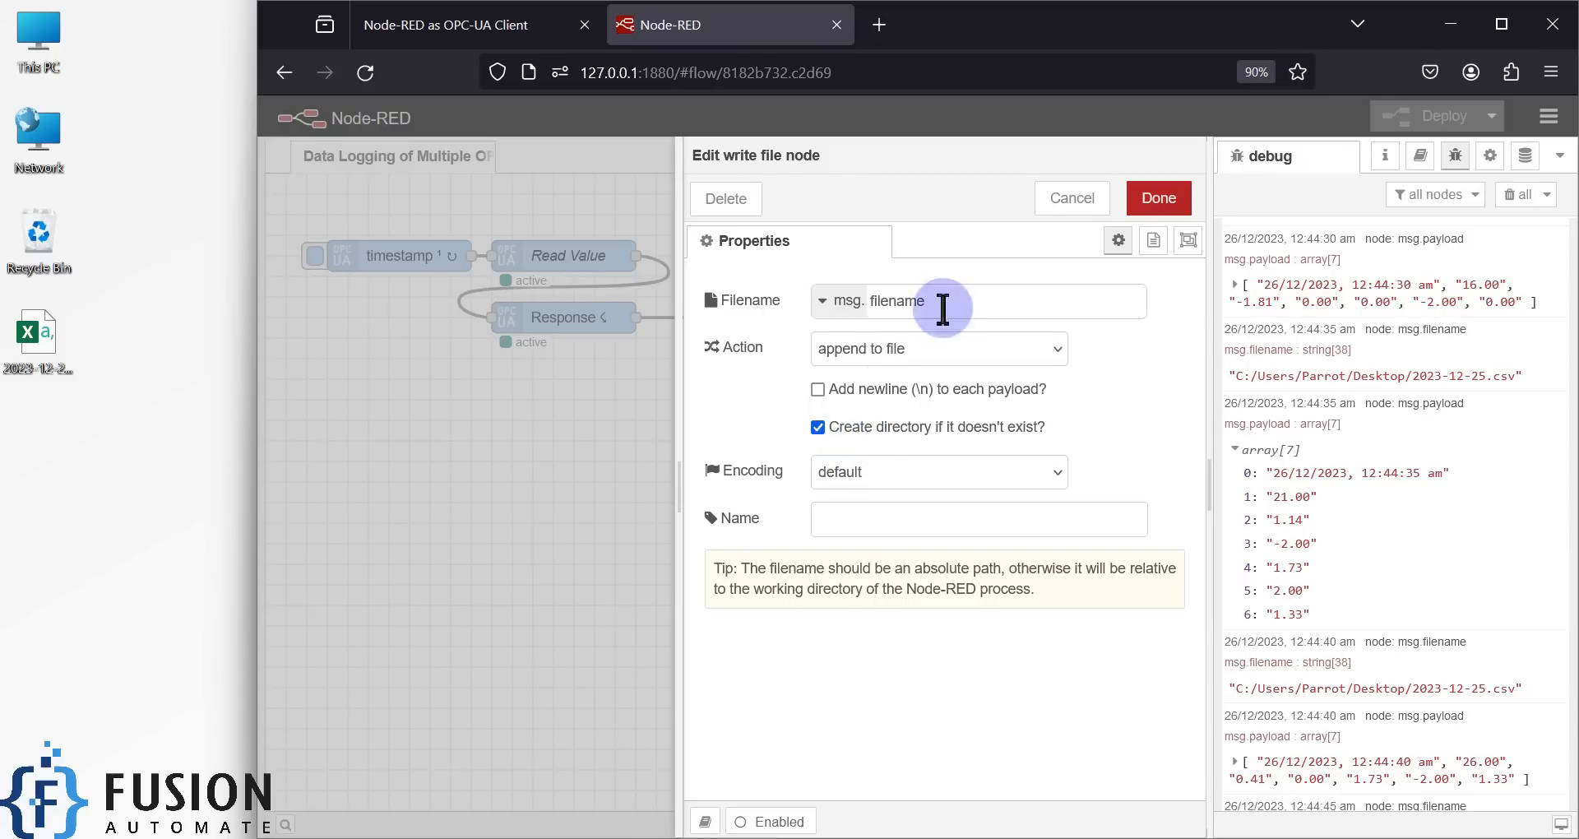
{"action": "left_click", "coordinate": [1060, 198]}
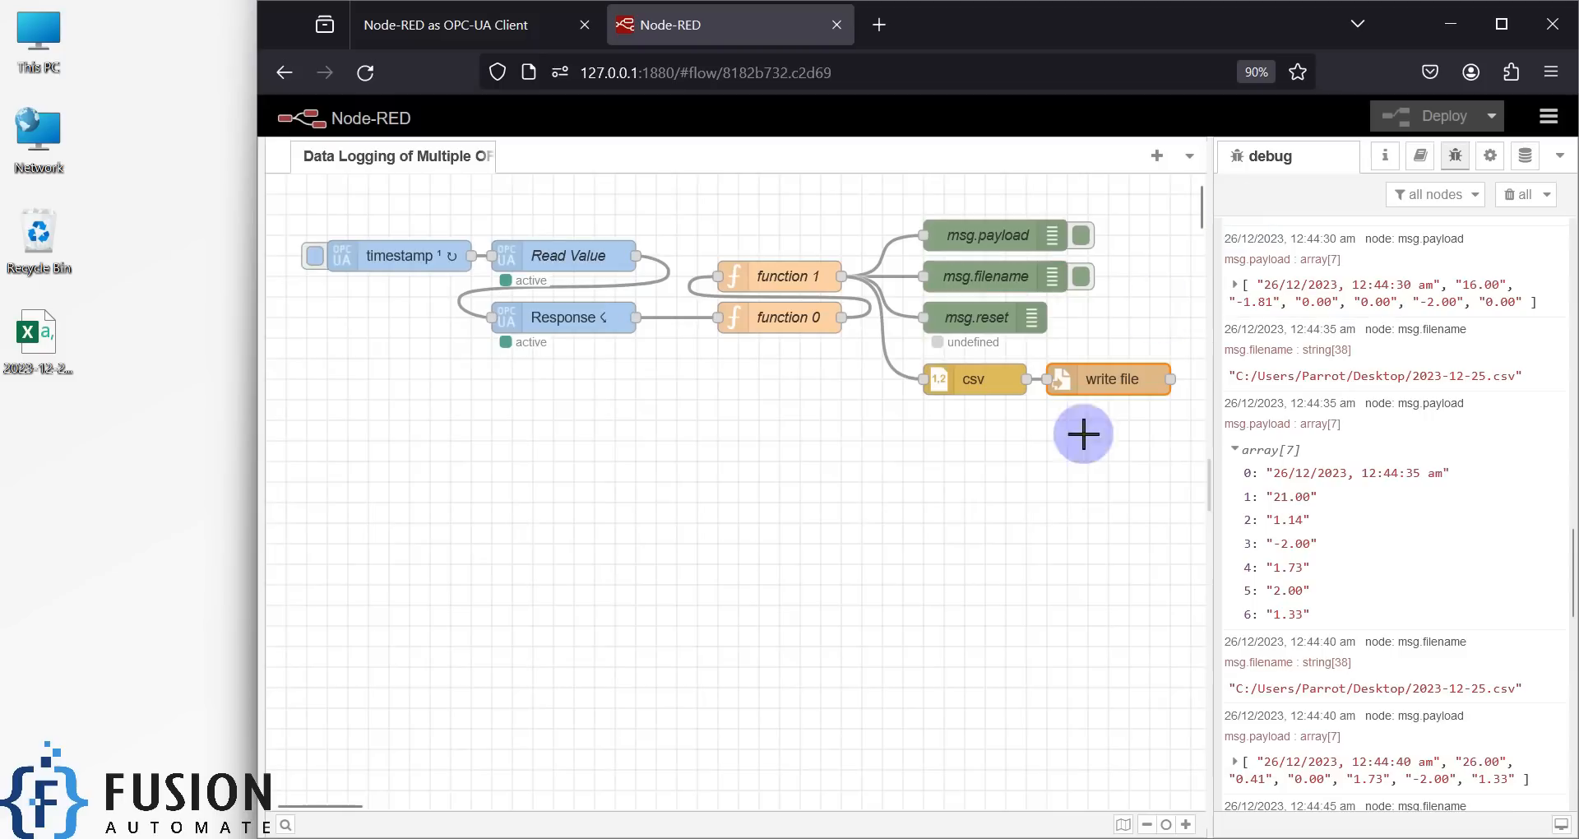
{"action": "left_click", "coordinate": [1513, 195]}
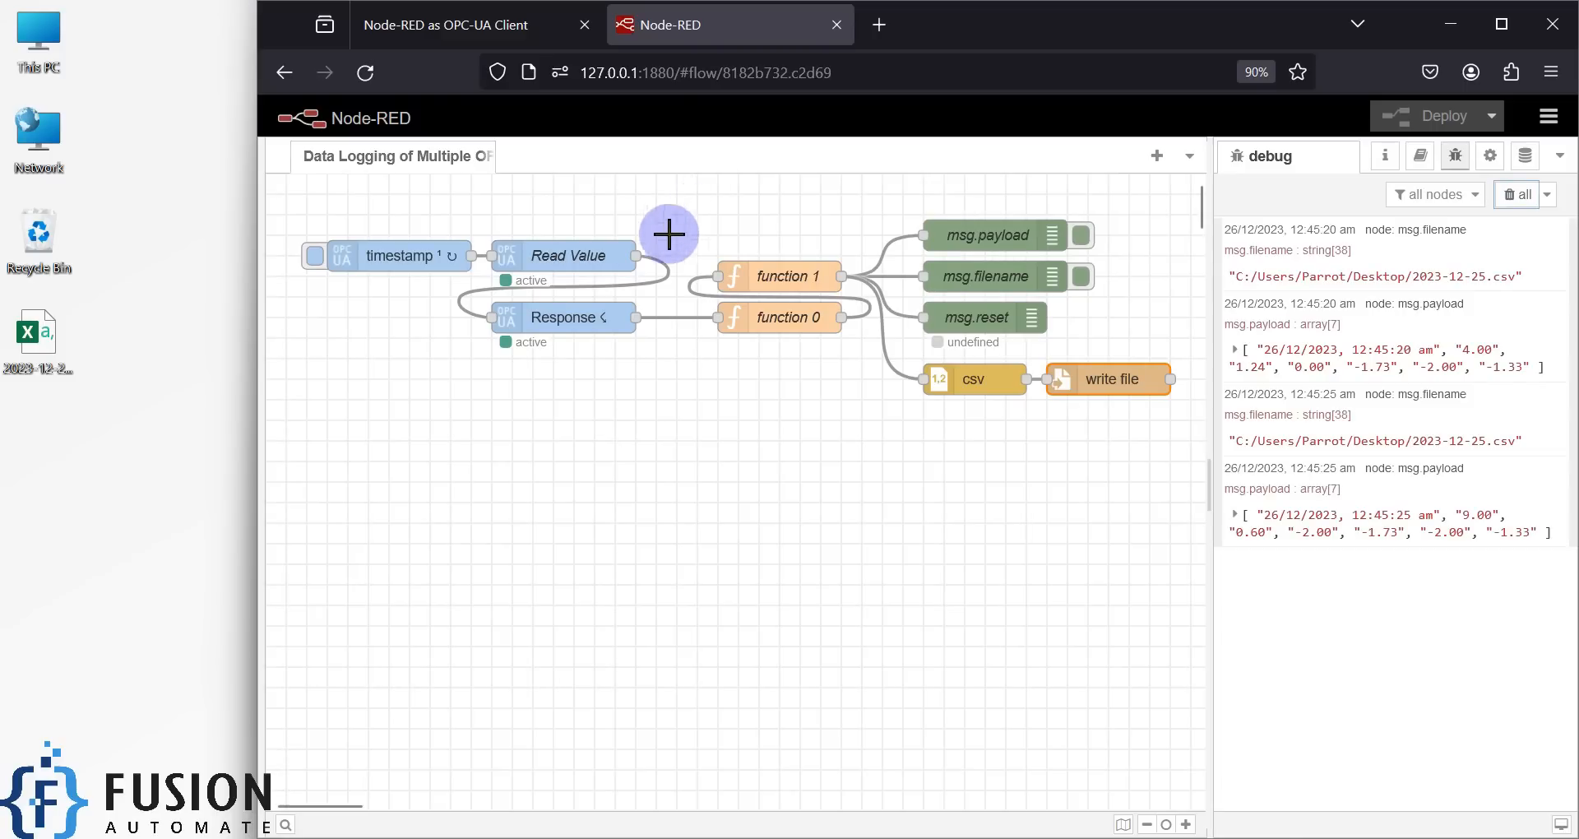
- Disable the timestamp inject node, redeploy the flow, and open 2023-12-25.csv from the desktop in Excel
{"action": "double_click", "coordinate": [439, 269]}
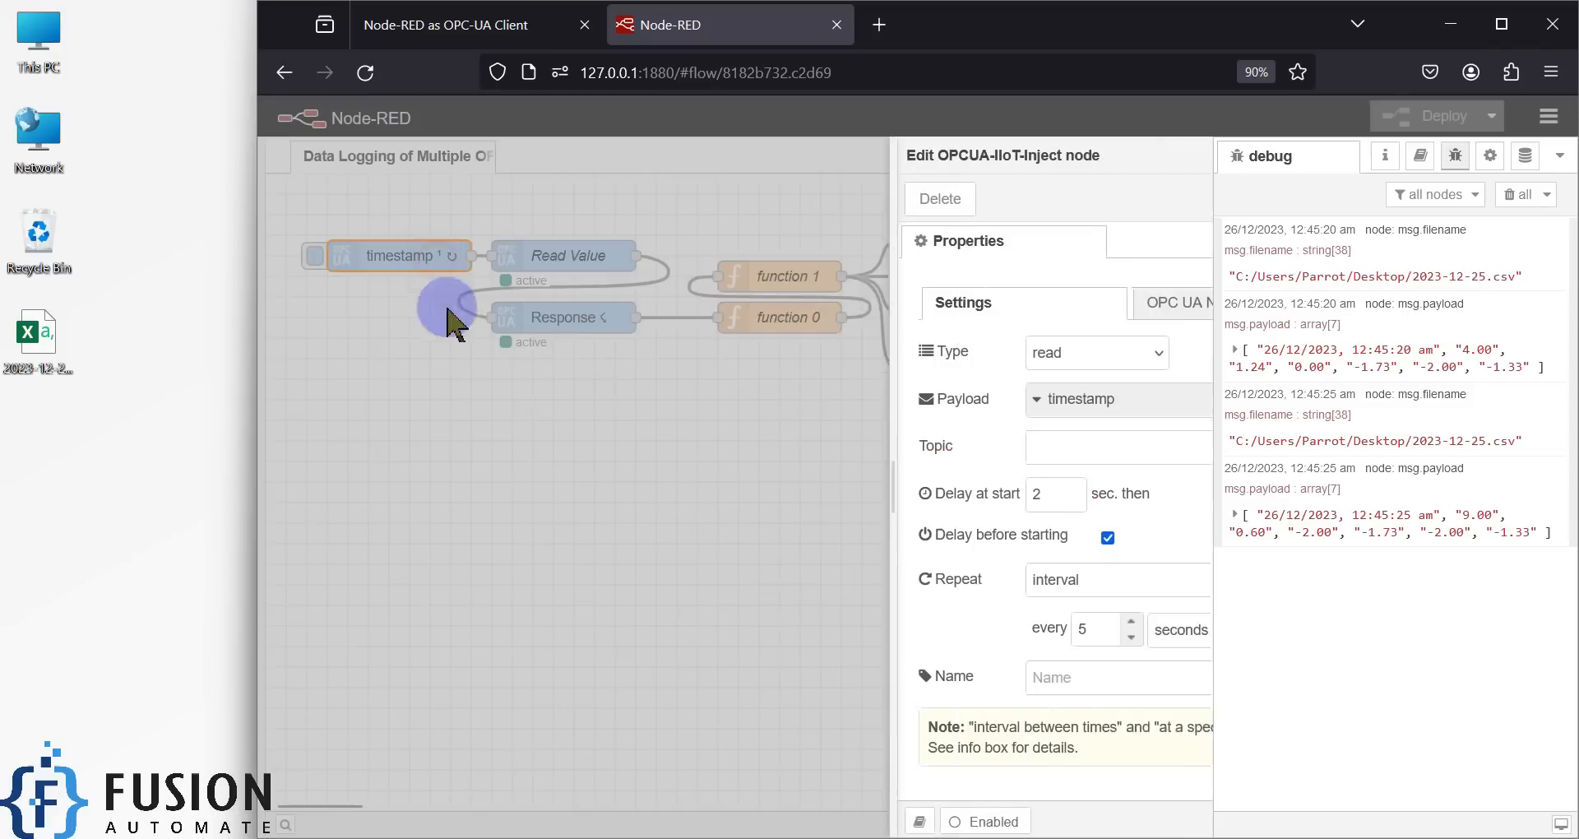
{"action": "left_click", "coordinate": [1158, 198]}
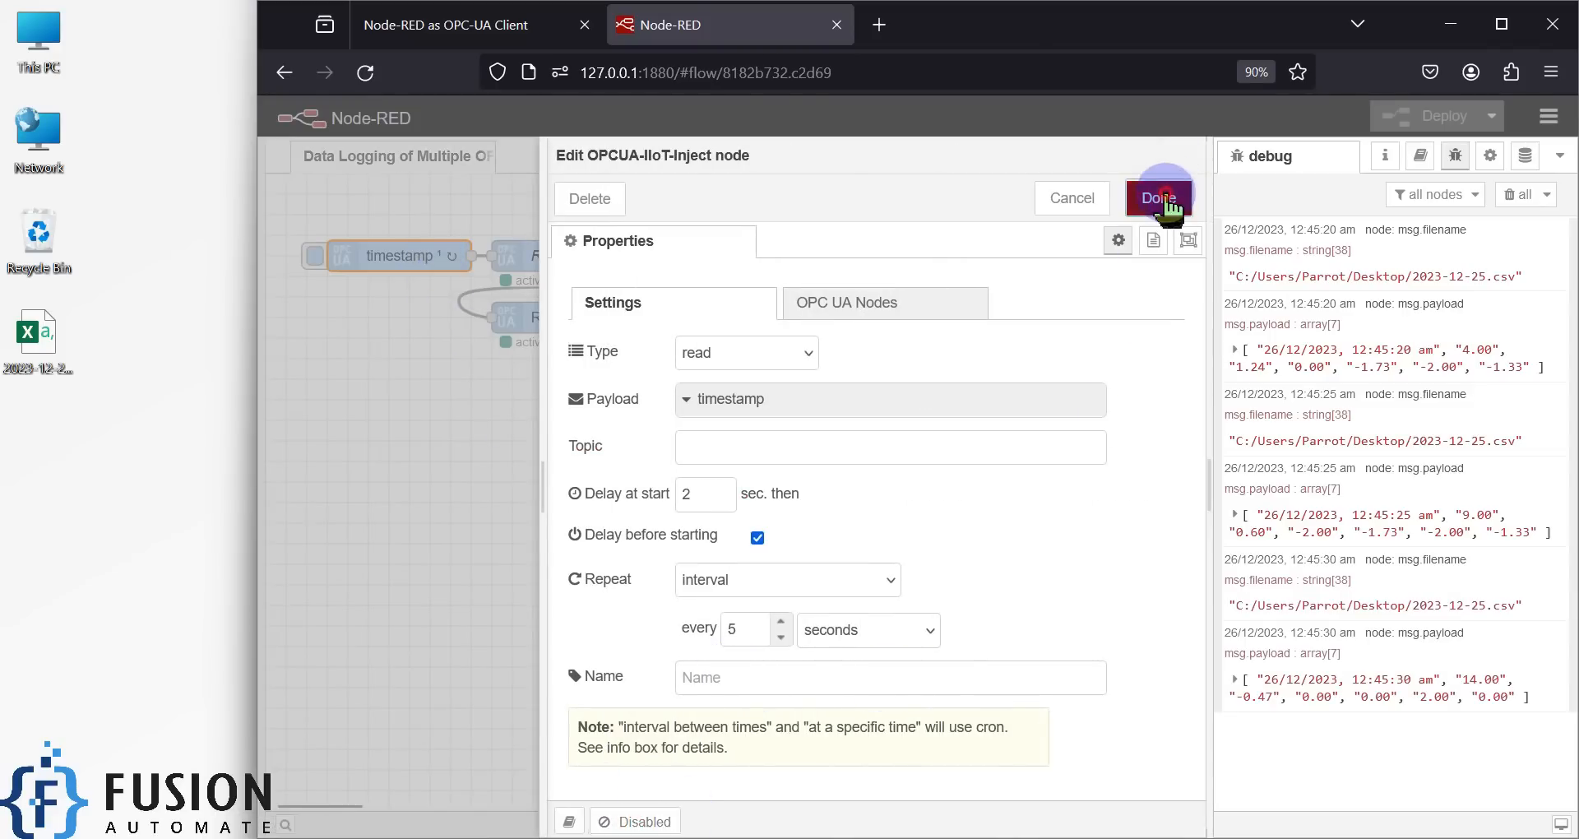
{"action": "left_click", "coordinate": [1411, 116]}
{"action": "double_click", "coordinate": [34, 341]}
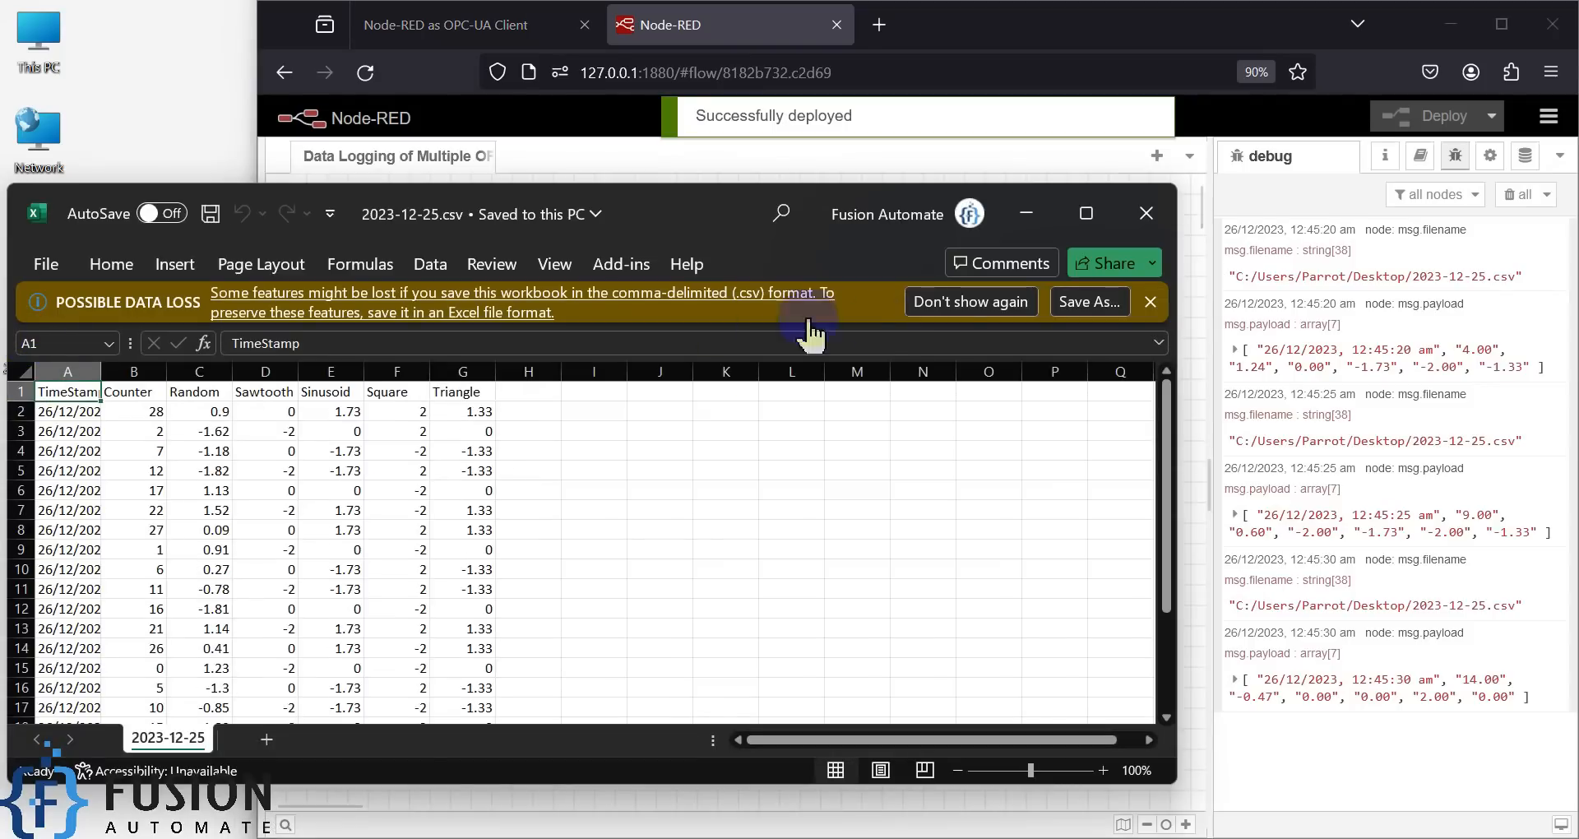
- Autofit column A, check the 23 readings from 12:43:40 to 12:45:30, then close Excel without saving
{"action": "left_click", "coordinate": [1087, 210]}
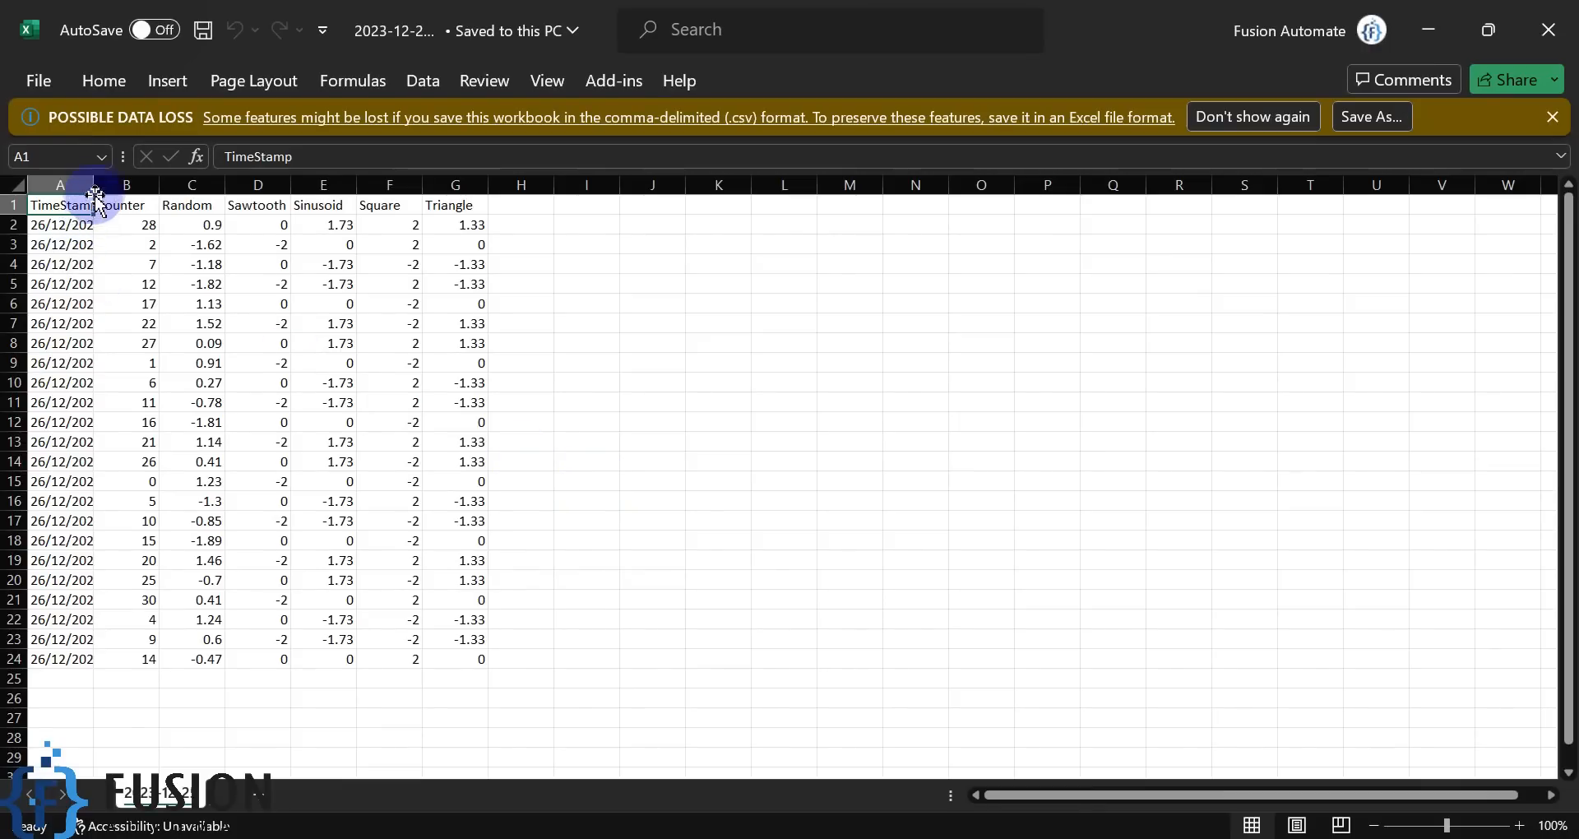
{"action": "double_click", "coordinate": [92, 184]}
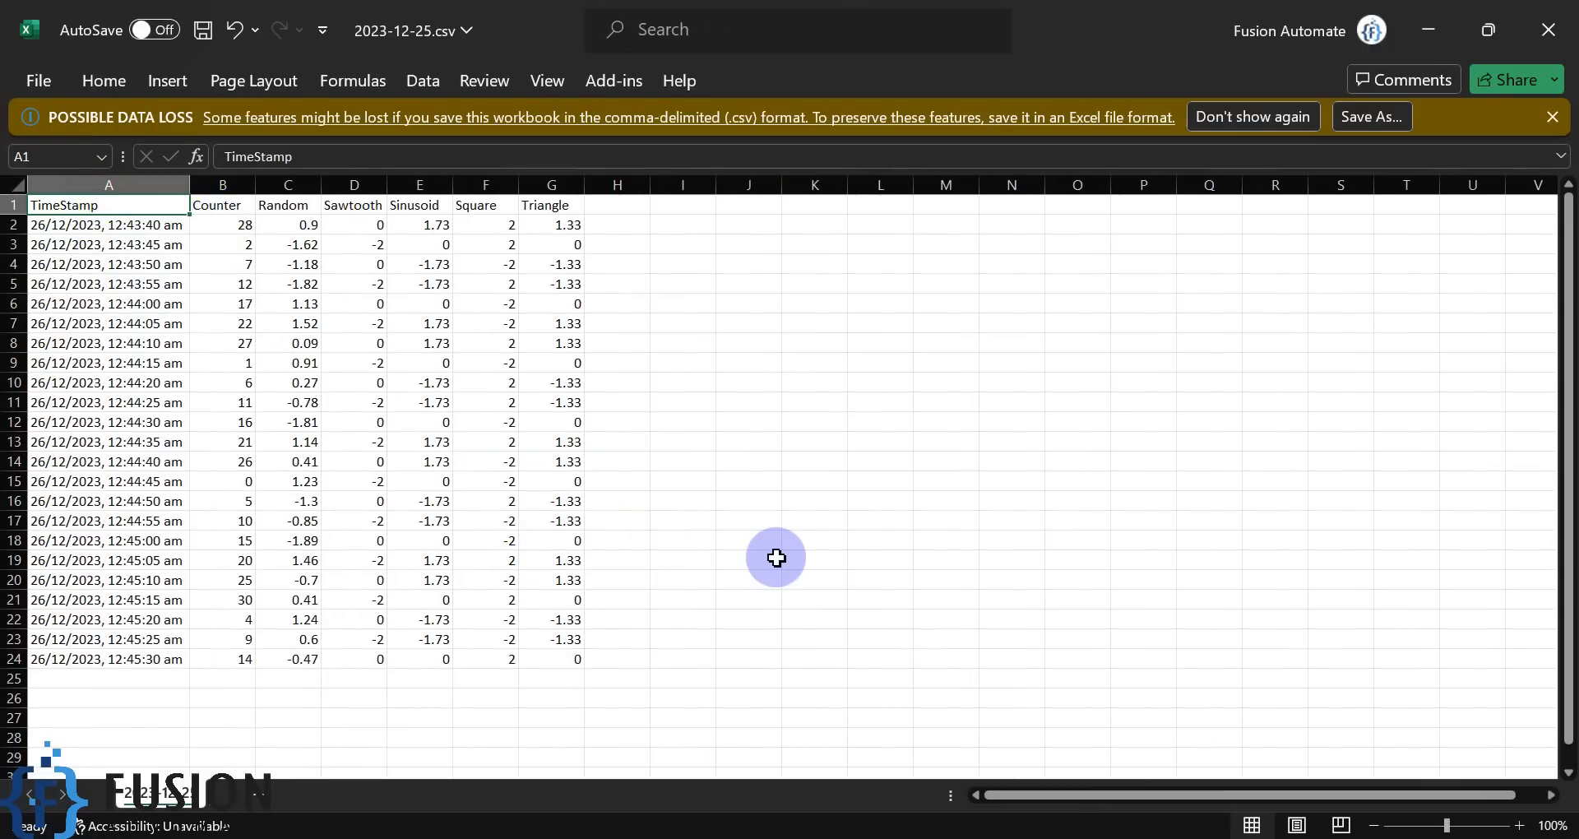
{"action": "left_click_drag", "start_coordinate": [116, 226], "coordinate": [125, 640]}
{"action": "left_click", "coordinate": [419, 560]}
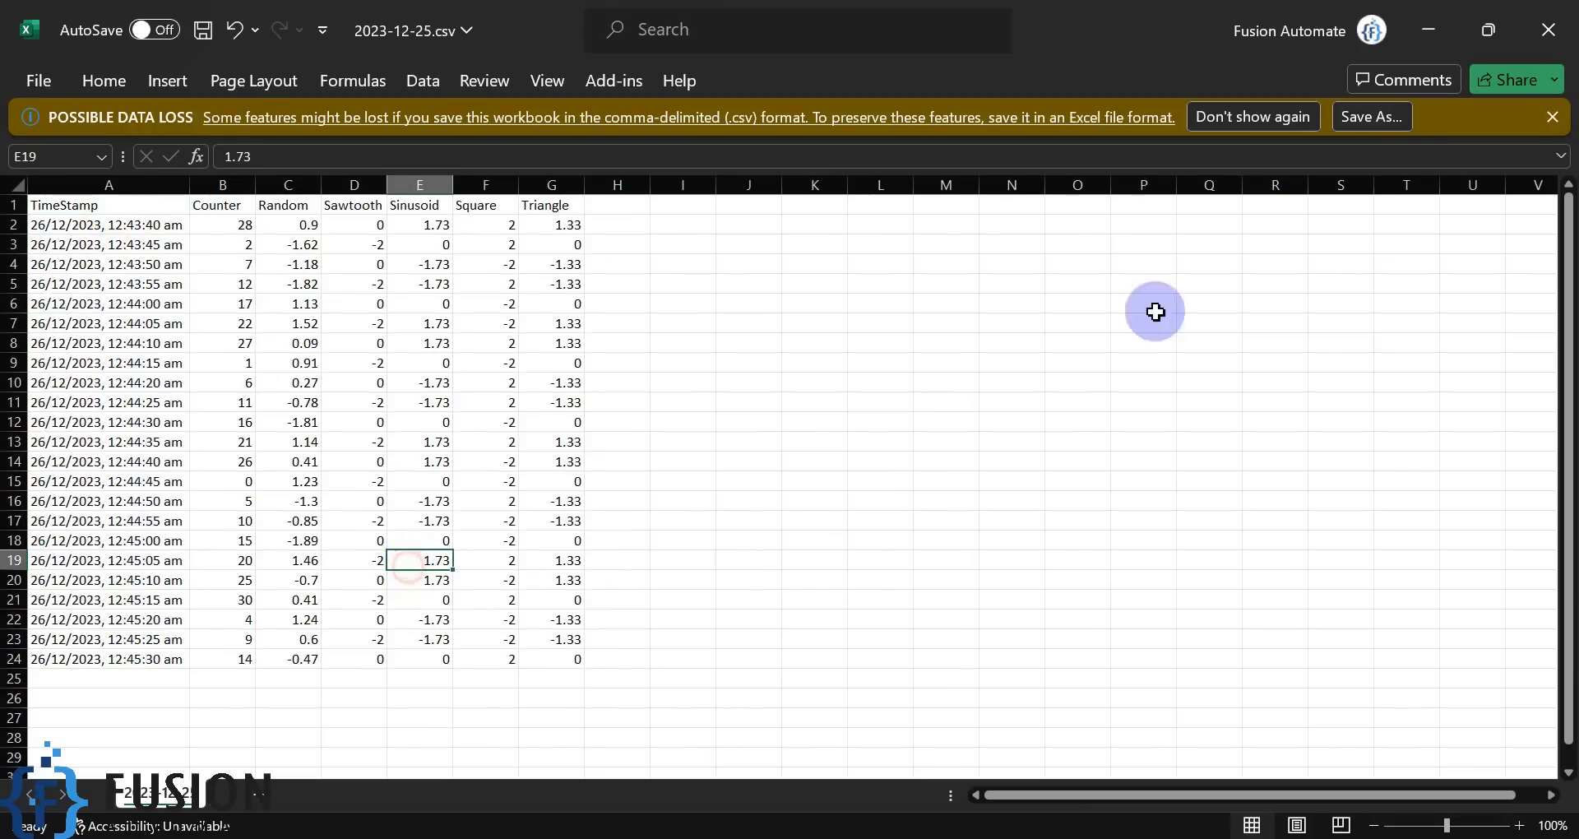
{"action": "left_click", "coordinate": [1573, 30]}
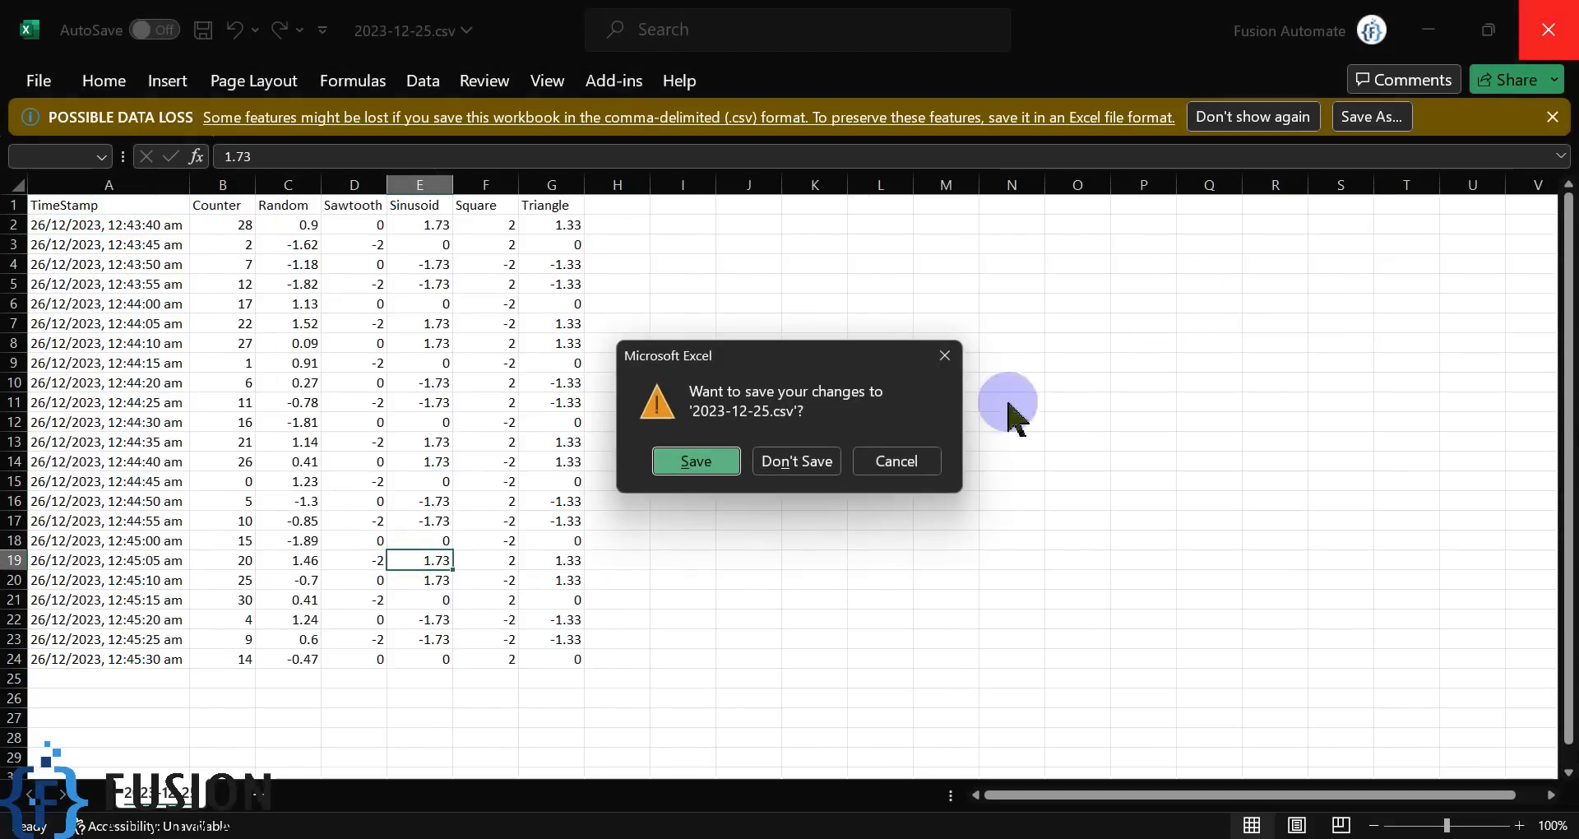
{"action": "left_click", "coordinate": [769, 473]}
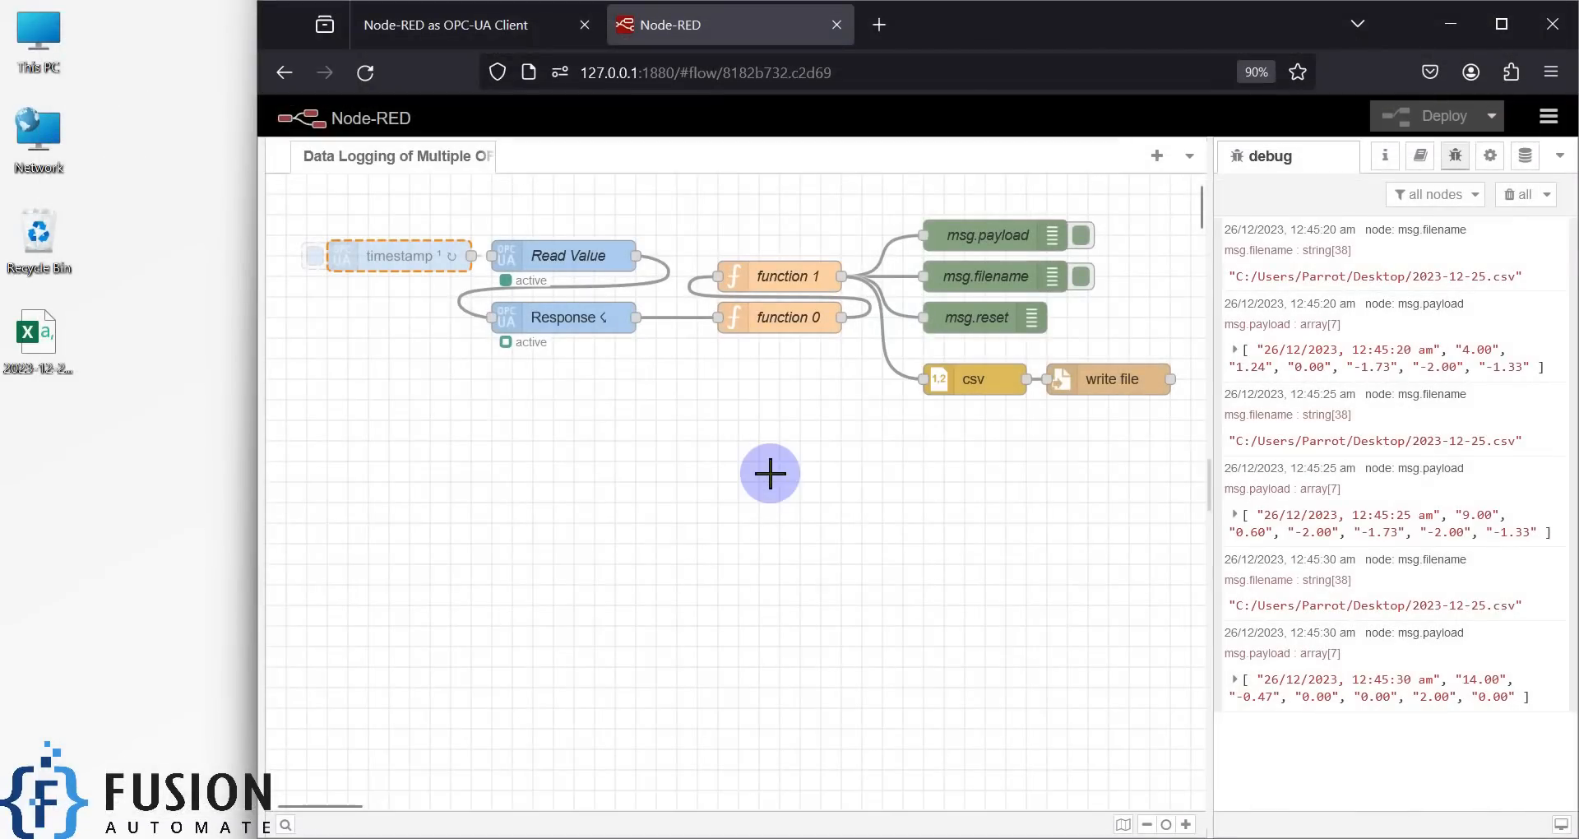
{"action": "left_click", "coordinate": [770, 473]}
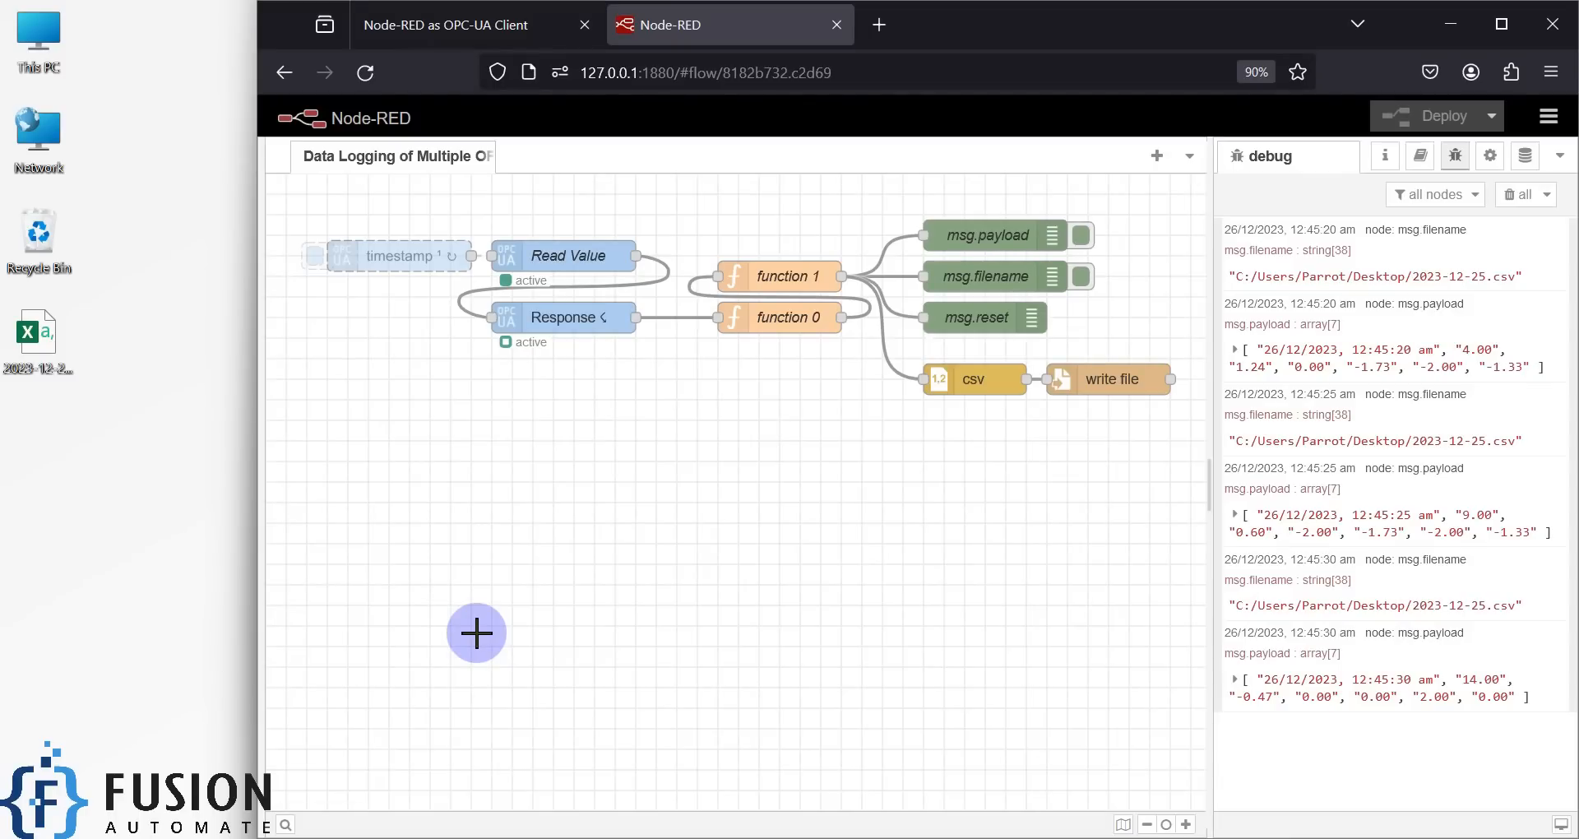
- Open the Rs. 499.00 store page for the CSV data-logging Node-RED flow, then minimize the browser
{"action": "left_click", "coordinate": [453, 39]}
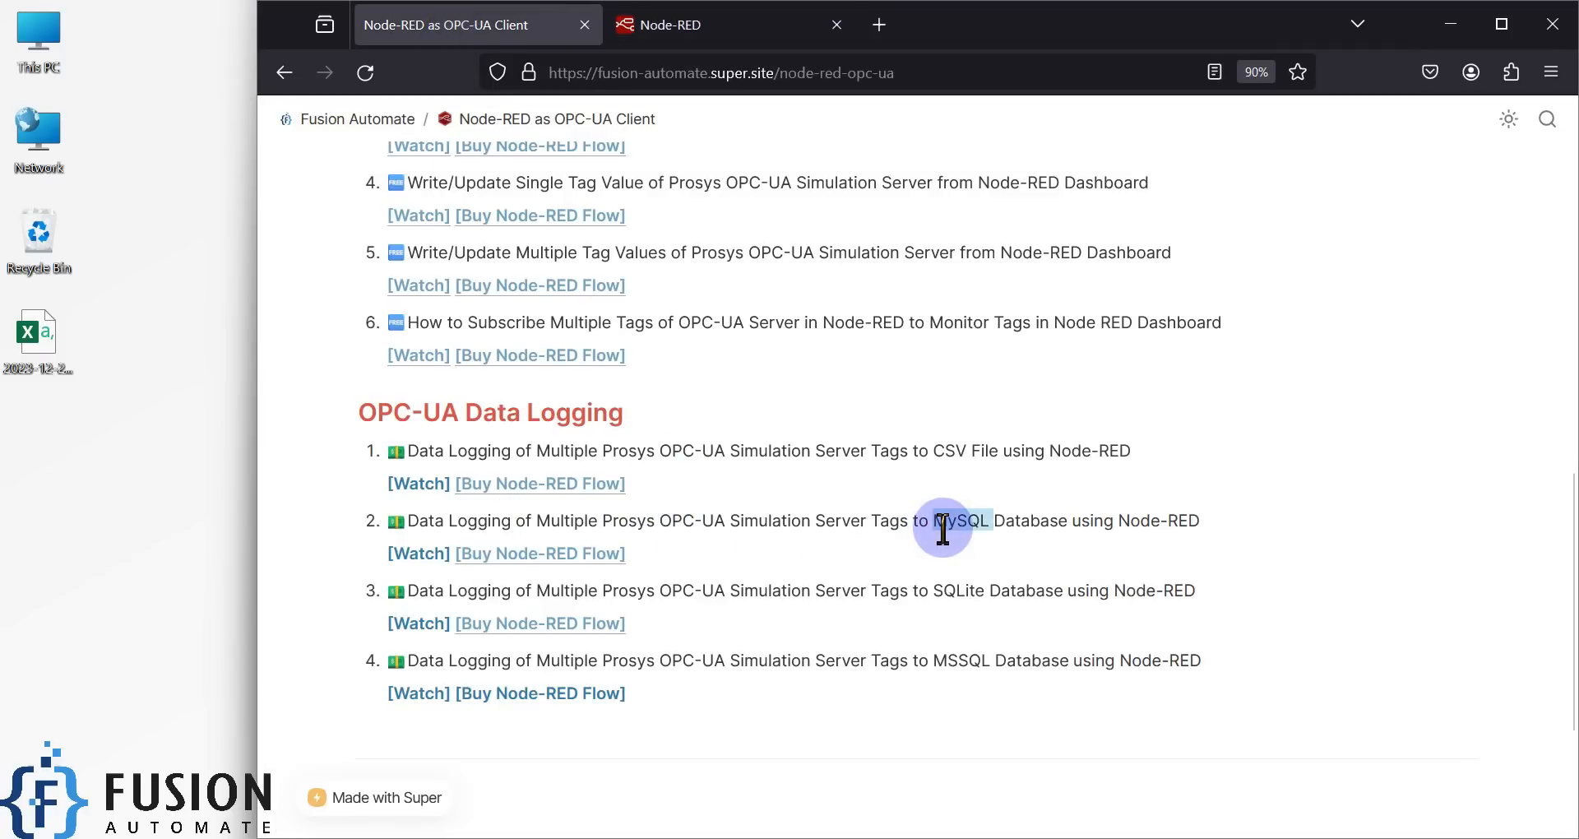
{"action": "left_click", "coordinate": [954, 592]}
{"action": "left_click", "coordinate": [954, 591]}
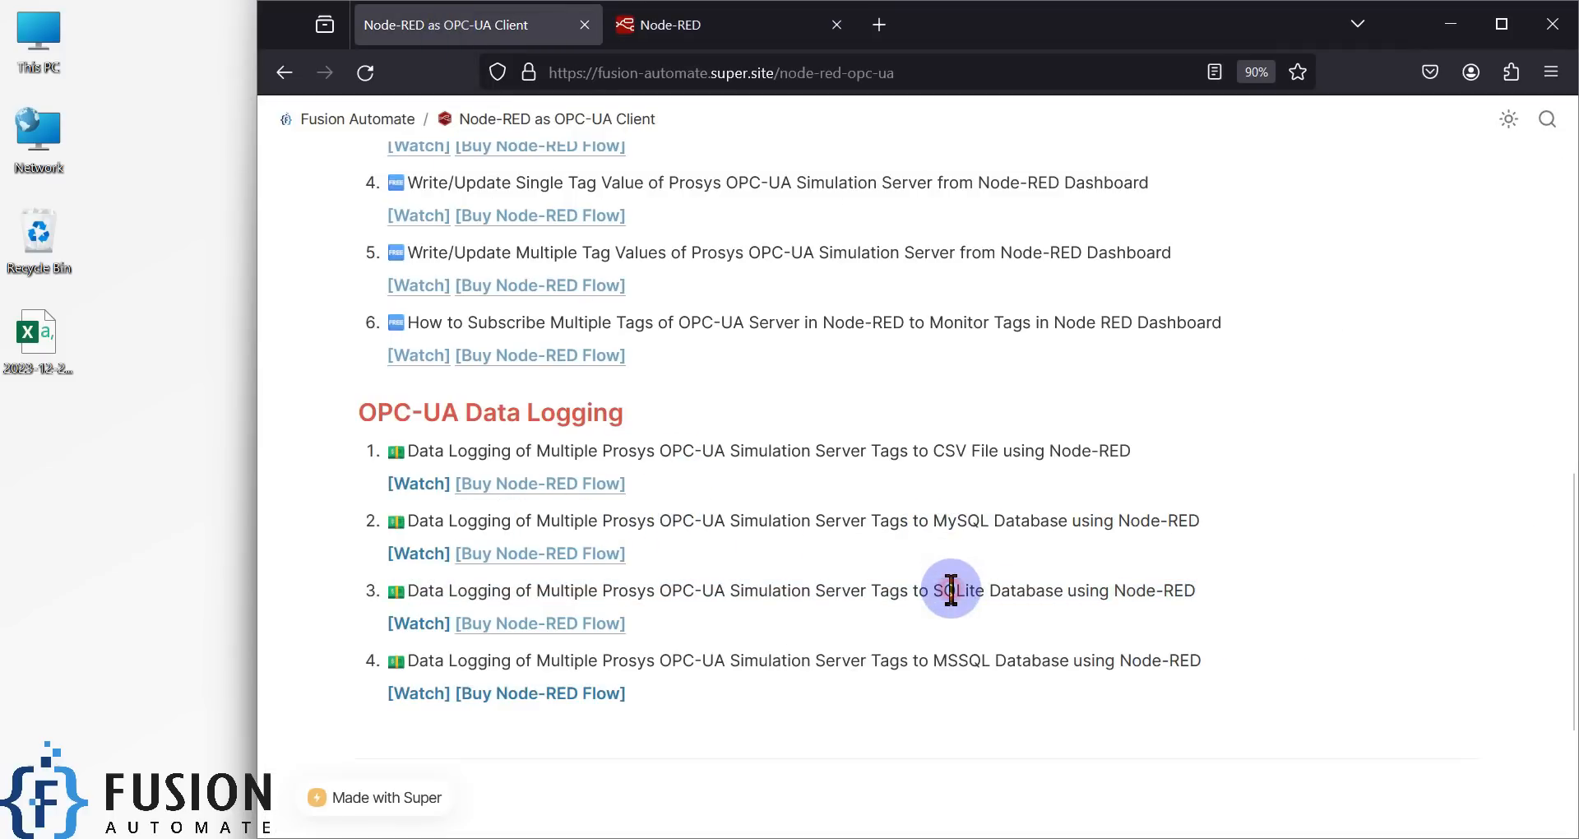
{"action": "left_click", "coordinate": [556, 487]}
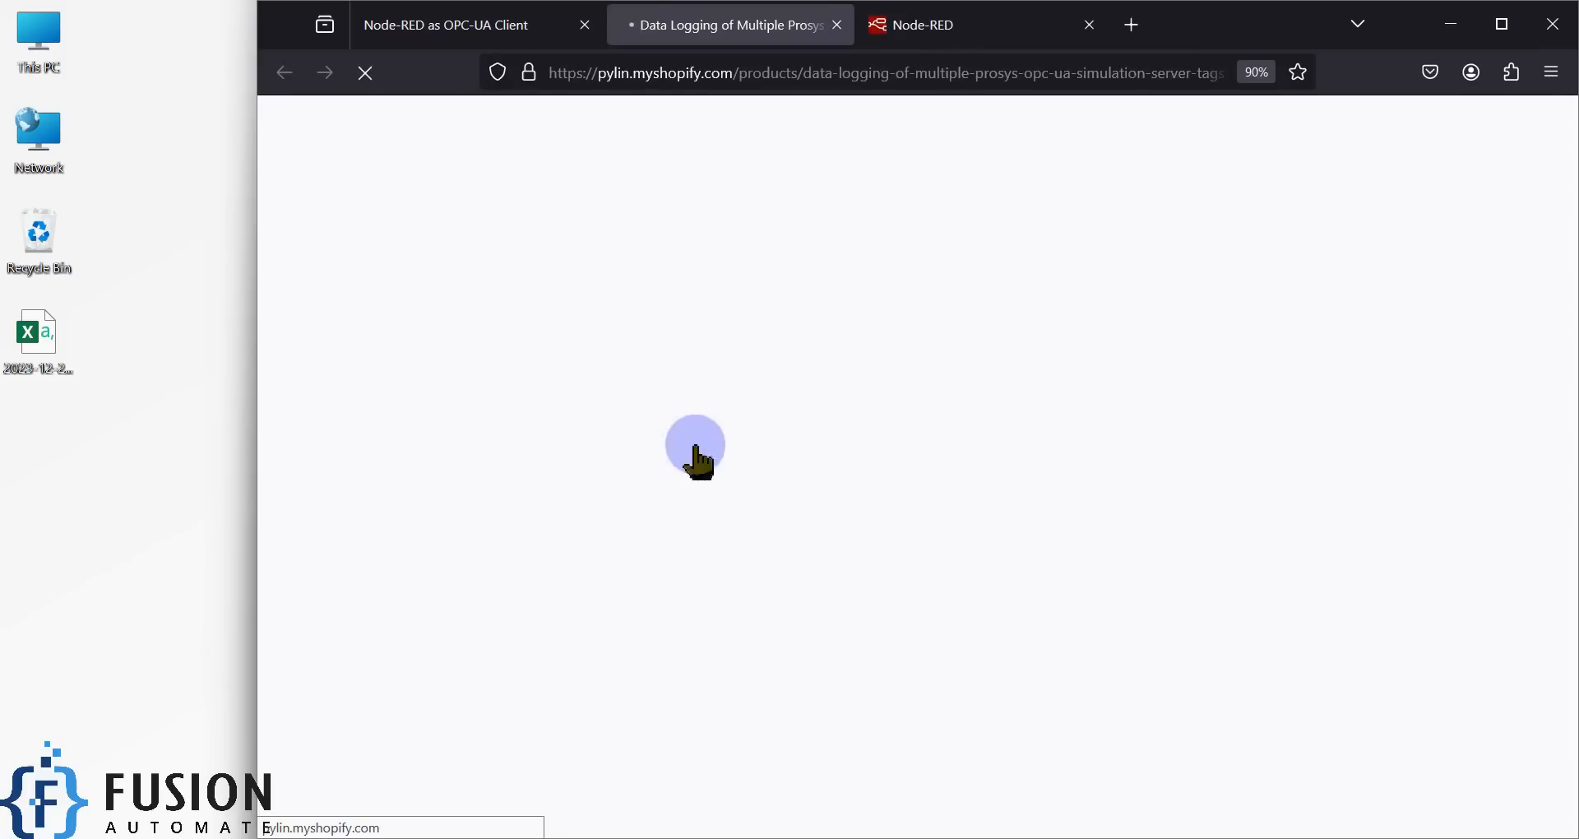
{"action": "scroll", "coordinate": [1061, 411], "scroll_direction": "down", "scroll_amount": 3}
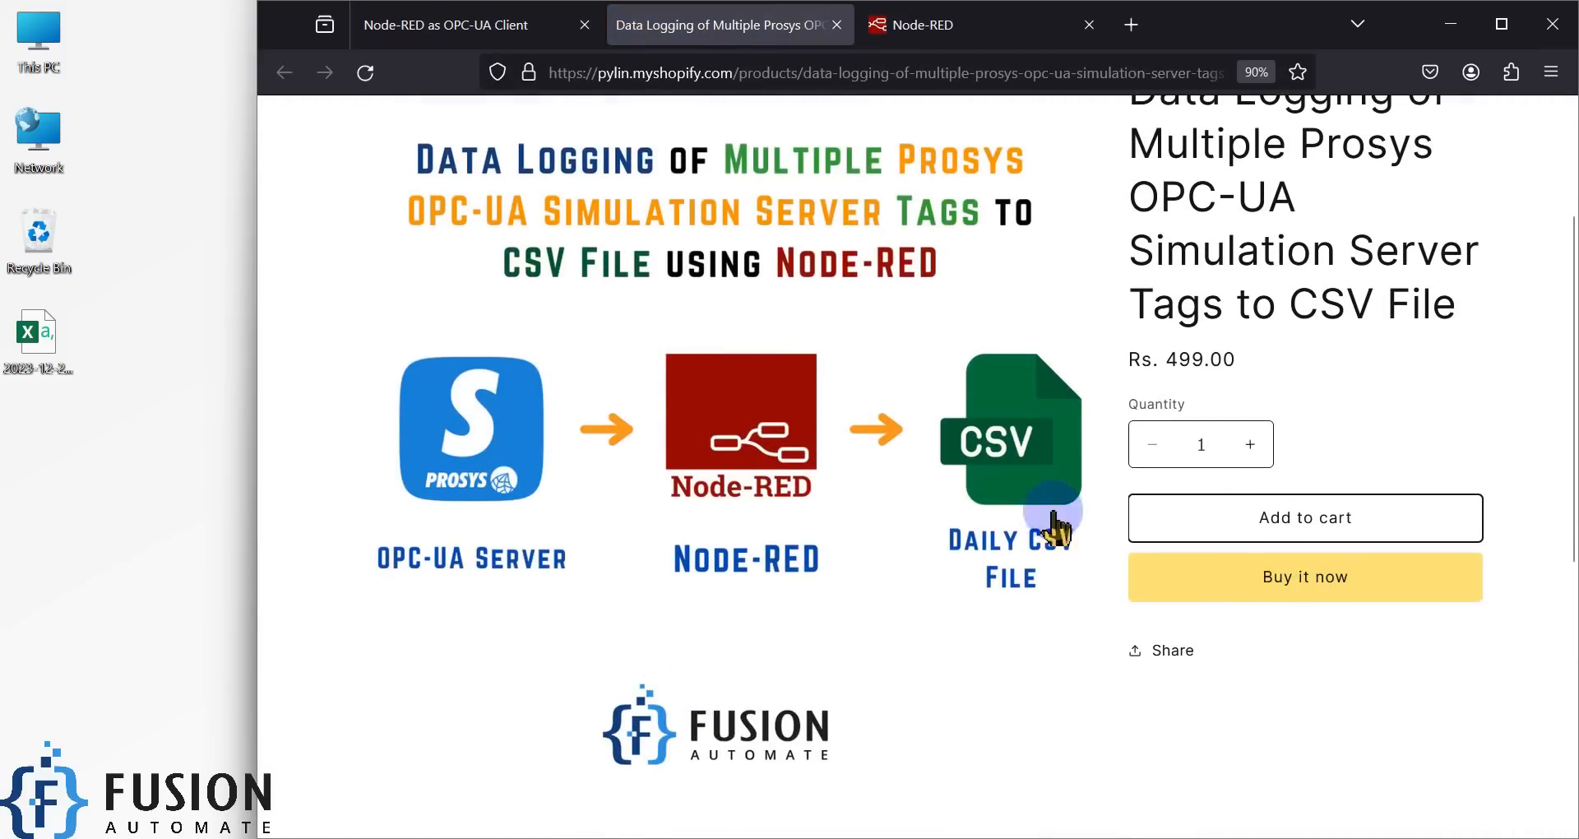
{"action": "scroll", "coordinate": [1022, 441], "scroll_direction": "up", "scroll_amount": 3}
{"action": "left_click", "coordinate": [1449, 27]}
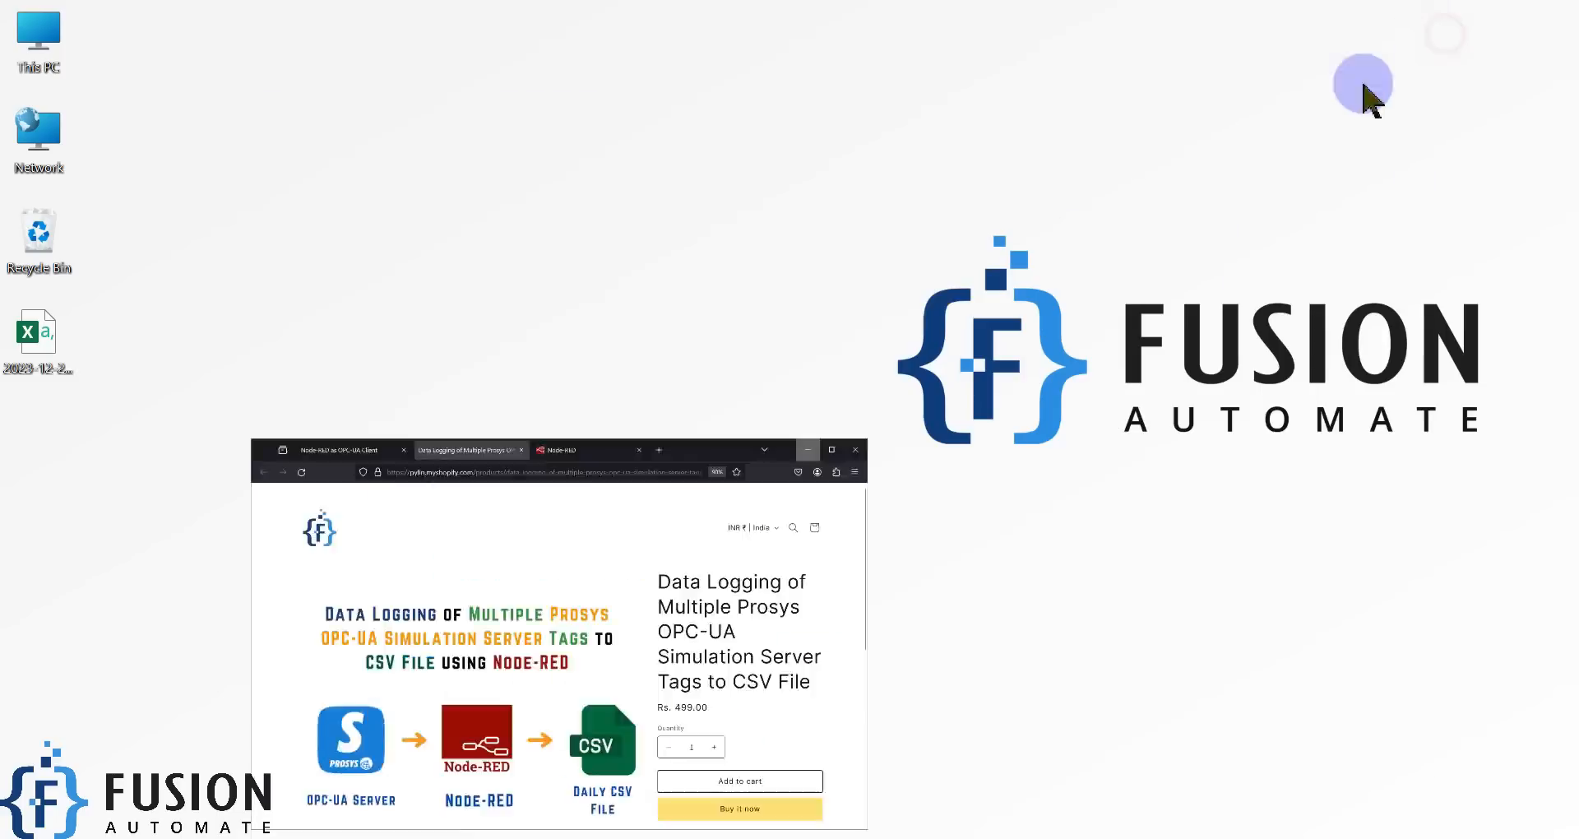